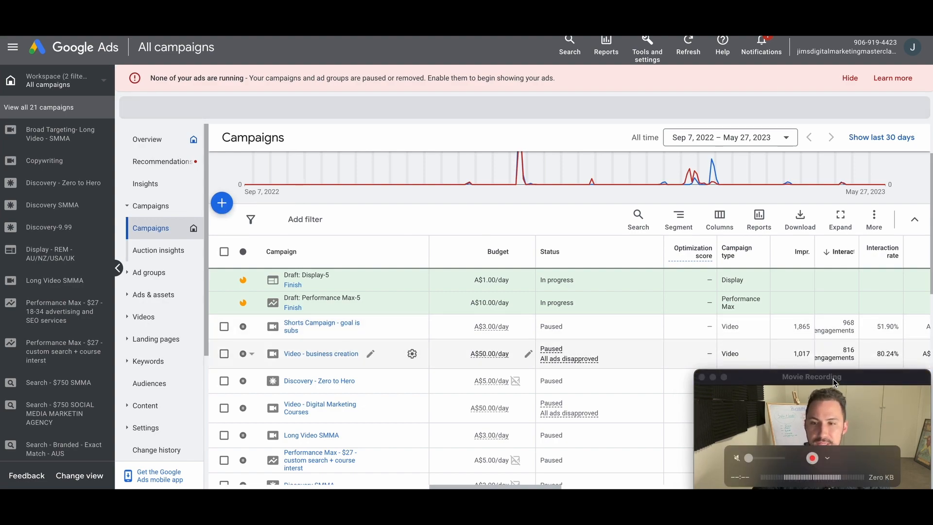
Step: Start a new campaign and choose to create it without a goal's guidance
drag(828, 380, 830, 369)
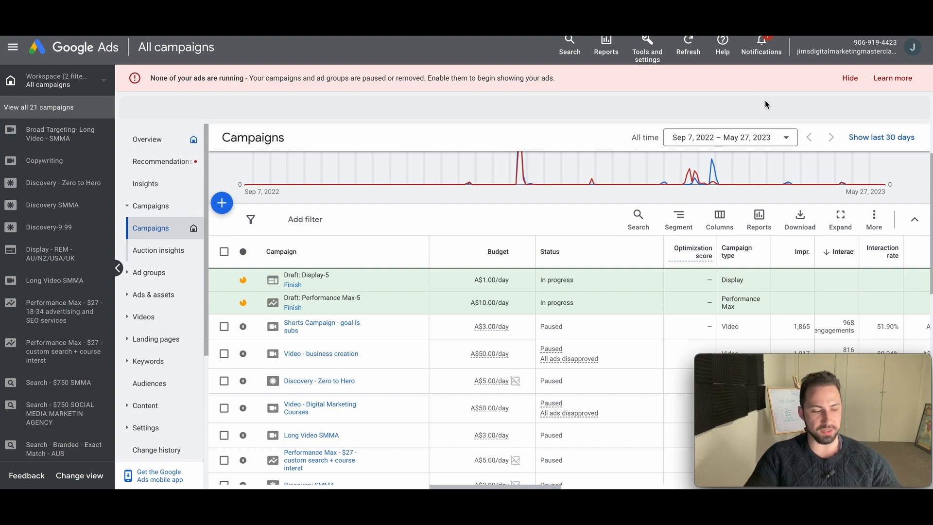
click(223, 206)
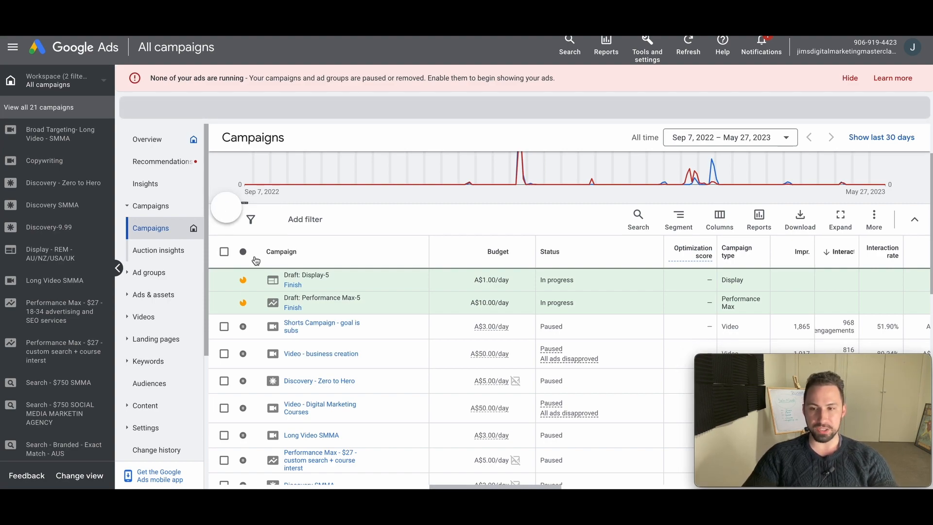
click(290, 212)
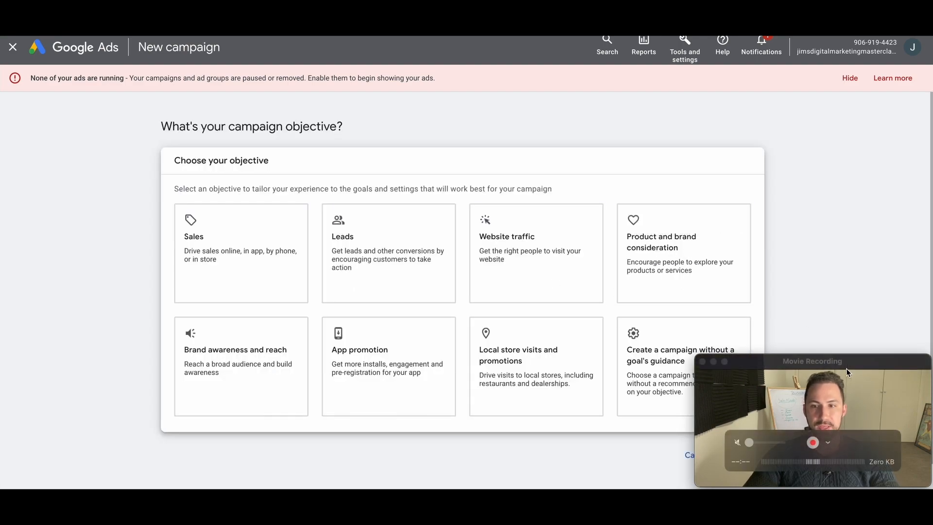
drag(838, 366, 926, 358)
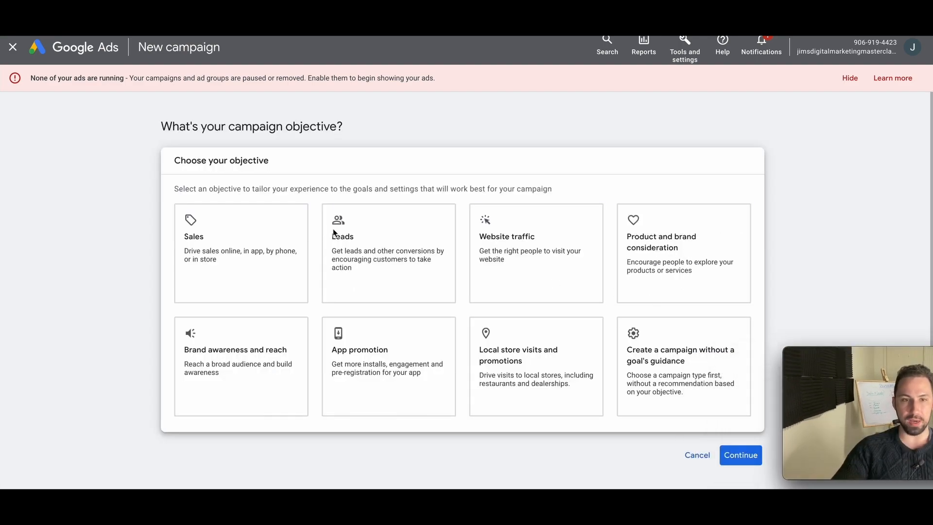
click(228, 367)
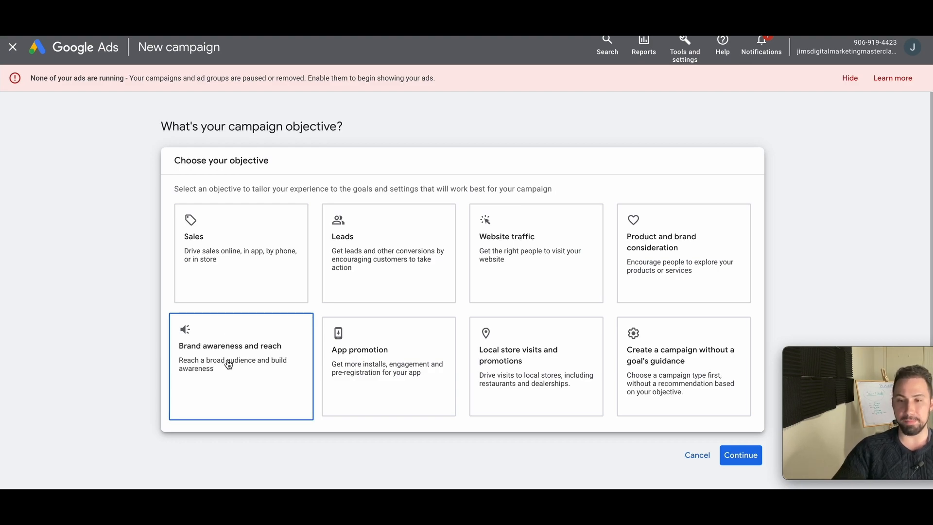
click(714, 339)
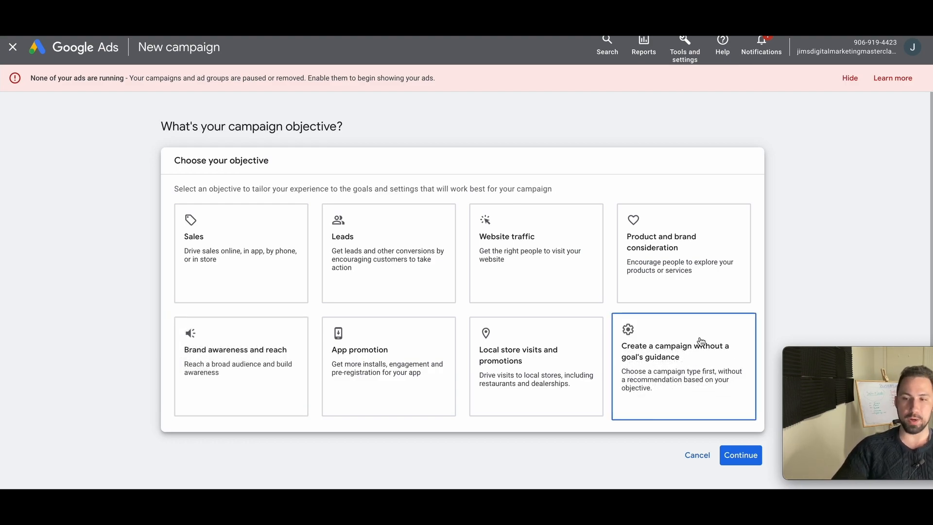
click(698, 341)
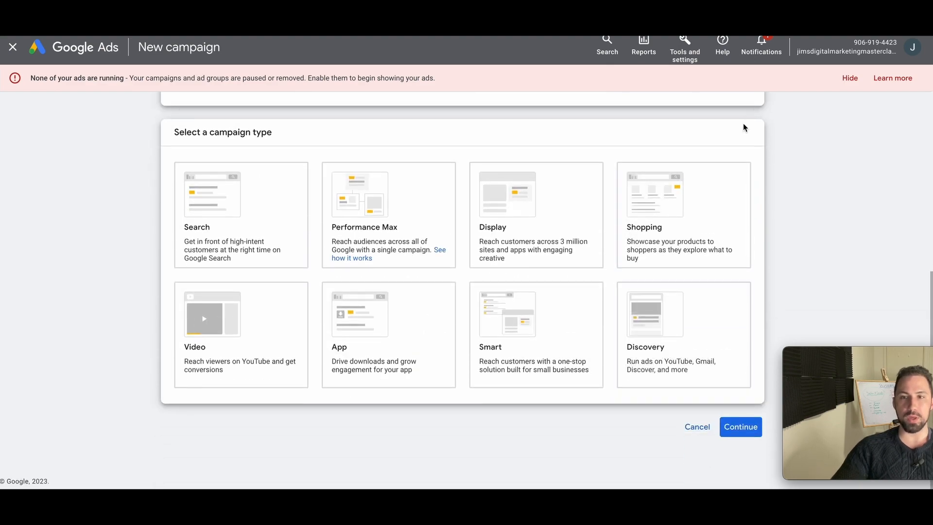
Step: Choose Display as the campaign type
scroll(741, 127, up, 6)
scroll(687, 350, down, 6)
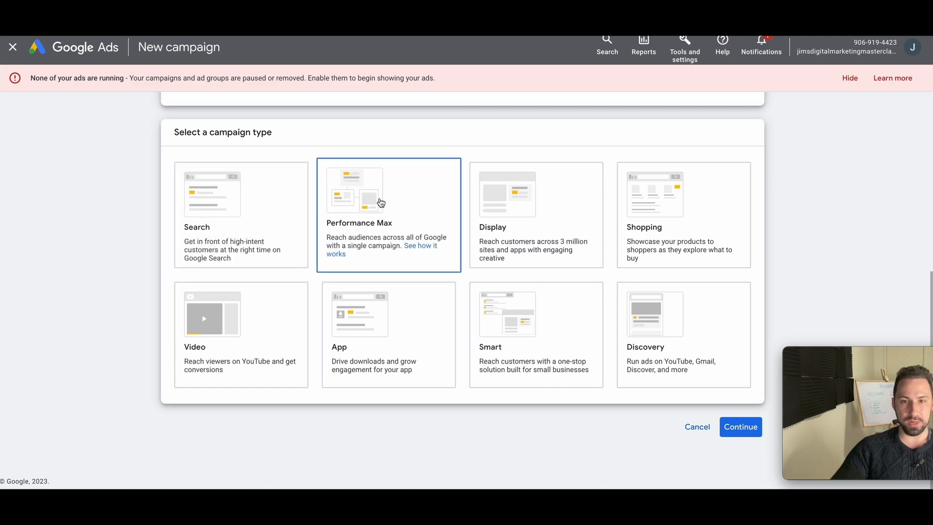
click(512, 196)
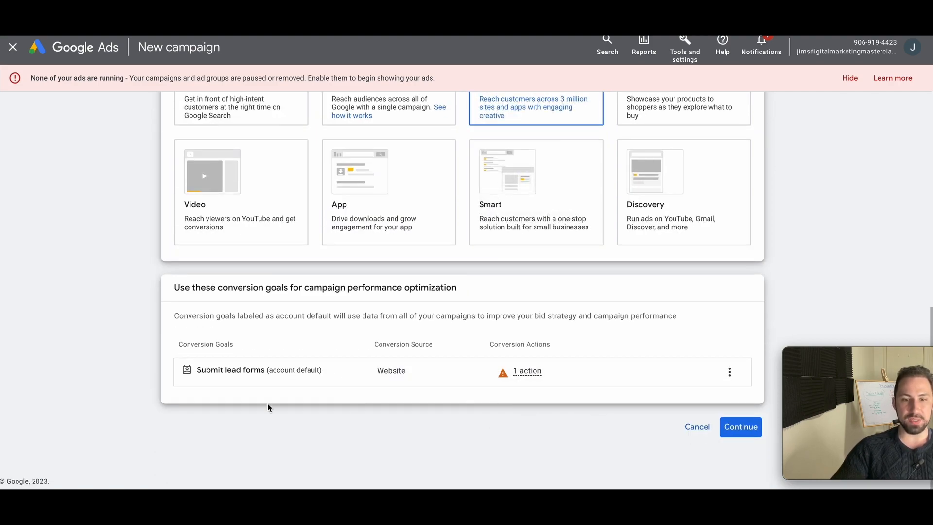
Step: Name the campaign "Display - Brand Awareness - USA" and continue with a new campaign instead of the saved draft
click(740, 426)
click(316, 281)
click(600, 247)
click(259, 383)
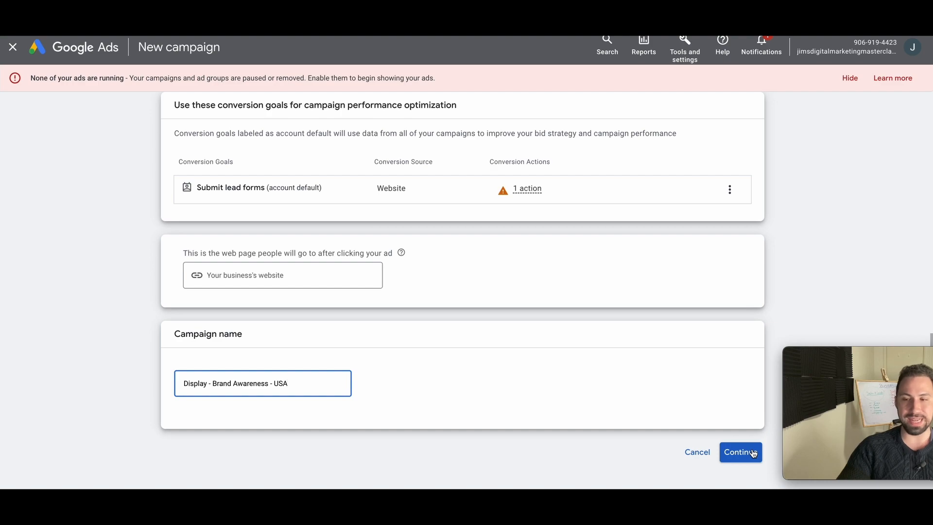
click(754, 453)
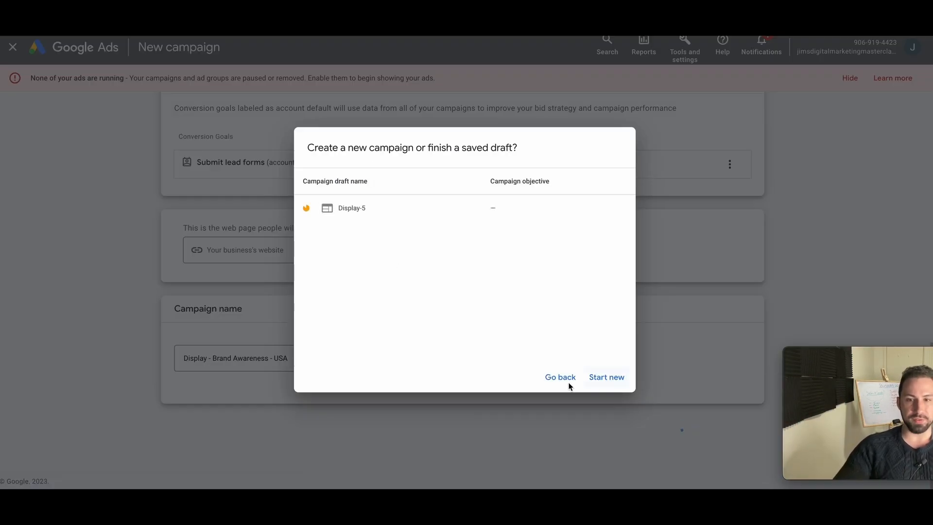
click(592, 380)
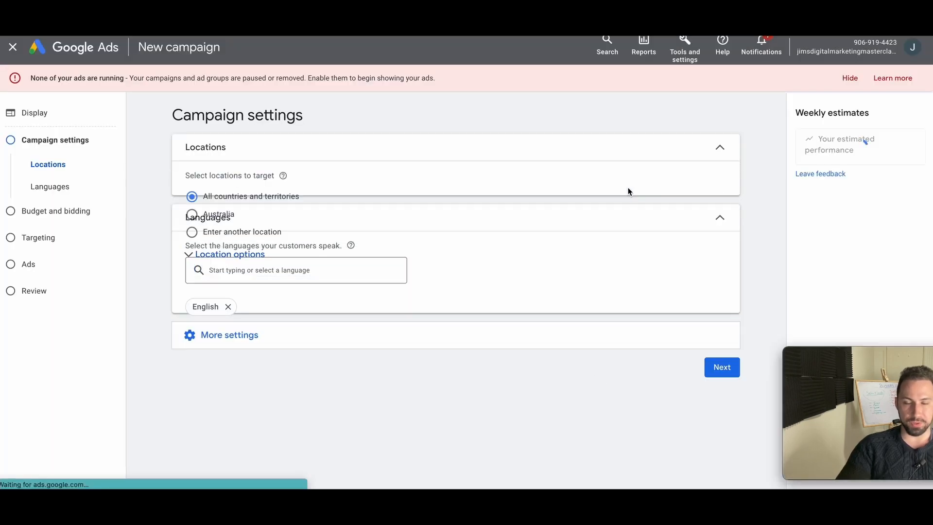
Step: Target the country United States as the campaign's custom location
click(220, 234)
click(273, 268)
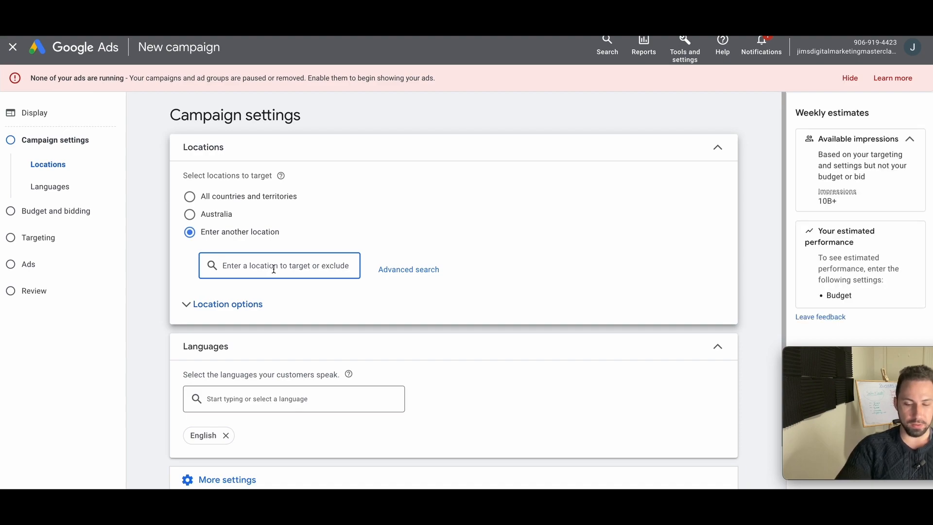
text(UNITED STATE)
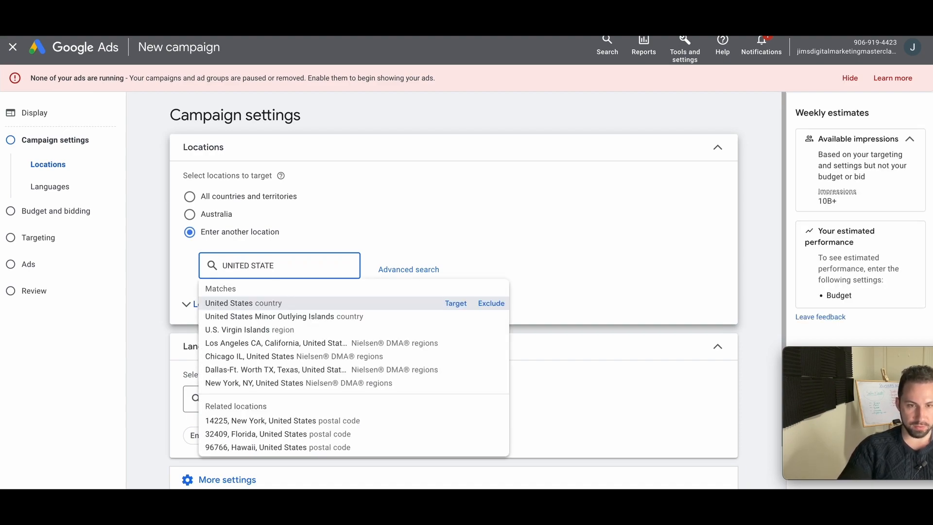
click(453, 303)
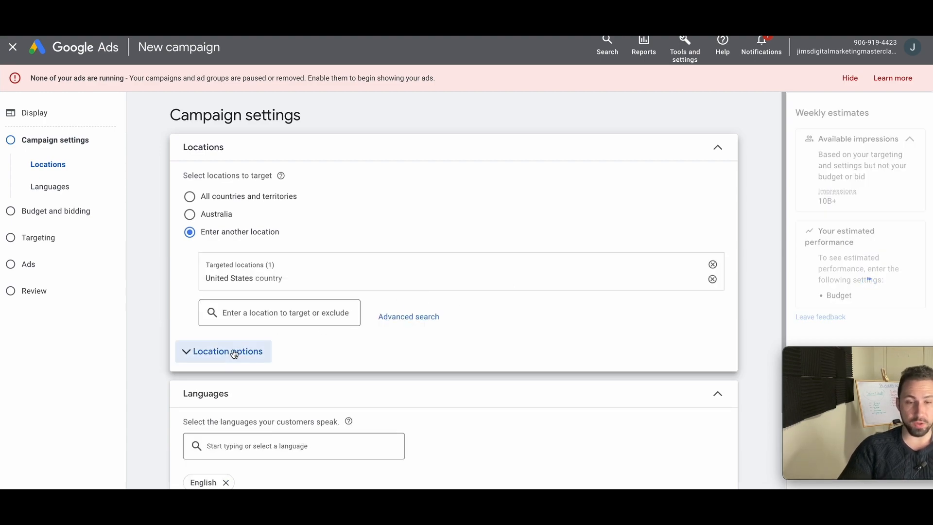
Step: Set the location option to Presence: People in or regularly in your targeted locations
drag(918, 352, 79, 351)
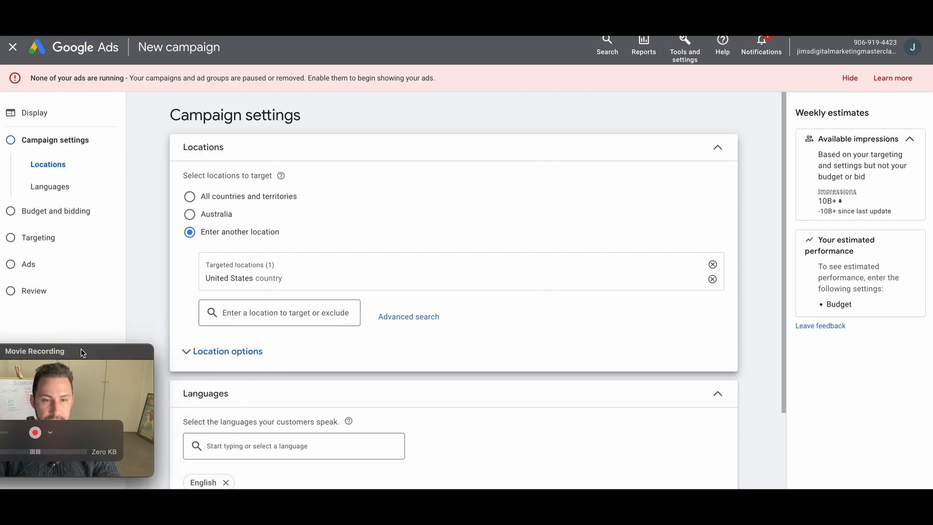
click(233, 353)
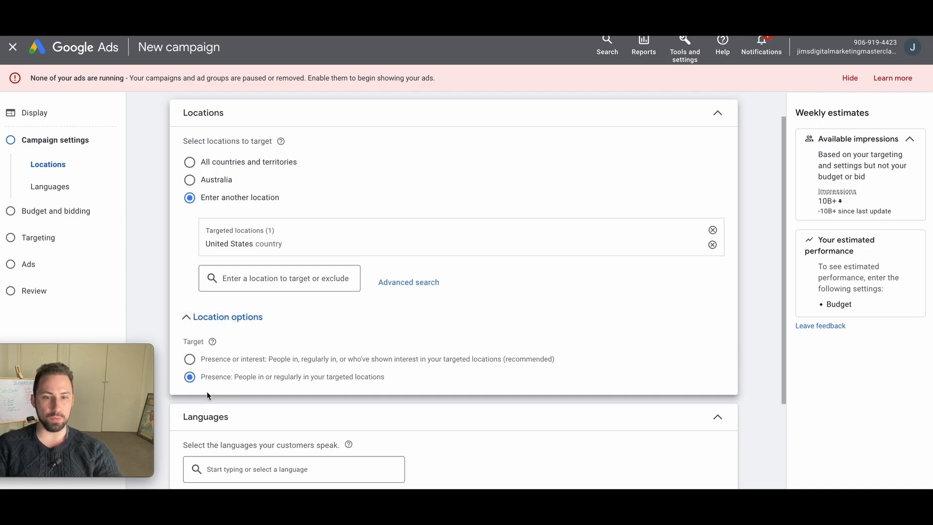
scroll(225, 383, down, 2)
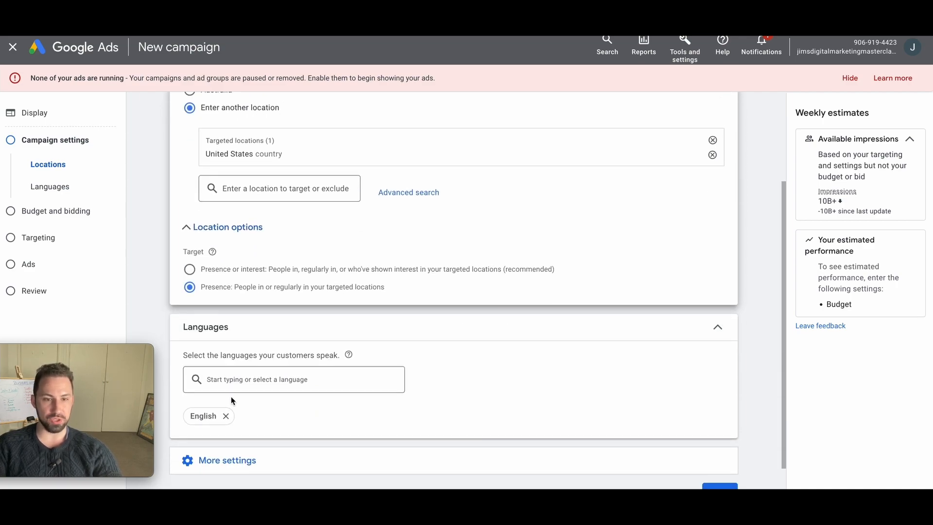
Step: Remove English from the campaign's languages so that all languages are targeted
drag(110, 352, 120, 353)
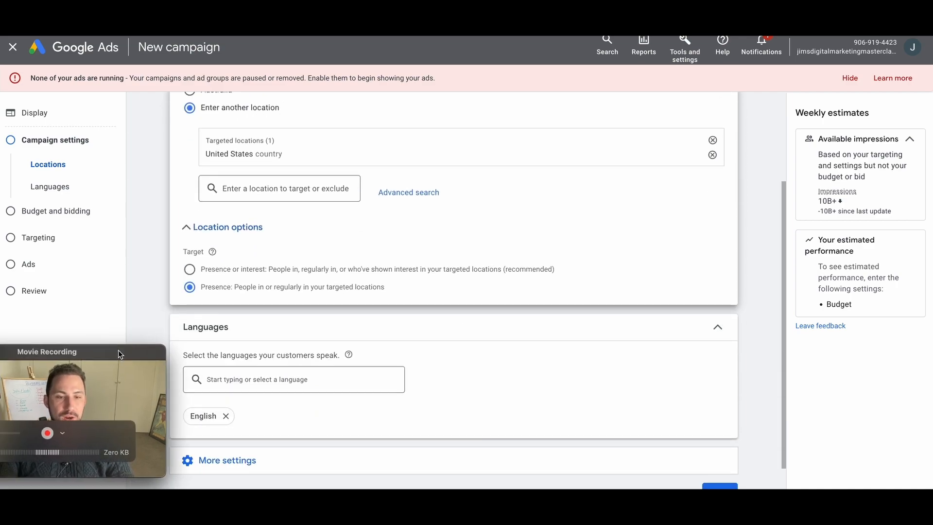
click(226, 416)
drag(94, 357, 82, 353)
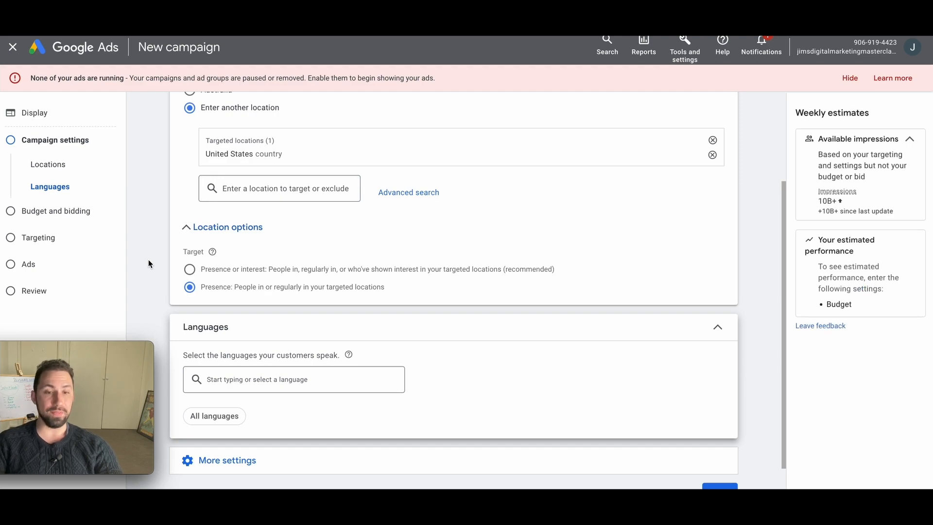
scroll(282, 344, down, 2)
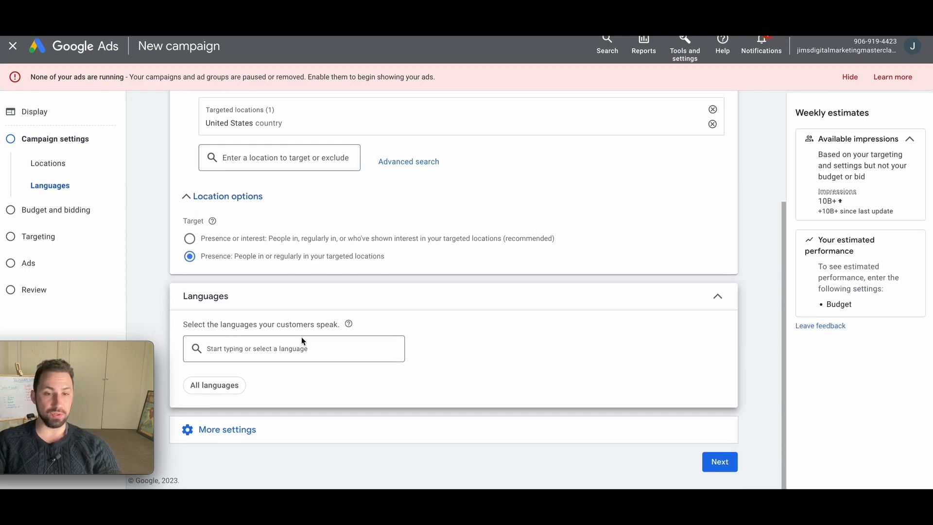
Step: Among the additional campaign settings, switch Devices to specific targeting for devices
click(262, 430)
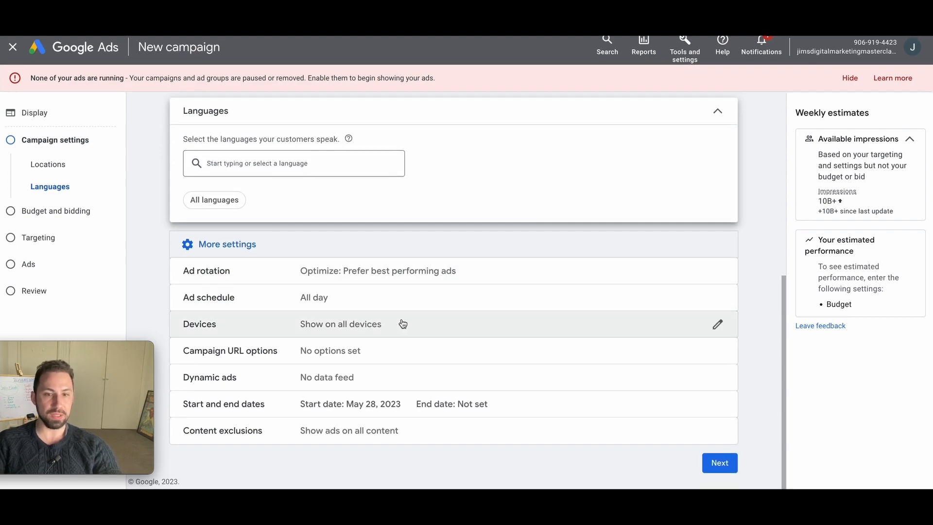
click(718, 325)
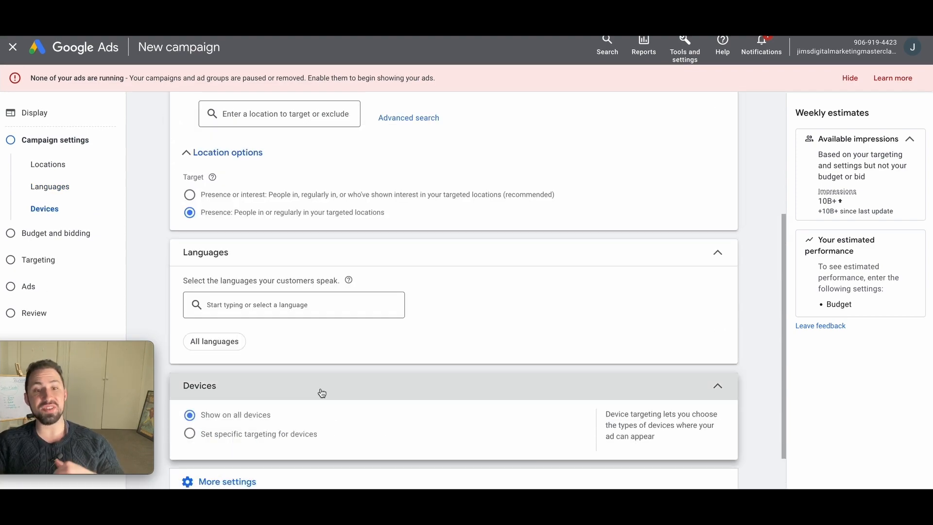
click(215, 437)
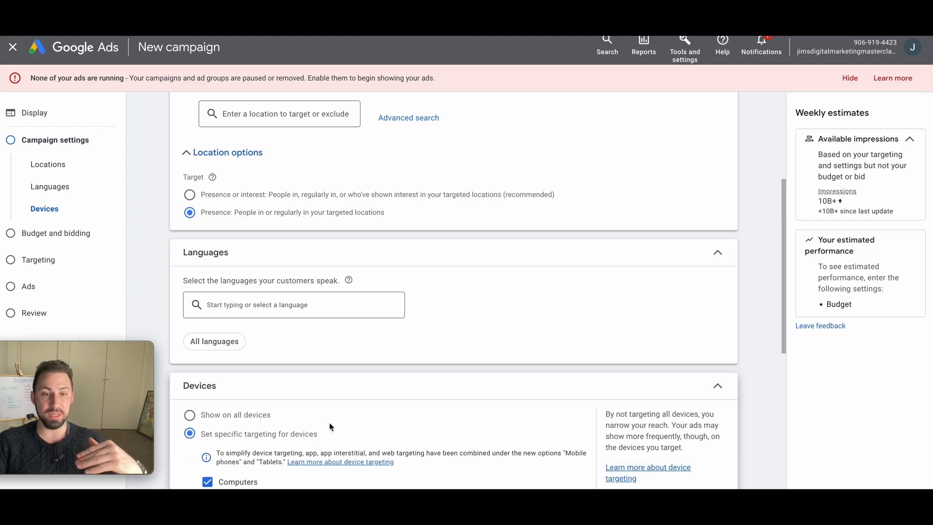
Step: Review the device targeting choices, including device types, operating systems, device models and networks
scroll(328, 426, down, 2)
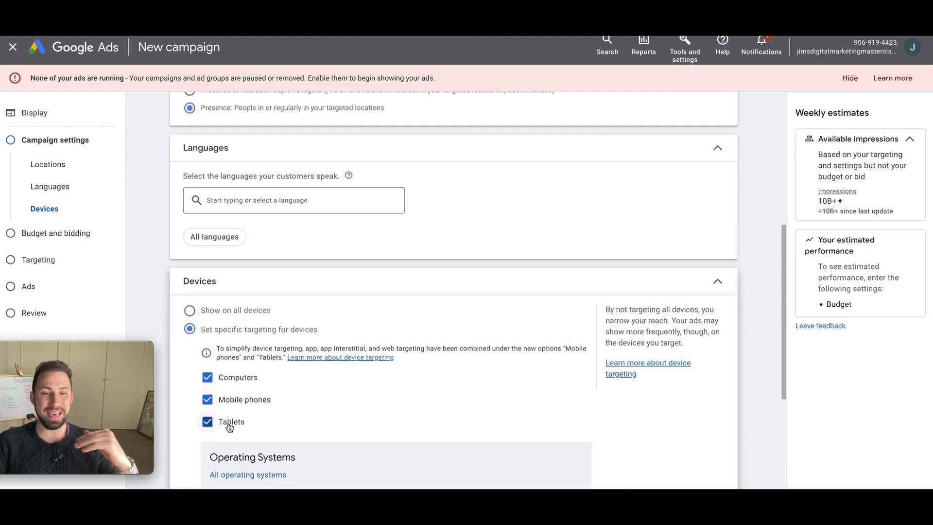
scroll(231, 383, down, 3)
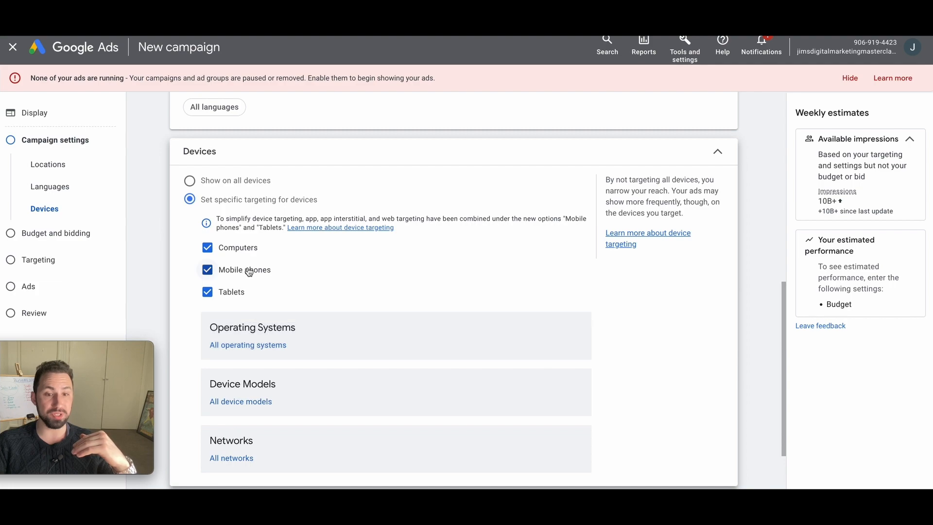
scroll(250, 272, down, 1)
scroll(236, 246, up, 1)
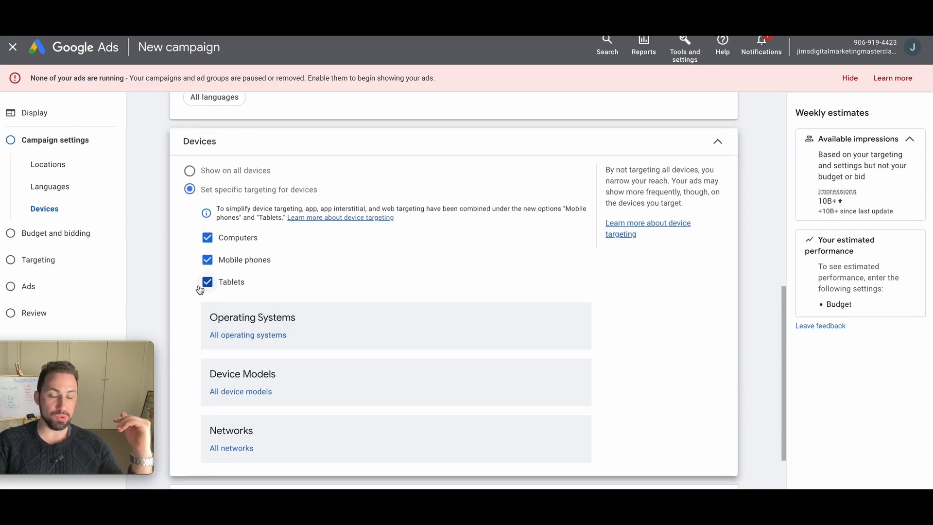
scroll(318, 277, up, 1)
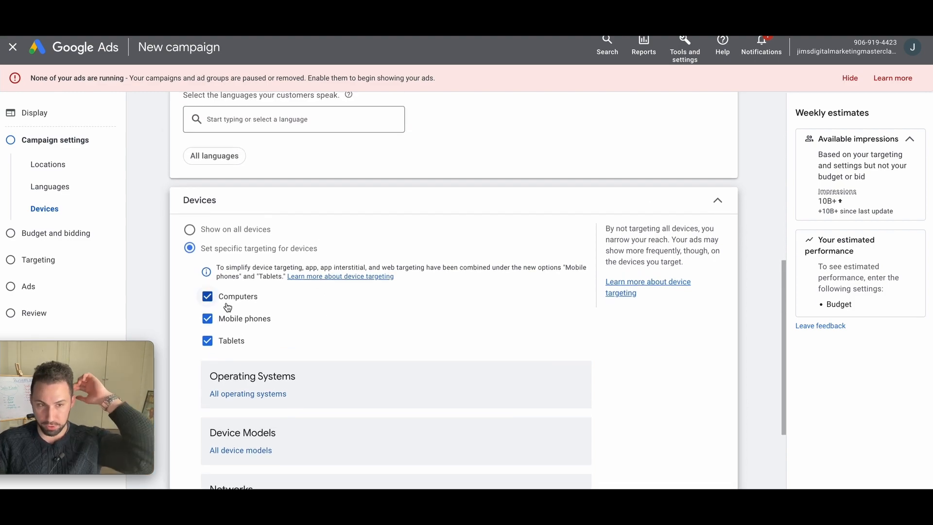
scroll(228, 306, up, 1)
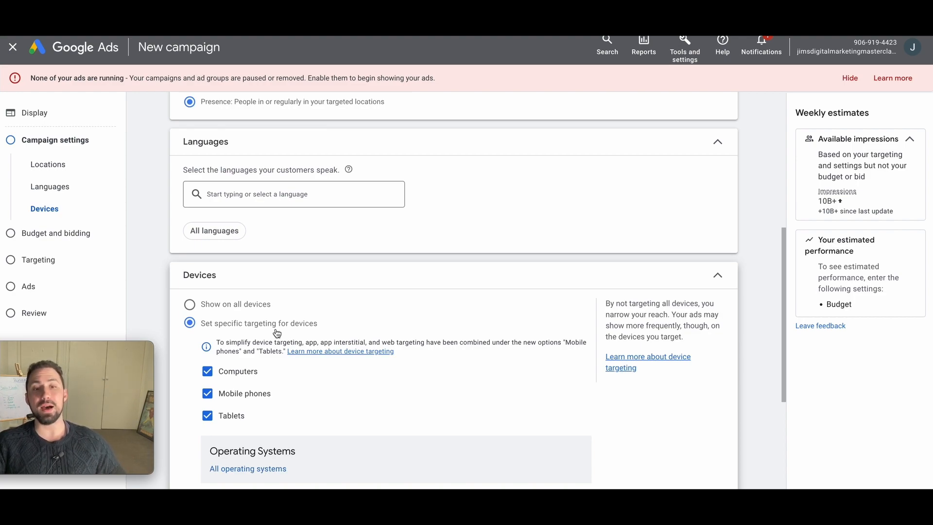
scroll(291, 306, up, 2)
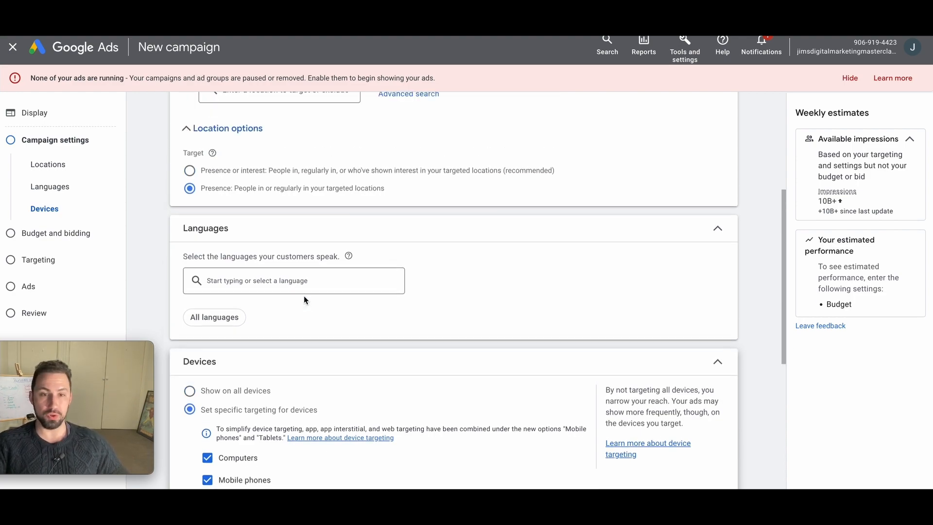
Step: Exclude all sensitive content: tragedy and conflict, sensitive social issues, profanity and rough language, sexually suggestive, and sensational and shocking
scroll(279, 308, down, 6)
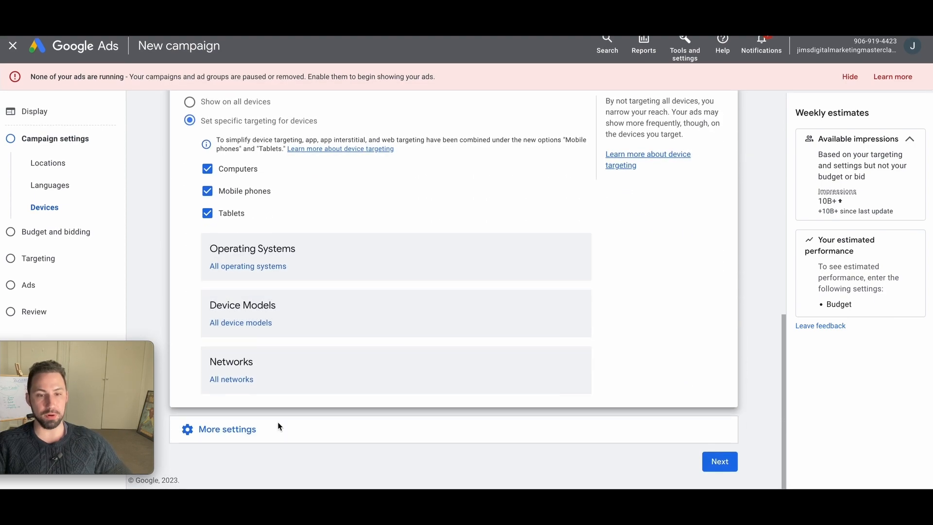
click(282, 428)
scroll(316, 365, down, 3)
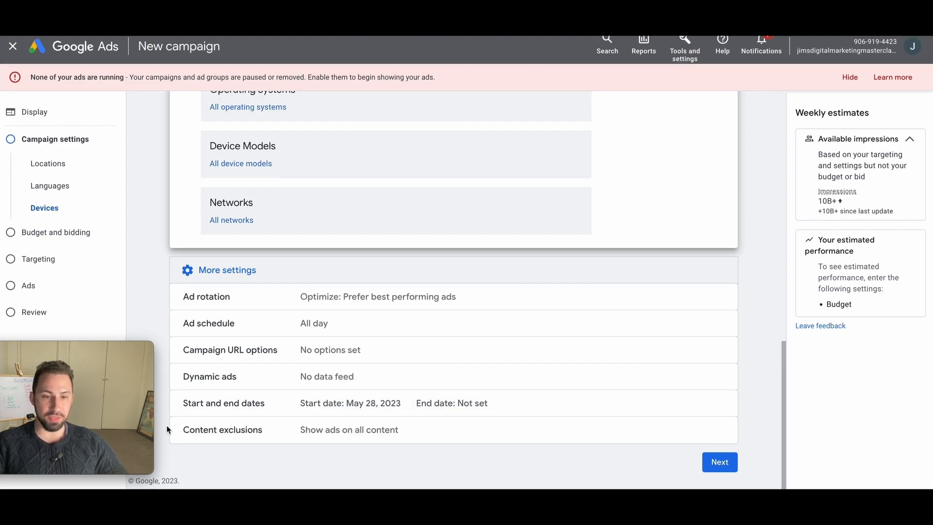
click(715, 432)
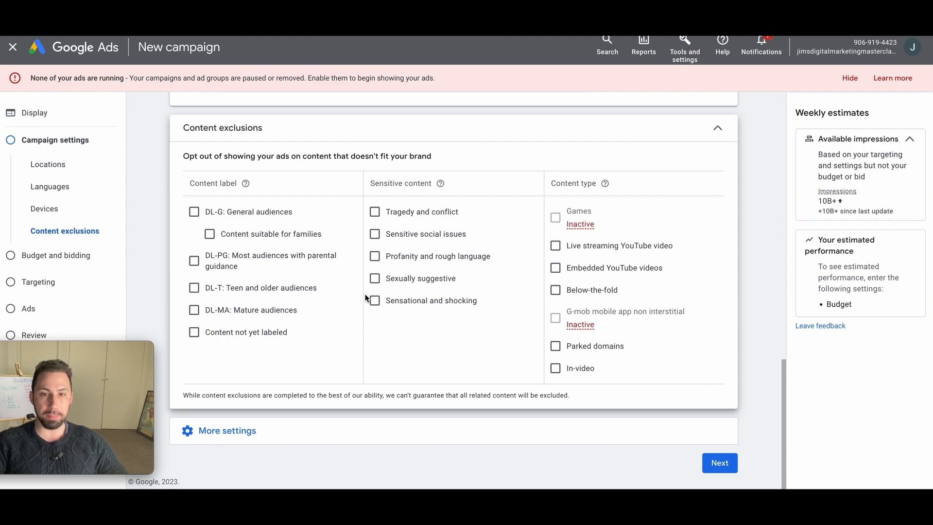
click(375, 211)
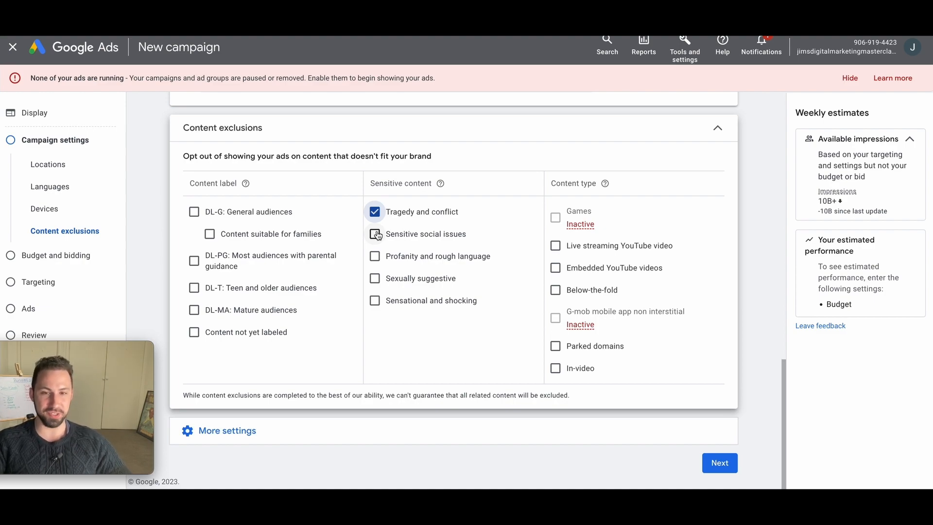
click(375, 256)
click(374, 278)
click(375, 300)
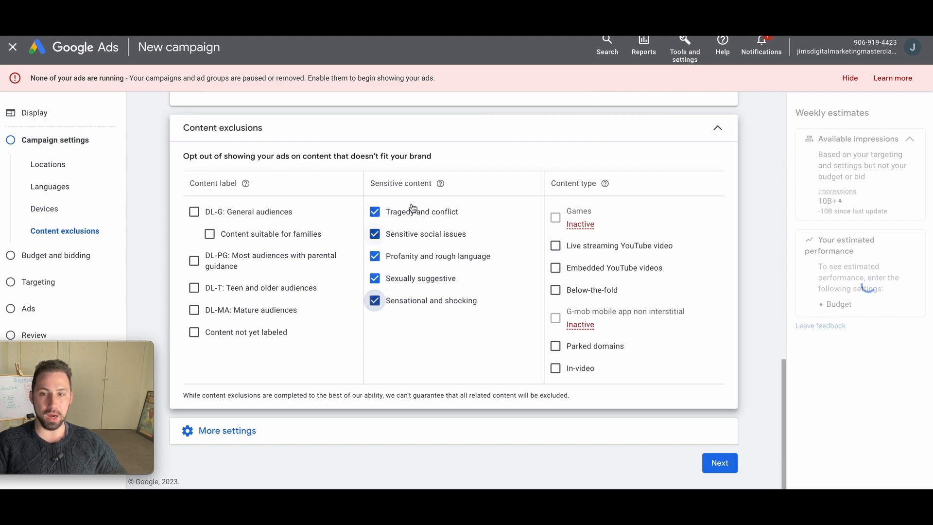
Step: Exclude parked domains from the content types, expand the additional campaign settings, and continue to Budget and bidding
click(556, 346)
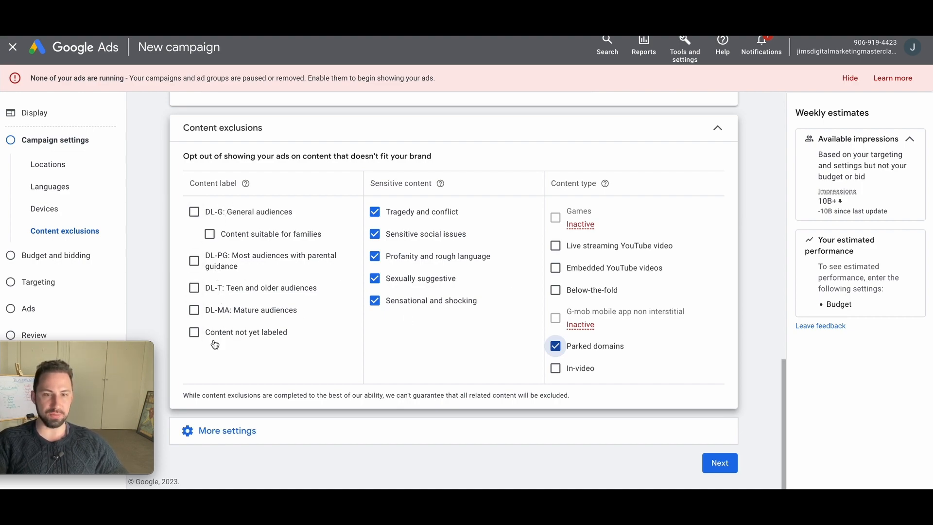
click(495, 431)
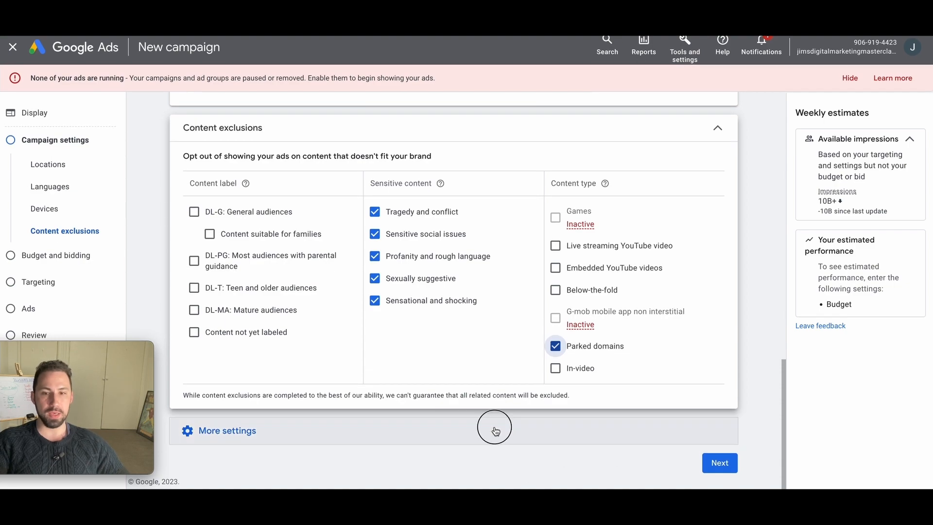
scroll(493, 431, down, 3)
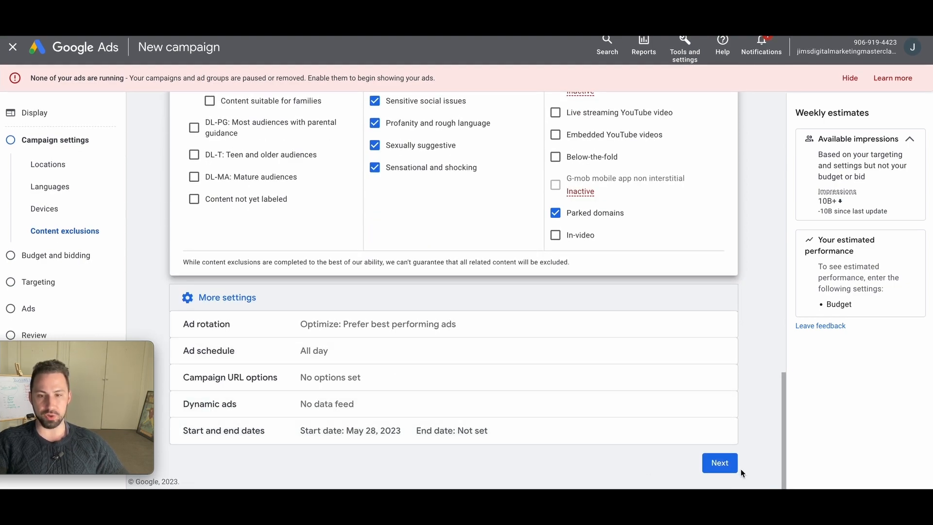
click(720, 465)
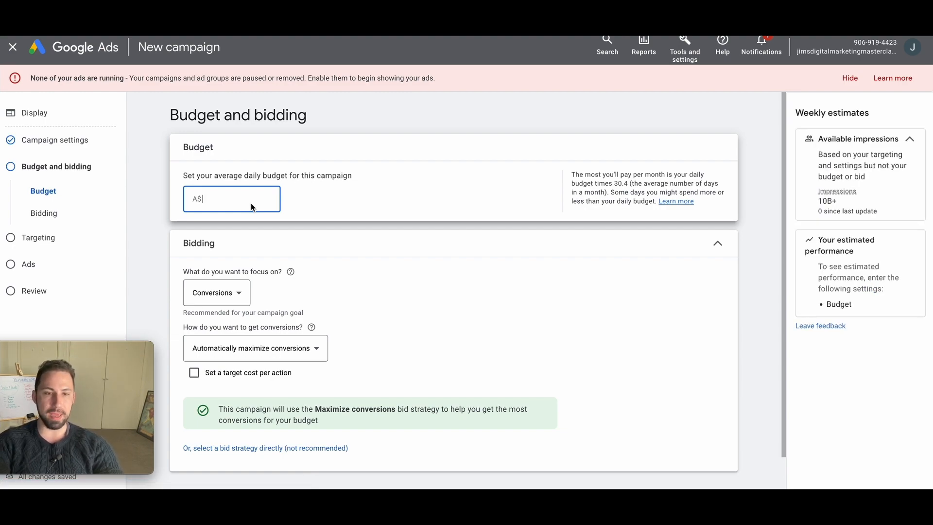
Step: Set the campaign's average daily budget to A$10.00
text(15)
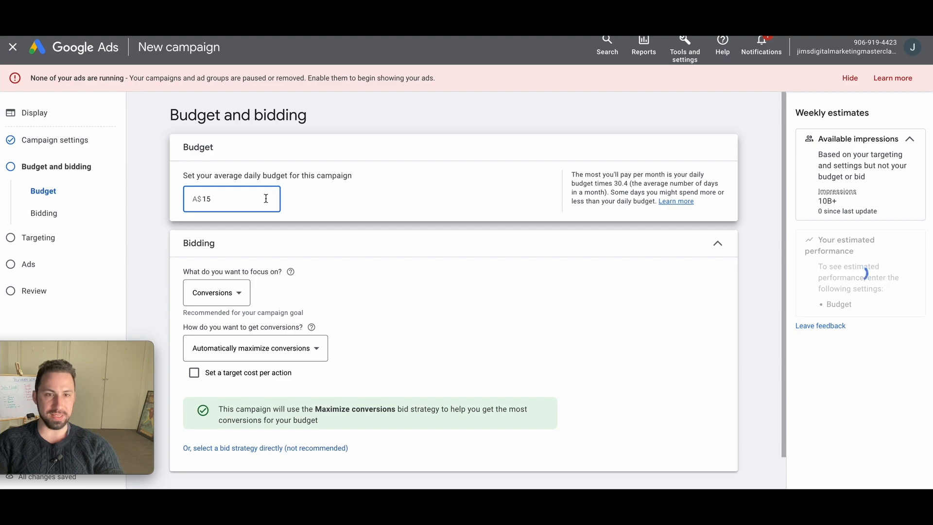
key(BackSpace)
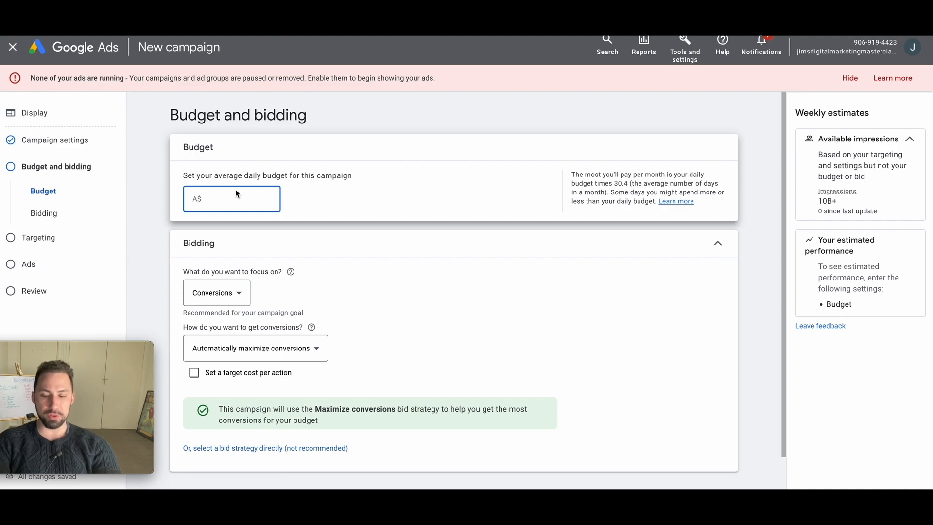
text(10)
click(331, 281)
scroll(332, 281, down, 1)
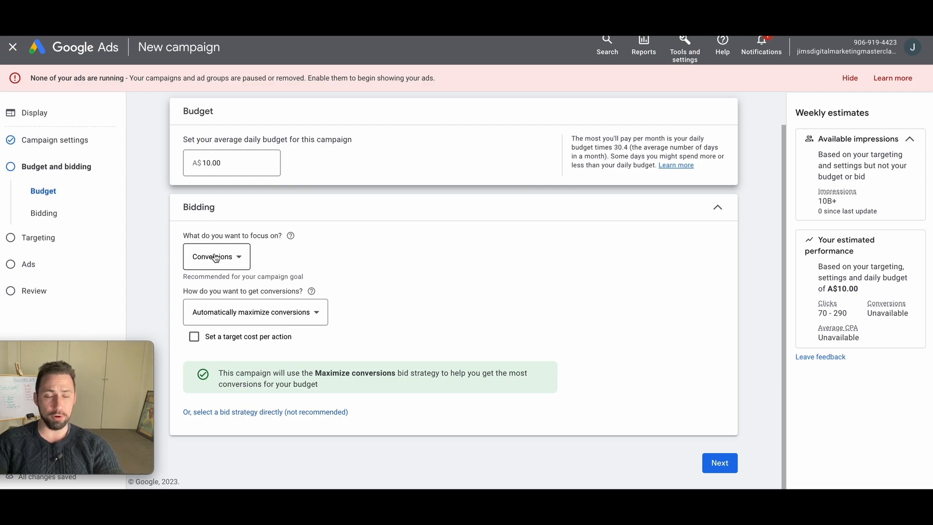
Step: Change the bidding focus to Viewable impressions
click(236, 261)
click(350, 252)
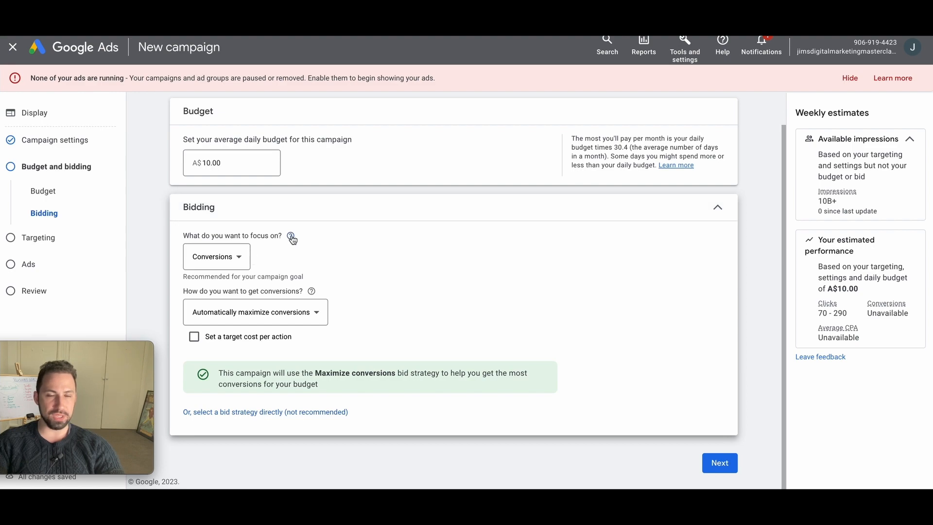
mouse_move(291, 238)
click(235, 257)
click(314, 238)
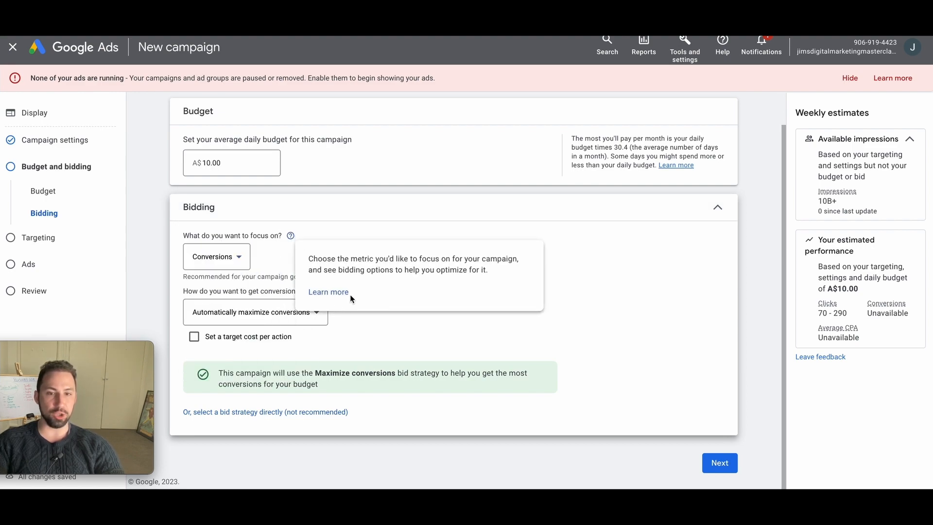
click(235, 269)
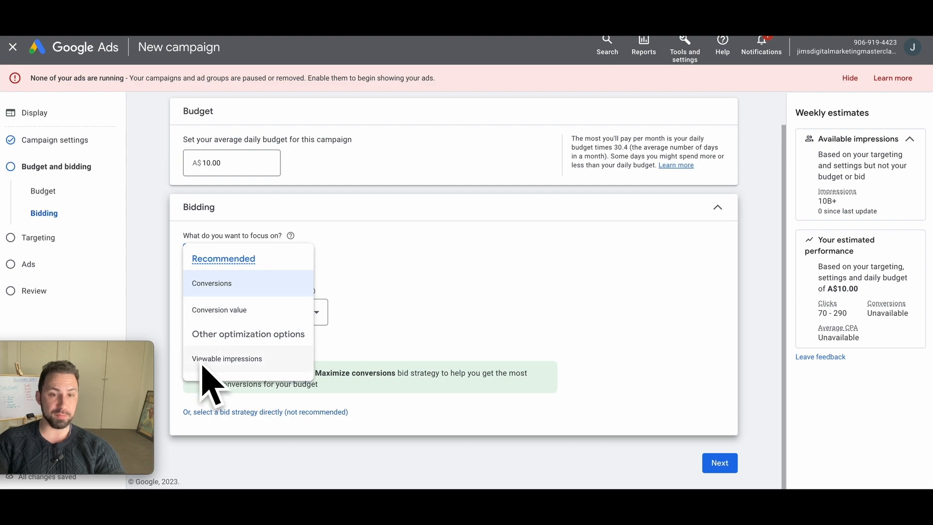
click(251, 358)
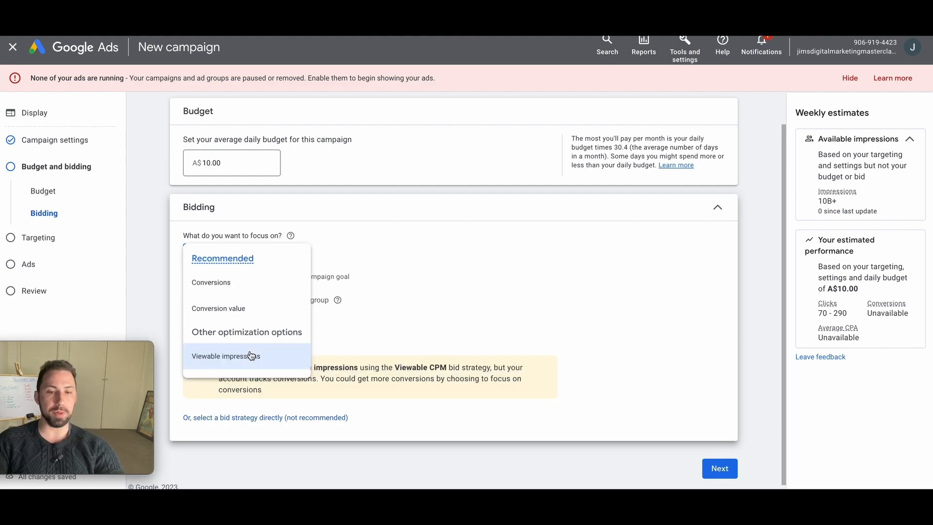
Step: Switch to selecting a bid strategy directly and choose Viewable CPM
click(261, 322)
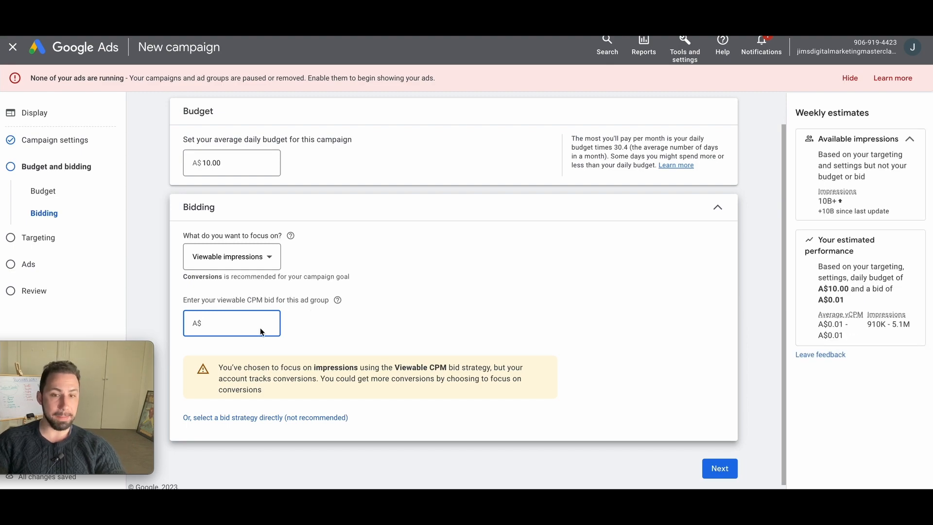
mouse_move(339, 300)
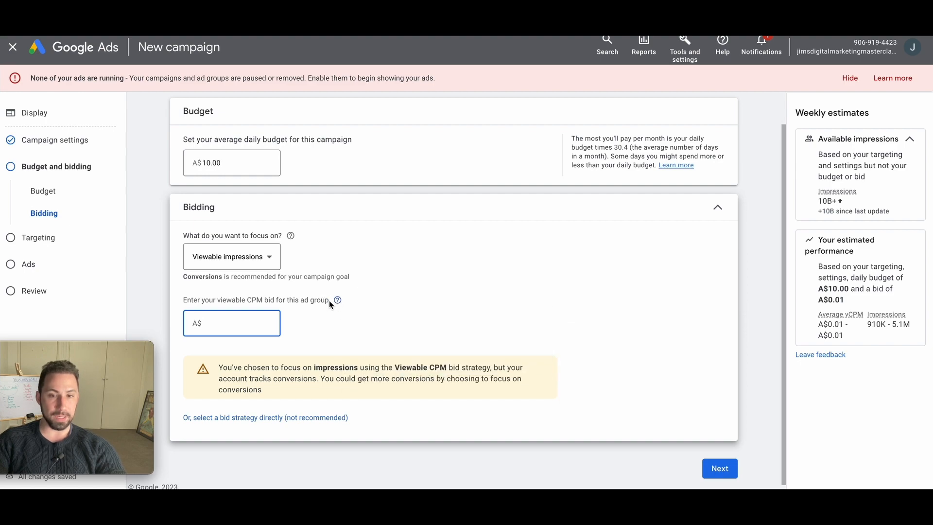
click(273, 423)
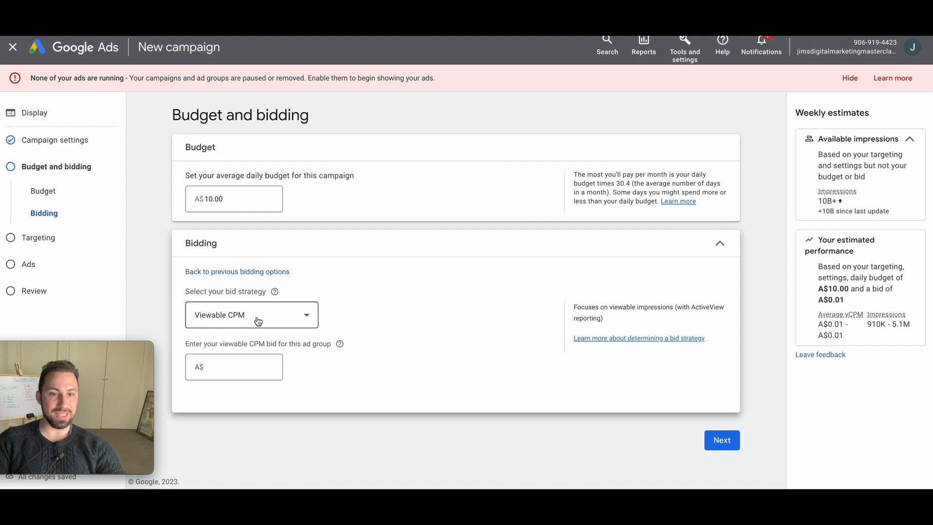
click(274, 314)
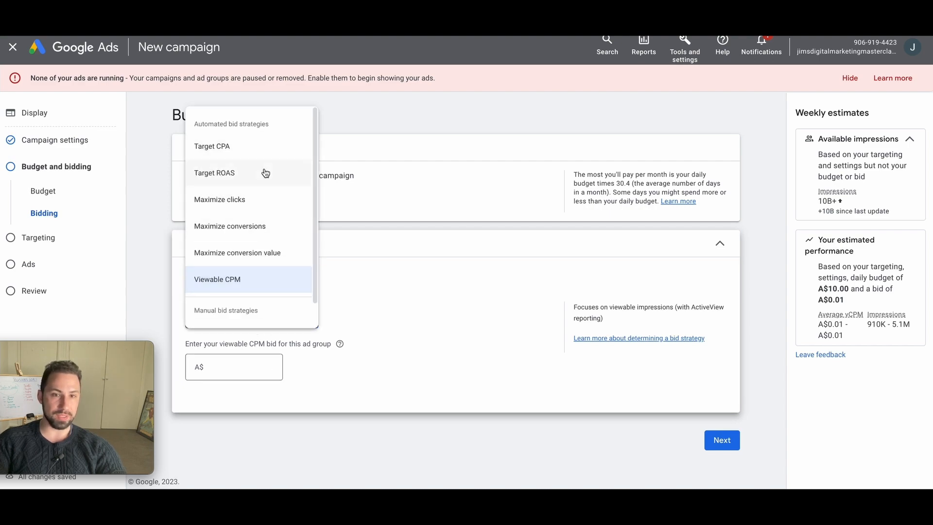
click(292, 278)
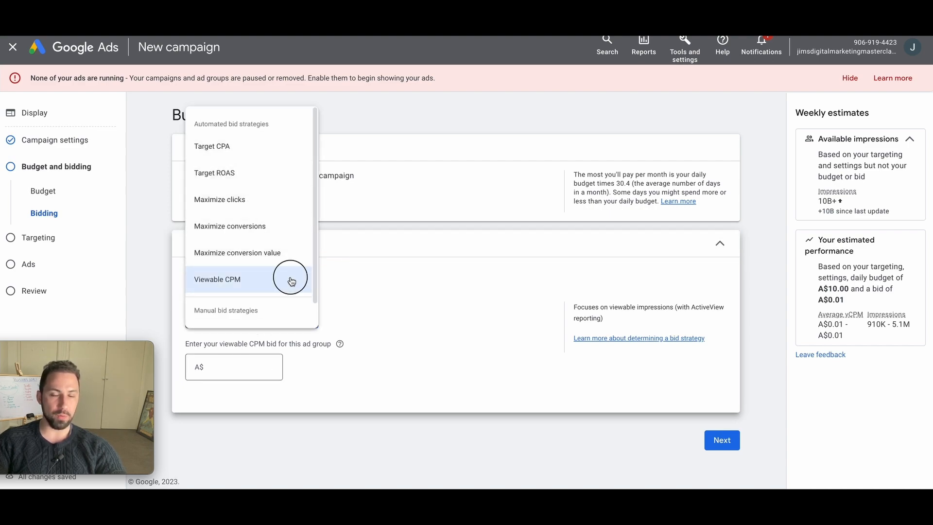
click(251, 364)
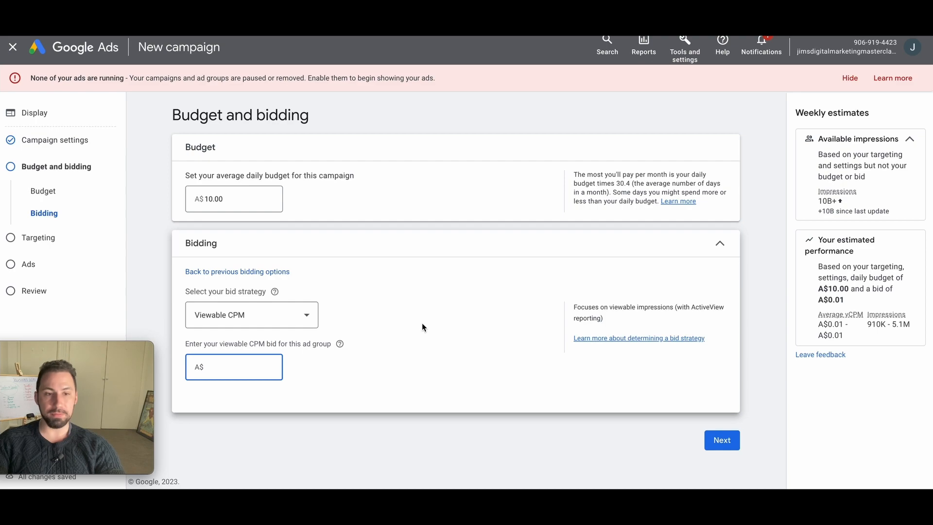
Step: Search Google in a new browser tab for viewable CPM averages in America and read the display CPM rates
key(super+t)
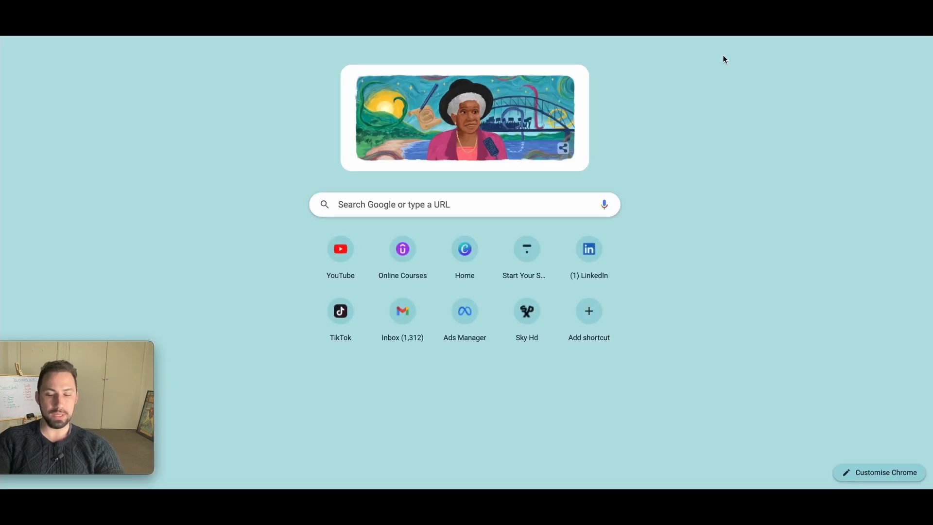
text(goo)
key(Return)
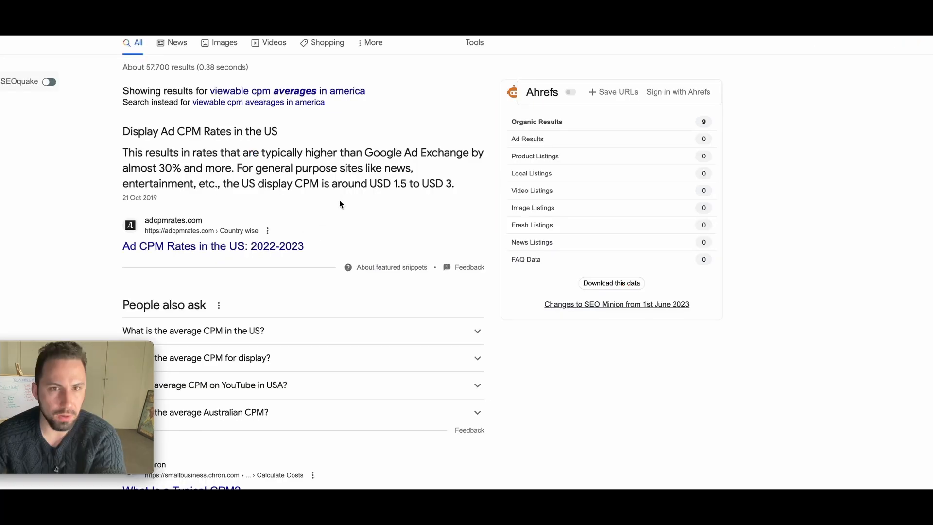
scroll(339, 200, up, 1)
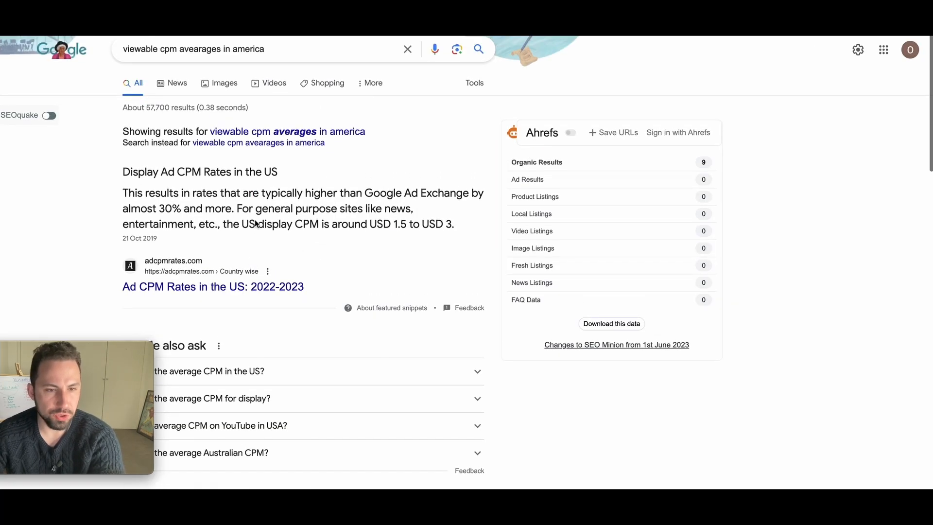
scroll(270, 47, down, 1)
scroll(270, 46, up, 1)
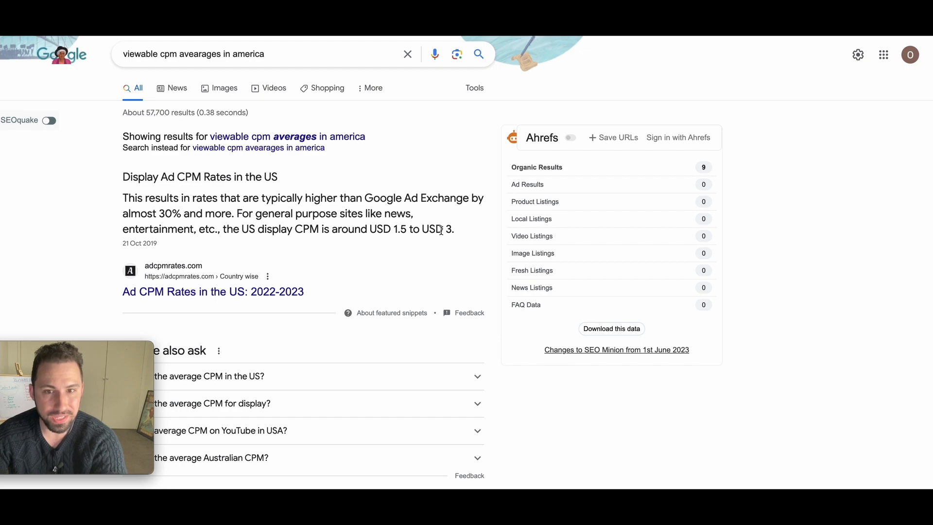
scroll(435, 230, up, 1)
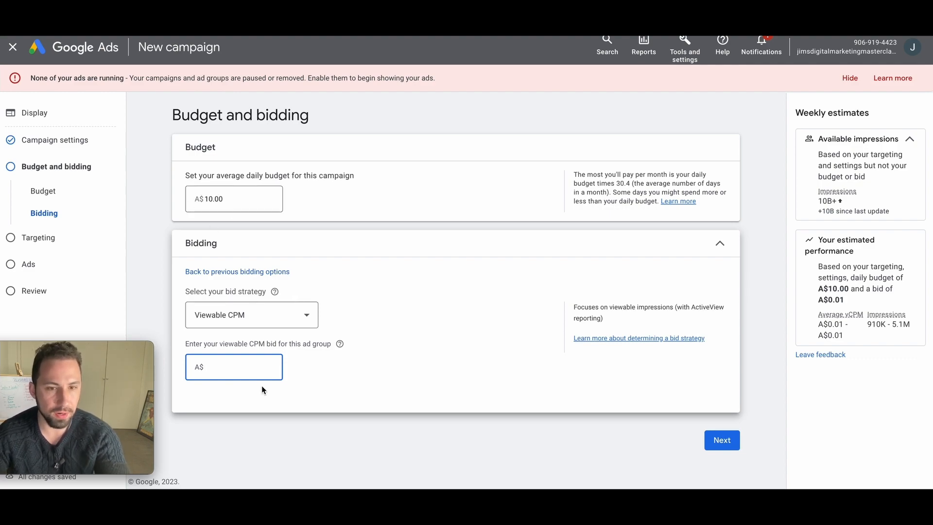
Step: Set the ad group's viewable CPM bid to A$4.00 and continue to Targeting
click(255, 208)
click(228, 360)
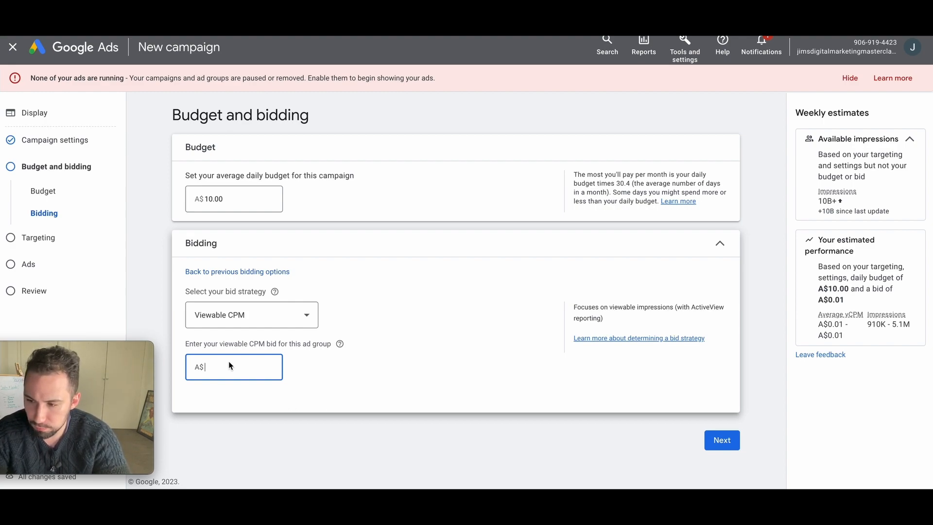
text(4)
click(366, 349)
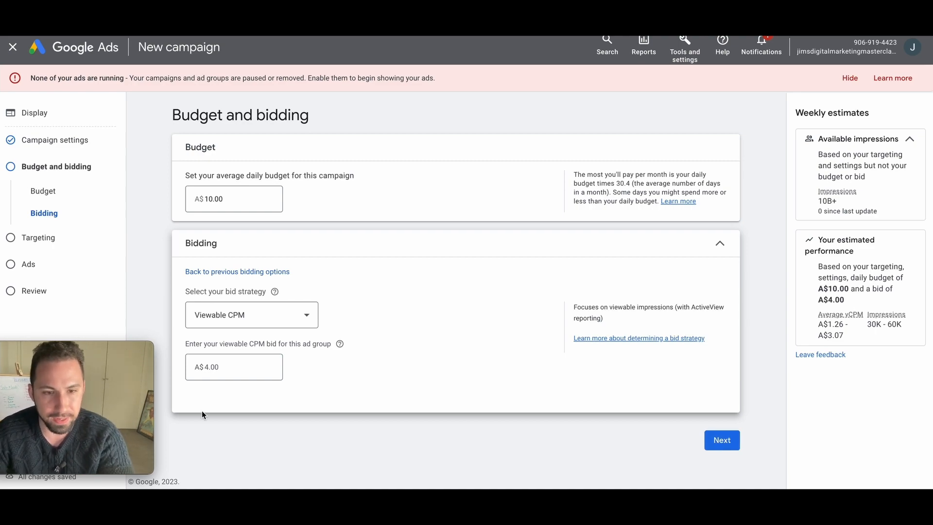
click(722, 441)
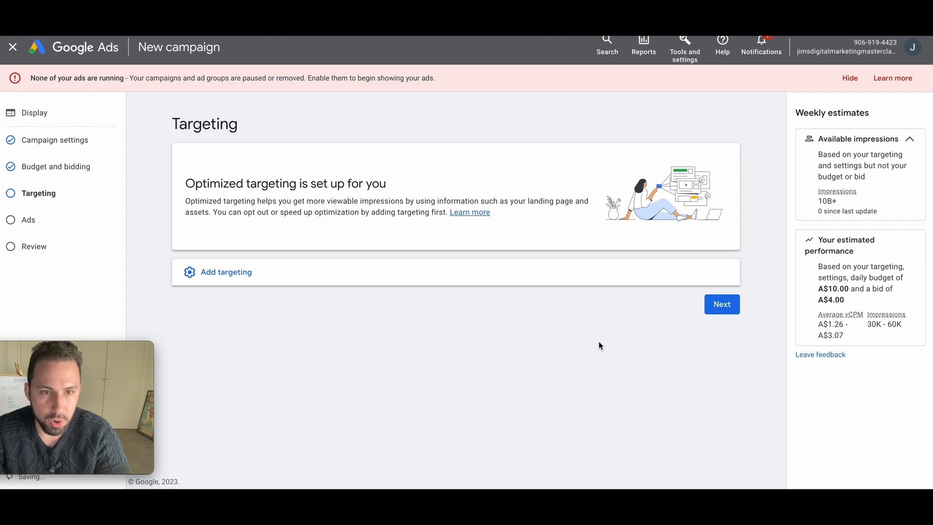
Step: Add targeting to the campaign and open Audience Segments for editing
click(253, 277)
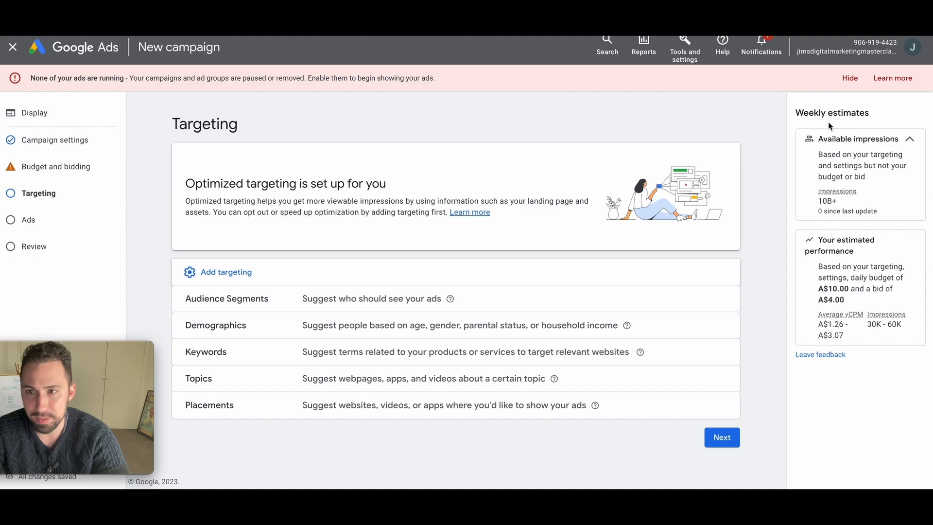
drag(837, 207, 801, 199)
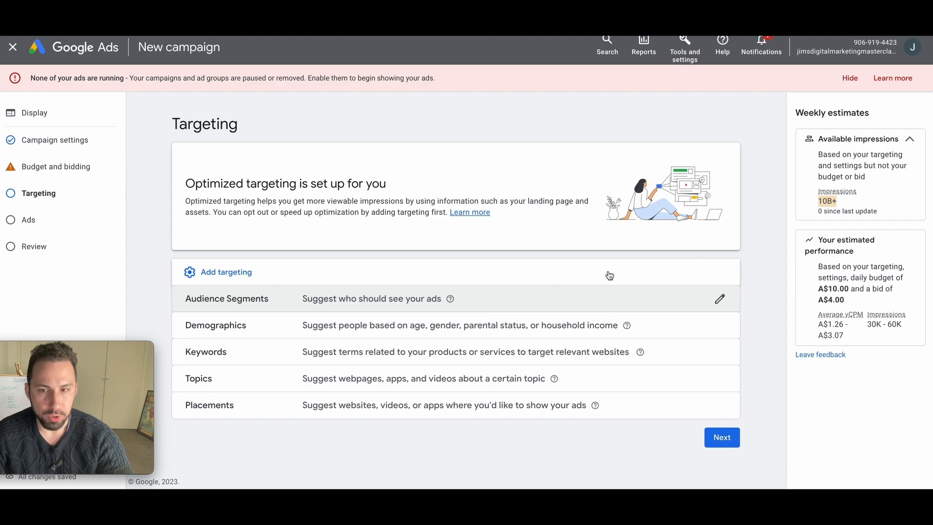
click(496, 306)
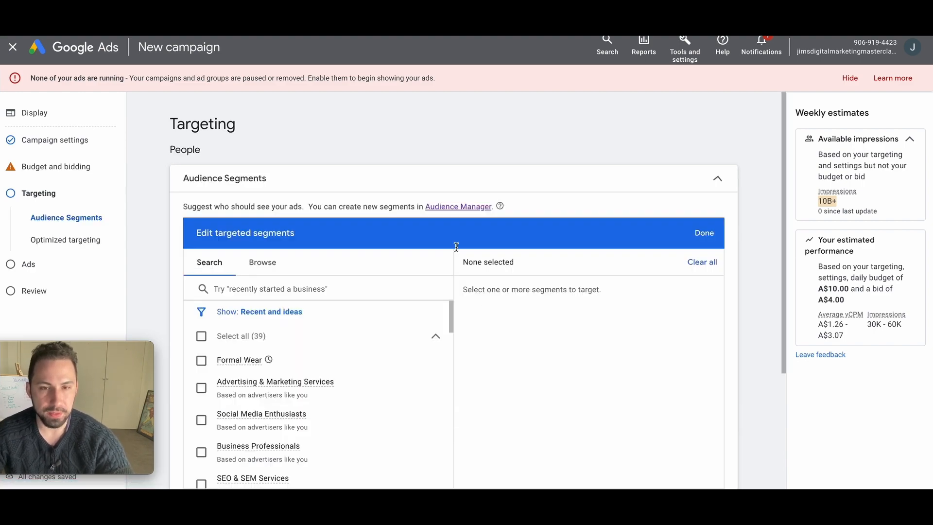
Step: Search the audience segments for "copywriting" and look through the suggested in-market and custom segments
scroll(309, 331, down, 1)
click(314, 289)
text(copywriting)
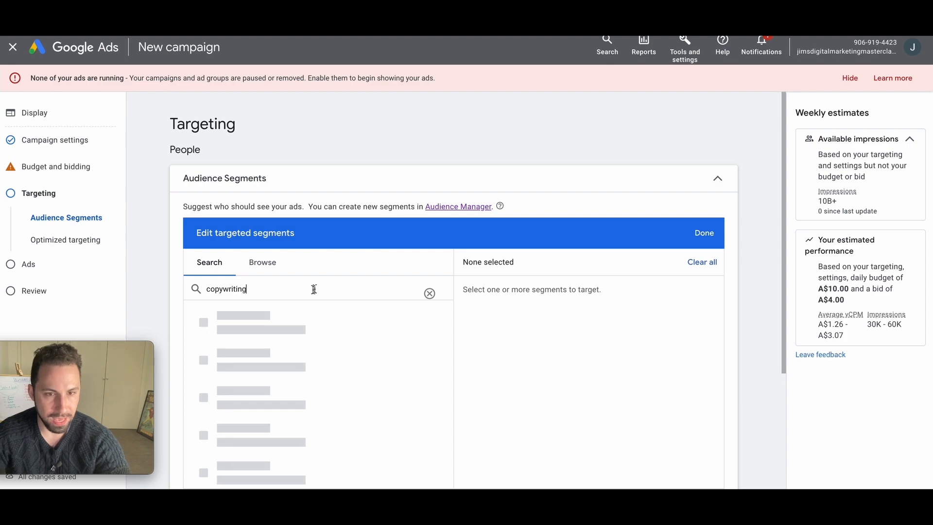
scroll(311, 281, down, 3)
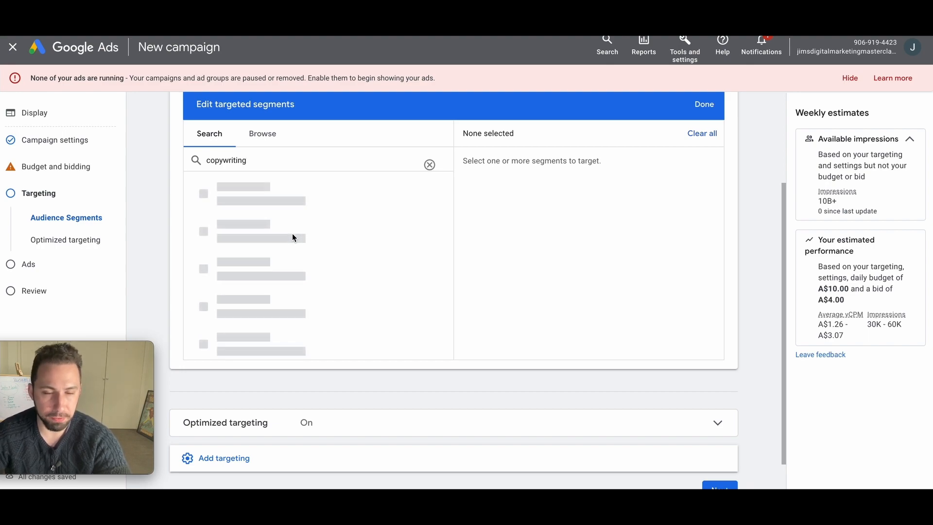
click(261, 141)
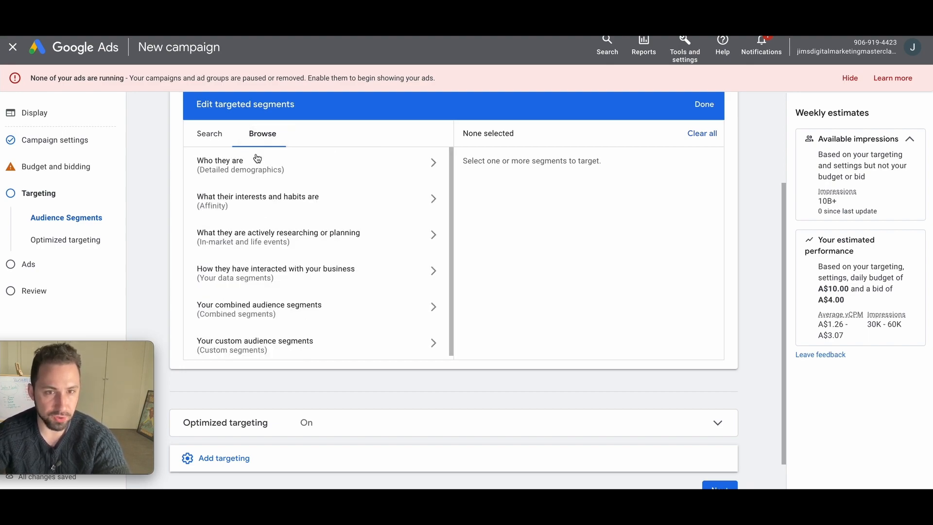
click(225, 140)
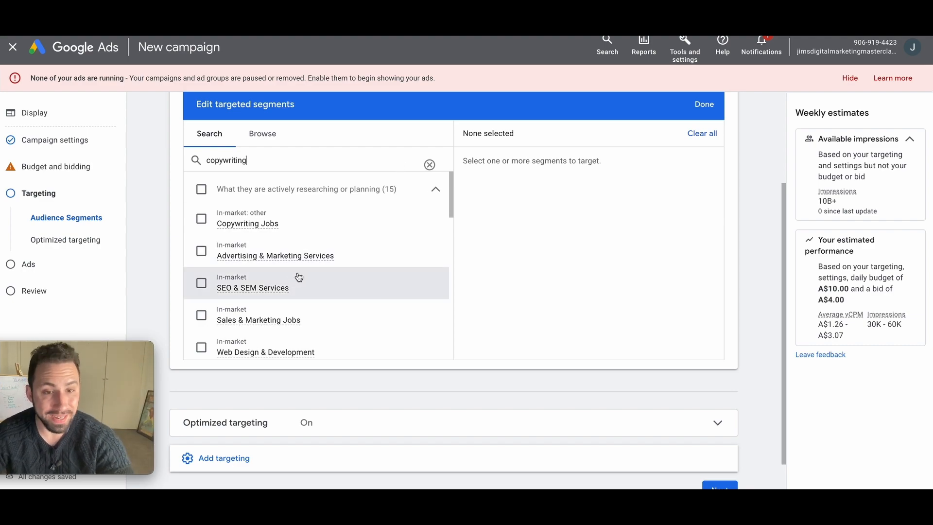
scroll(299, 273, down, 1)
scroll(299, 273, down, 2)
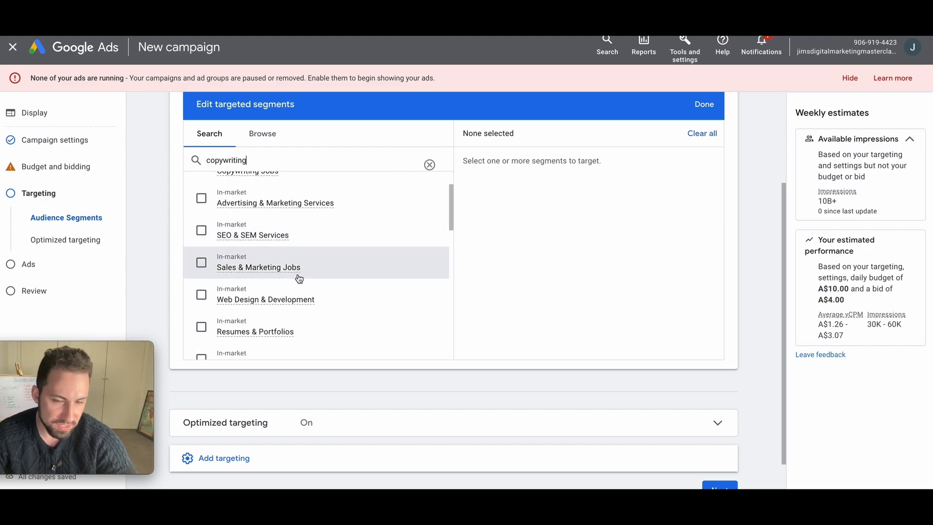
scroll(306, 287, down, 2)
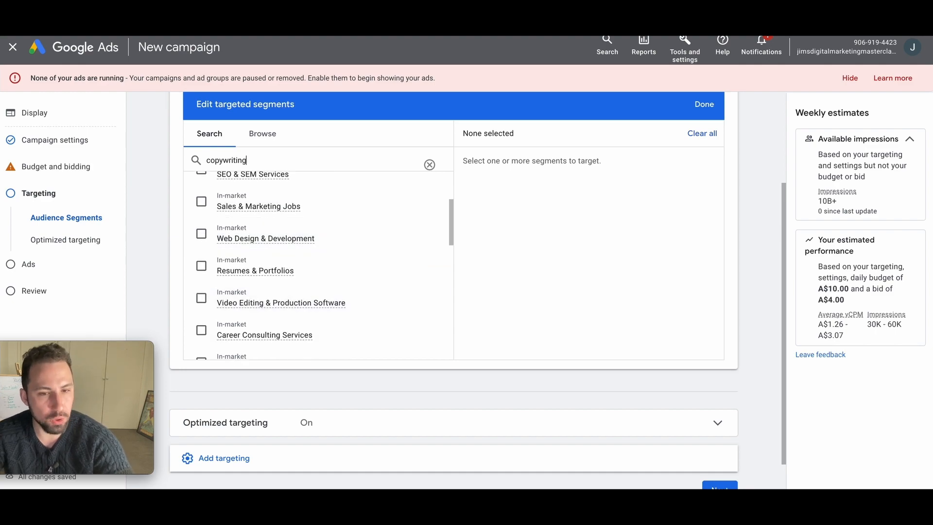
scroll(359, 214, down, 10)
scroll(360, 230, down, 6)
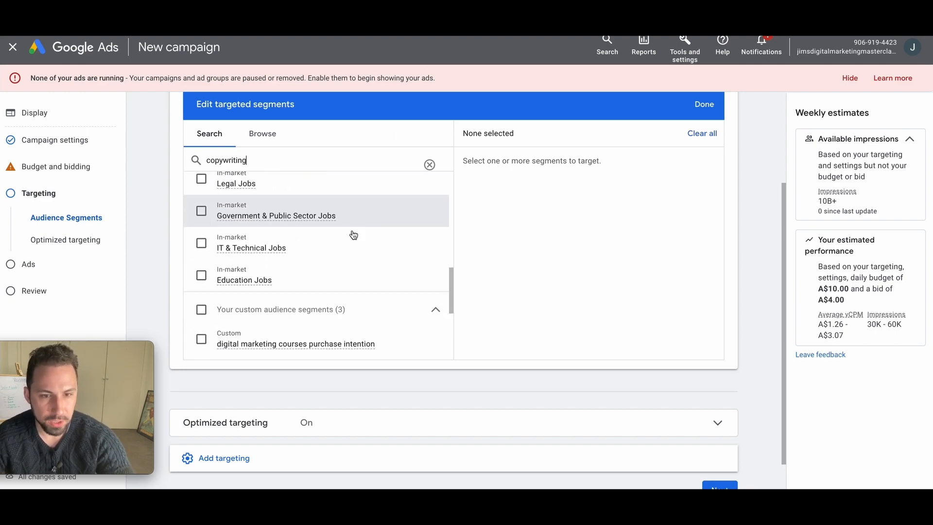
scroll(348, 334, down, 5)
scroll(322, 239, up, 20)
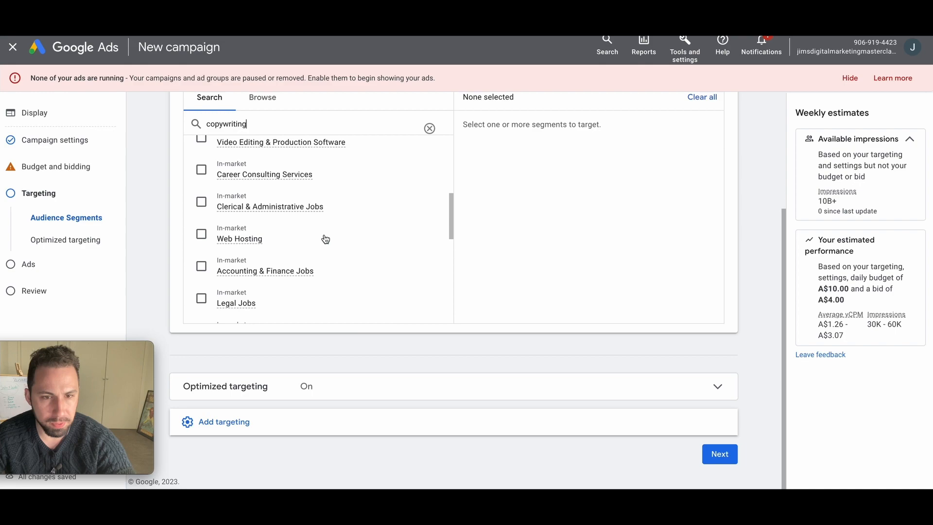
Step: Search the audience segments for "marketing" and target the in-market segments Marketing and Online Marketing
double_click(330, 292)
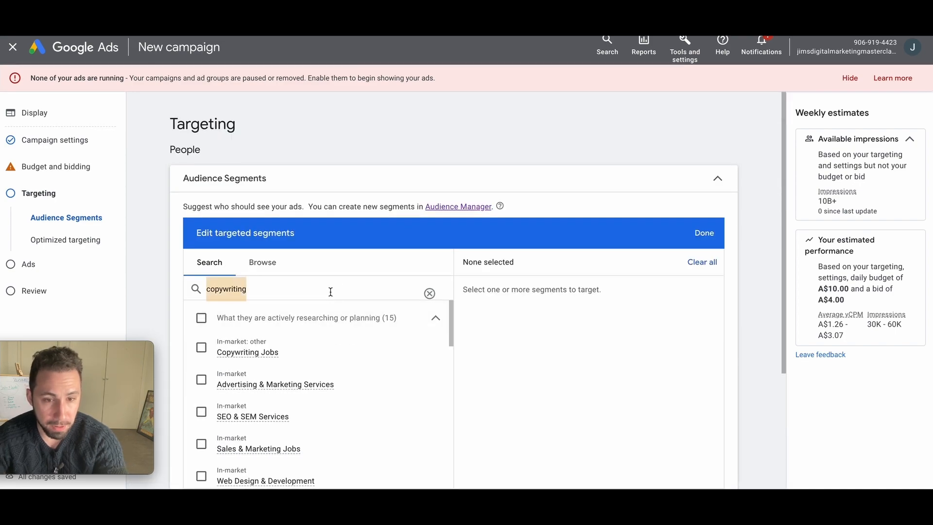
text(mark)
text(et)
text(ign)
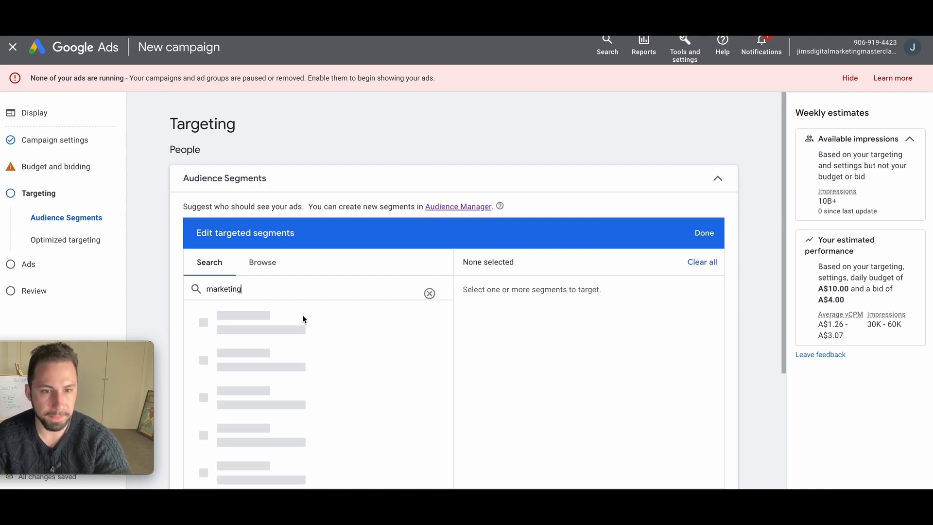
scroll(423, 221, down, 1)
scroll(423, 220, down, 1)
click(254, 204)
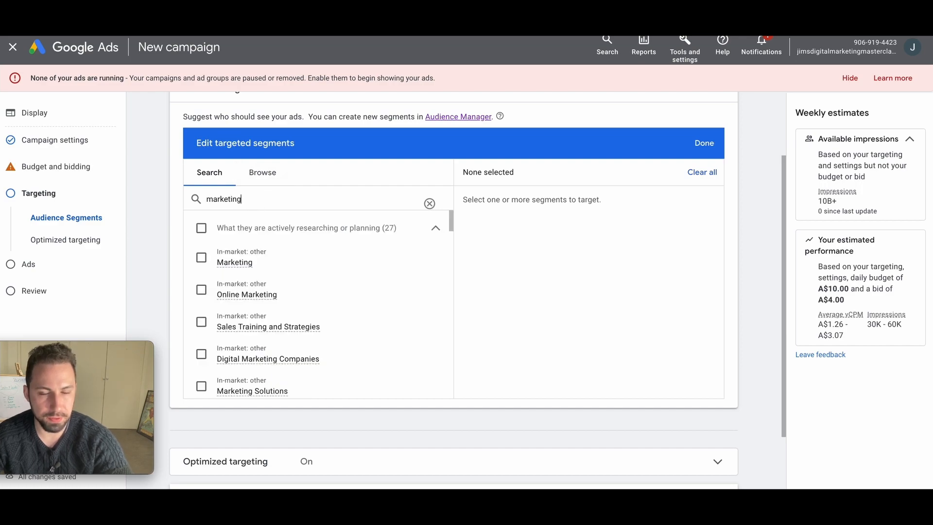
click(201, 257)
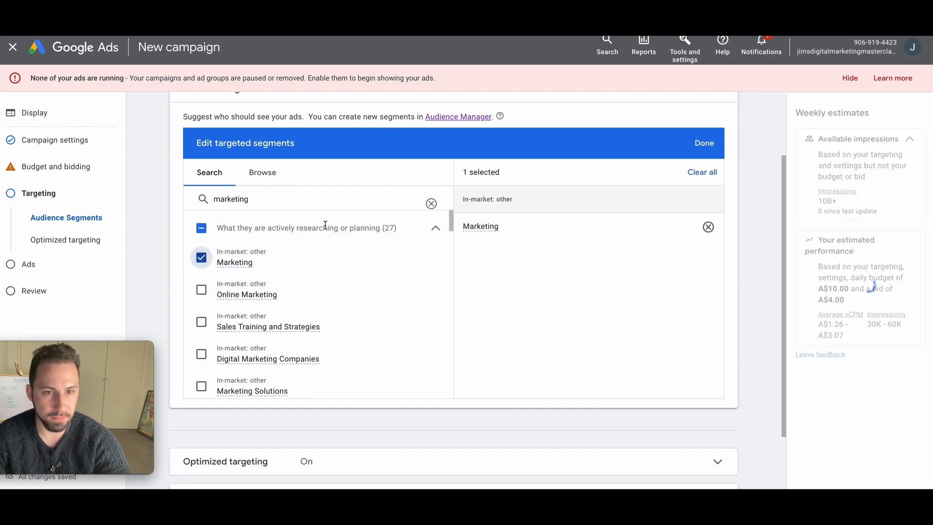
click(201, 290)
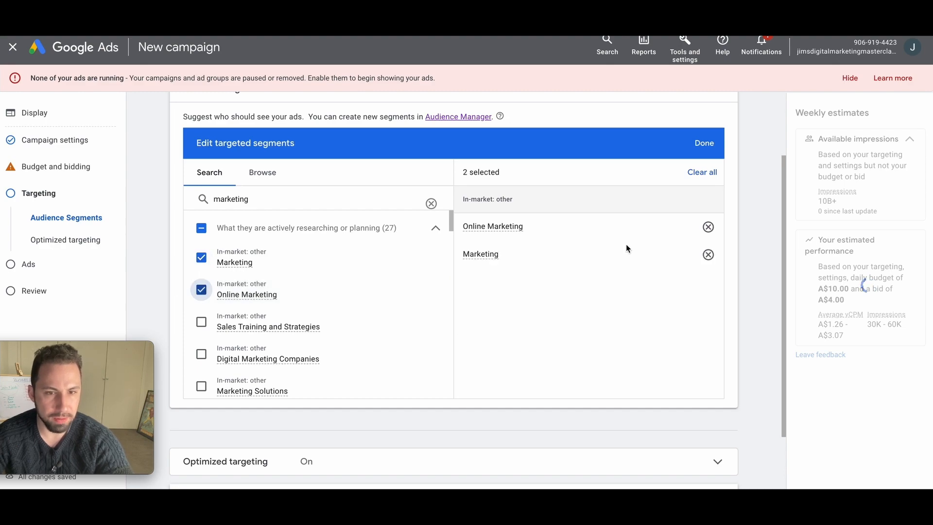
Step: Look through the remaining marketing segments and examine the expanded Optimized targeting settings
scroll(251, 290, up, 2)
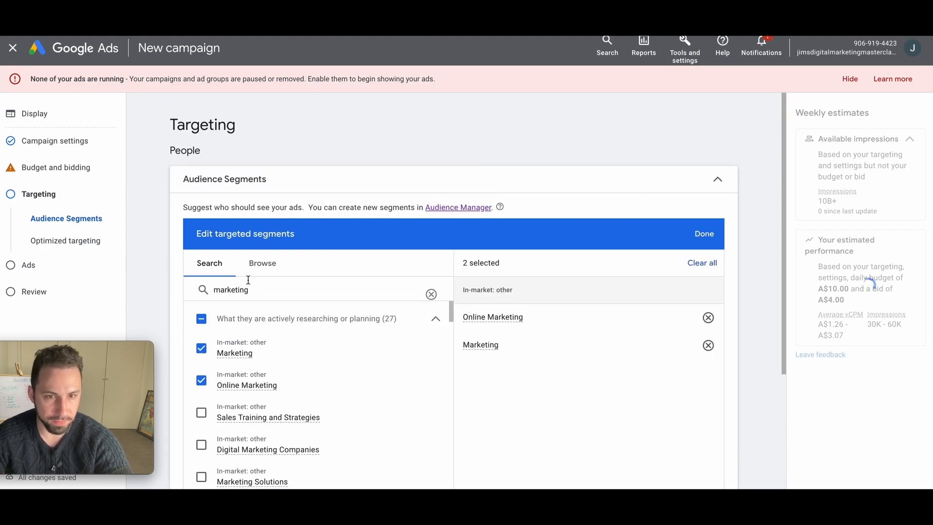
scroll(574, 219, down, 4)
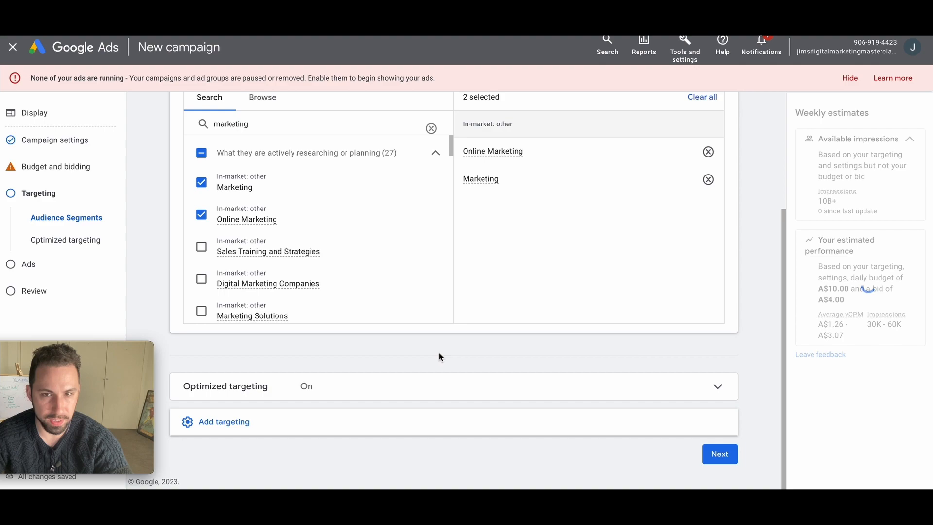
scroll(294, 202, down, 5)
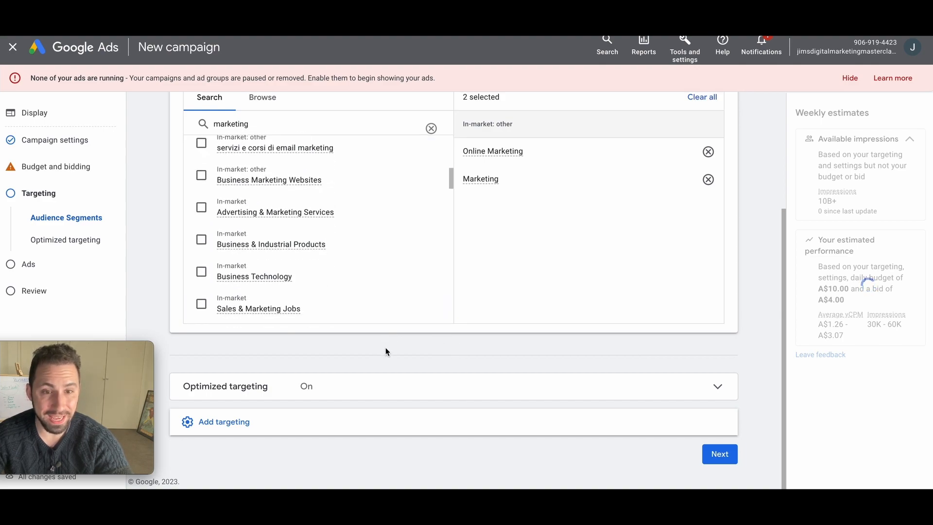
click(341, 390)
scroll(388, 347, down, 2)
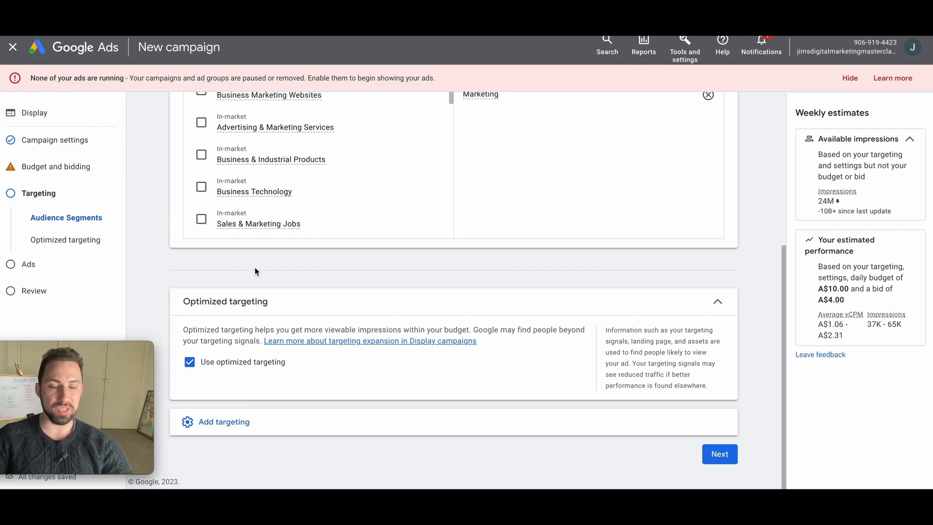
scroll(273, 268, up, 3)
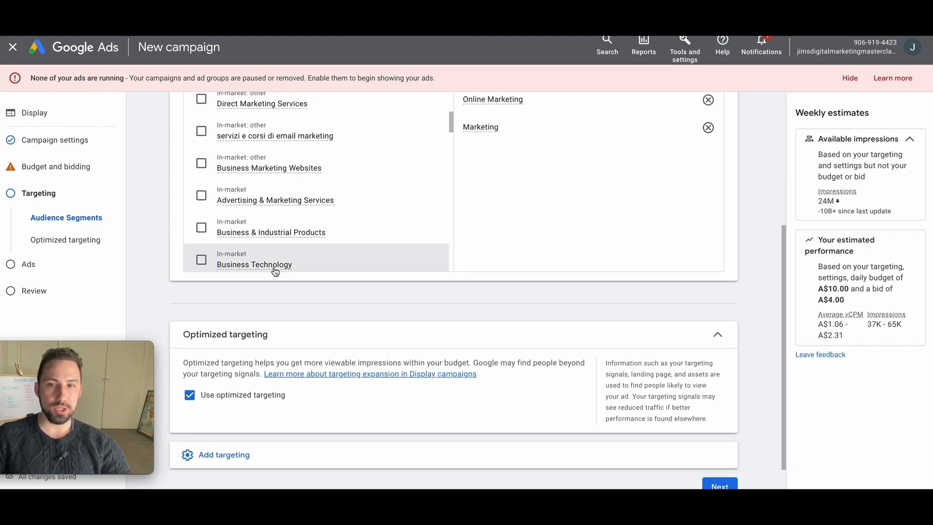
scroll(392, 230, down, 3)
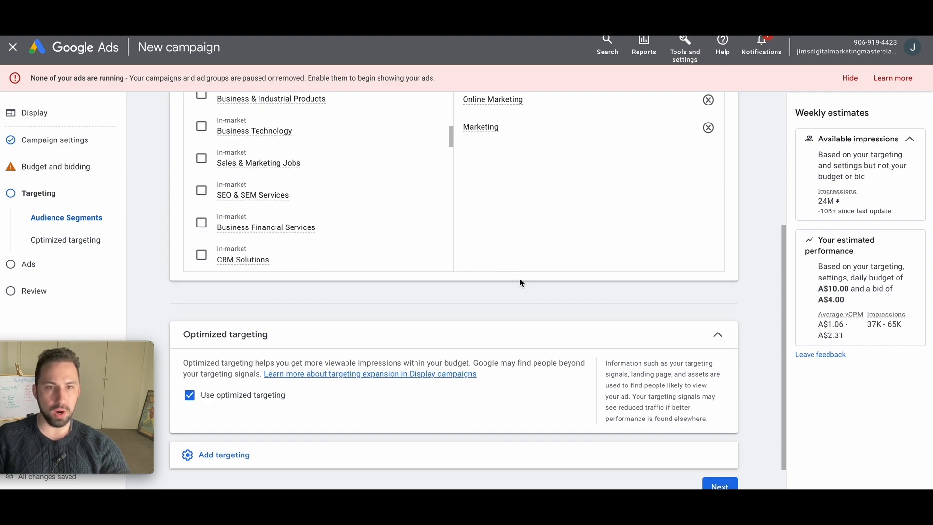
scroll(520, 281, up, 3)
scroll(518, 287, up, 2)
scroll(518, 293, down, 5)
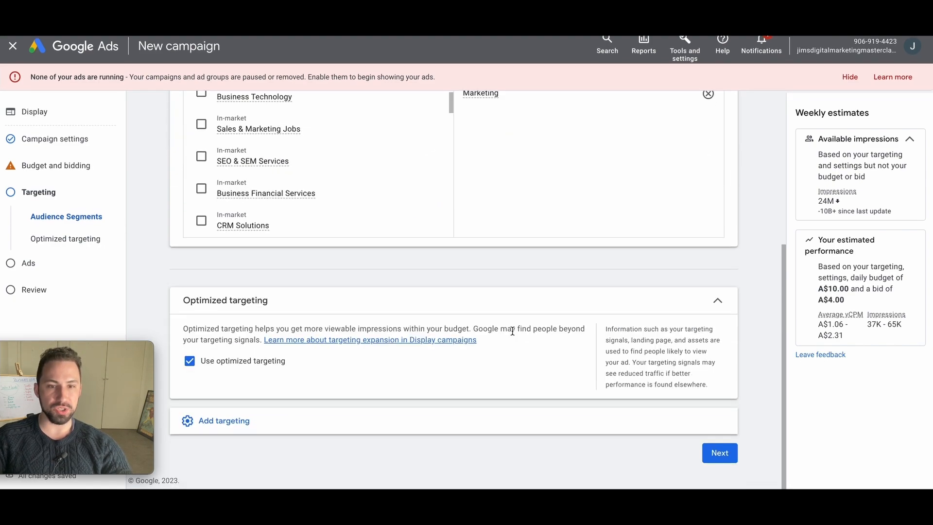
Step: Add Demographics targeting and exclude the 55 - 64 and 65+ age groups
click(287, 421)
scroll(398, 385, down, 3)
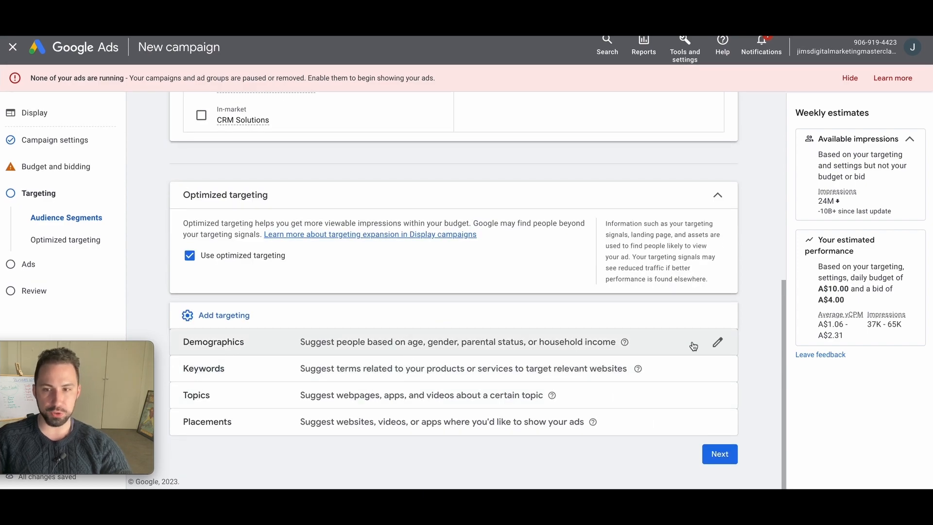
click(717, 343)
scroll(316, 337, down, 1)
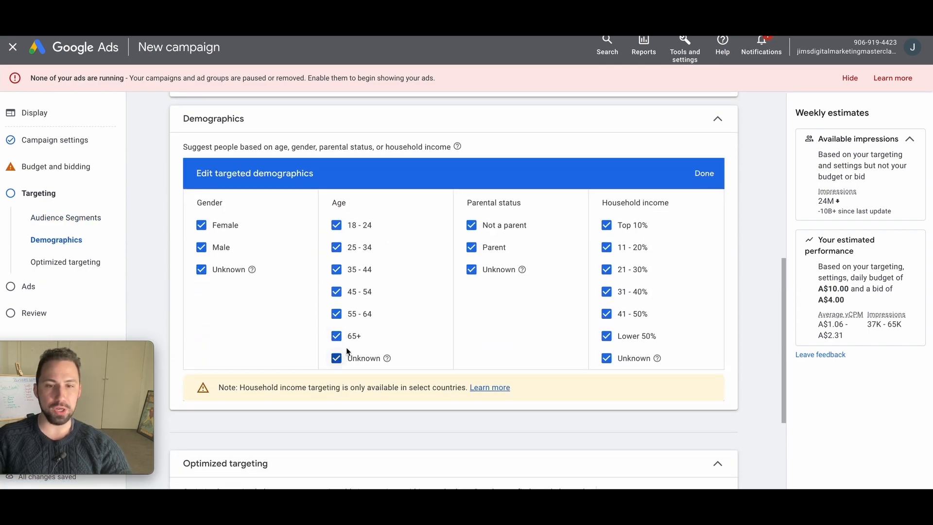
click(336, 335)
click(336, 315)
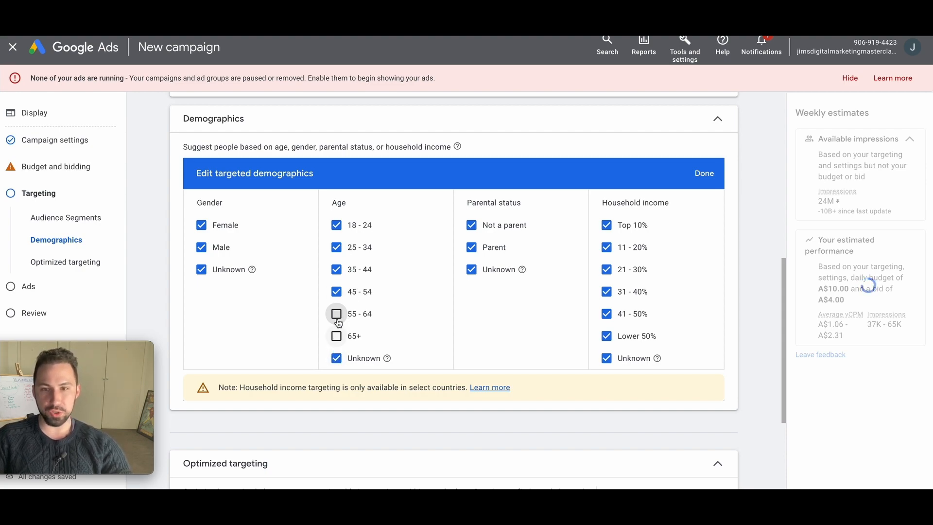
Step: Add Topics targeting and search the topics for "marketing"
scroll(366, 403, down, 3)
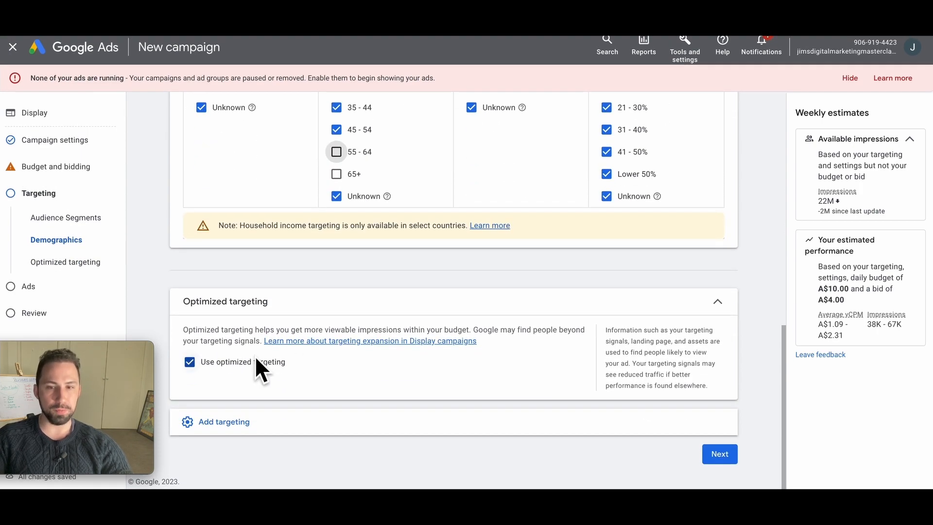
click(294, 427)
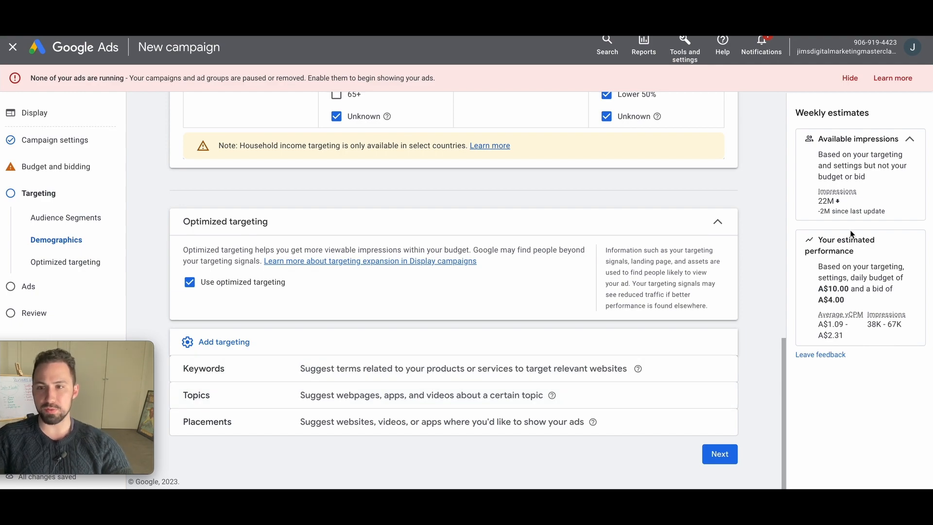
click(718, 395)
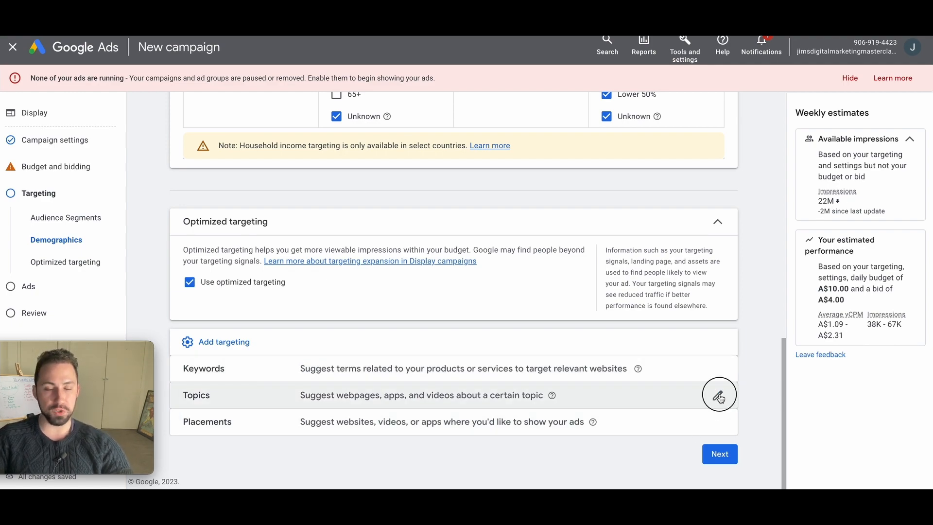
scroll(479, 389, down, 1)
drag(454, 240, 452, 246)
click(452, 246)
click(351, 176)
text(m)
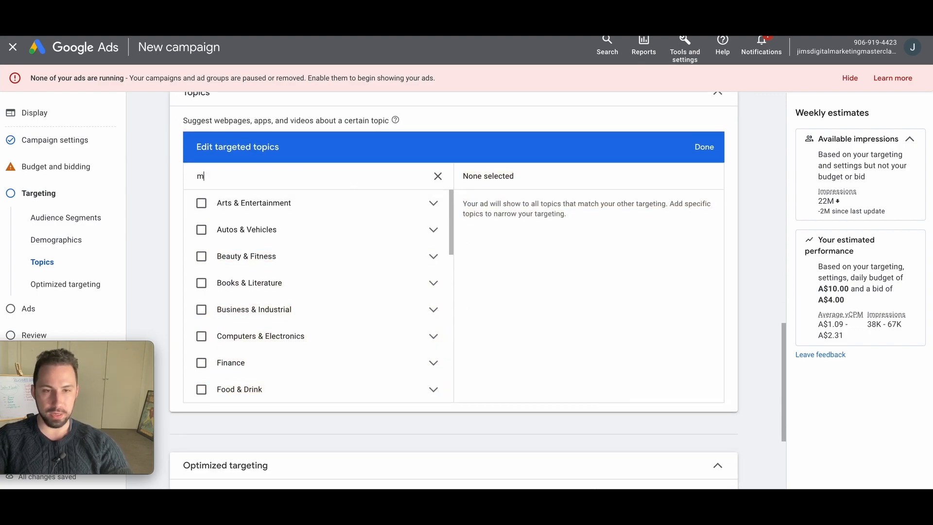
text(arketing)
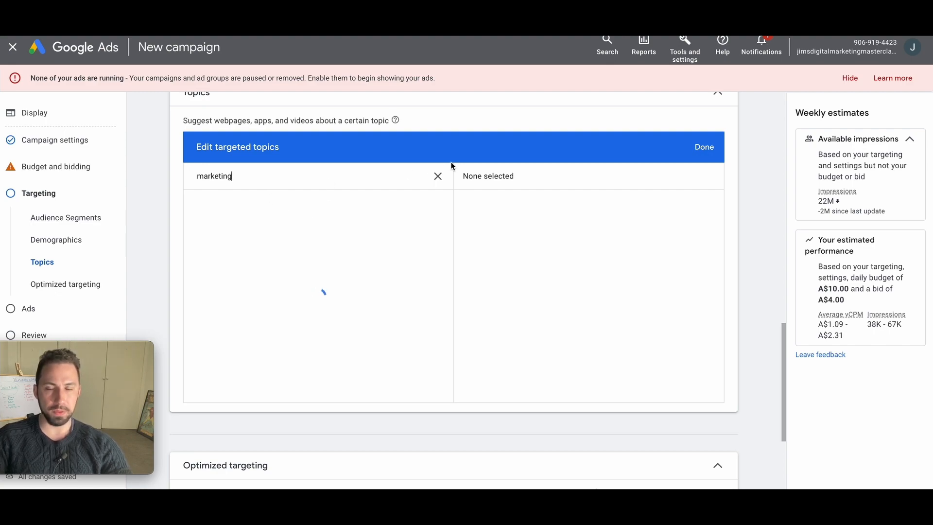
Step: Target the topics Advertising & Marketing, Brand Management, Marketing, Direct Mail Marketing, Email Marketing and Social Media Marketing, leaving Public Relations unselected
click(223, 224)
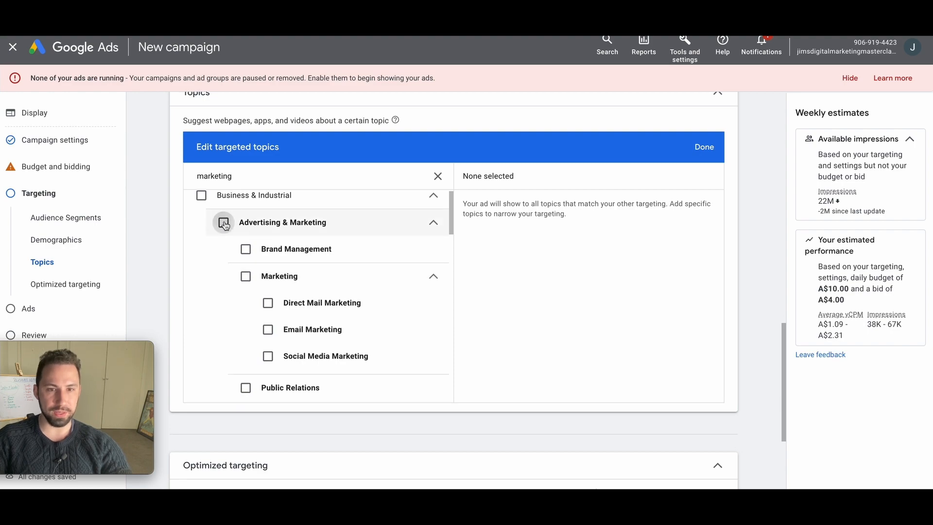
click(246, 250)
click(245, 275)
click(268, 302)
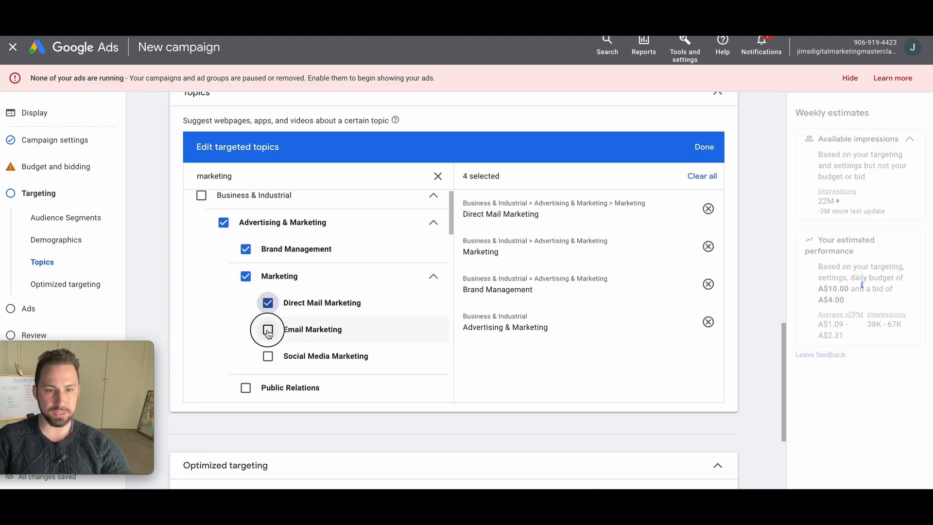
click(268, 329)
click(268, 356)
click(246, 388)
click(261, 375)
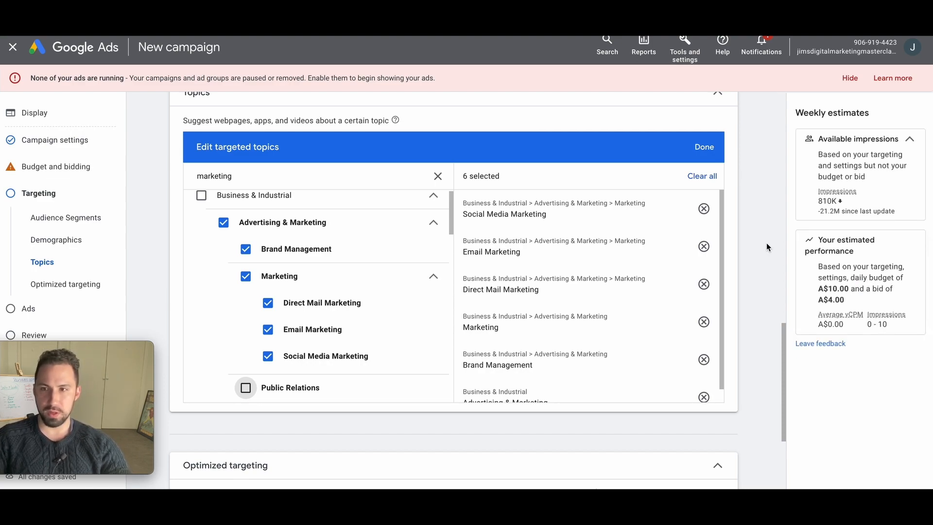
Step: Check the weekly available impressions estimate against the selected topics and the Optimized targeting section
drag(843, 202, 812, 200)
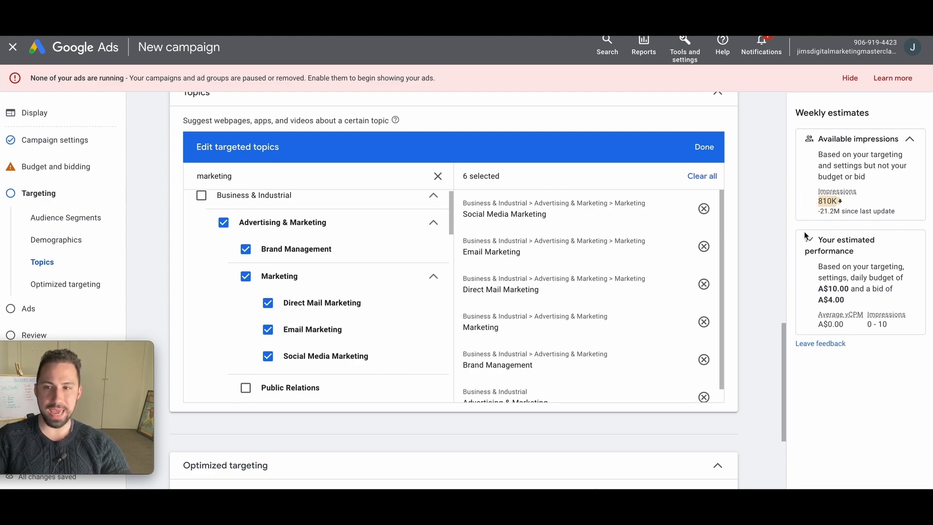
click(763, 253)
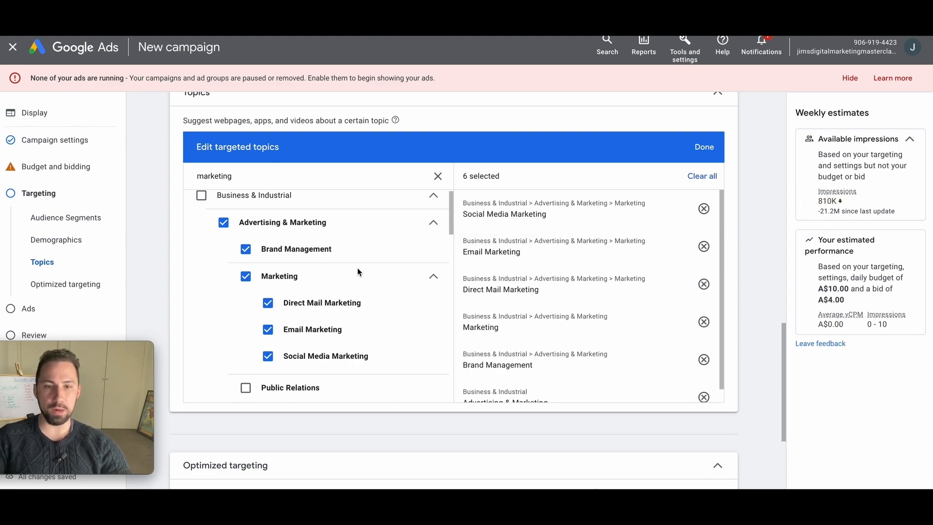
scroll(298, 289, down, 1)
scroll(316, 284, up, 1)
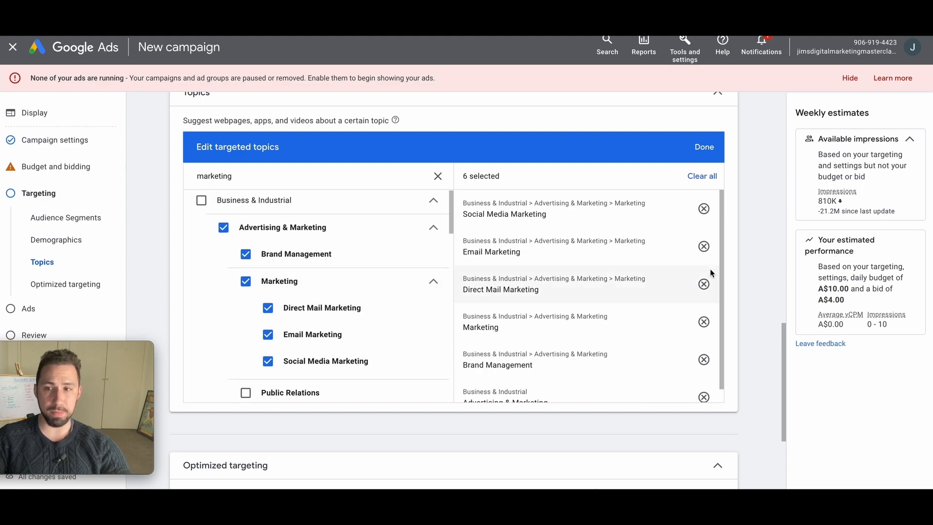
scroll(603, 286, up, 1)
scroll(590, 287, down, 5)
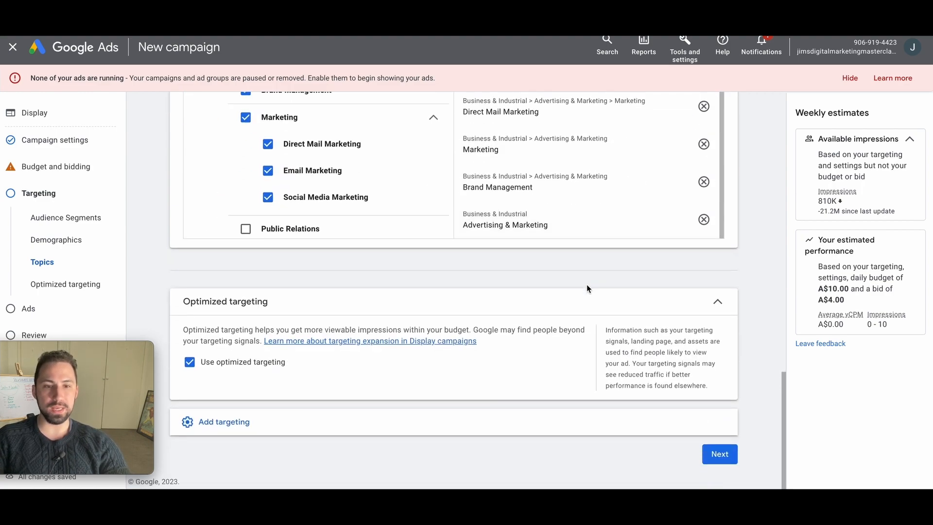
Step: Show the additional targeting options, leave Keywords and Placements unused, and continue to ad creation
click(194, 421)
scroll(340, 410, down, 1)
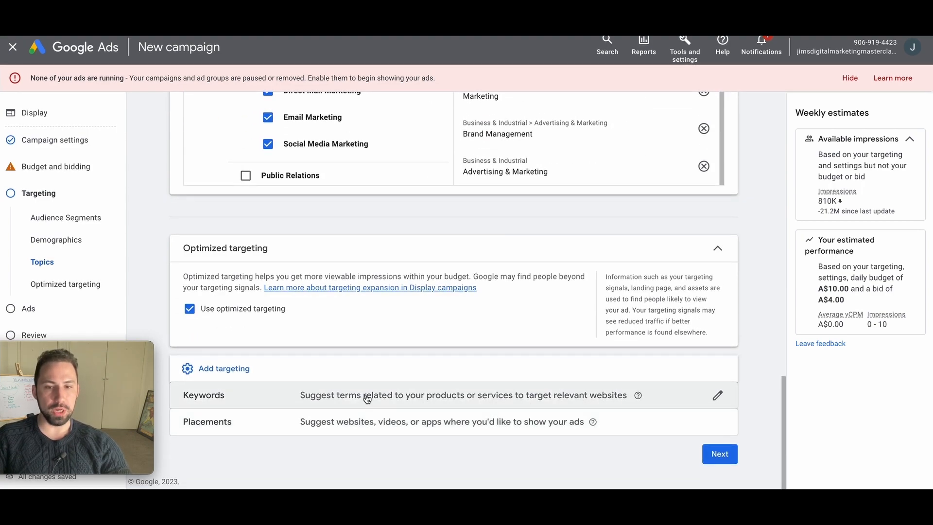
scroll(701, 311, up, 3)
scroll(700, 307, up, 15)
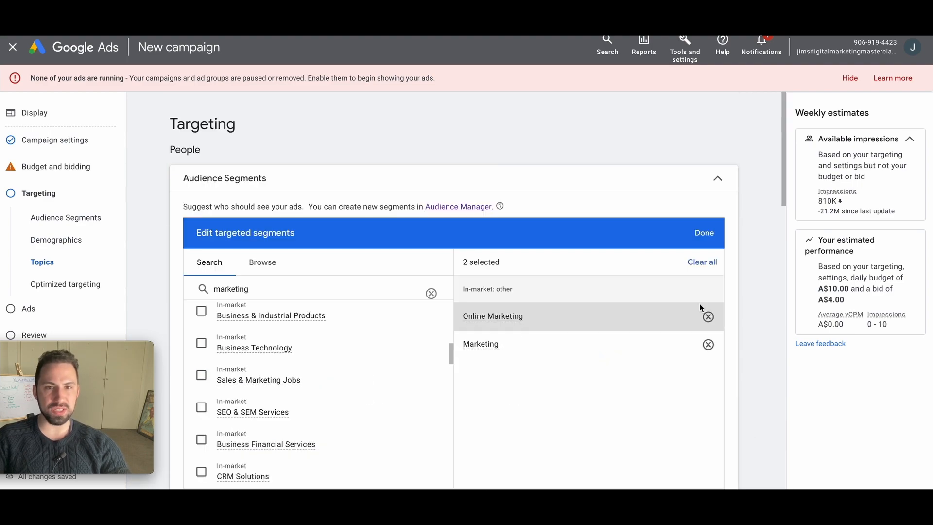
scroll(437, 262, down, 10)
scroll(528, 311, down, 10)
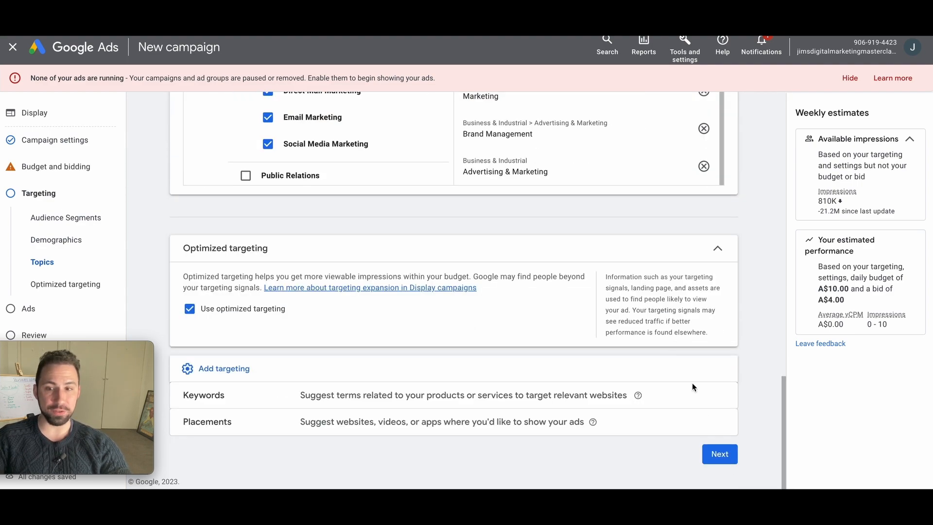
click(719, 452)
drag(39, 348, 27, 332)
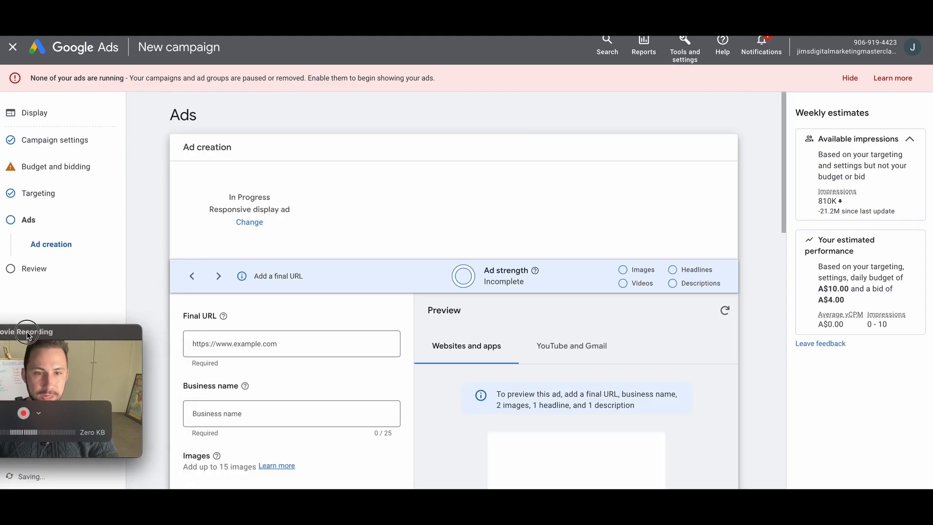
Step: View the alternative ad types available for the responsive display ad in progress
scroll(255, 217, down, 3)
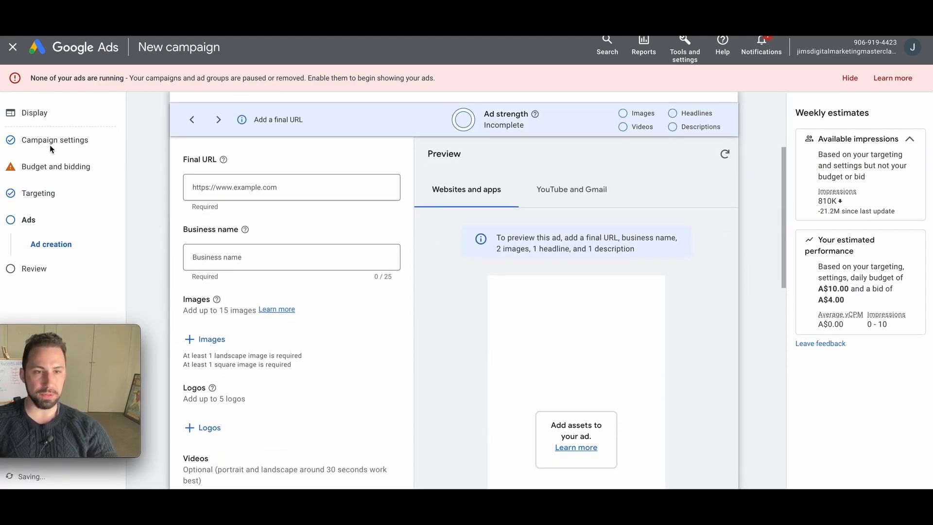
mouse_move(68, 333)
mouse_down()
mouse_move(3, 319)
mouse_move(52, 286)
mouse_move(156, 303)
mouse_move(551, 218)
mouse_move(69, 327)
mouse_up()
click(261, 186)
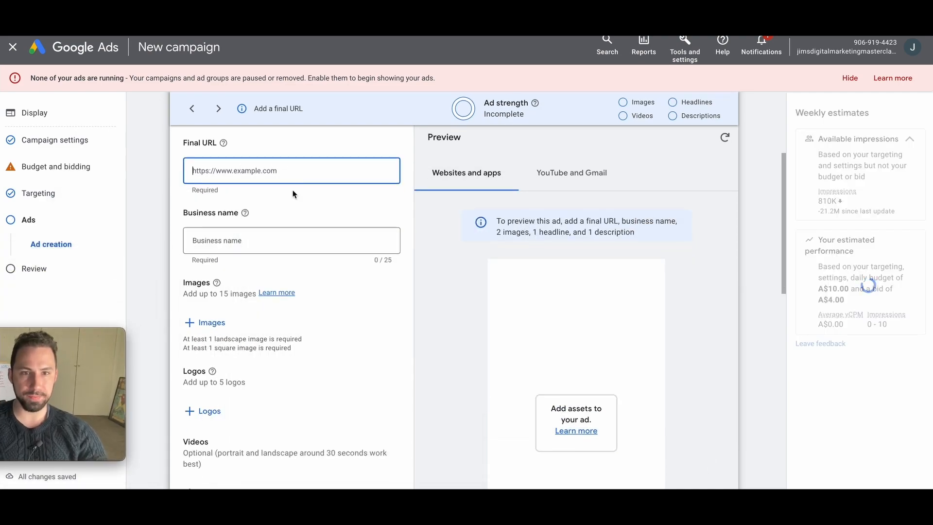
scroll(245, 170, up, 3)
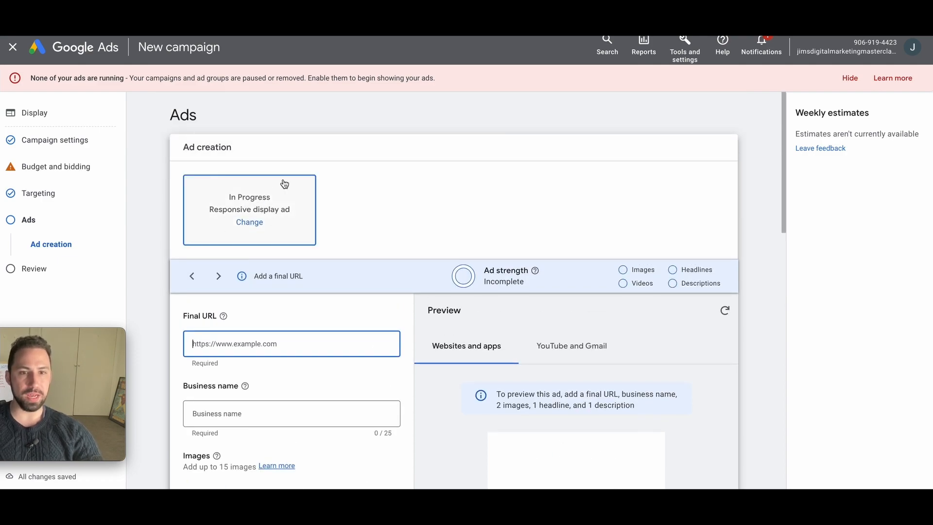
click(250, 223)
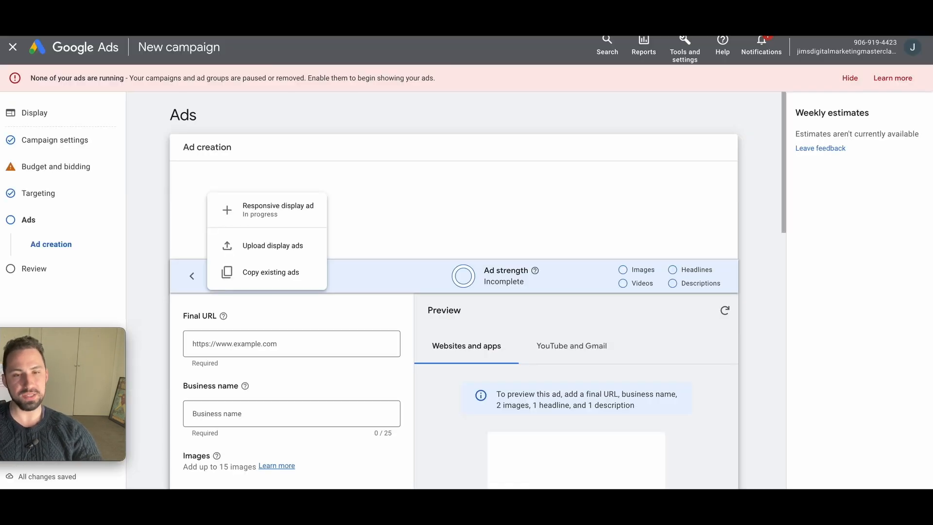
click(320, 339)
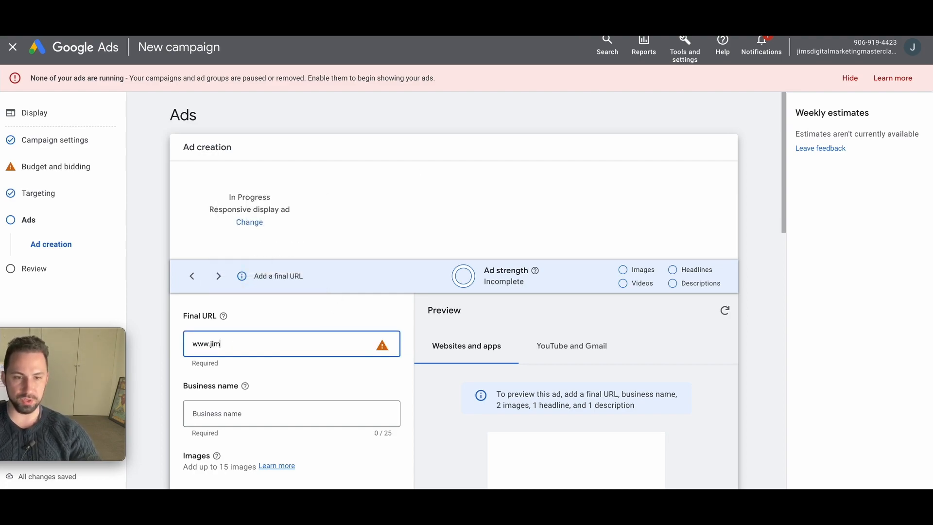
text(www.jimsdigitalmarketing.com)
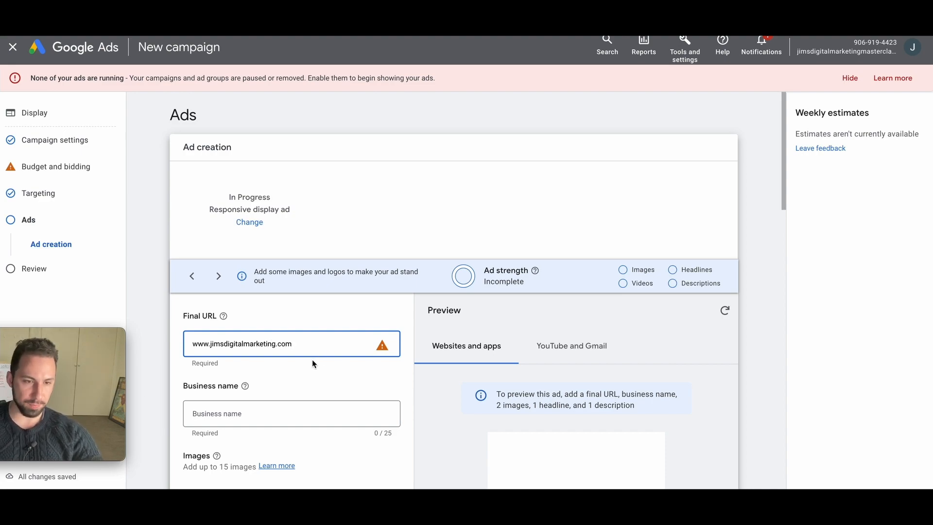
scroll(312, 363, down, 2)
click(300, 344)
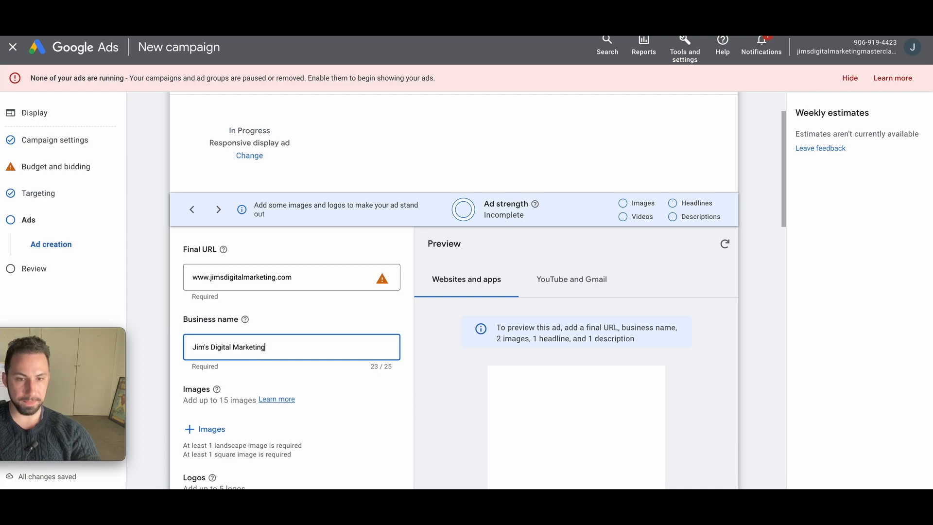
scroll(248, 405, down, 2)
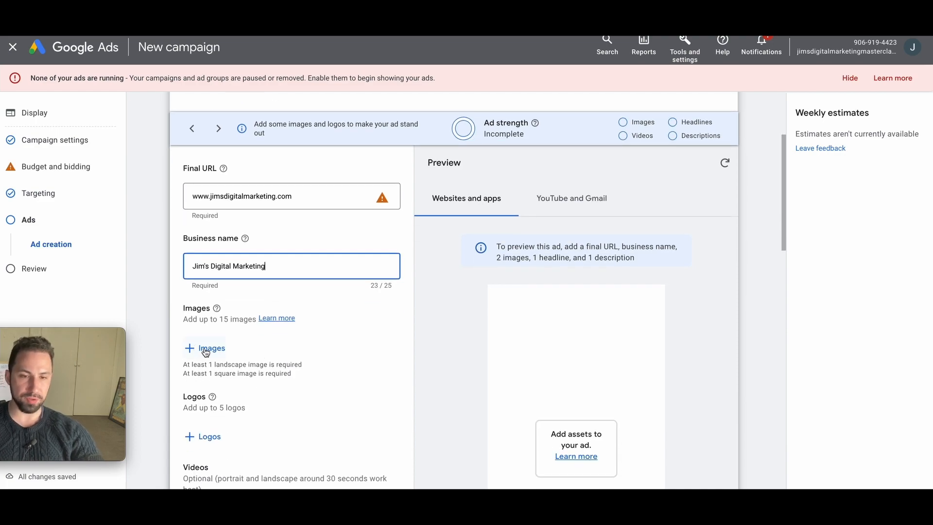
Step: Review the ad's image, logo, video, headline, long headline and description fields, including the headline suggestions
scroll(205, 335, up, 3)
scroll(258, 418, down, 4)
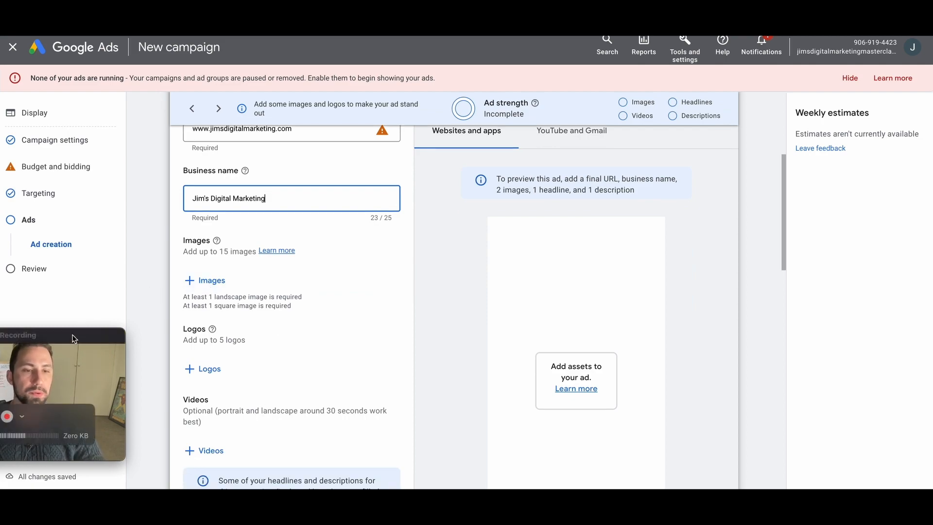
drag(73, 335, 96, 333)
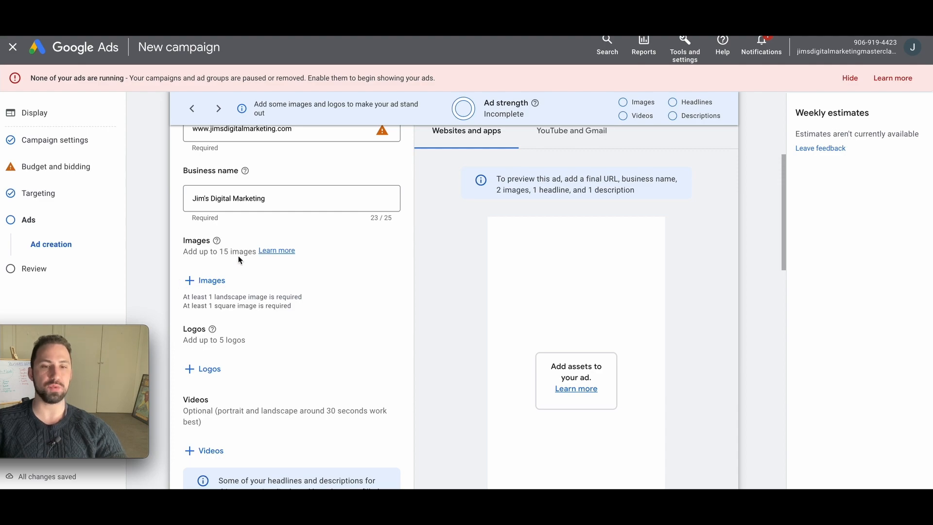
click(217, 244)
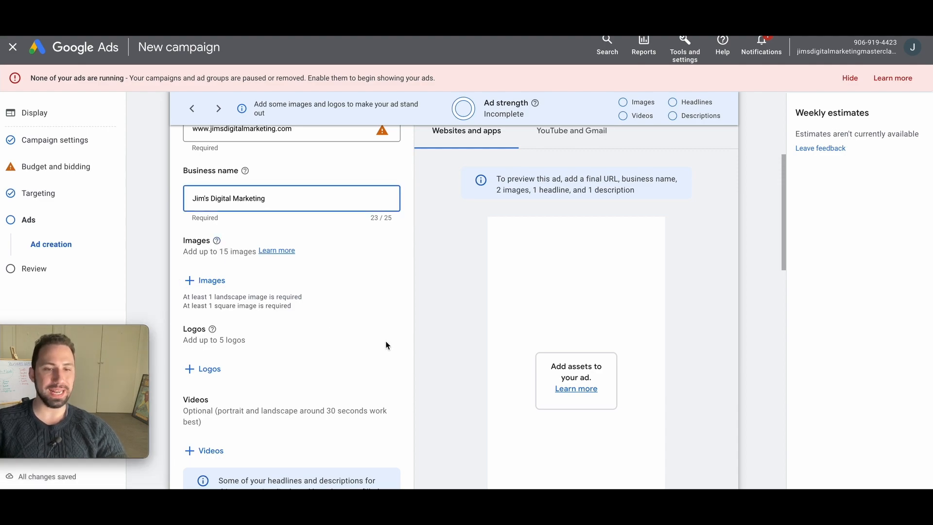
scroll(386, 346, down, 9)
scroll(174, 197, up, 1)
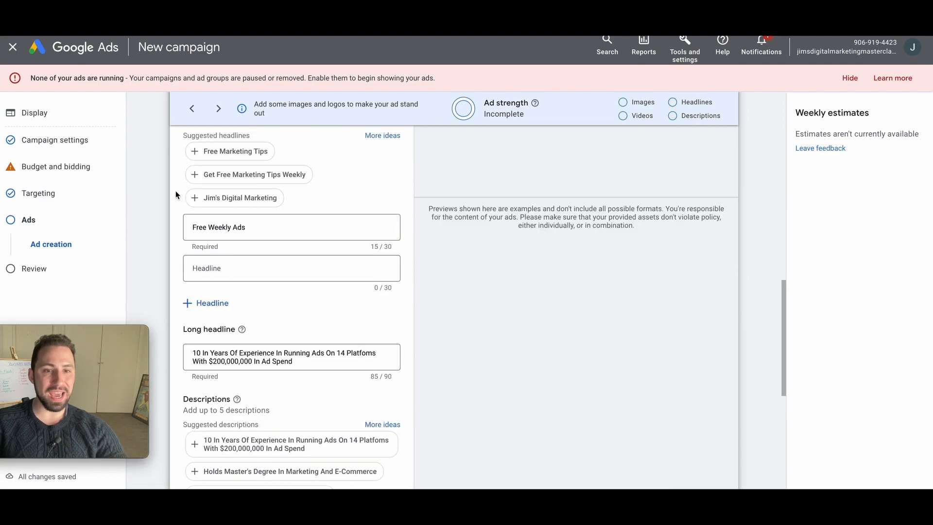
scroll(176, 195, up, 1)
click(248, 328)
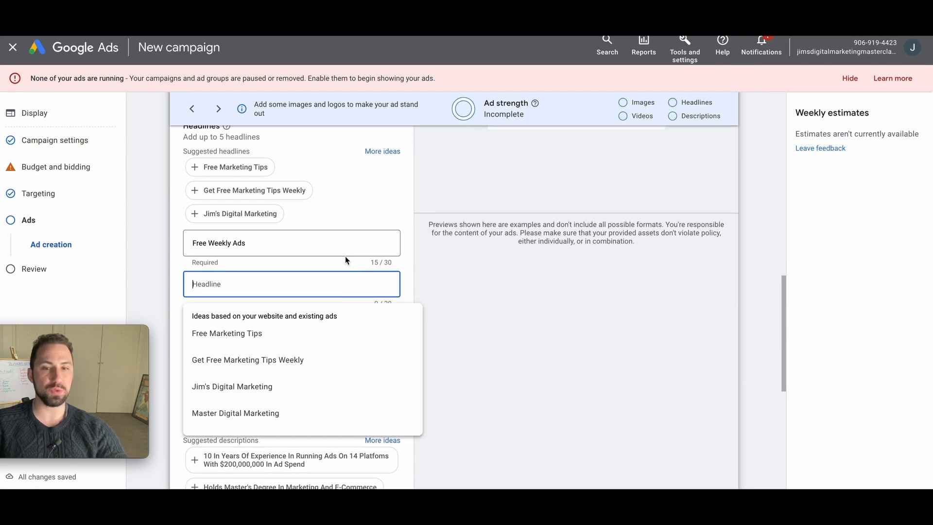
click(356, 219)
scroll(313, 251, up, 9)
scroll(305, 286, up, 2)
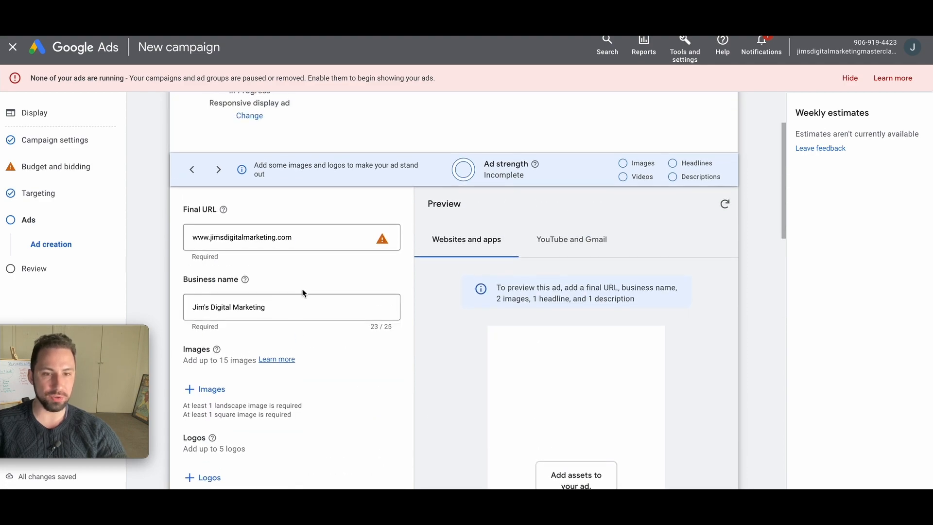
scroll(277, 323, down, 1)
Step: Switch to the Pexels website in the browser and search its free photos for "copywriting"
mouse_move(217, 301)
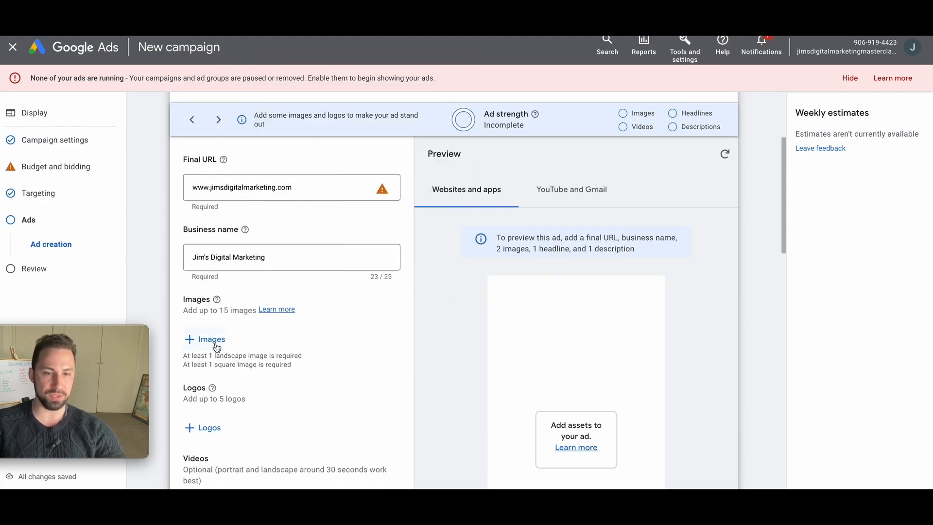
drag(221, 355, 255, 357)
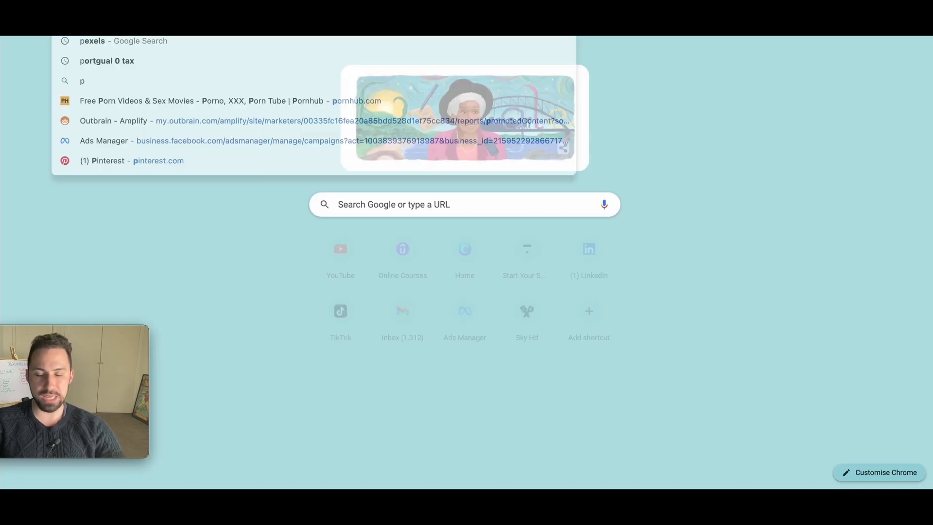
text(ex)
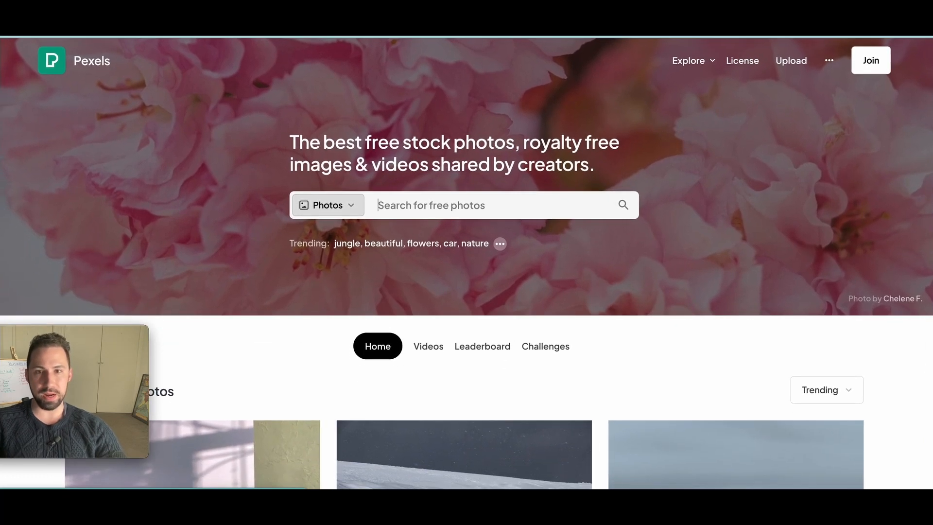
scroll(722, 149, down, 5)
scroll(722, 149, up, 3)
click(449, 135)
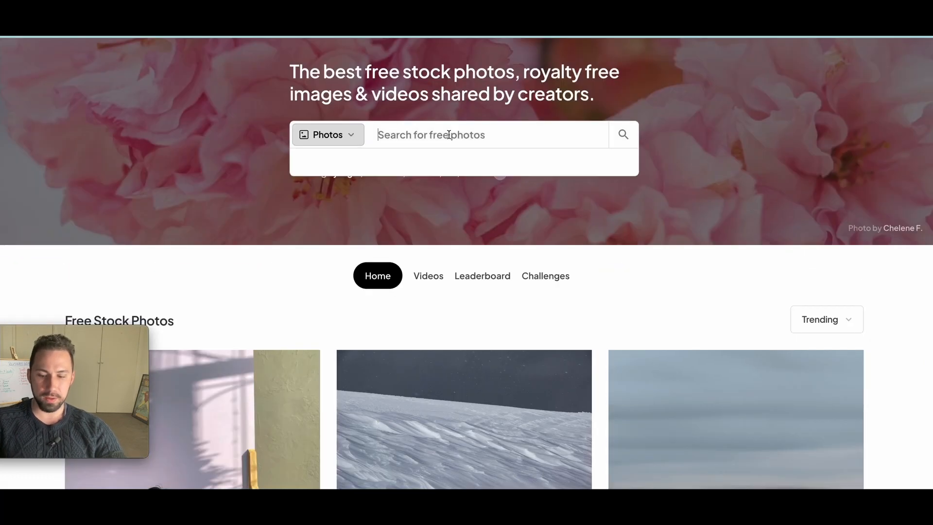
text(copywriting)
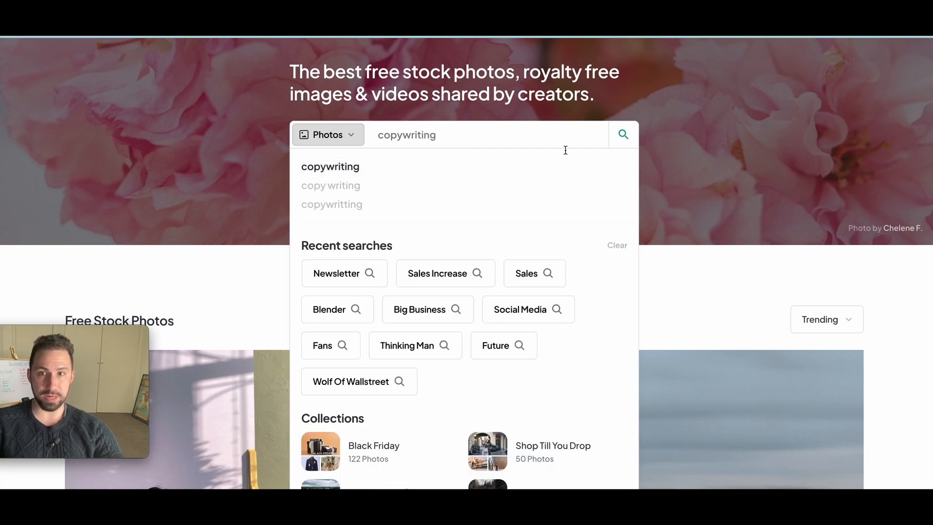
click(623, 134)
Step: Download the photo of the open notebook with a pen beside a laptop and a dark mug
scroll(632, 253, down, 4)
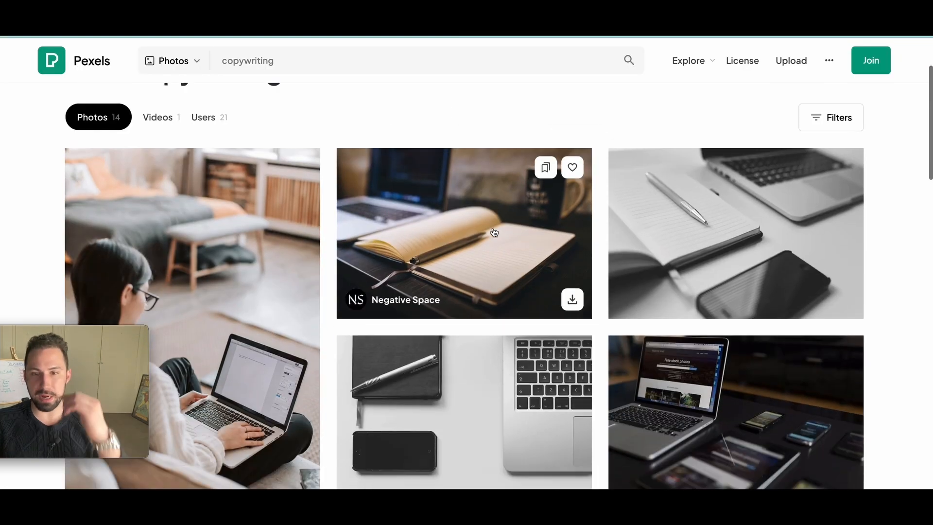
click(566, 238)
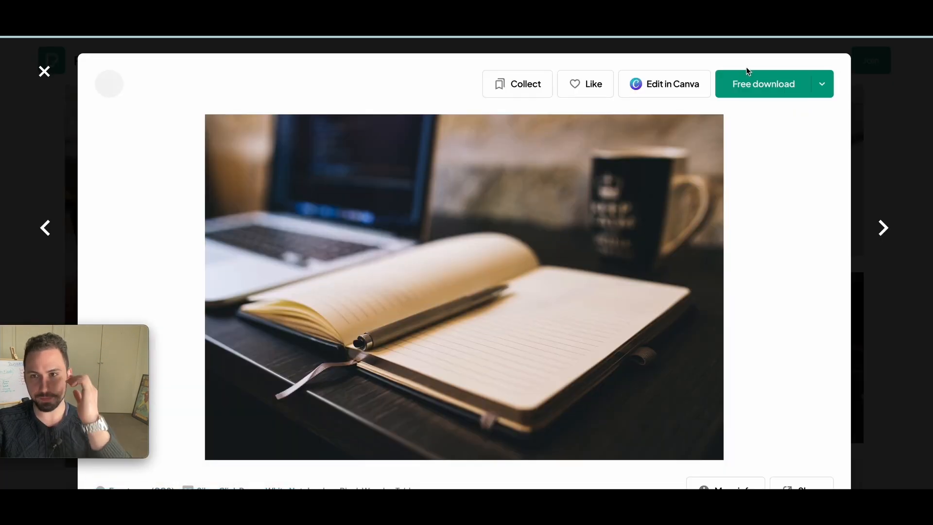
click(745, 82)
click(680, 210)
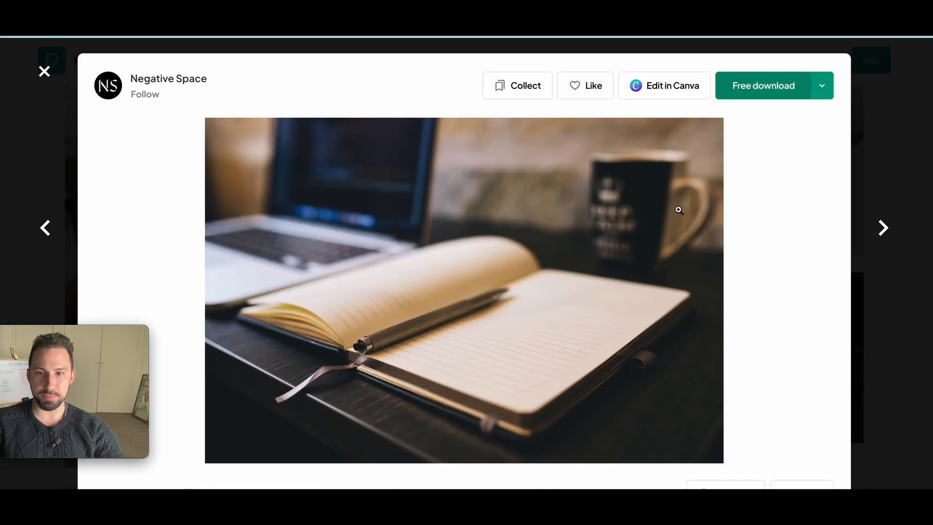
click(888, 140)
Step: Download the black-and-white photo of a notebook, phone and laptop, and the photo of hands typing beside a glass of coffee
scroll(380, 340, down, 1)
click(572, 362)
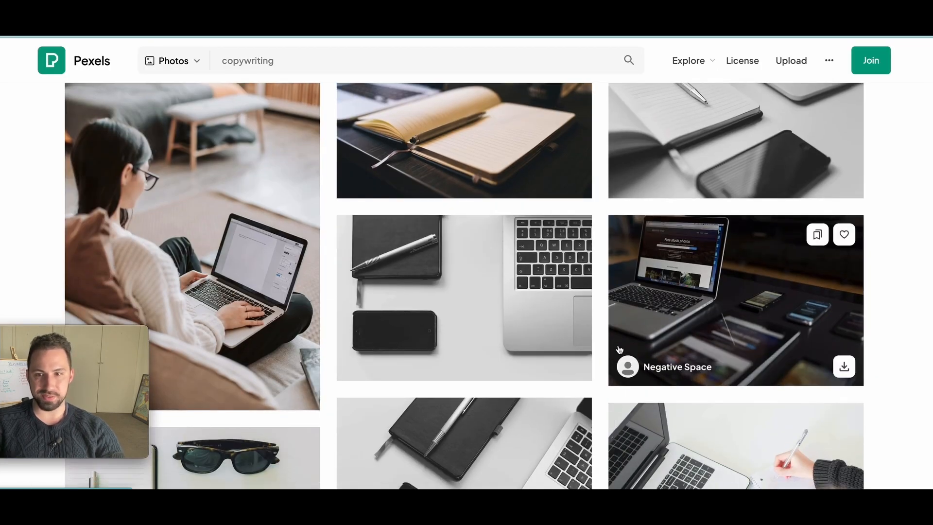
scroll(486, 253, down, 10)
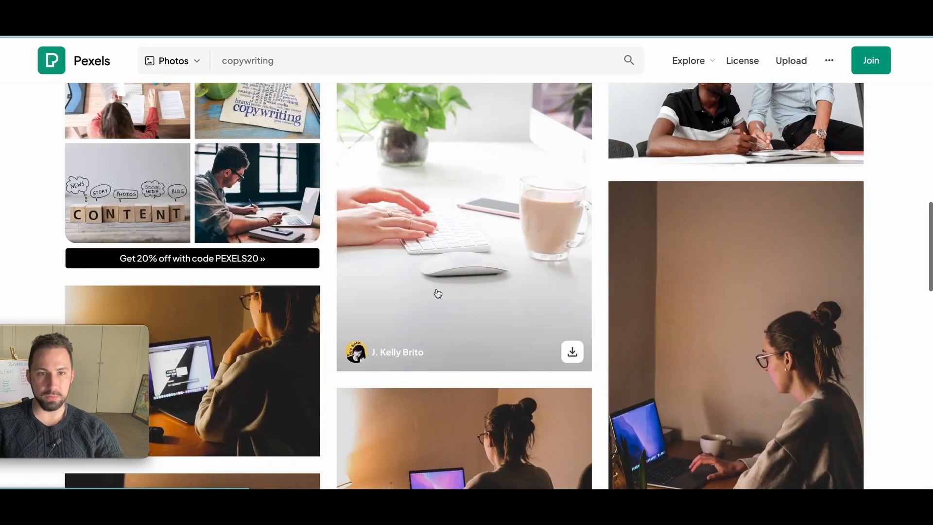
scroll(454, 293, up, 8)
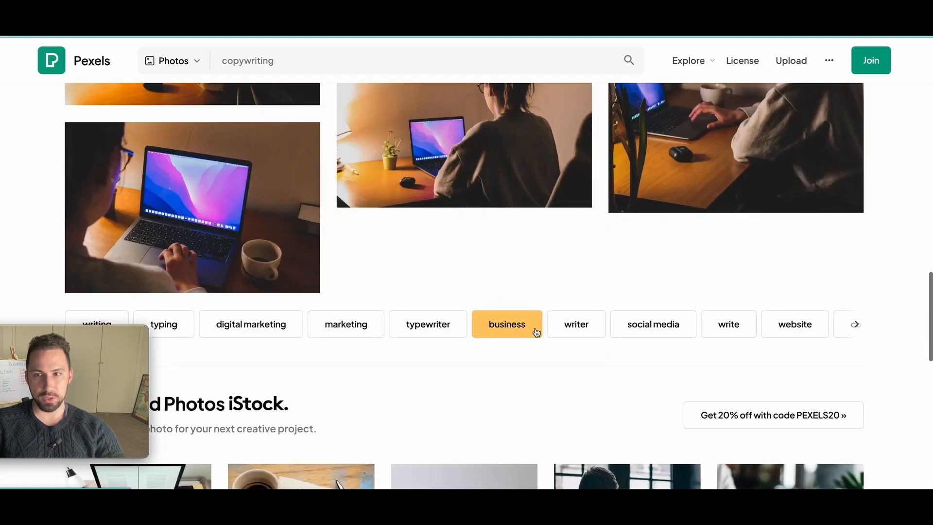
scroll(537, 333, up, 4)
click(571, 362)
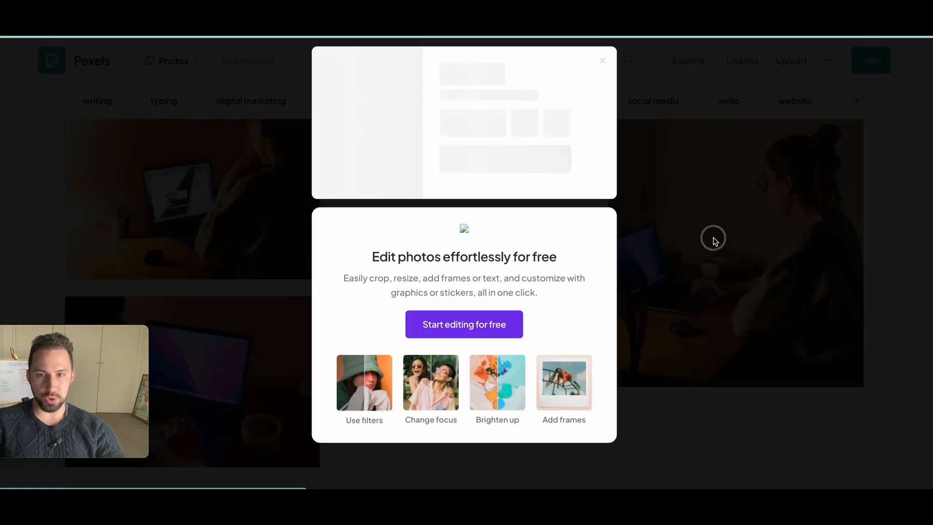
click(712, 238)
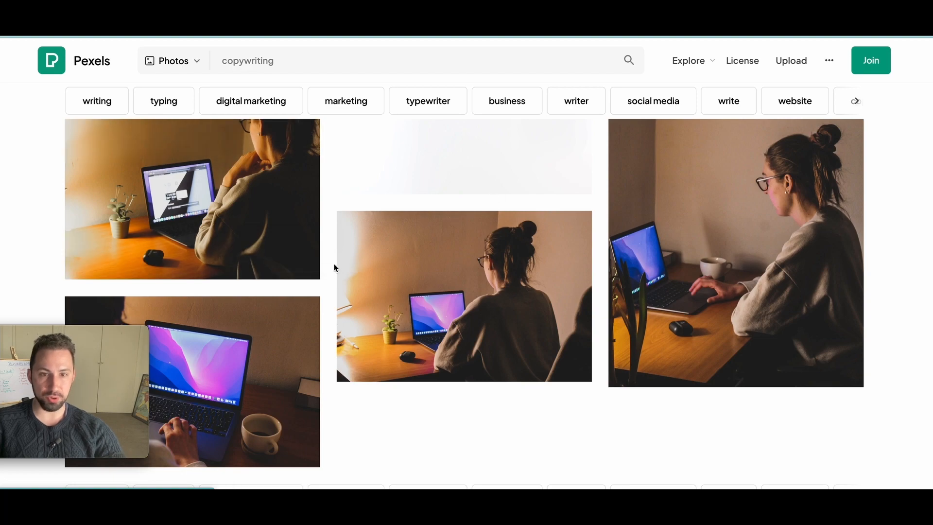
Step: Download the close-up photo of a laptop beside a coffee cup and the portrait photo of the woman working at a laptop
scroll(342, 250, down, 3)
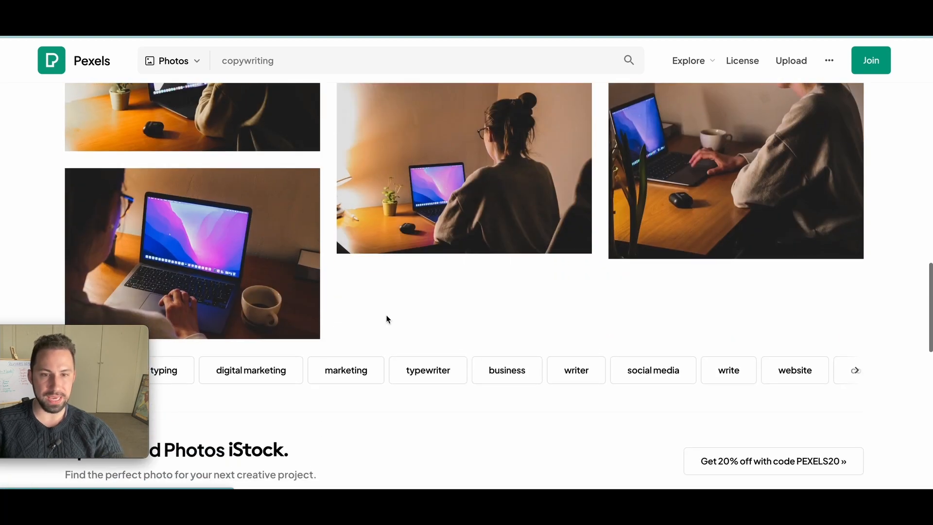
click(300, 303)
click(716, 258)
scroll(726, 260, up, 10)
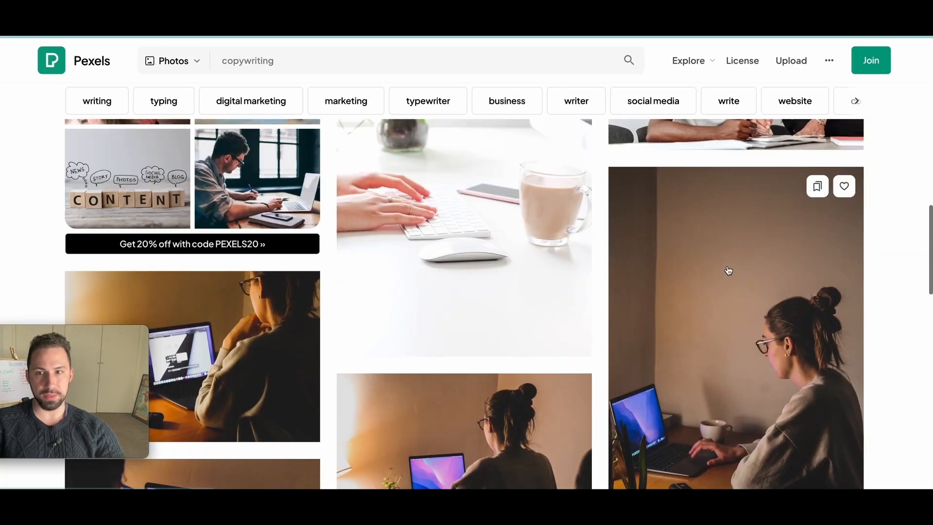
scroll(729, 259, down, 4)
scroll(813, 371, down, 2)
click(844, 436)
click(881, 379)
Step: Search the Pexels photos for "digital marketing"
scroll(740, 348, down, 6)
scroll(737, 340, down, 10)
scroll(604, 256, up, 20)
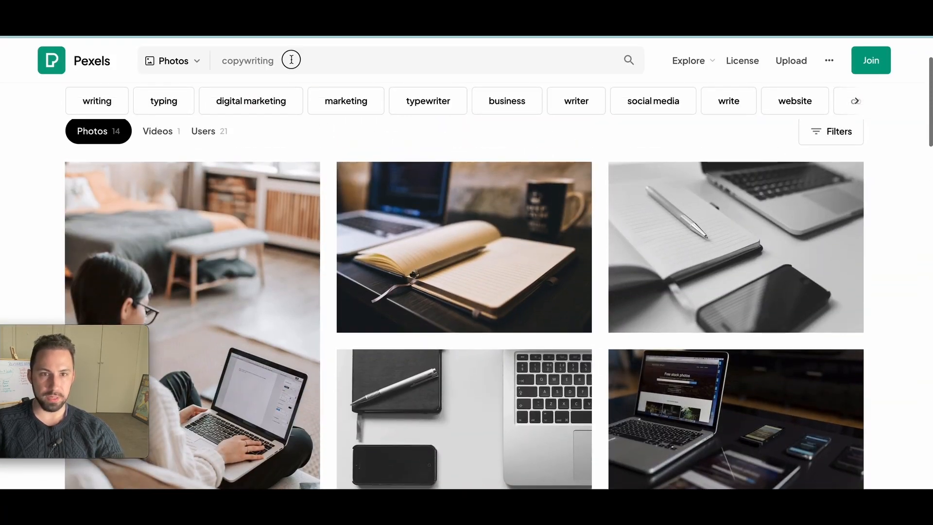
click(291, 60)
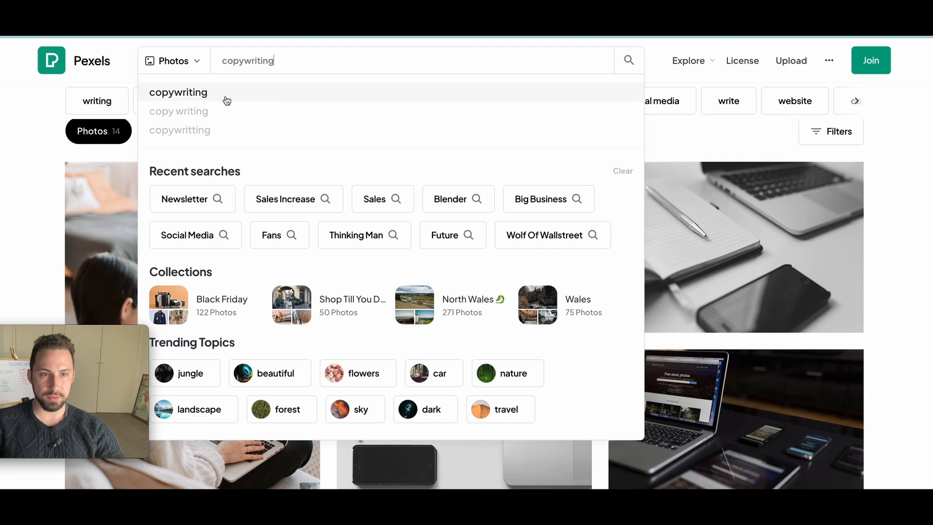
click(11, 109)
click(291, 113)
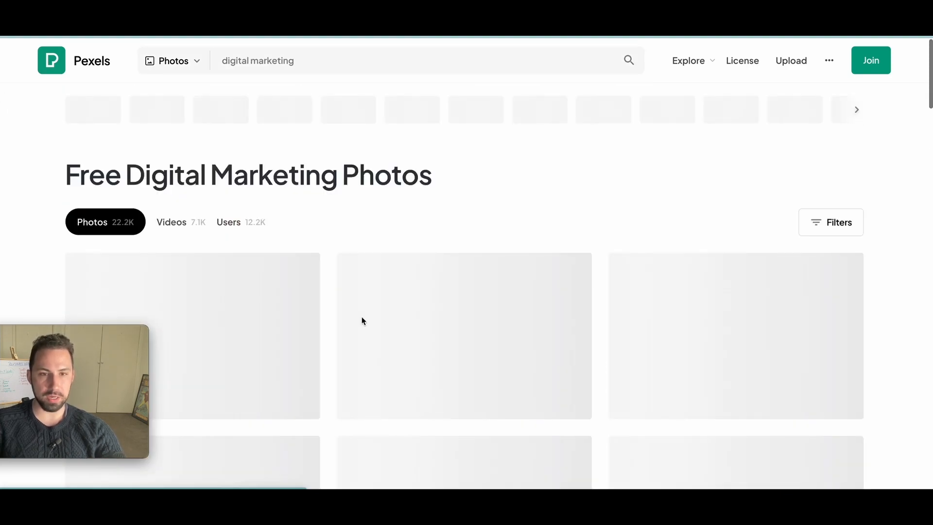
scroll(366, 313, down, 2)
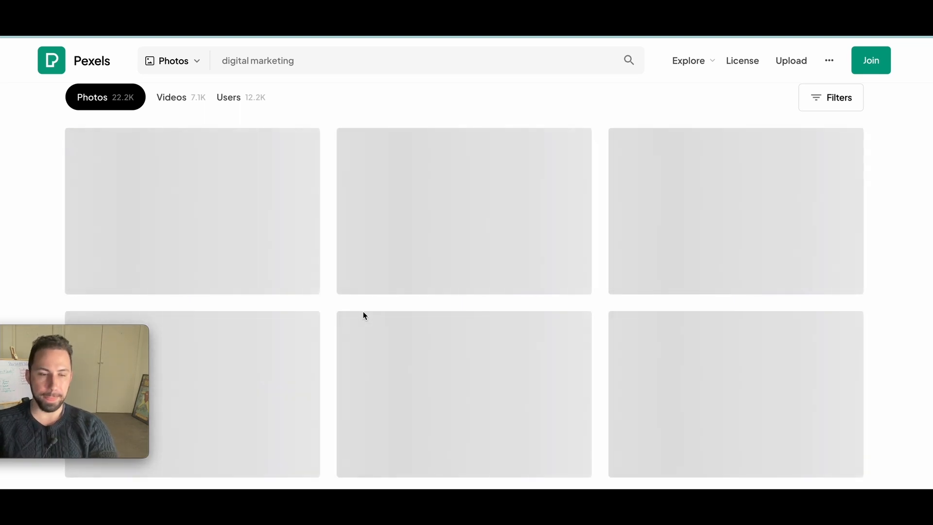
scroll(359, 183, up, 3)
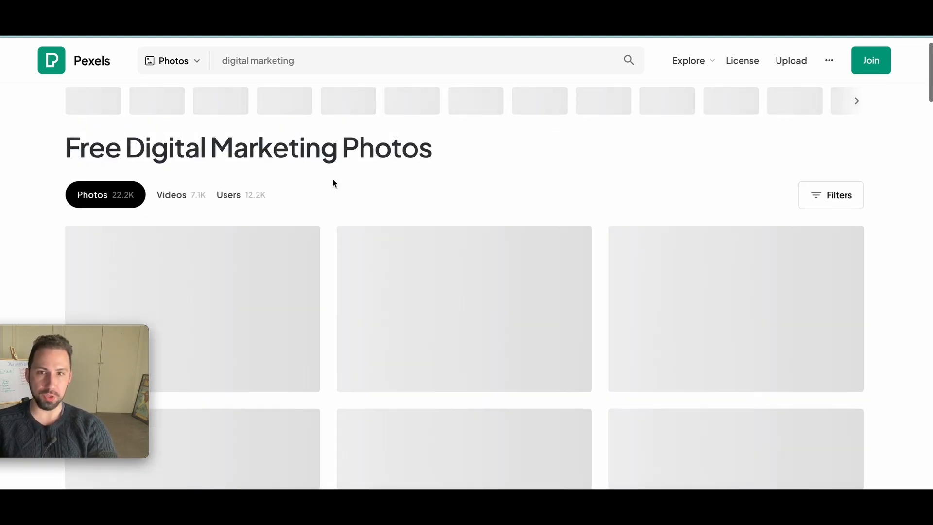
click(170, 199)
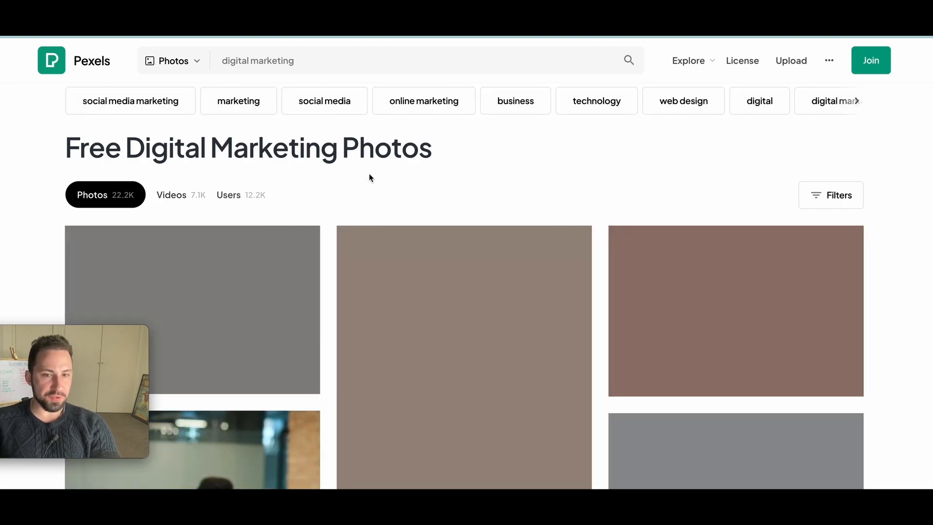
Step: Download the portrait photo of two women laughing and pointing at a laptop on a dark table
scroll(369, 184, down, 4)
scroll(373, 225, down, 2)
scroll(534, 341, up, 2)
click(573, 379)
click(812, 297)
scroll(806, 299, up, 5)
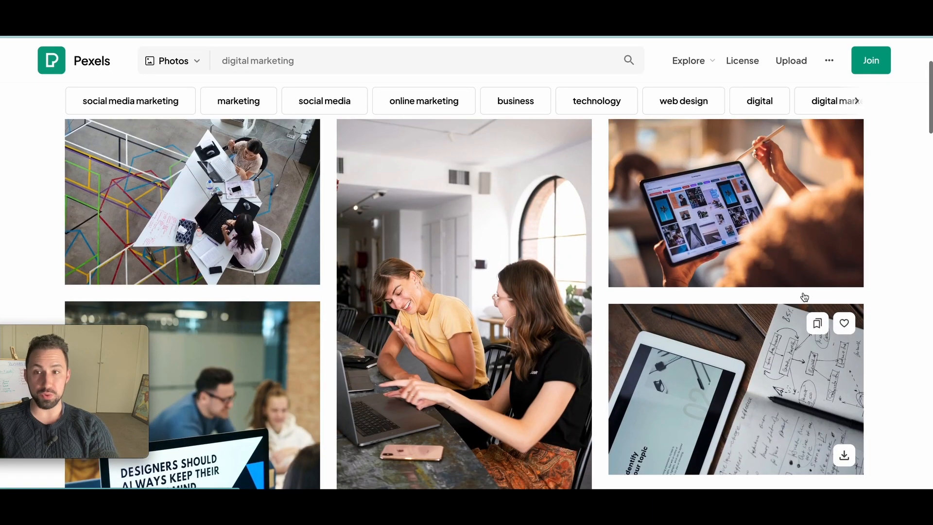
Step: Download the overhead photo of hands using a laptop with a pink and green screen on a marble desk
scroll(825, 321, down, 7)
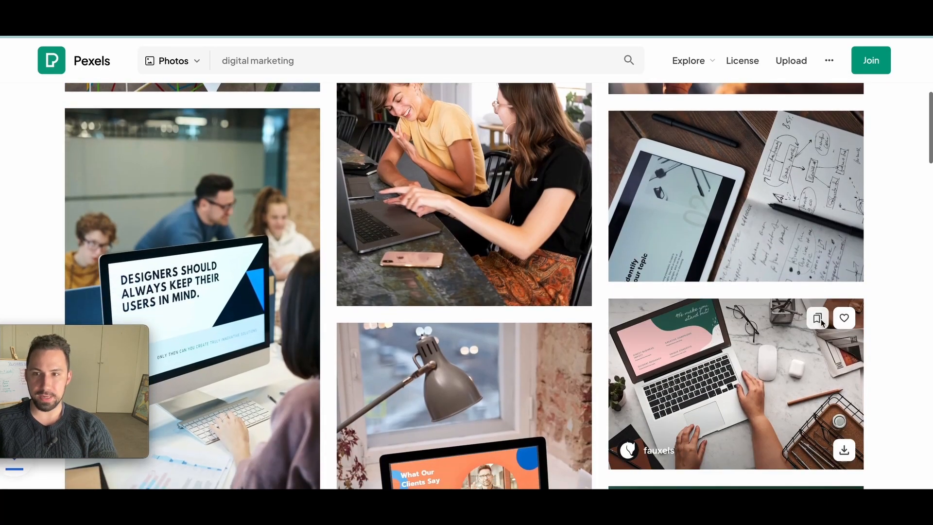
scroll(837, 322, down, 2)
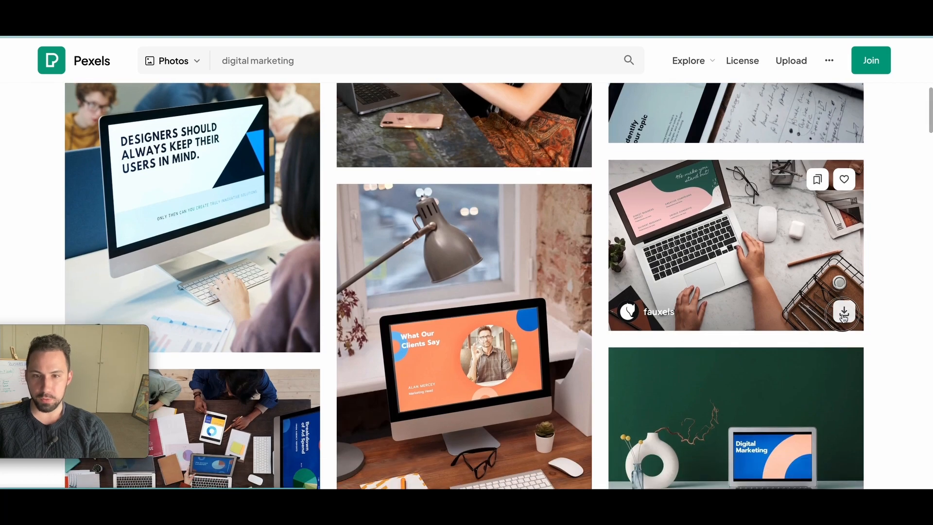
click(843, 311)
click(781, 198)
Step: Find and download the photo of the smiling man in glasses and a blue sweater working at a laptop
scroll(694, 250, down, 5)
scroll(475, 244, down, 6)
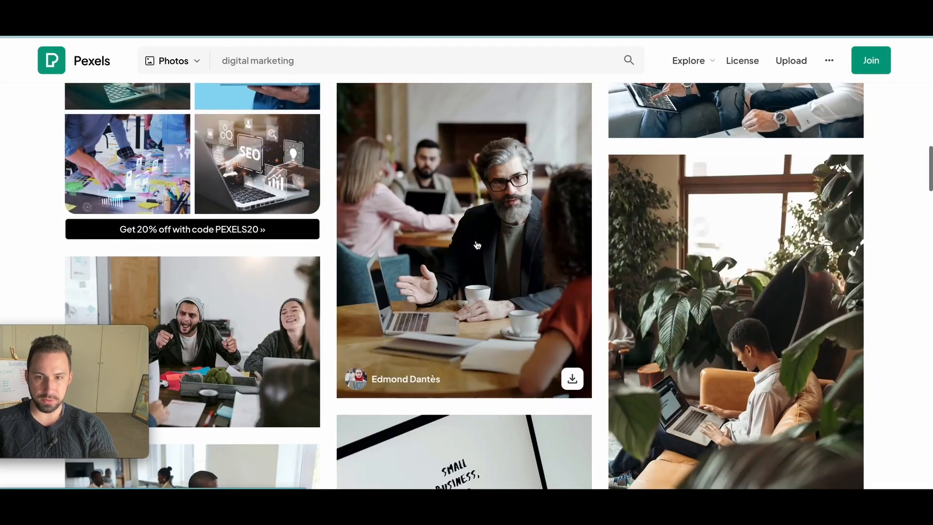
scroll(725, 325, down, 2)
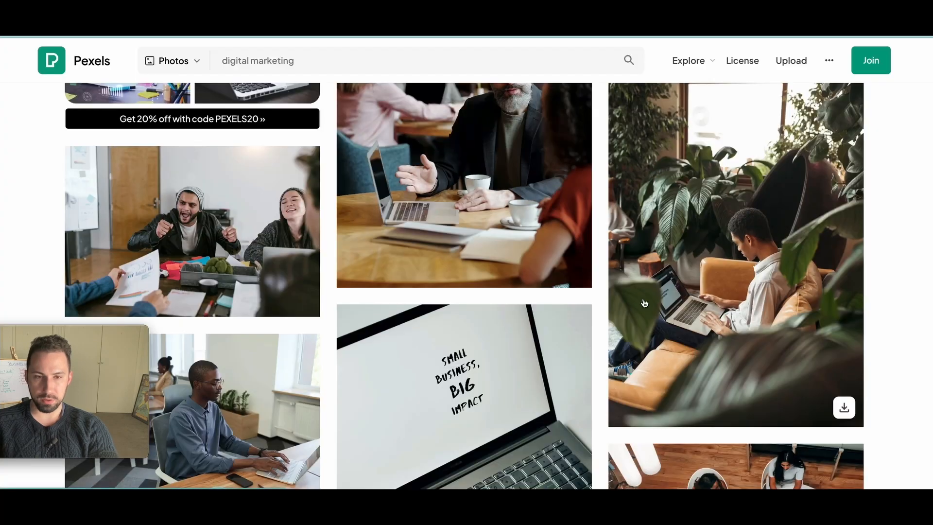
scroll(521, 318, down, 10)
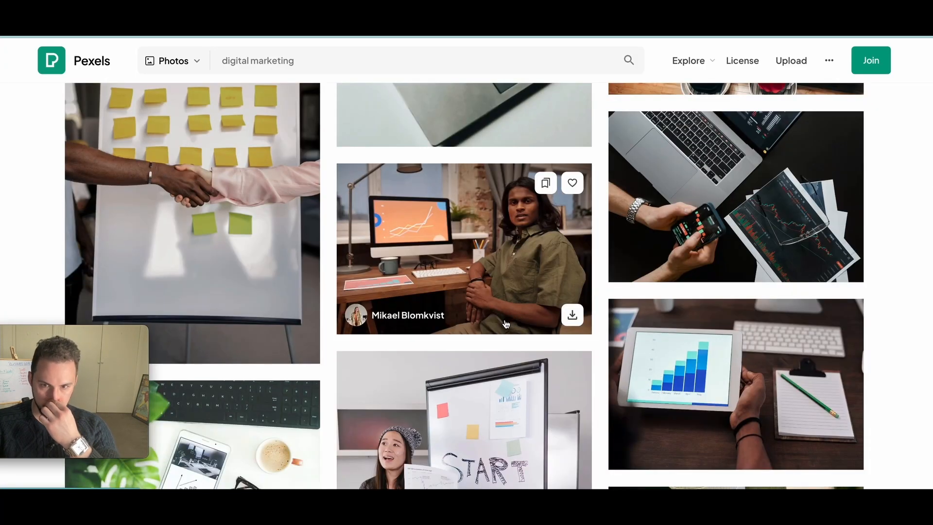
scroll(506, 324, down, 10)
scroll(398, 283, down, 10)
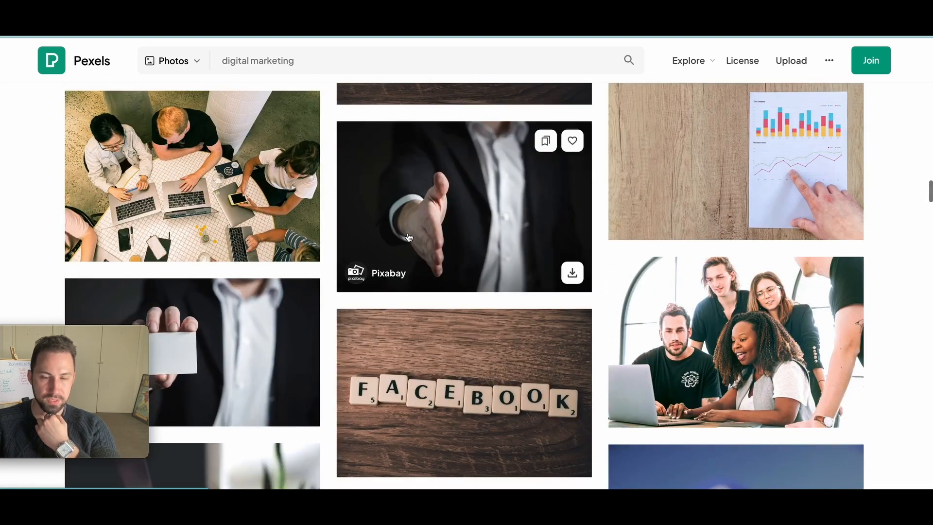
scroll(408, 236, down, 15)
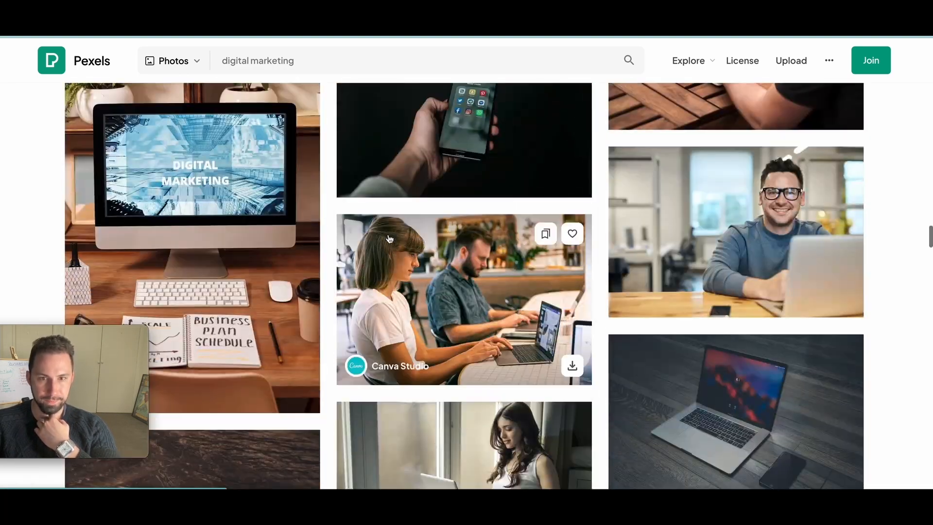
scroll(389, 238, down, 2)
scroll(802, 243, up, 2)
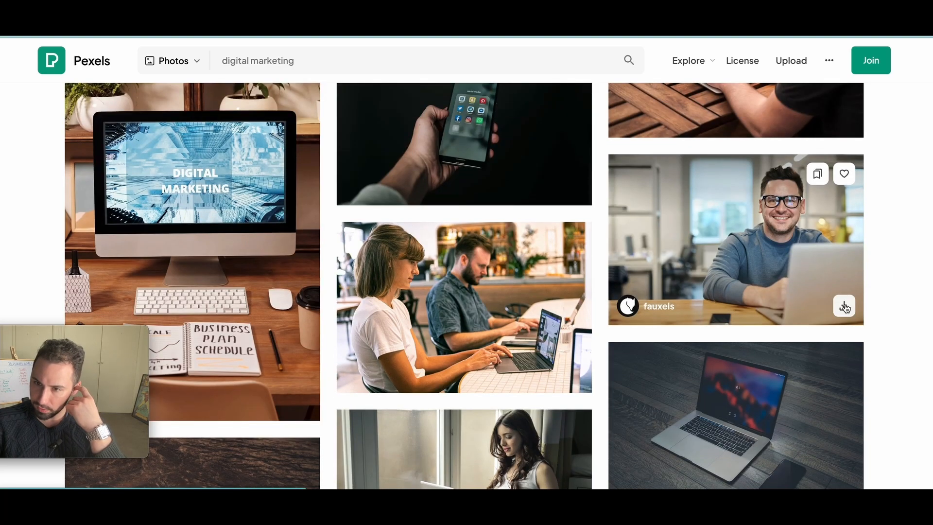
click(845, 308)
click(865, 229)
Step: Download the photo of the woman in a white top sitting by a window with a laptop
scroll(547, 261, down, 7)
scroll(547, 261, up, 1)
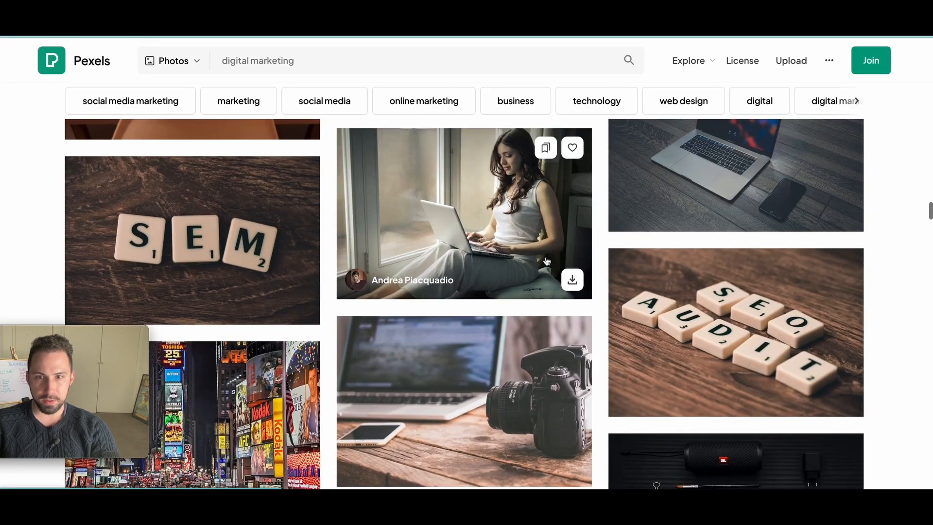
click(572, 279)
click(792, 208)
Step: Download the photo of the man sitting with a laptop on a beanbag below the patterned wall art
scroll(618, 275, down, 8)
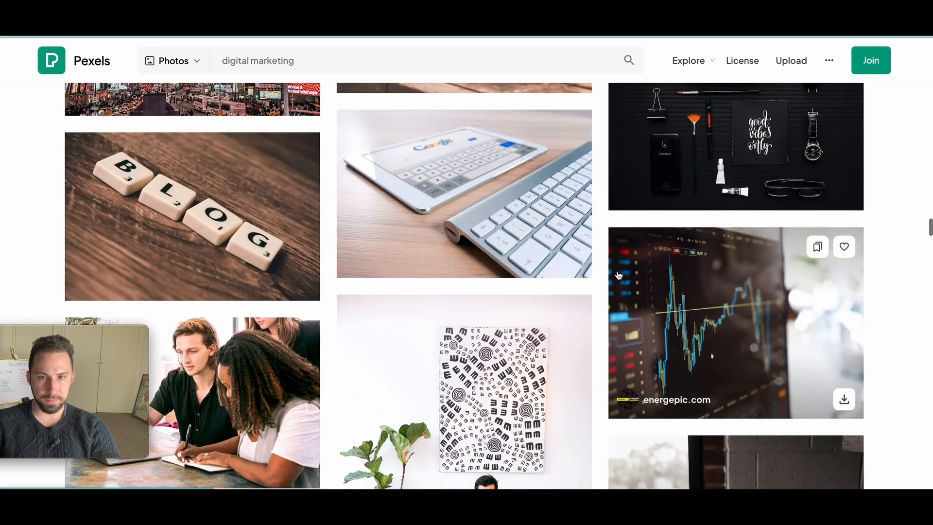
scroll(619, 276, down, 5)
click(572, 389)
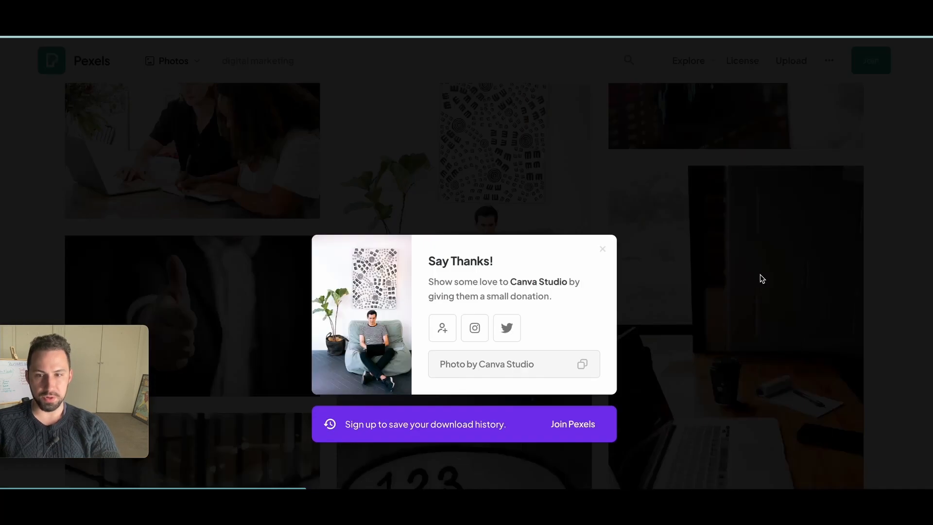
click(760, 277)
Step: Switch back to the Google Ads campaign and open the image selection for the responsive display ad
scroll(760, 277, down, 6)
scroll(849, 233, down, 4)
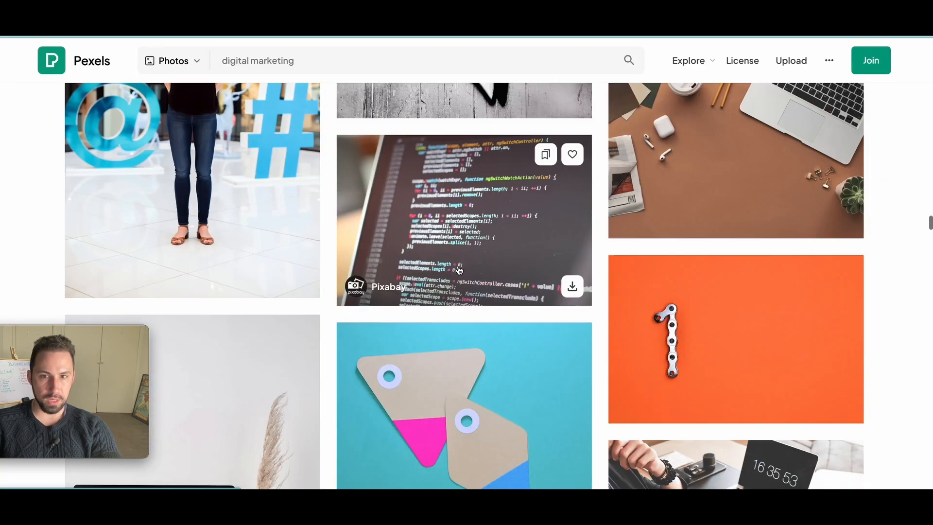
scroll(522, 44, up, 15)
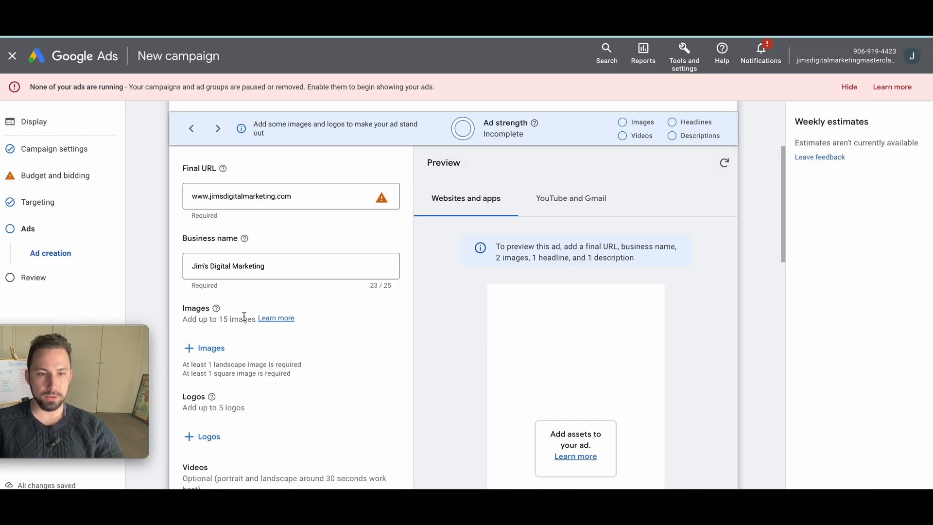
scroll(234, 318, down, 1)
click(225, 308)
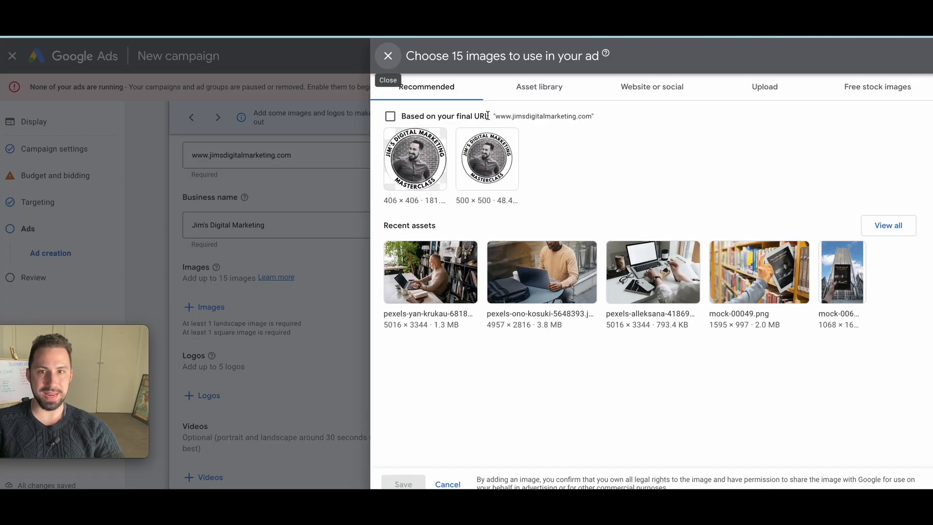
Step: Upload the seven newest Pexels photos from the Downloads folder, pexels-canva-studio-3153203 (1).jpg through pexels-negative-space-34601.jpg
click(753, 88)
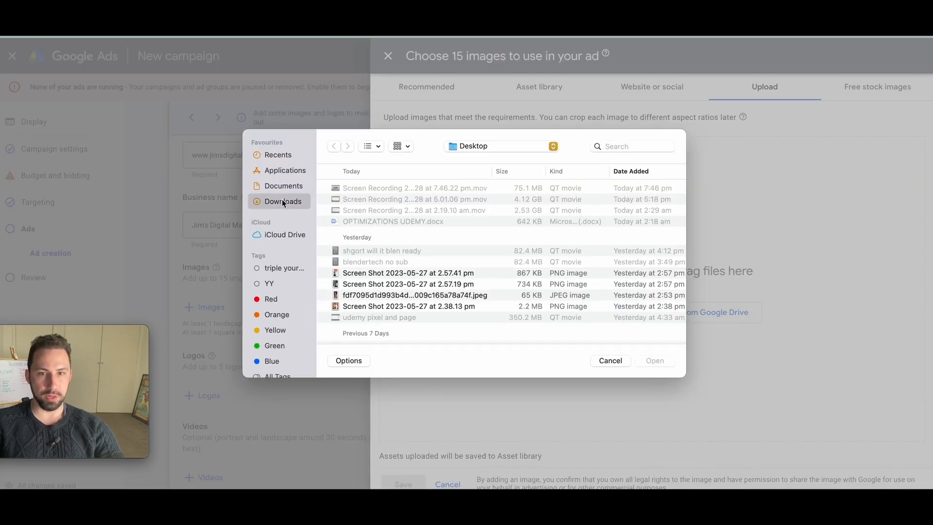
click(283, 202)
click(384, 187)
shift+click(378, 256)
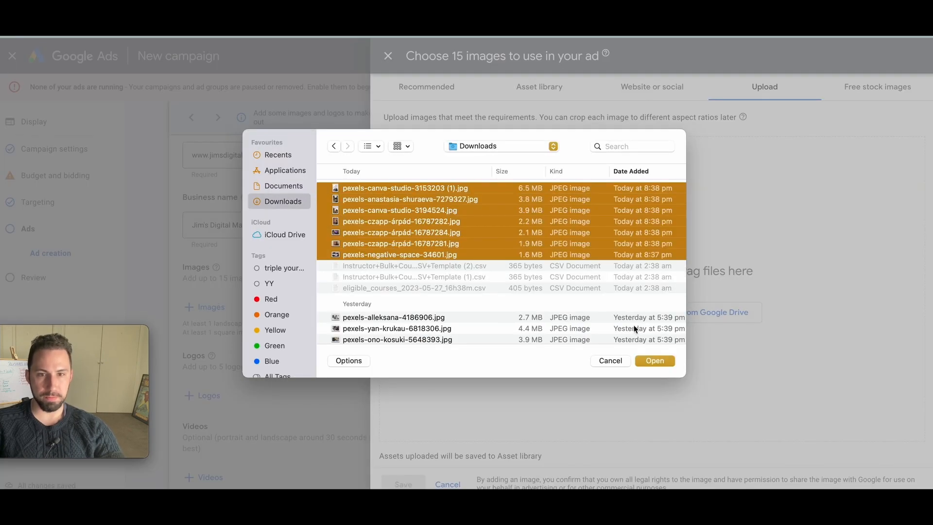
click(662, 365)
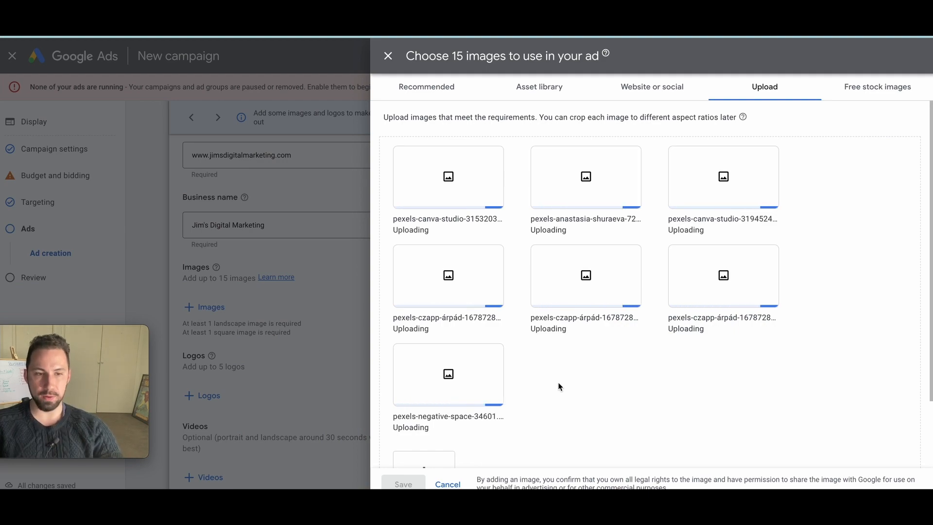
Step: Review the uploaded photos and save the 15 selected image crops to the ad
mouse_move(467, 179)
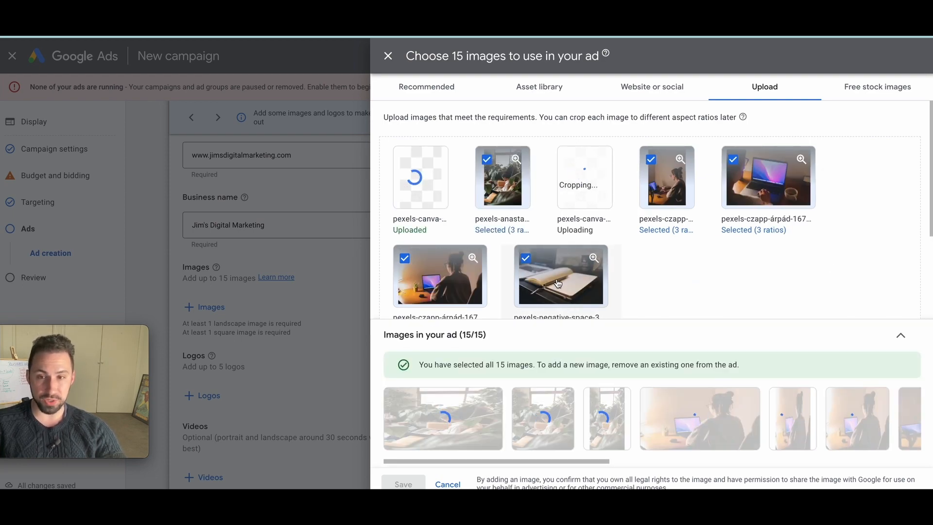
scroll(558, 283, down, 1)
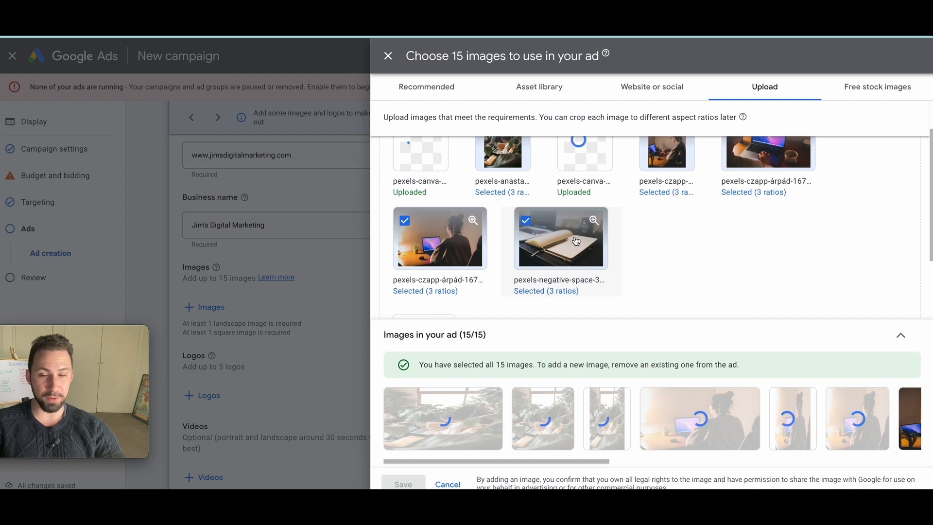
scroll(588, 234, up, 1)
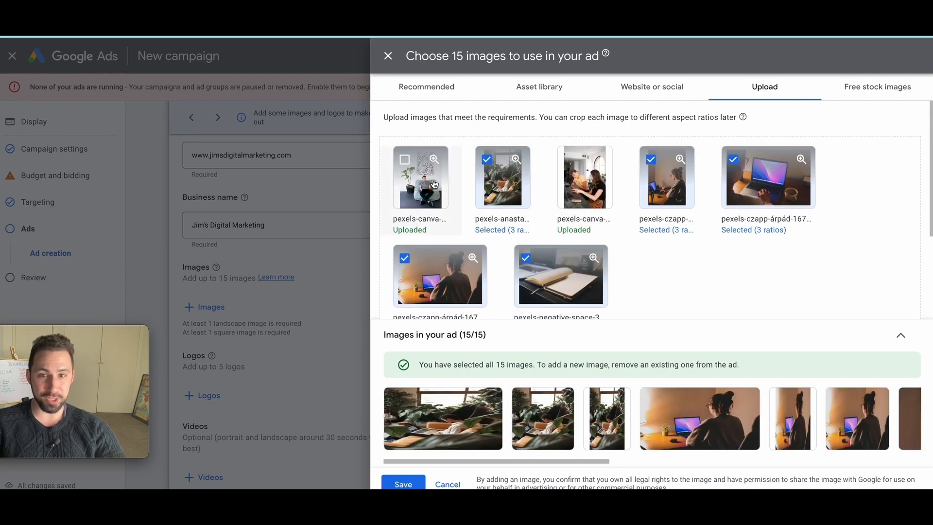
scroll(520, 254, down, 3)
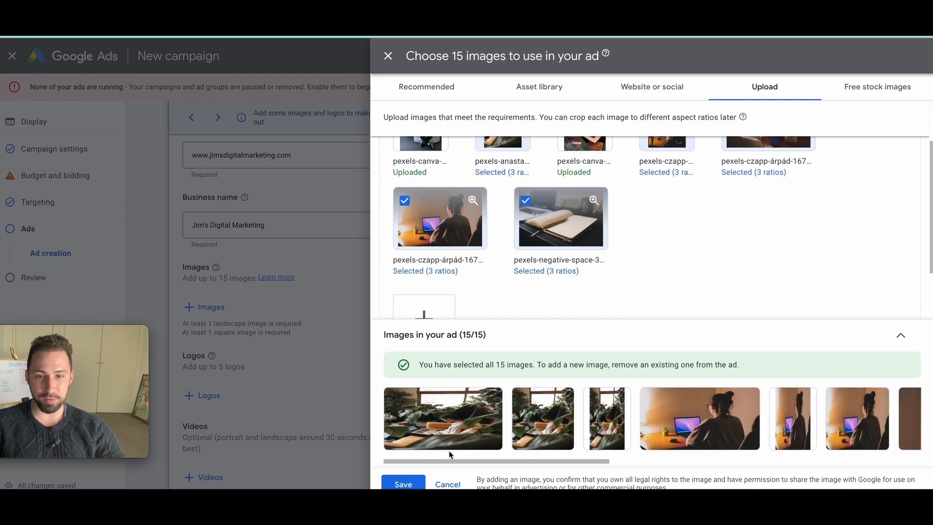
click(402, 484)
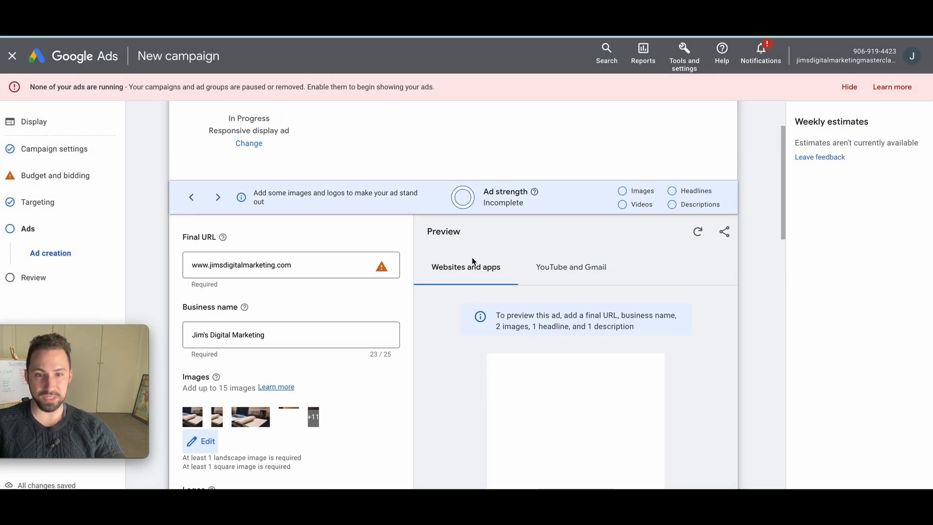
Step: Reopen the ad's images and look through the asset library
scroll(269, 362, down, 3)
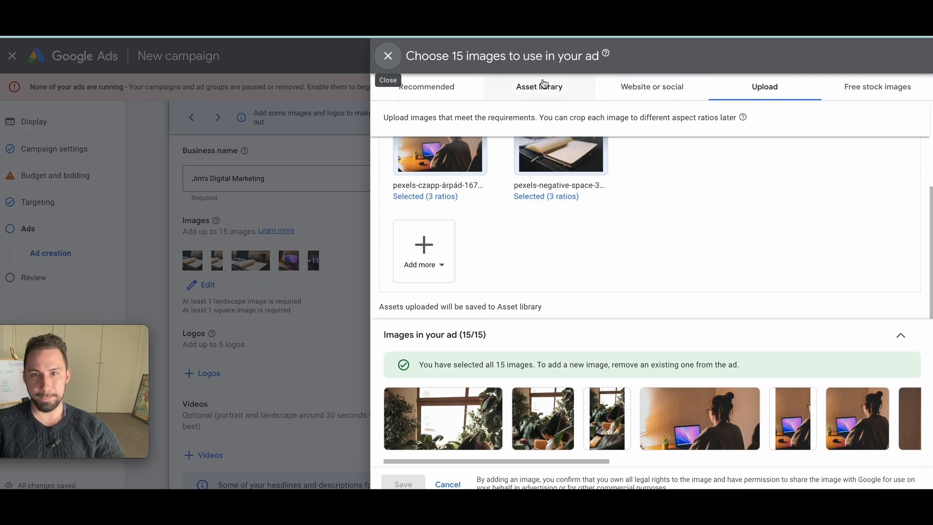
click(543, 83)
scroll(704, 234, down, 2)
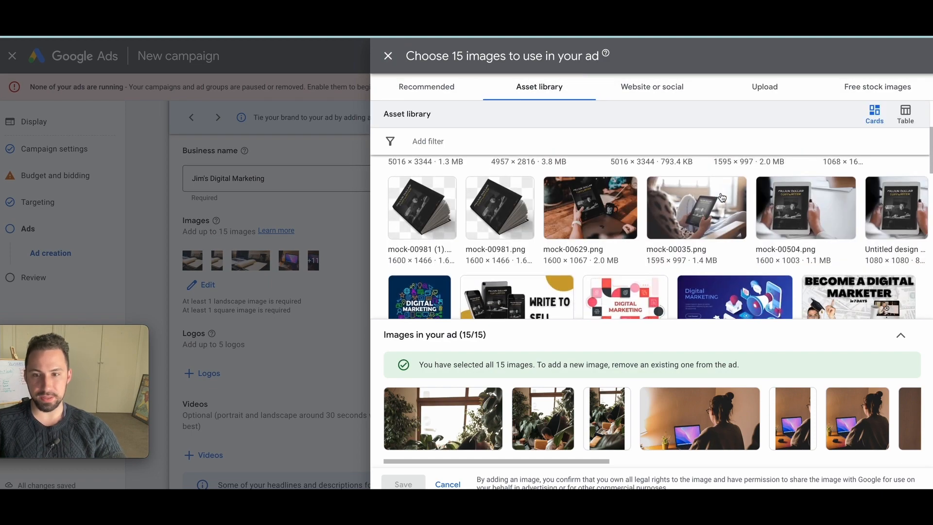
Step: Open the crop settings of pexels-czapp-árpád-16787282 and deselect its 1.91:1 ratio
scroll(647, 414, right, 3)
mouse_move(669, 418)
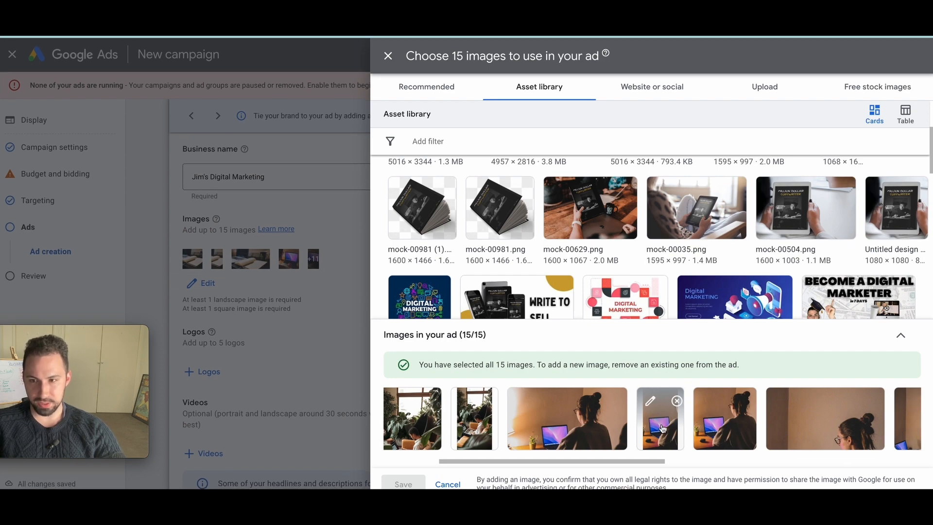
mouse_move(796, 408)
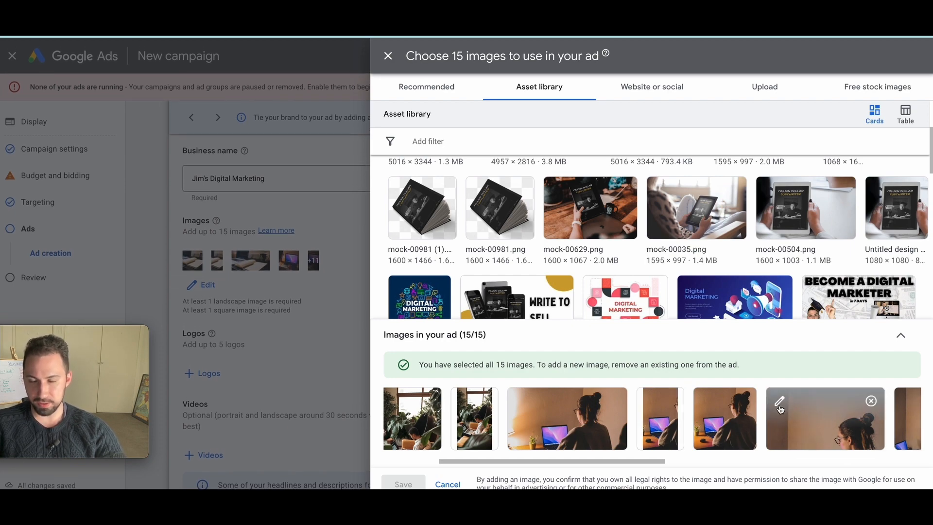
click(779, 401)
mouse_move(531, 195)
mouse_down()
mouse_move(532, 254)
mouse_move(542, 261)
mouse_up()
click(446, 334)
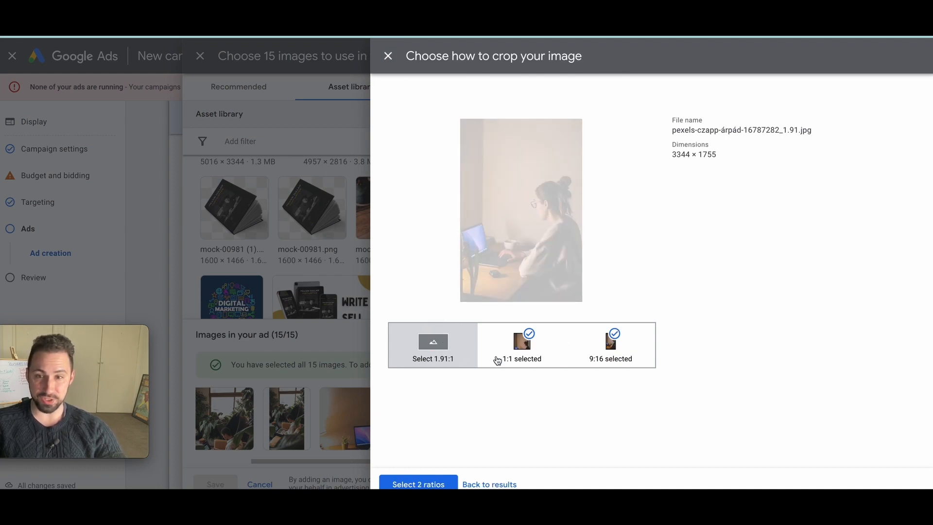
Step: Move the 1:1 crop of pexels-czapp-árpád-16787282 down over the woman and laptop, check 9:16, and apply the two selected ratios
click(518, 348)
drag(522, 211, 517, 268)
click(632, 360)
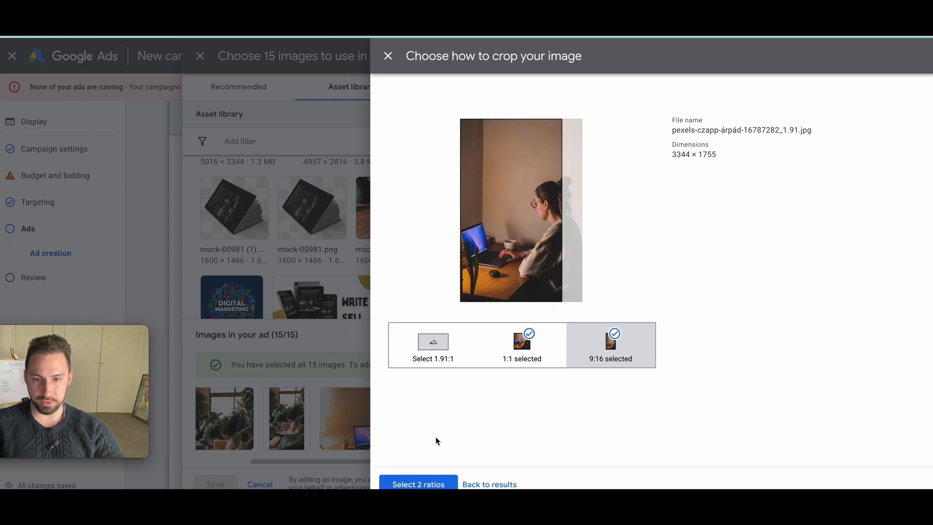
click(422, 483)
mouse_move(830, 440)
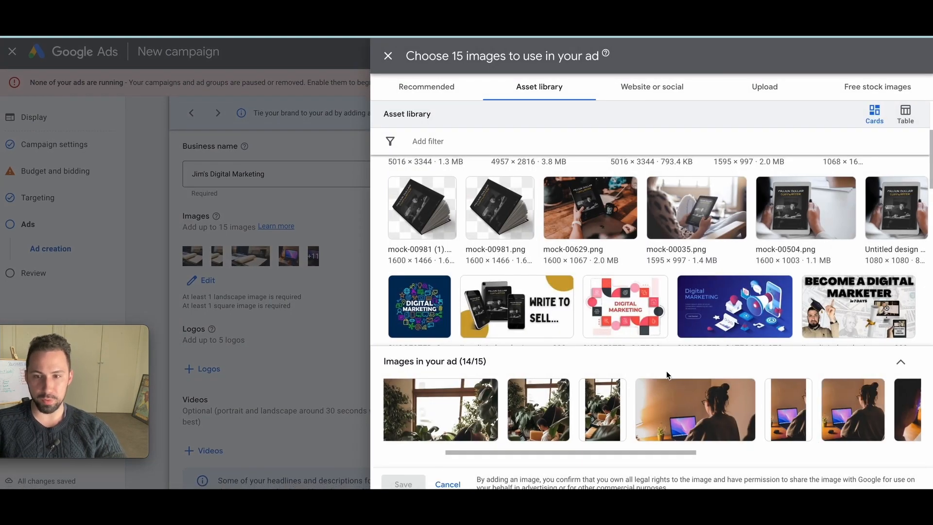
Step: Move the 1.91:1 and 1:1 crops of pexels-anastasia-shuraeva-7279327 down onto the man with the laptop and apply all three ratios
scroll(554, 423, right, 2)
scroll(608, 442, left, 2)
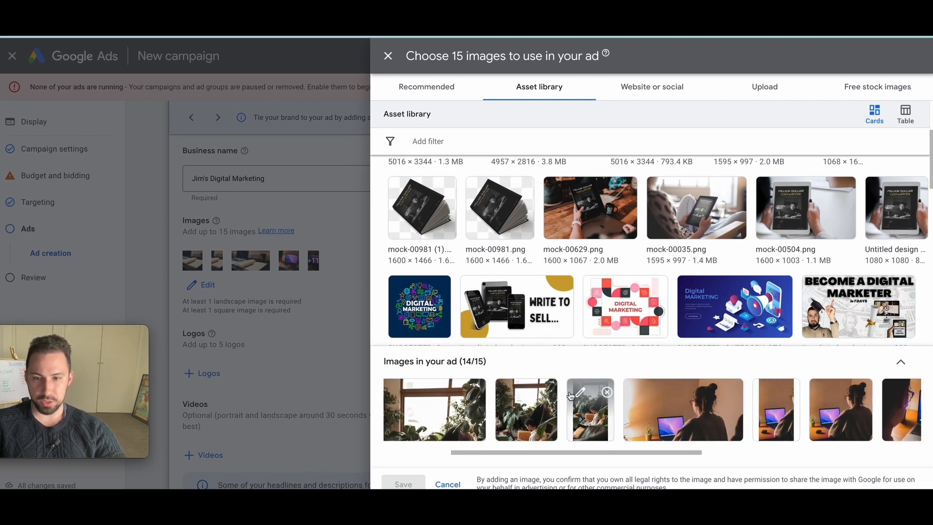
scroll(437, 408, left, 1)
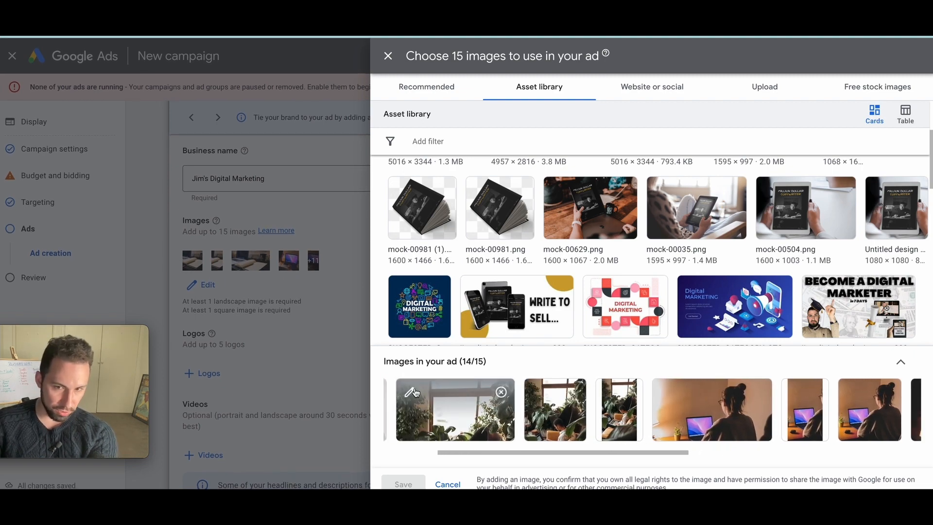
click(410, 394)
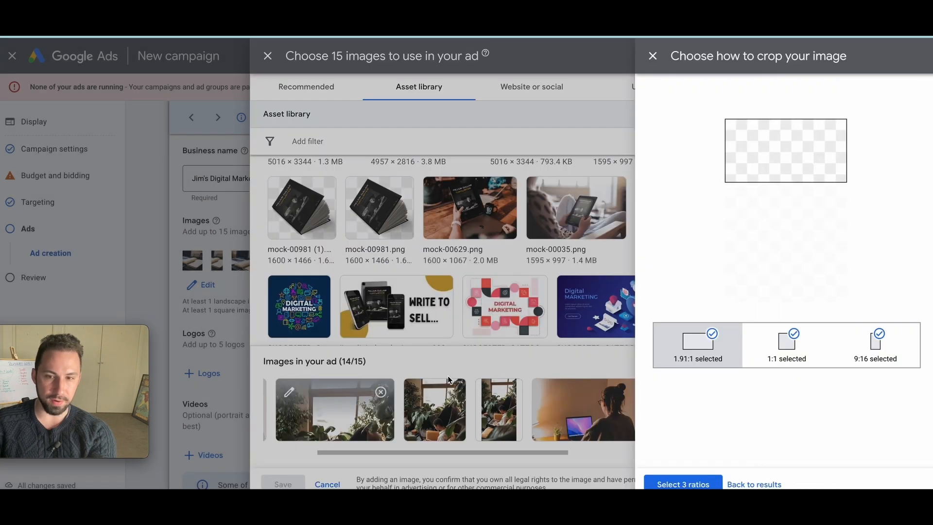
drag(523, 159, 519, 237)
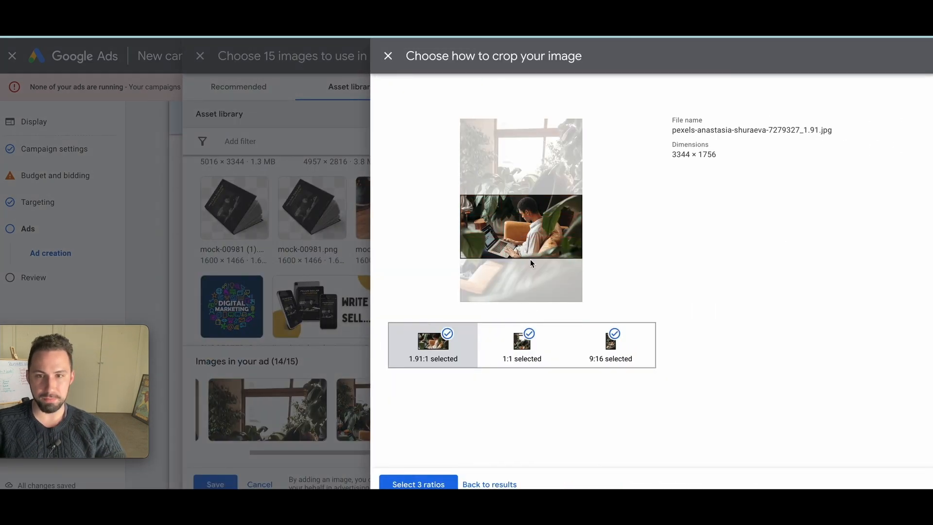
click(519, 359)
drag(523, 184, 522, 244)
click(605, 349)
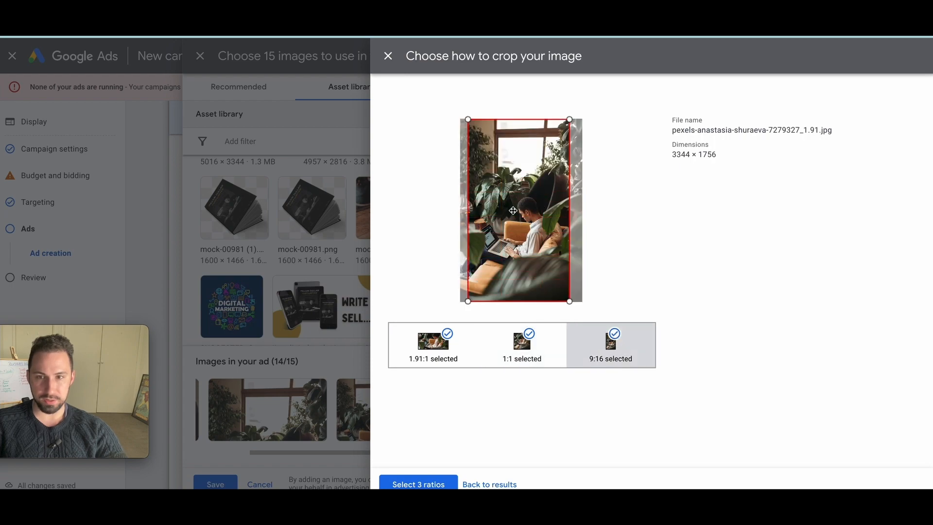
click(435, 482)
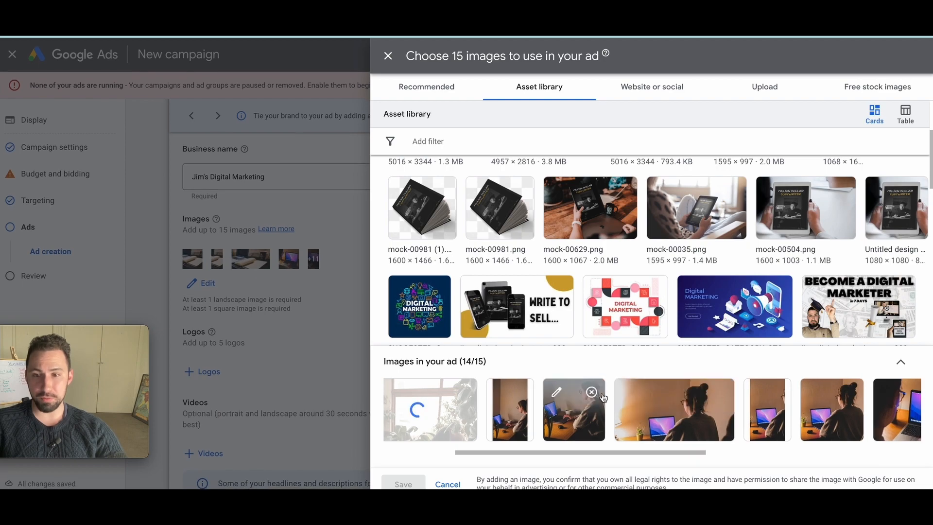
Step: Move the 1.91:1 crop of pexels-czapp-árpád-16787281 to the photo's lower edge, deselect its 9:16 ratio, and apply the remaining two
click(628, 391)
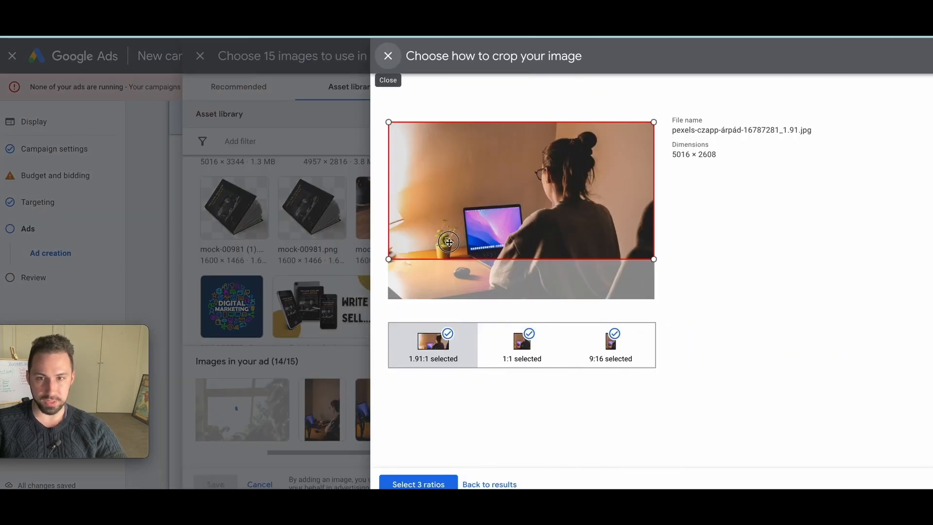
drag(449, 241, 445, 279)
click(520, 346)
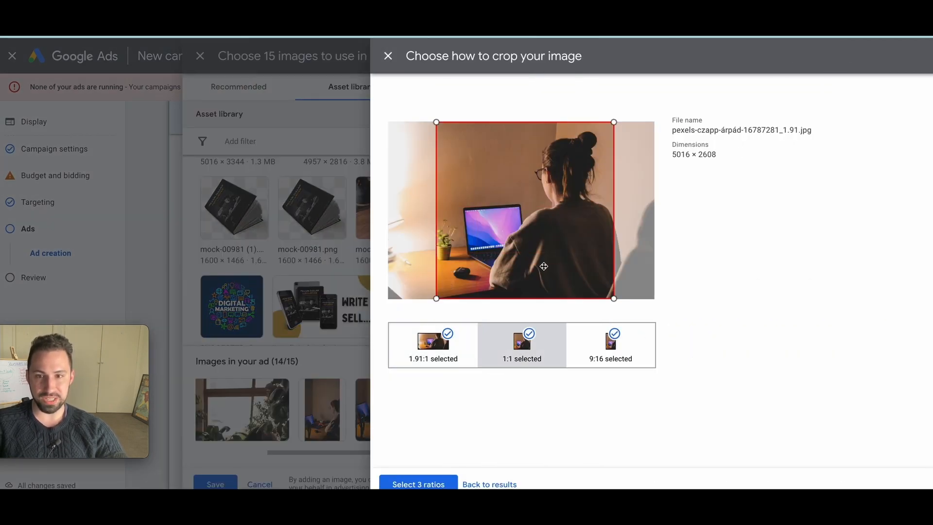
click(613, 356)
drag(502, 241, 536, 243)
mouse_move(516, 160)
mouse_down()
mouse_move(503, 167)
mouse_move(521, 162)
mouse_up()
click(615, 335)
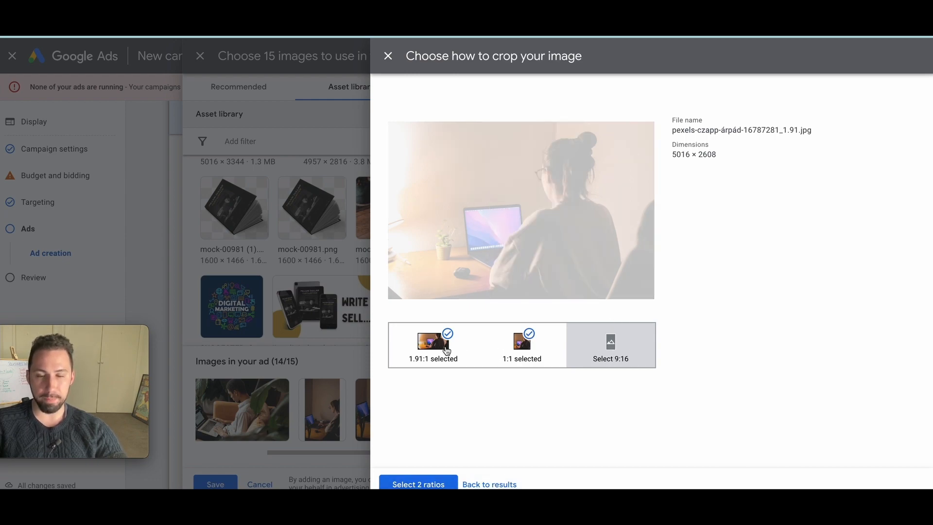
click(431, 346)
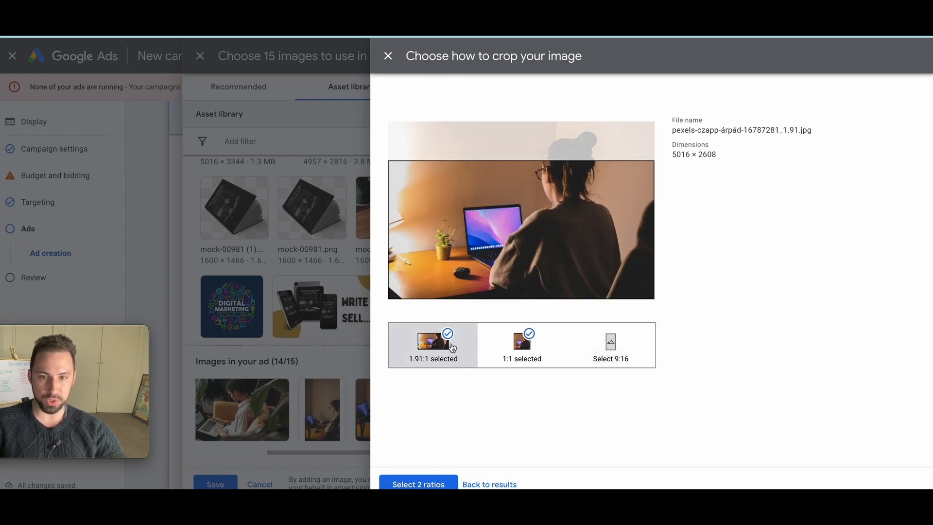
click(520, 352)
click(419, 483)
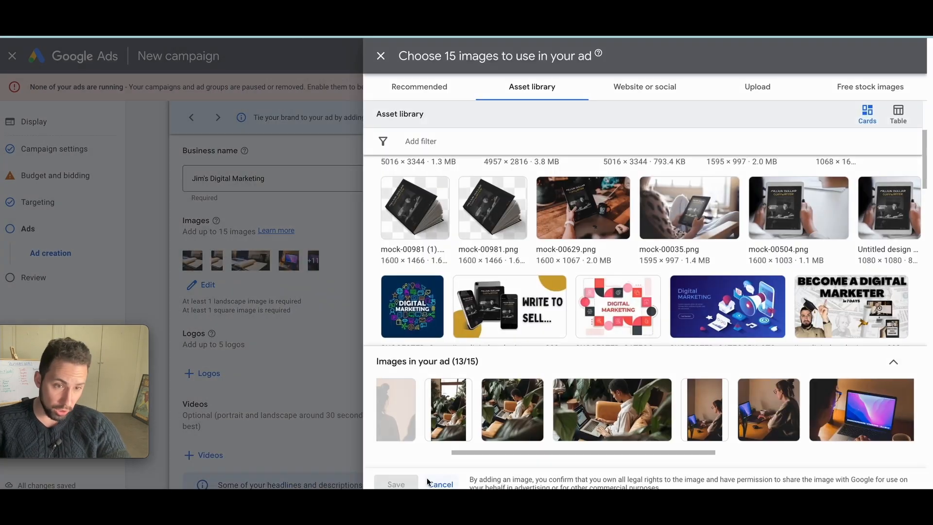
Step: Reposition the crop of pexels-czapp-árpád-16787284, deselect its 9:16 ratio, and apply the 1.91:1 and 1:1 ratios
scroll(656, 396, right, 3)
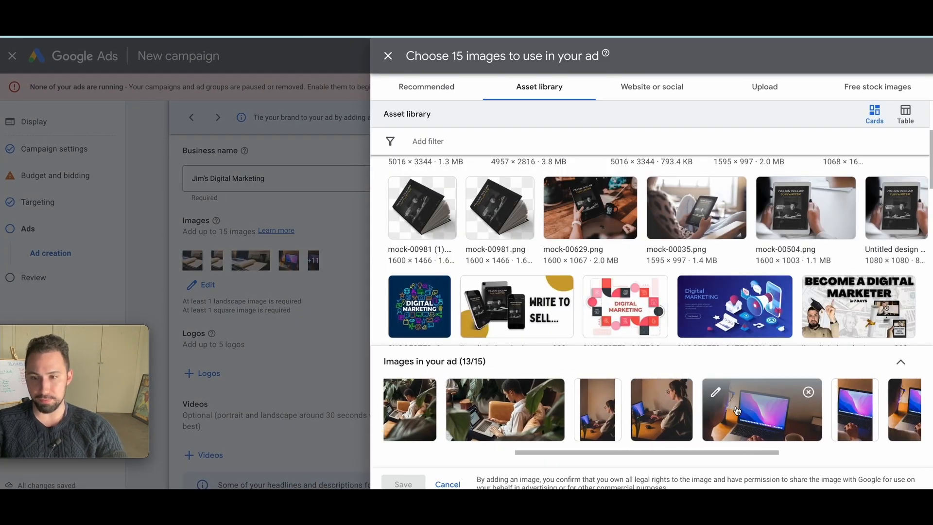
click(700, 391)
mouse_move(578, 195)
mouse_down()
mouse_move(575, 229)
mouse_move(549, 243)
mouse_move(519, 242)
mouse_up()
click(522, 353)
click(610, 348)
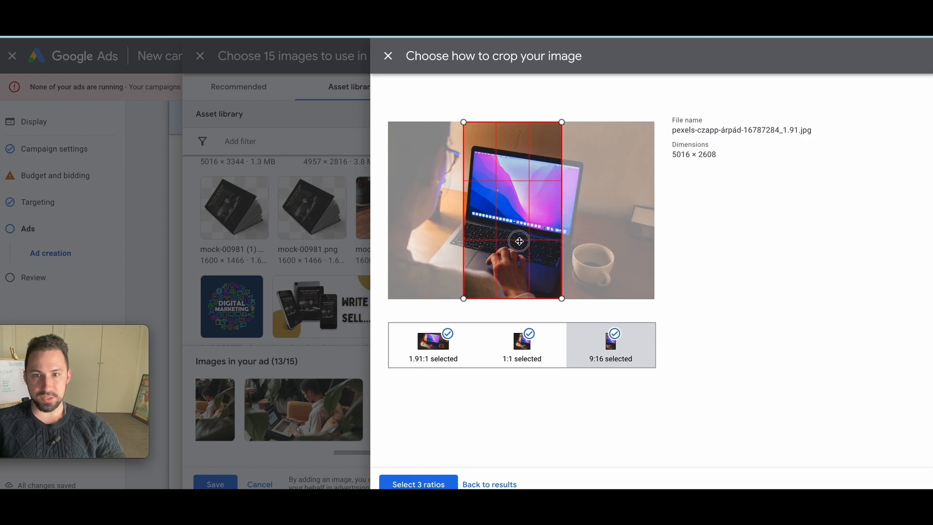
click(614, 334)
click(435, 480)
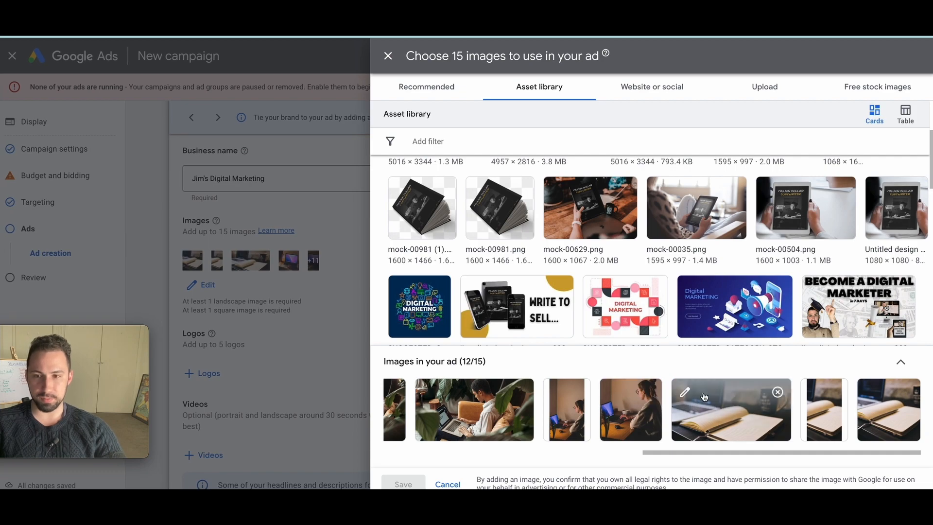
Step: Adjust the crops of the open notebook photo across its three ratios and apply them
click(686, 392)
drag(548, 266, 507, 231)
click(517, 343)
click(635, 367)
drag(585, 278, 514, 249)
click(431, 481)
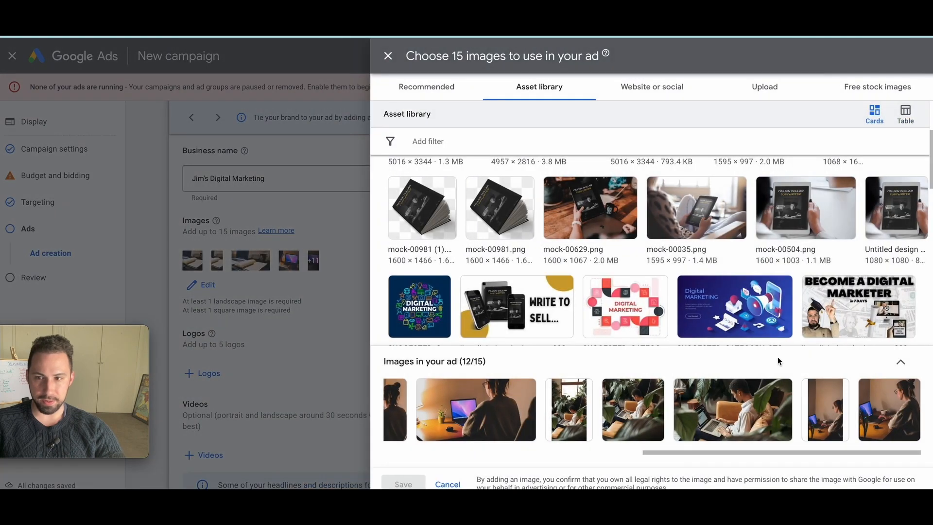
Step: Review the cropped images in the ad, save the selection, and confirm leaving the unselected uploads unused
scroll(754, 413, left, 10)
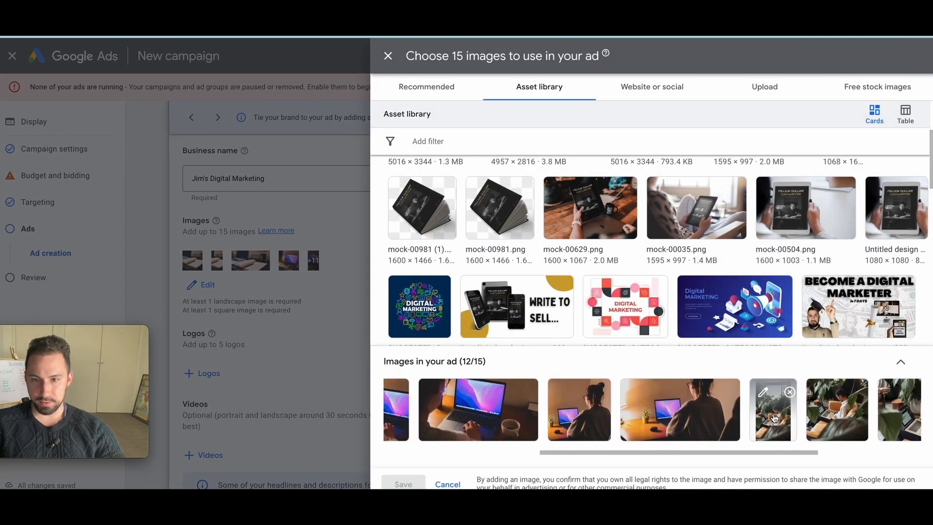
scroll(754, 415, right, 10)
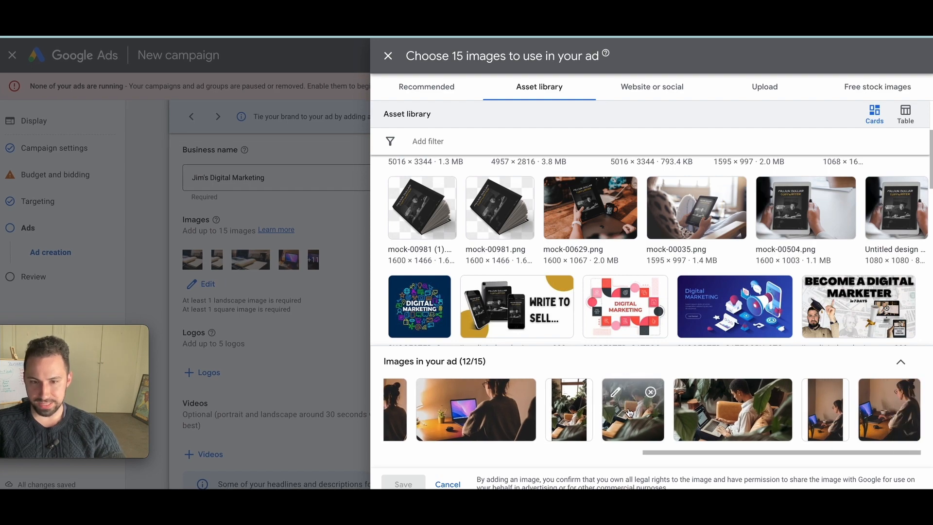
scroll(441, 416, left, 5)
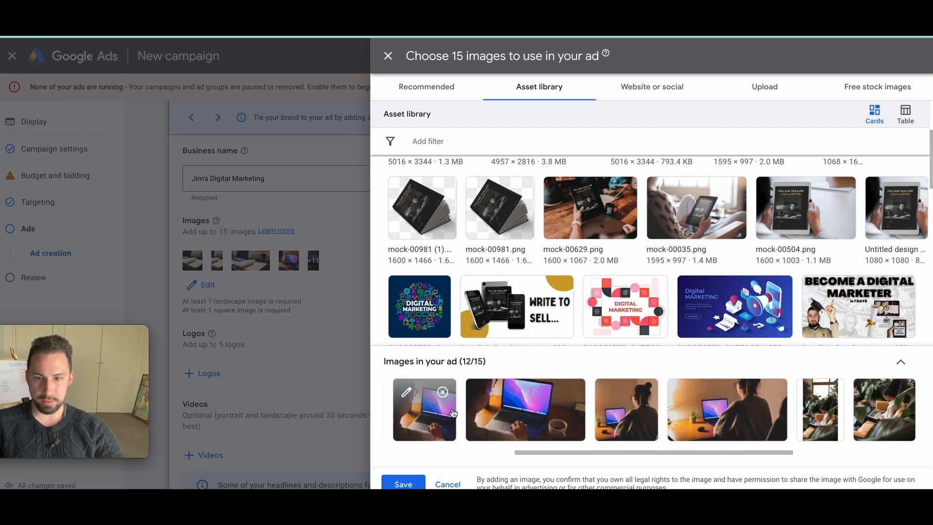
click(404, 483)
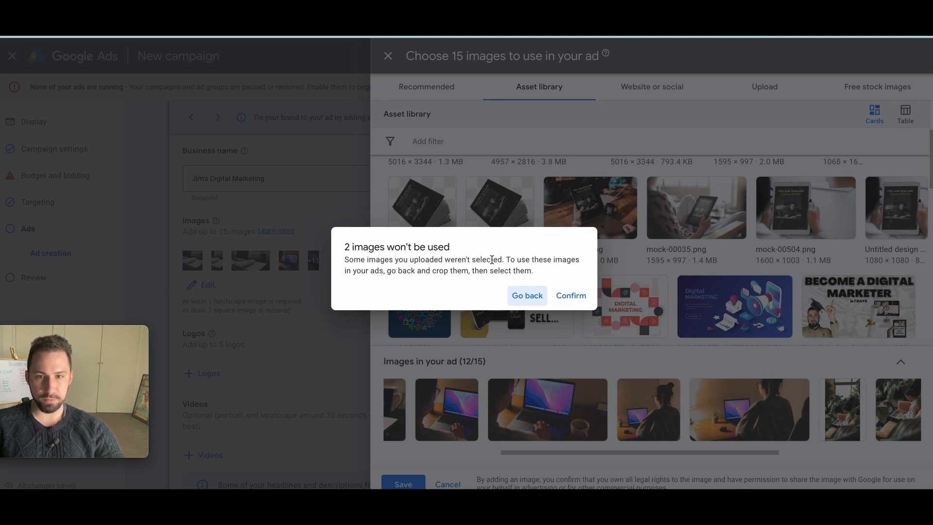
click(566, 293)
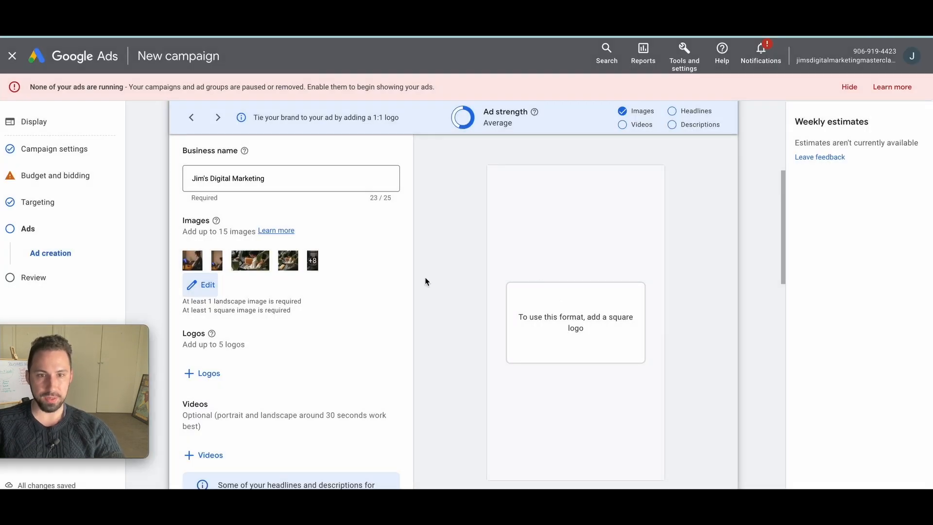
scroll(340, 275, down, 4)
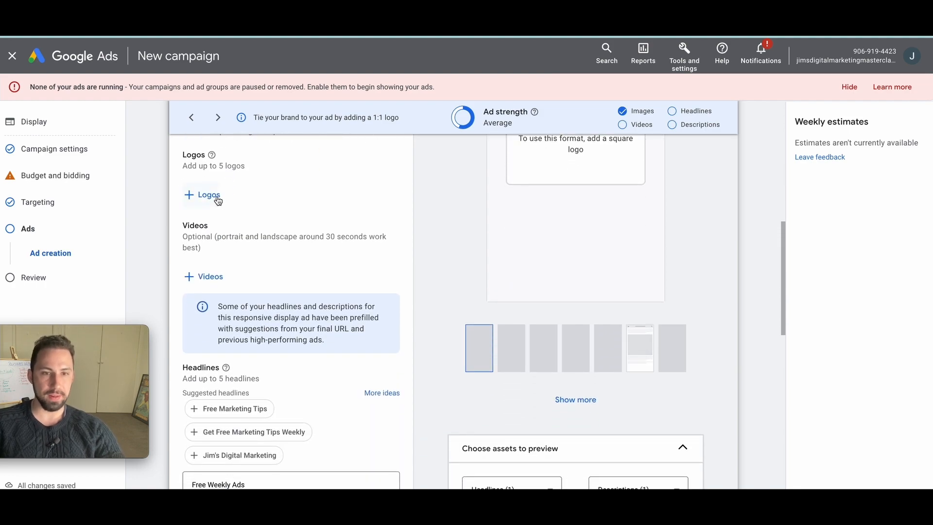
click(216, 196)
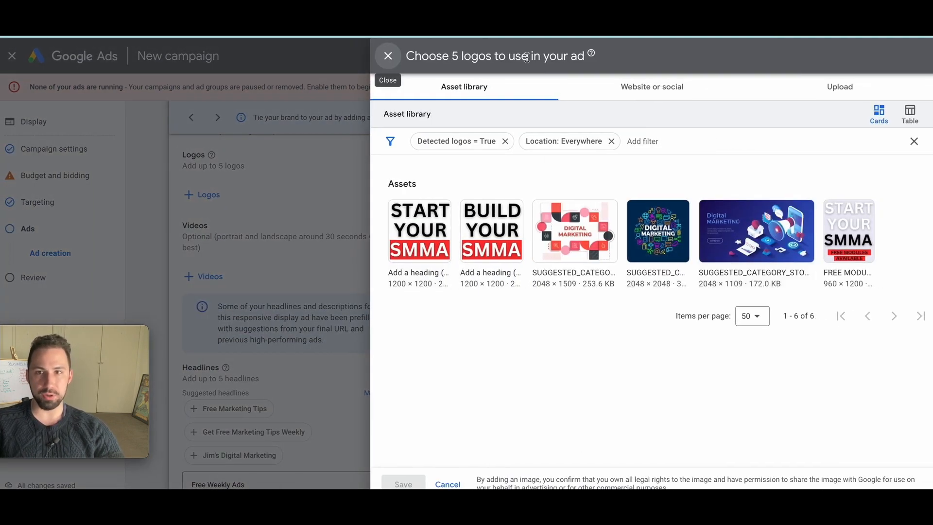
click(627, 88)
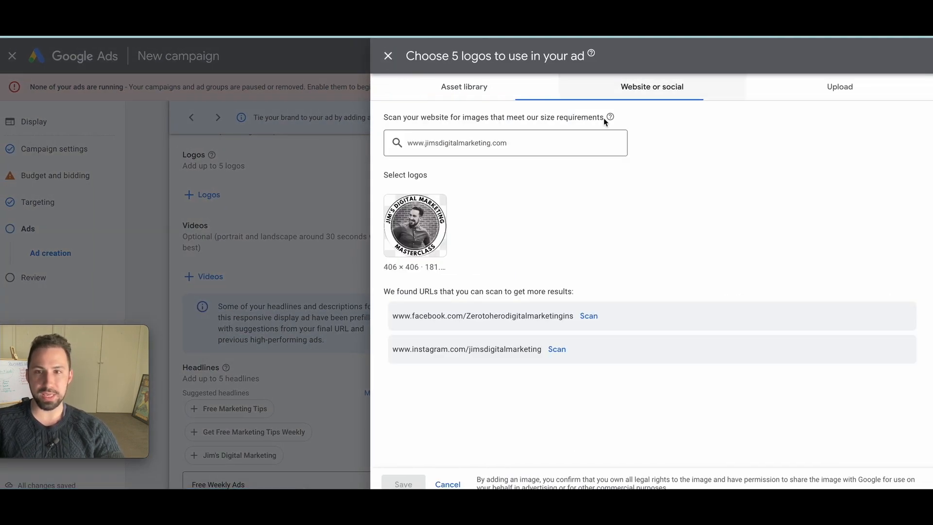
click(396, 209)
click(393, 480)
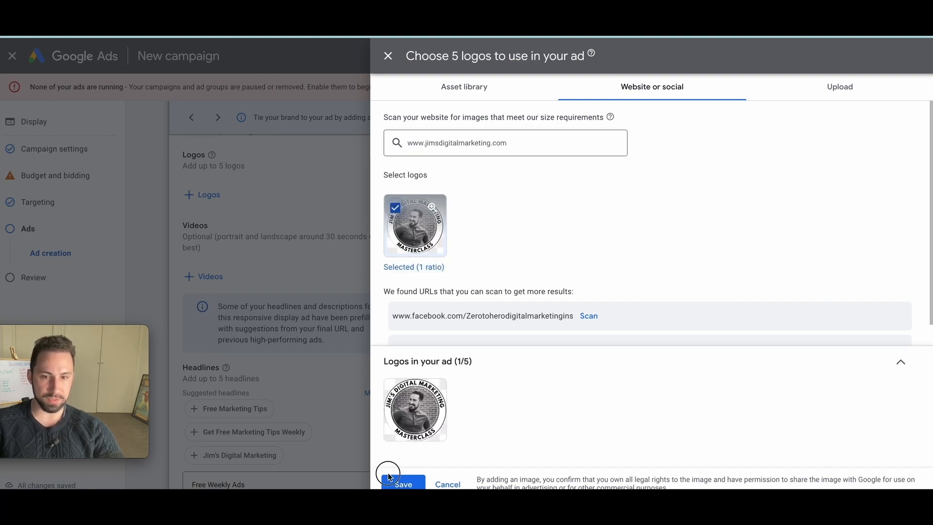
Step: Look at the YouTube videos available in the asset library and close the chooser without adding any
scroll(277, 236, down, 2)
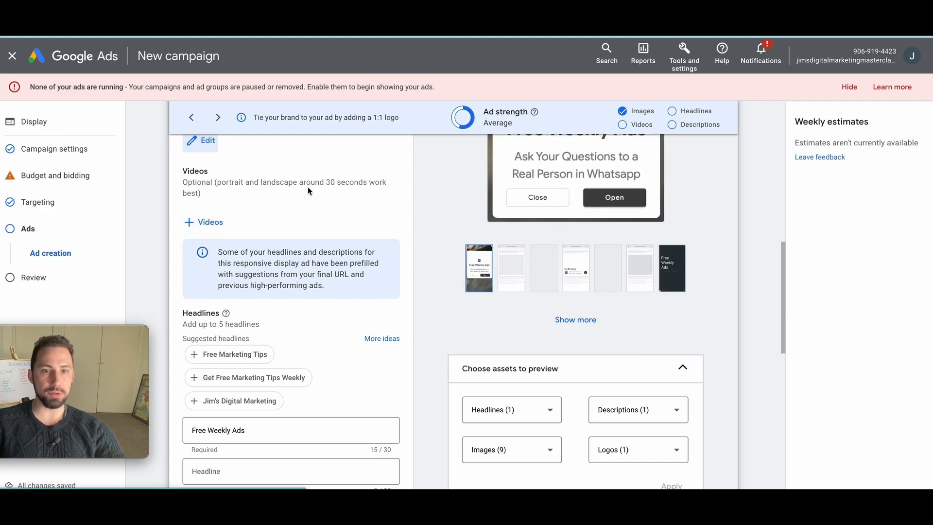
click(203, 225)
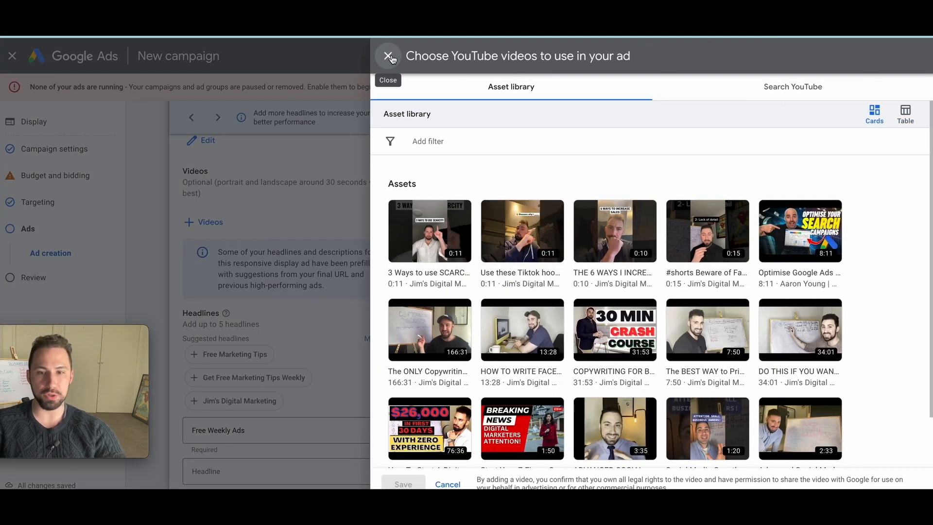
click(392, 57)
Step: Clear the prefilled "Free Weekly Ads" text from the first headline
scroll(256, 264, down, 3)
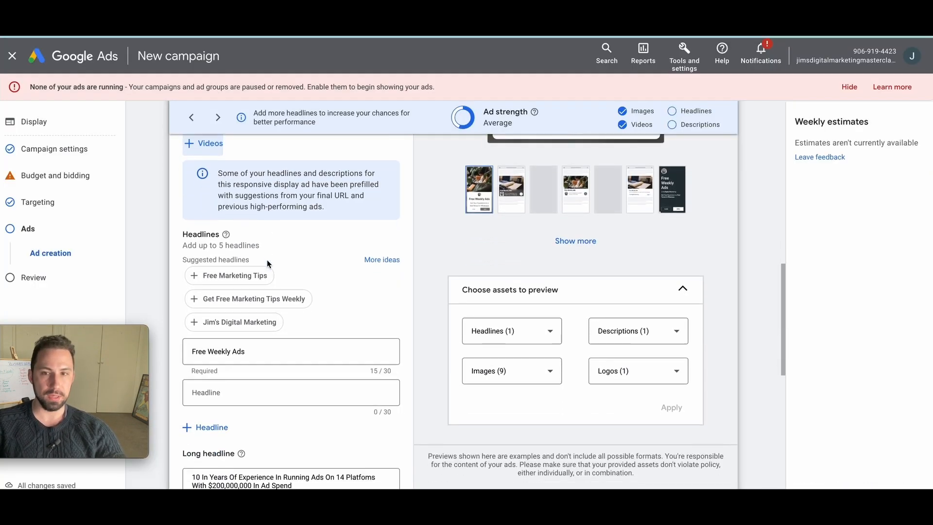
scroll(256, 265, down, 1)
triple_click(248, 281)
key(BackSpace)
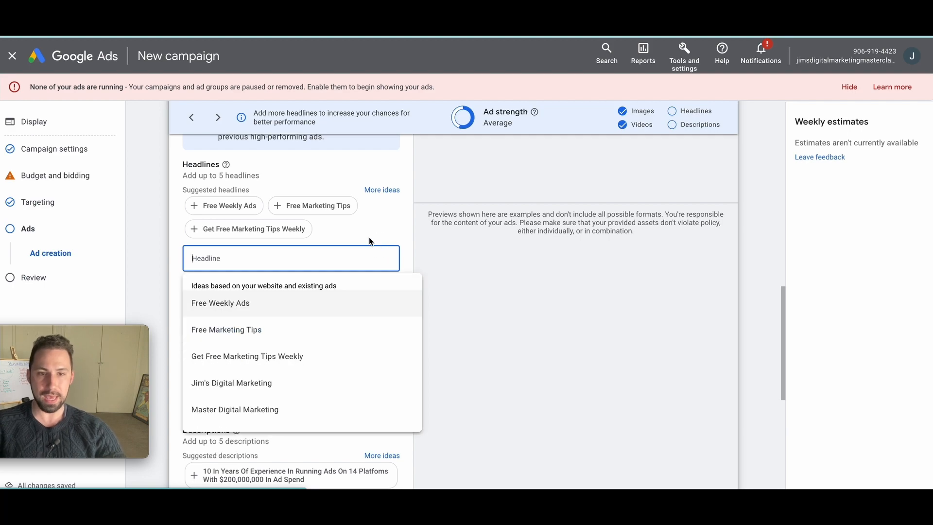
click(397, 228)
click(209, 259)
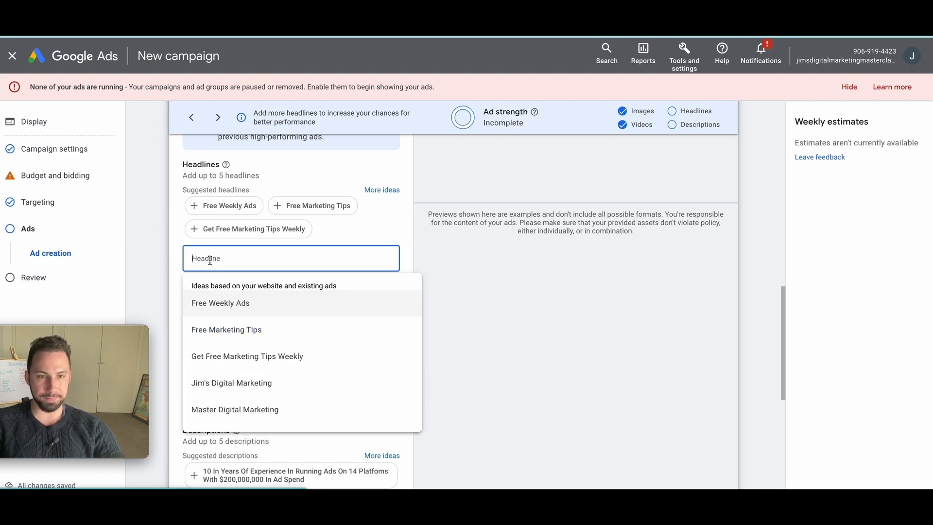
text(C)
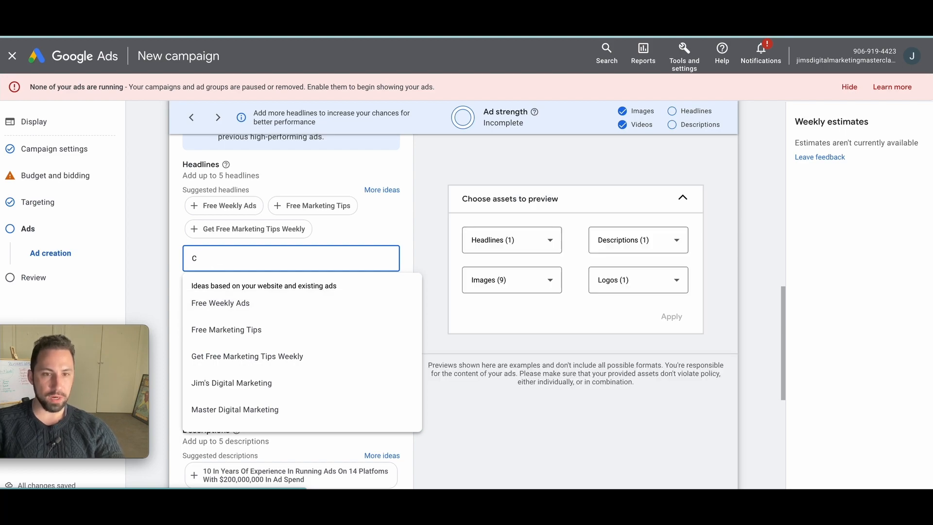
click(430, 255)
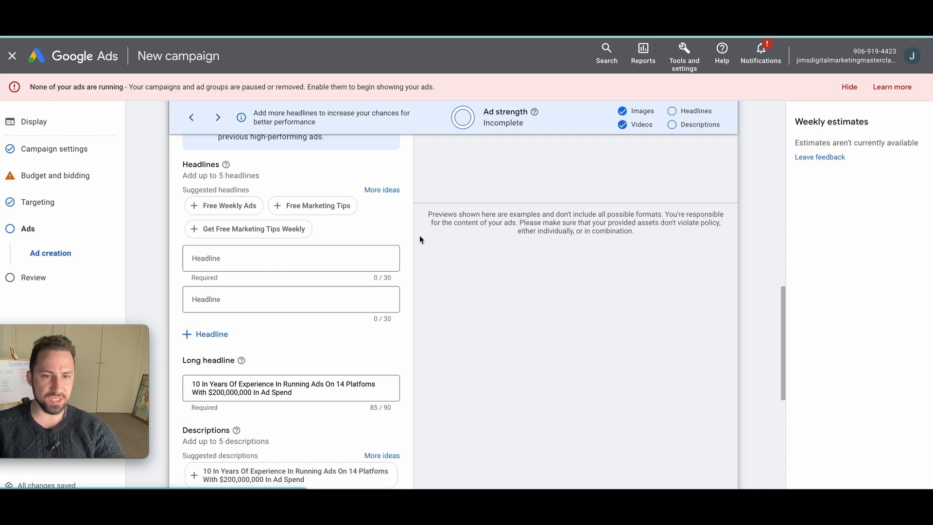
click(351, 258)
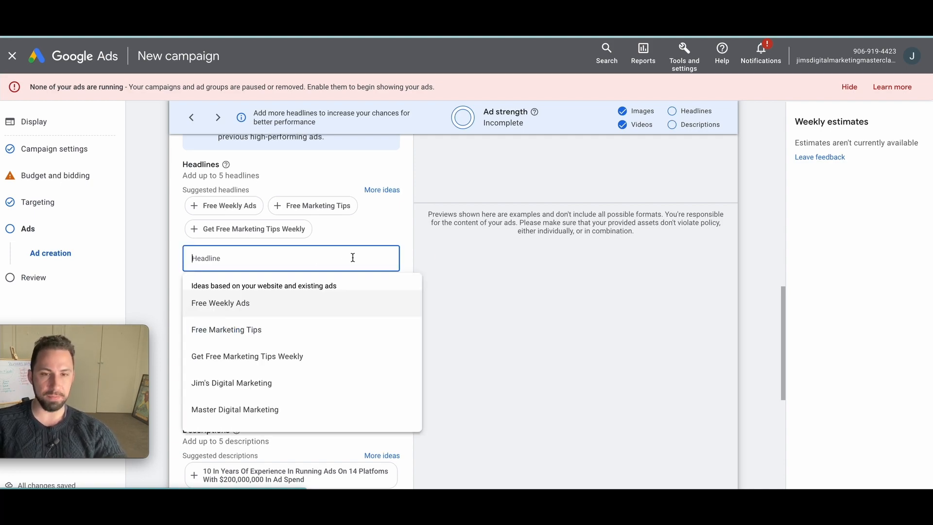
click(565, 244)
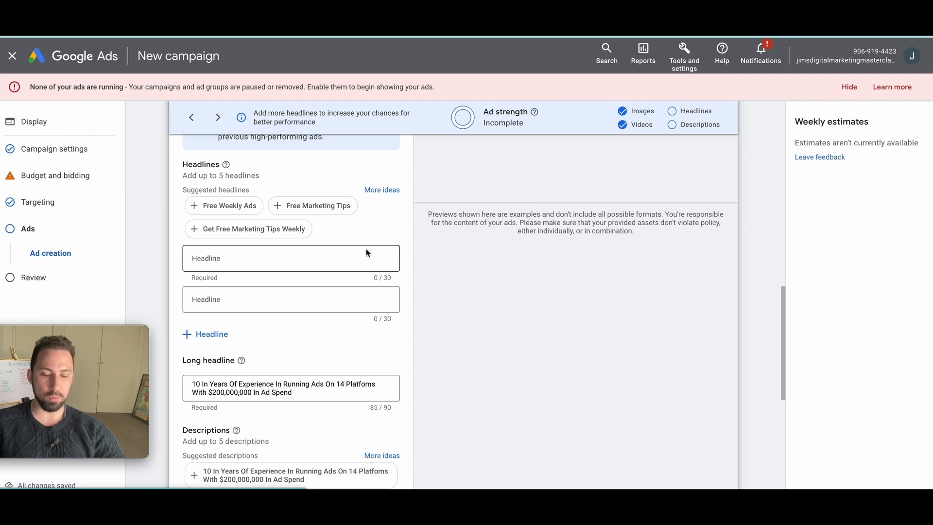
click(209, 259)
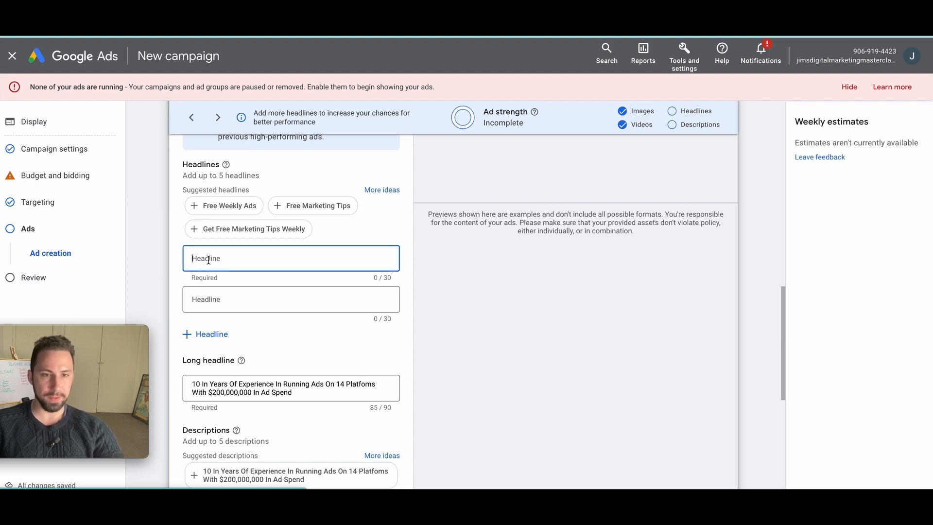
text(Free)
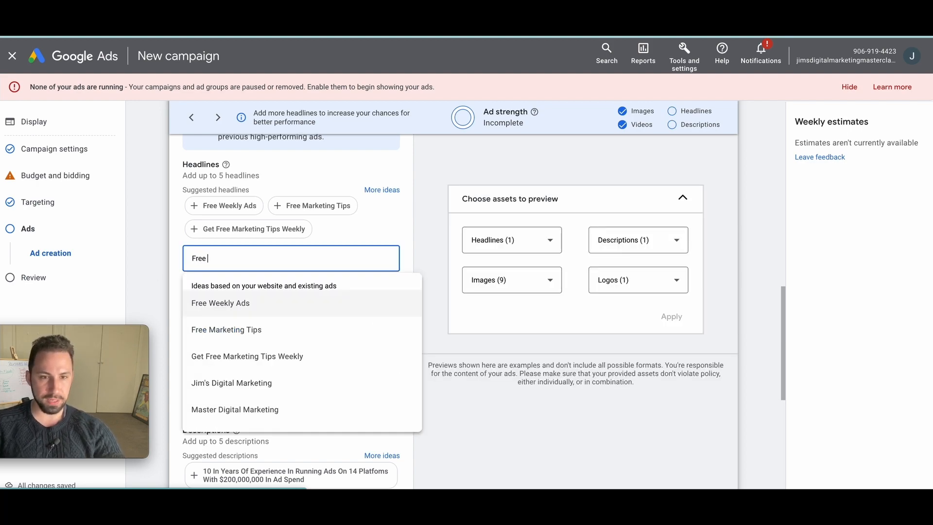
key(BackSpace)
key(BackSpace)
key(BackSpace)
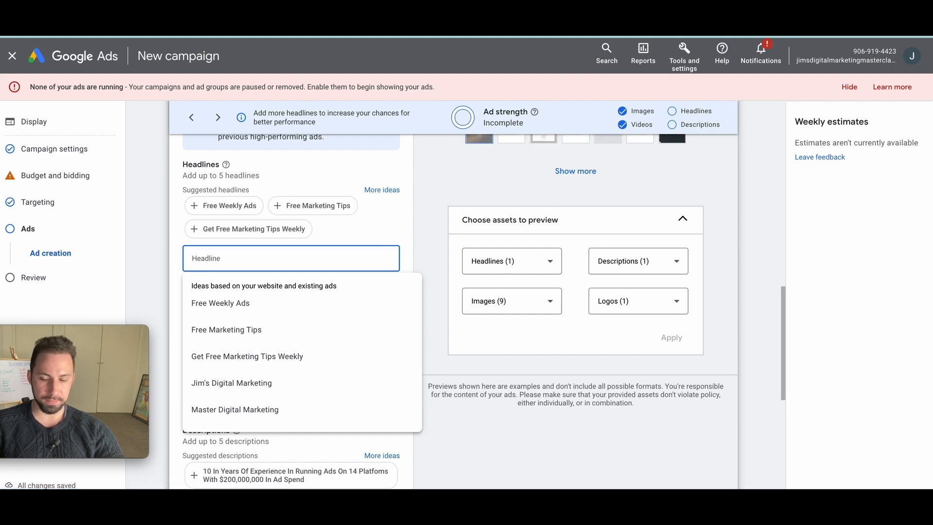
text(F)
key(BackSpace)
text(Learn C)
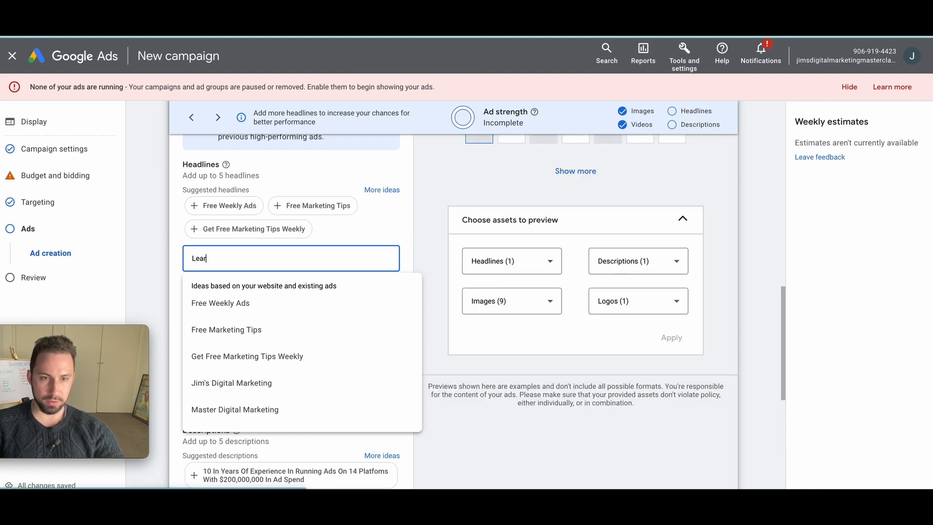
key(BackSpace)
key(BackSpace)
key(BackSpace)
key(BackSpace)
key(BackSpace)
key(BackSpace)
key(BackSpace)
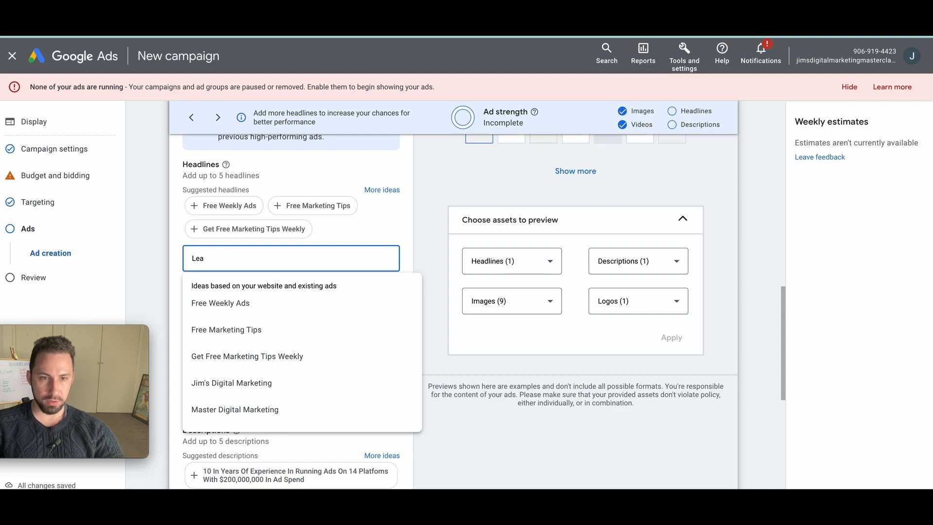
Step: Enter "Copywriting Mastery" as the first headline and "Copywriting From the Best" as the second
text(Copywri)
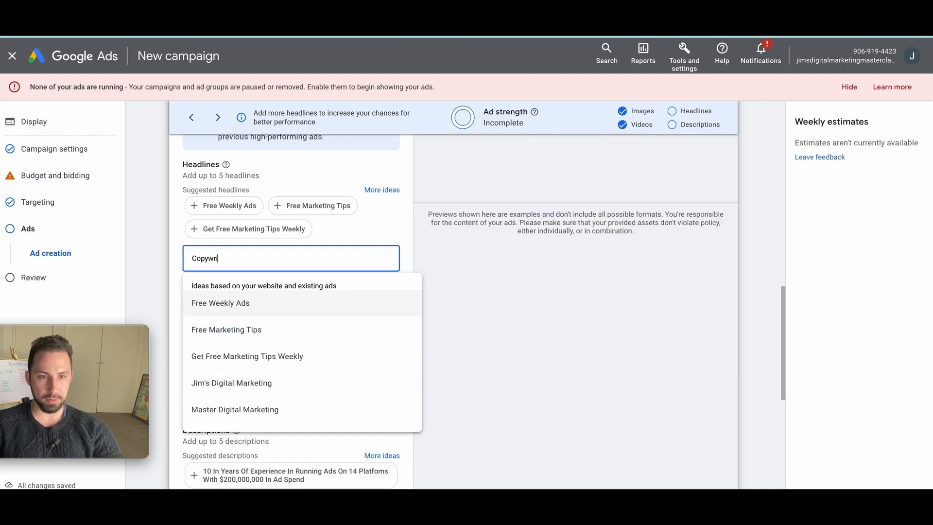
text(ting Mastery)
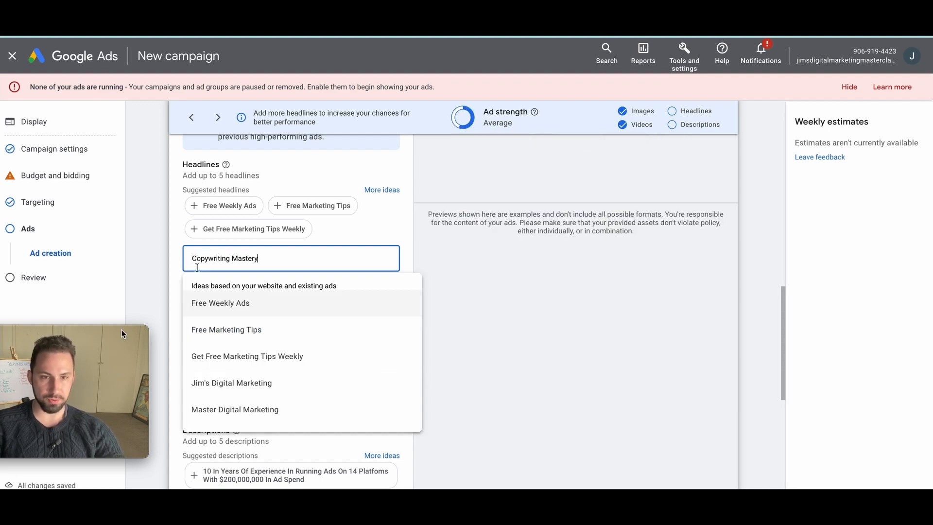
click(311, 294)
text(Learn Copywrit)
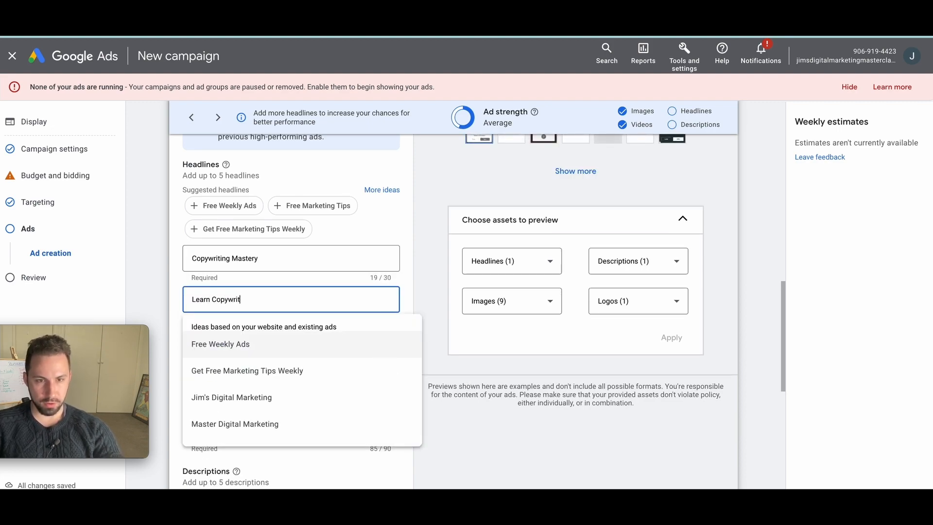
text(ing Frm the Best)
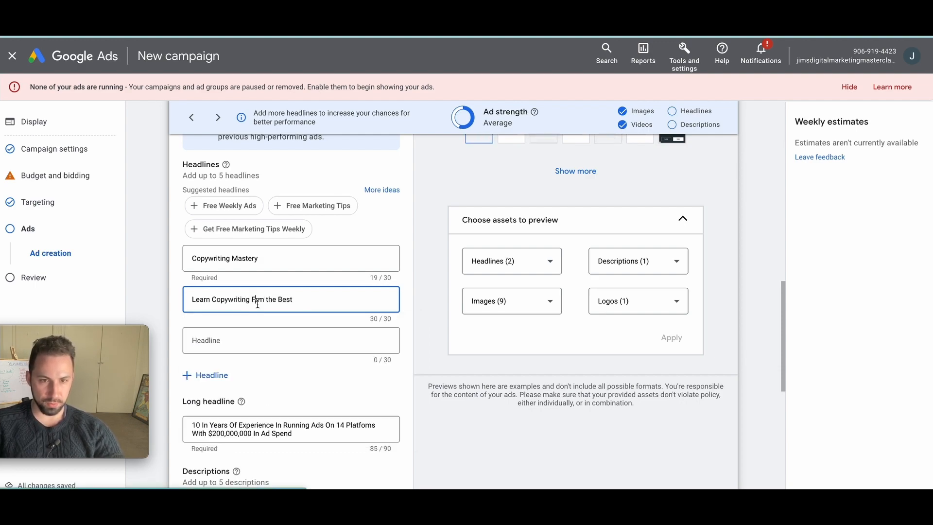
click(258, 300)
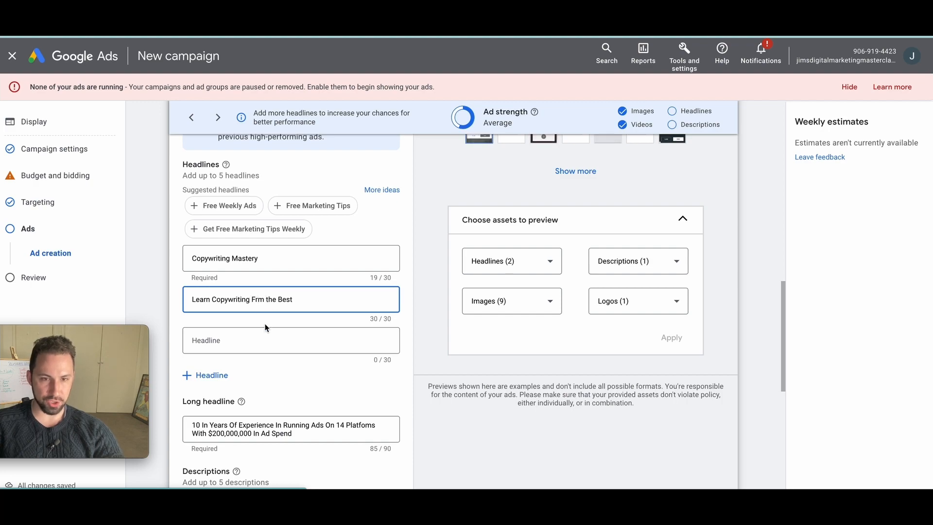
text(o)
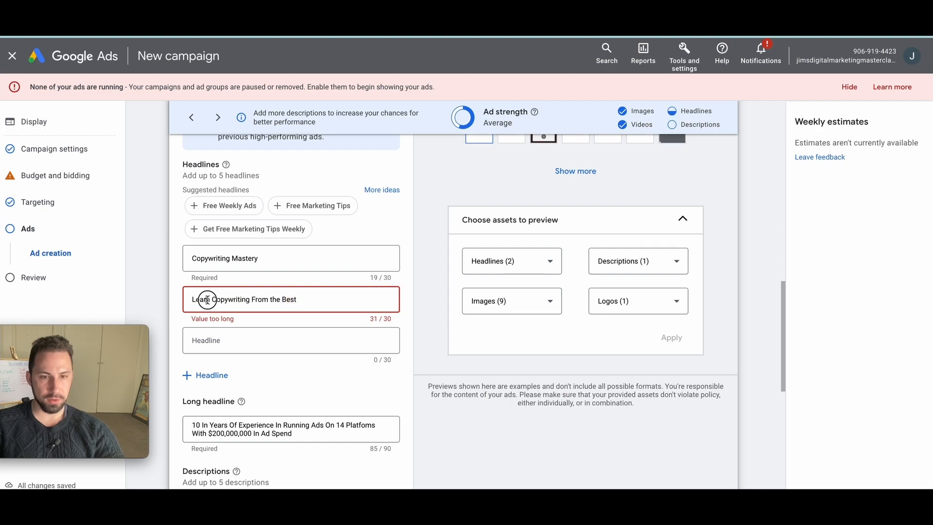
drag(215, 300, 156, 302)
key(BackSpace)
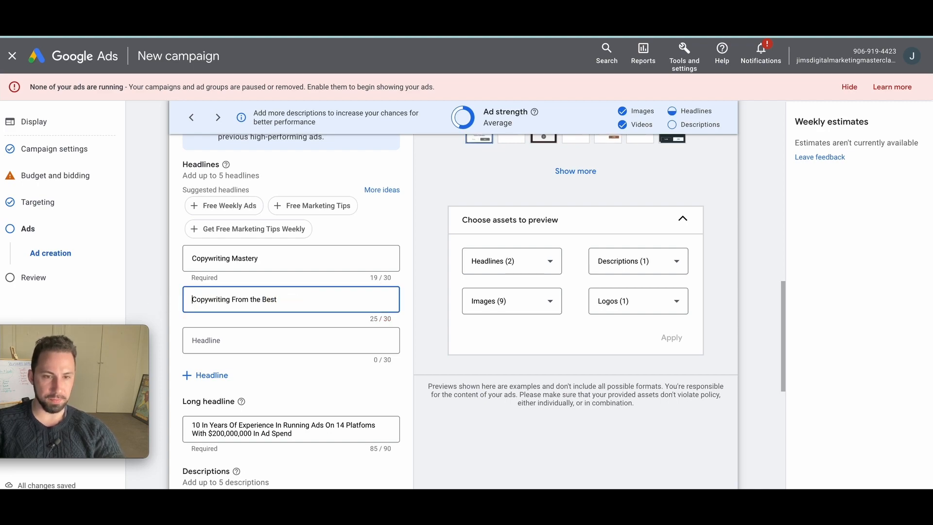
click(239, 338)
text(M)
key(BackSpace)
text(Can yo)
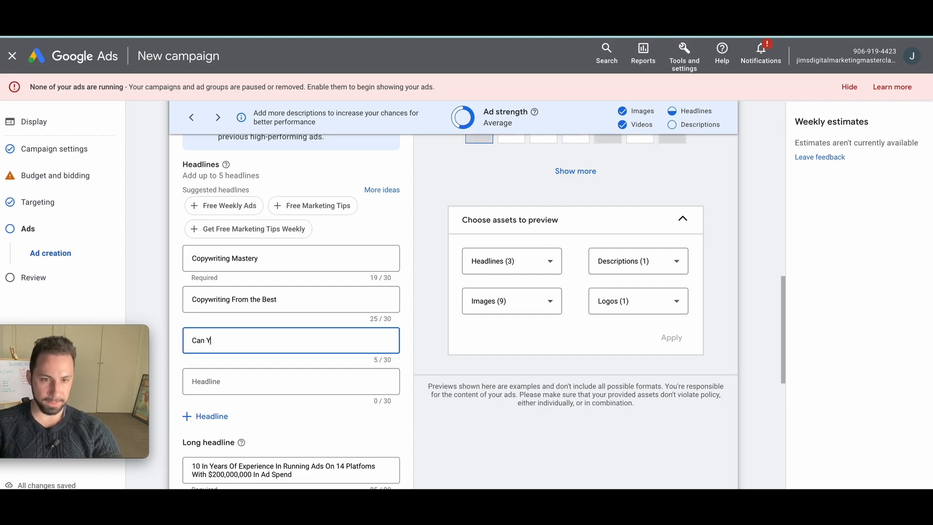
key(BackSpace)
key(BackSpace)
key(BackSpace)
key(BackSpace)
key(BackSpace)
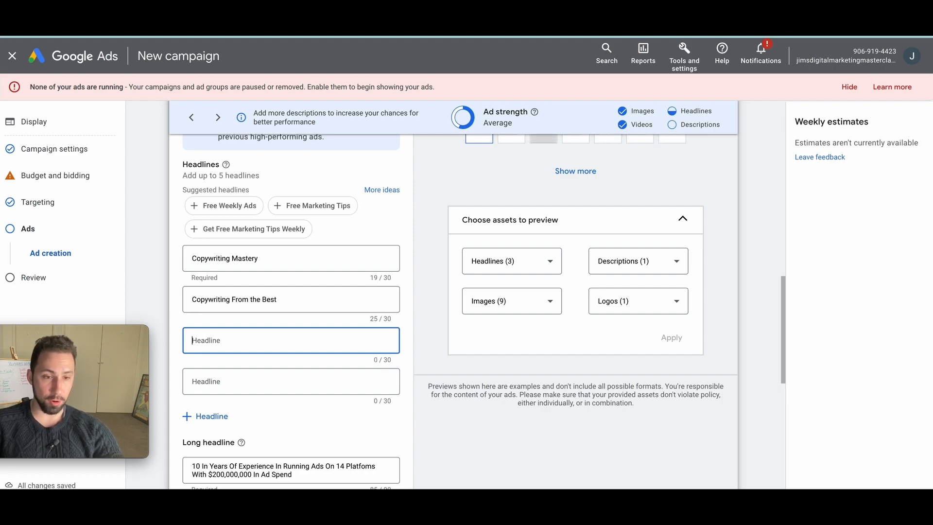
Step: Enter "Making Money With Copywriting" as the third headline
text(m)
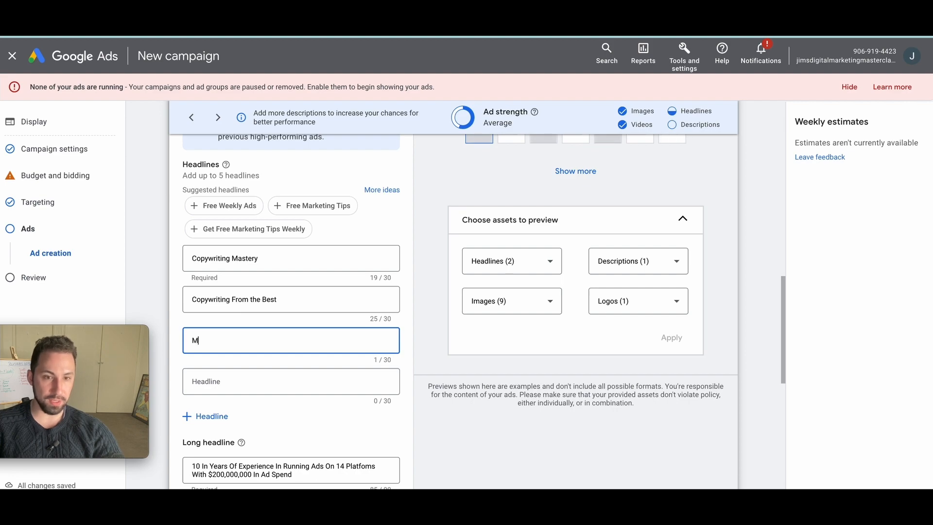
text(aking )
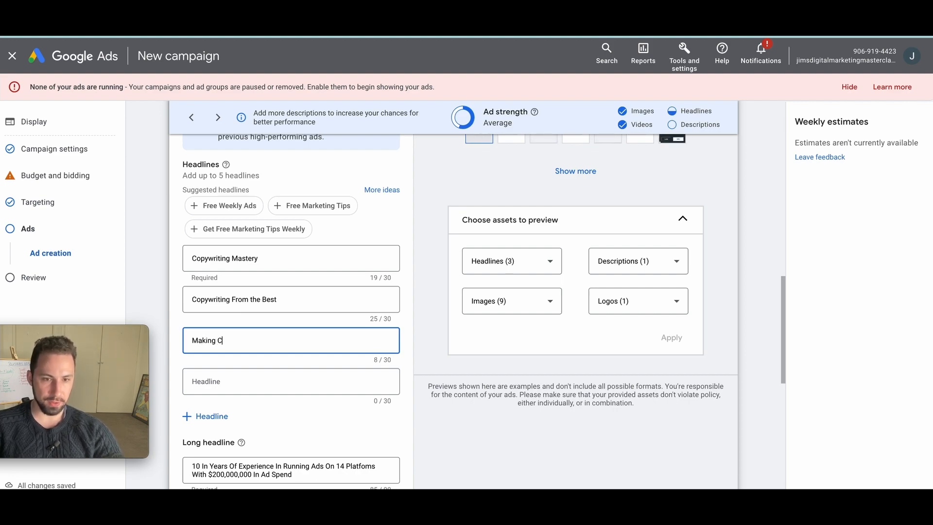
text(C)
key(BackSpace)
text(Money With Copywriting)
Step: Enter "Copywriting to Riches" as the fourth headline and use the suggested "Free Marketing Tips" as the fifth
click(253, 383)
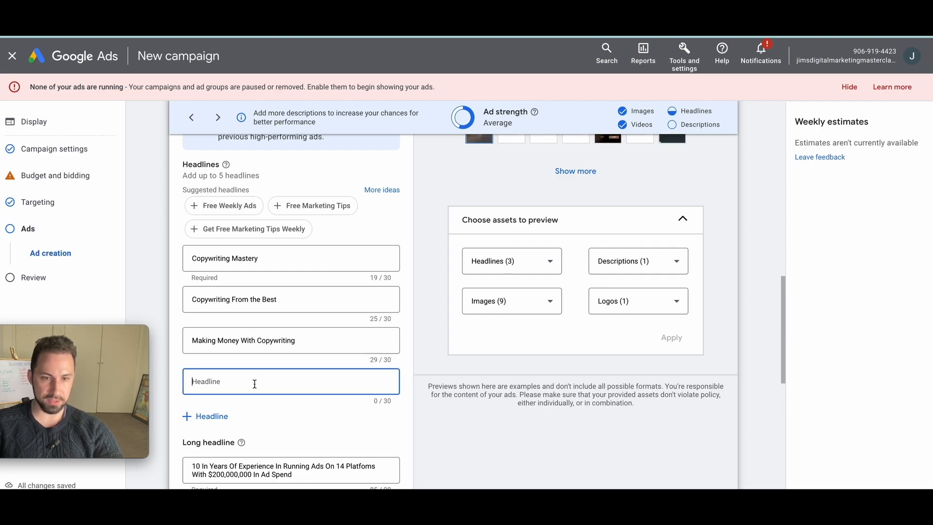
text(C)
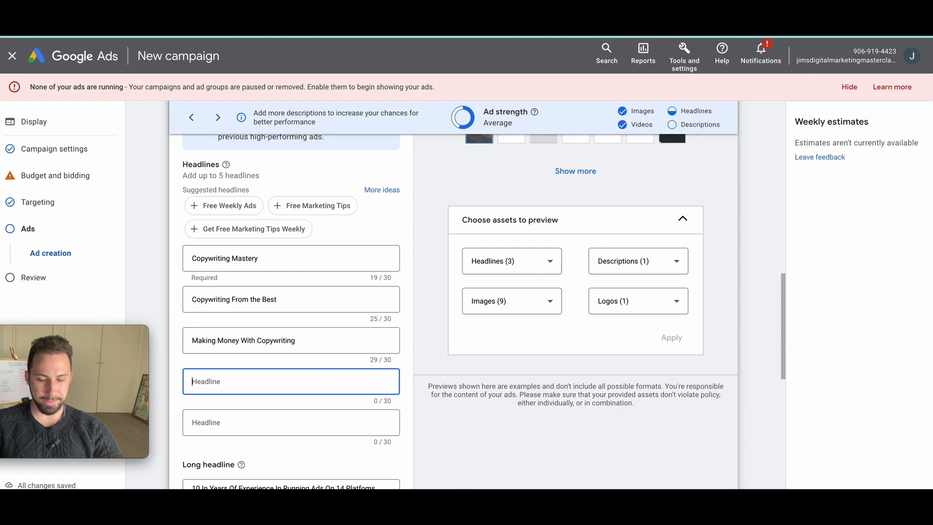
text(C)
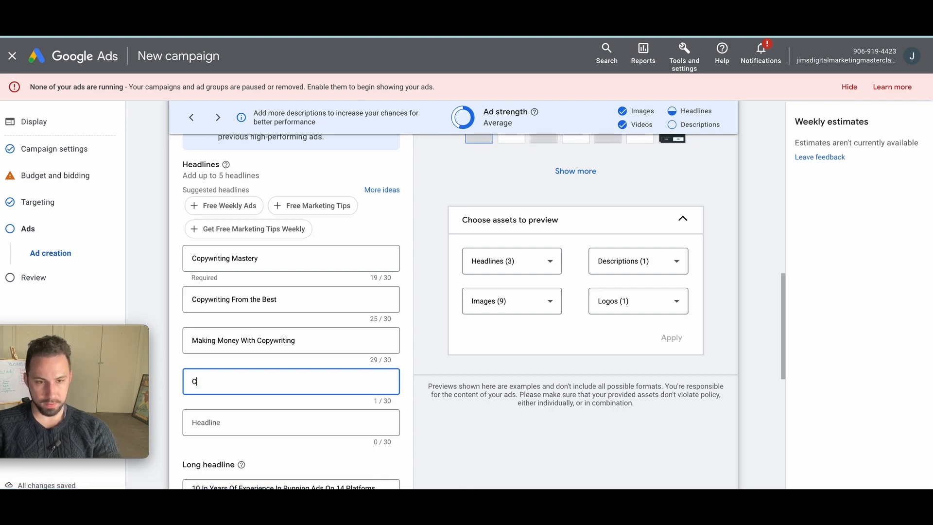
text(opywriting t)
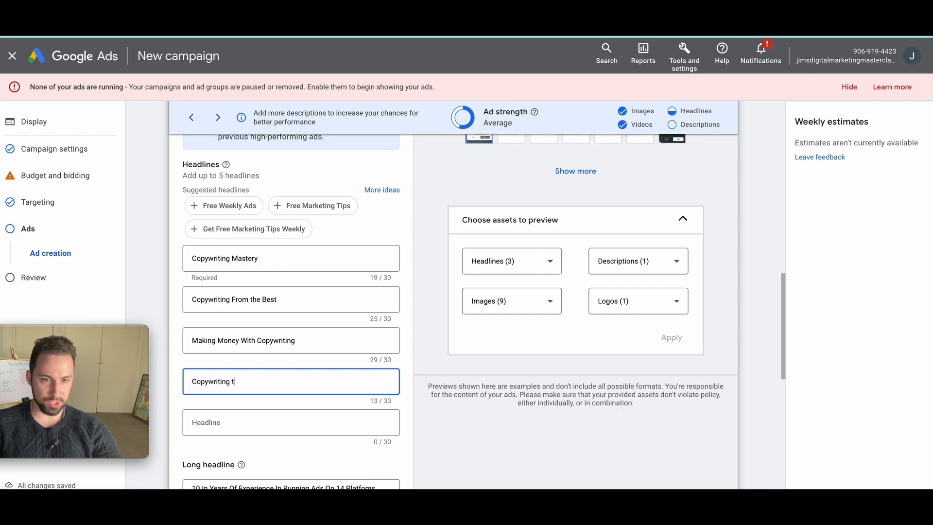
key(BackSpace)
key(BackSpace)
key(BackSpace)
key(BackSpace)
key(BackSpace)
text(iches)
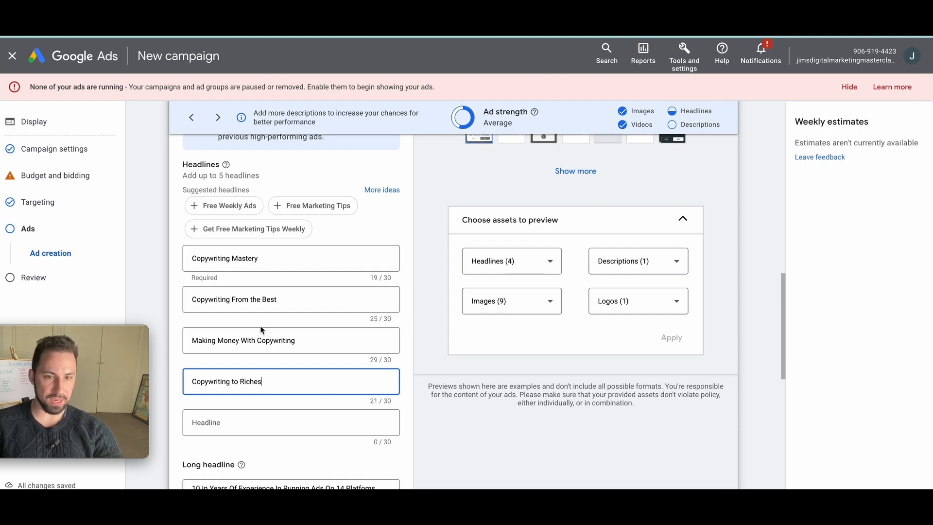
click(292, 418)
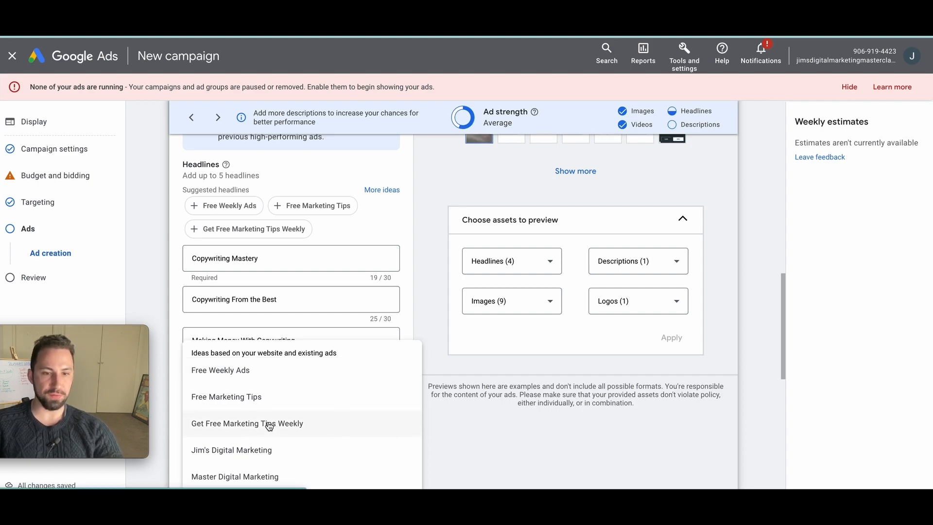
click(257, 403)
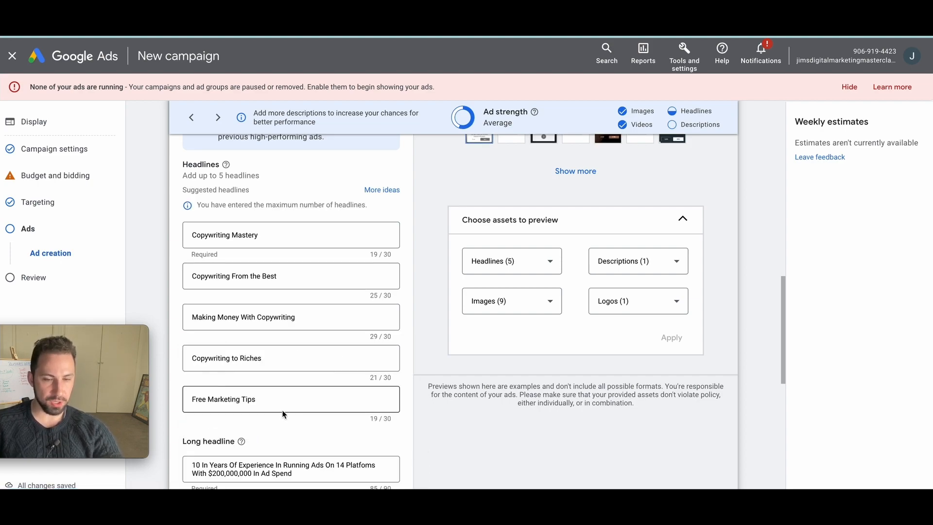
Step: Clear the prefilled text about years of experience and ad spend from the long headline
scroll(284, 414, down, 2)
click(304, 358)
key(ctrl+a)
key(BackSpace)
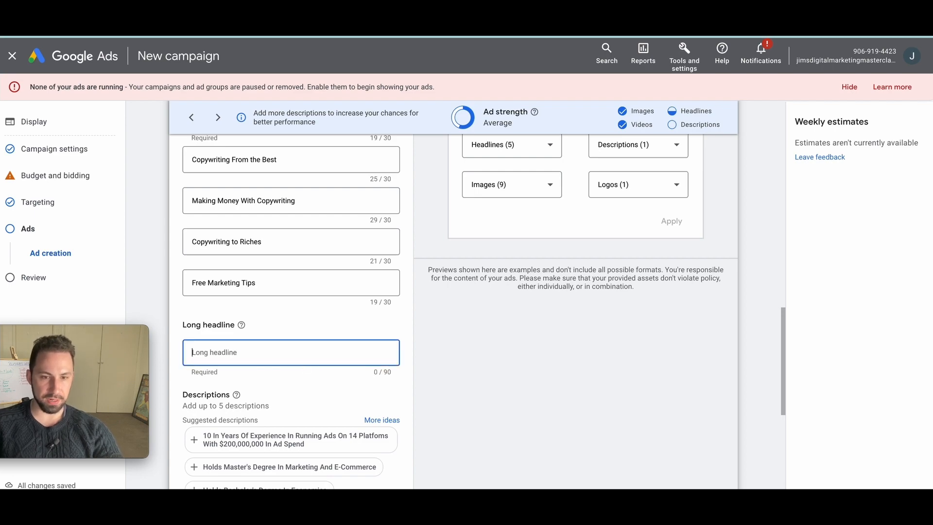
Step: Clear the prefilled "Ask Your Questions to a Real Person in Whatsapp" text from the first description
scroll(302, 410, down, 2)
scroll(409, 381, up, 7)
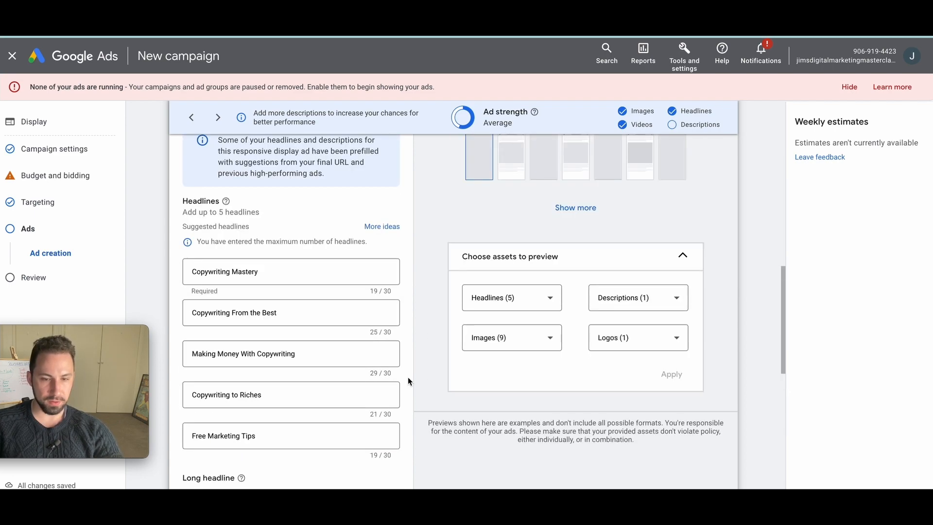
scroll(411, 374, up, 5)
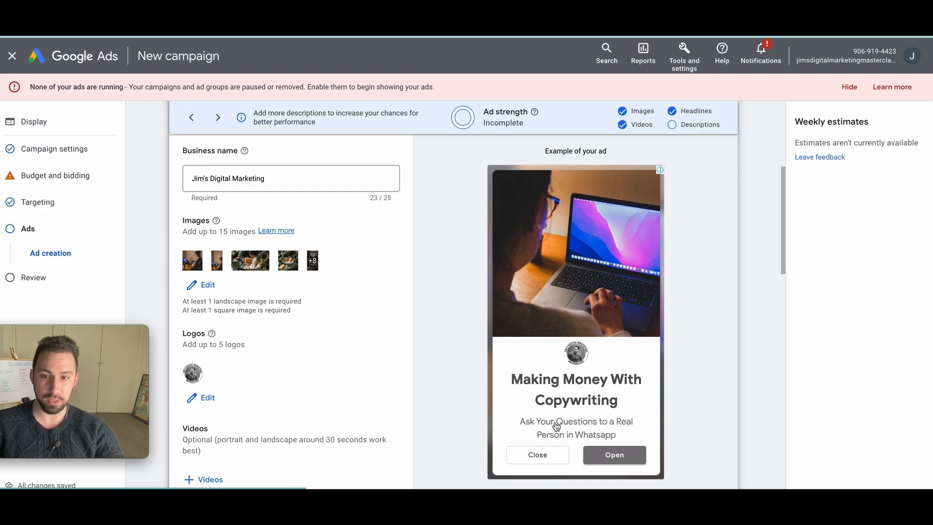
scroll(374, 400, down, 12)
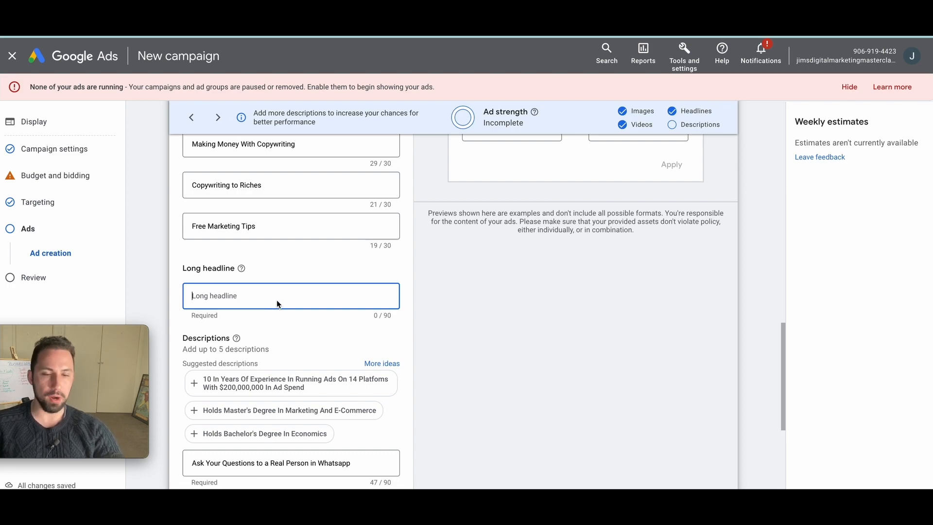
scroll(285, 300, down, 3)
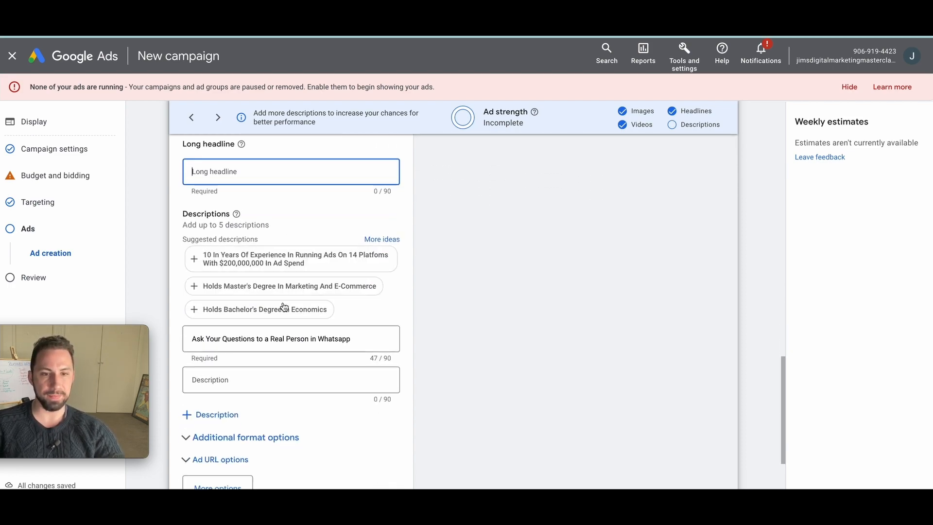
triple_click(260, 301)
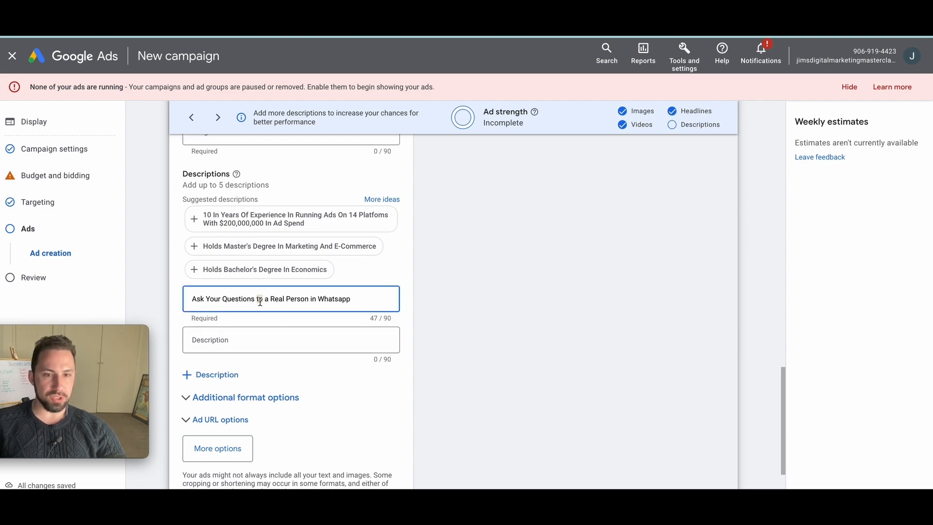
key(BackSpace)
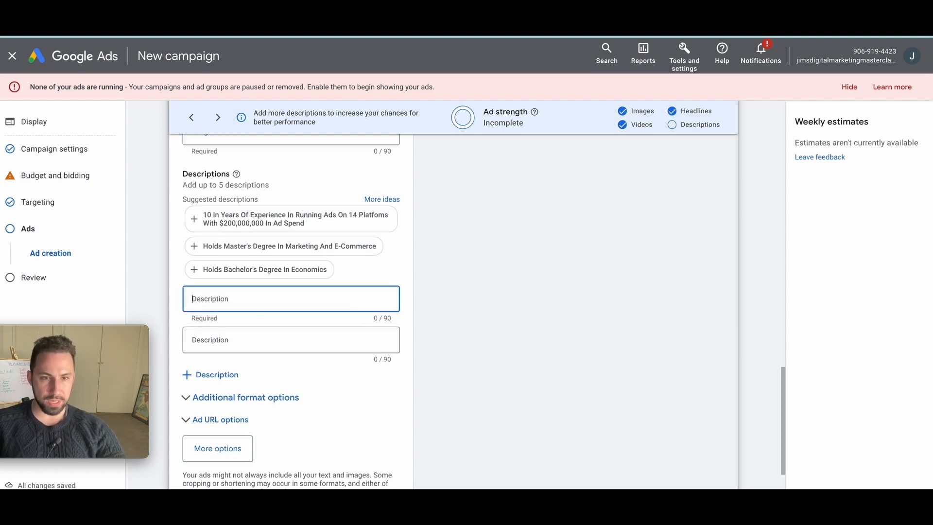
Step: Enter "Making money with copywriting is now easier than ever. Get your time and freedom back." as the long headline
scroll(291, 291, up, 4)
click(253, 295)
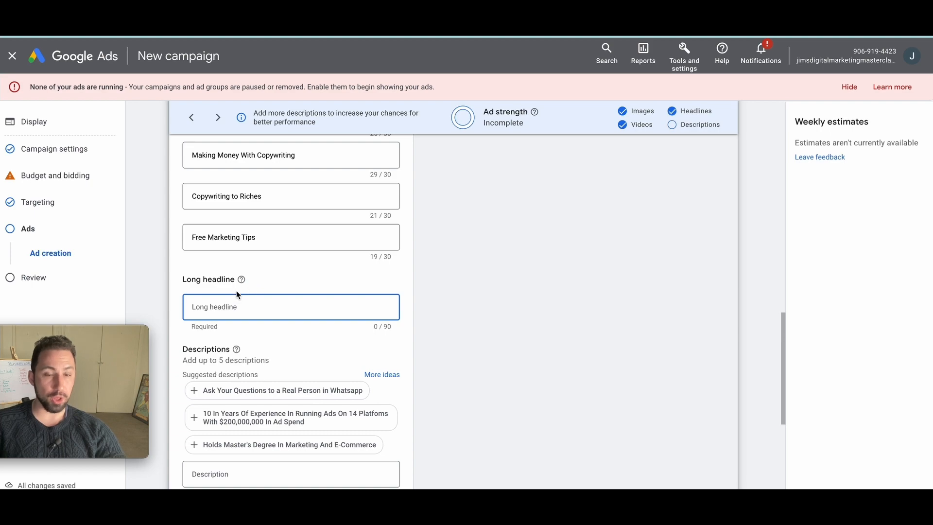
click(268, 269)
click(384, 328)
scroll(384, 330, down, 4)
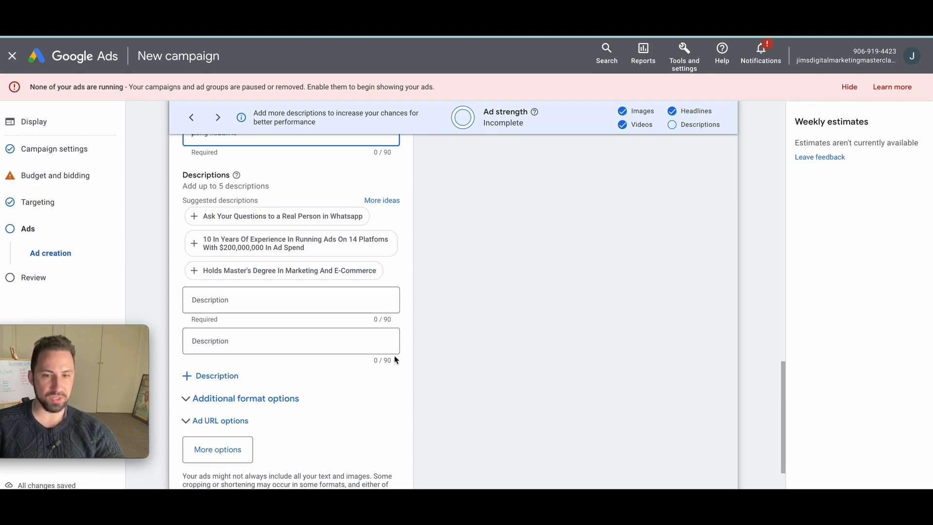
scroll(371, 325, up, 4)
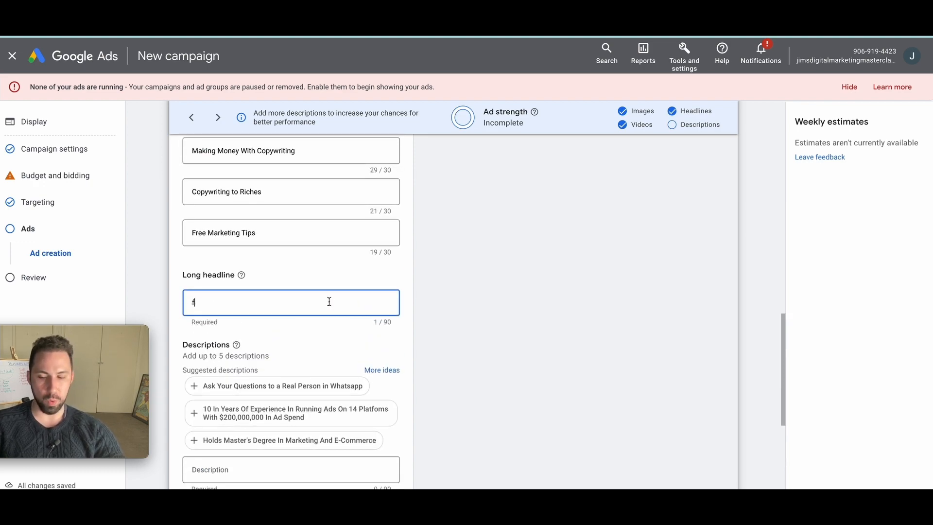
scroll(301, 293, up, 1)
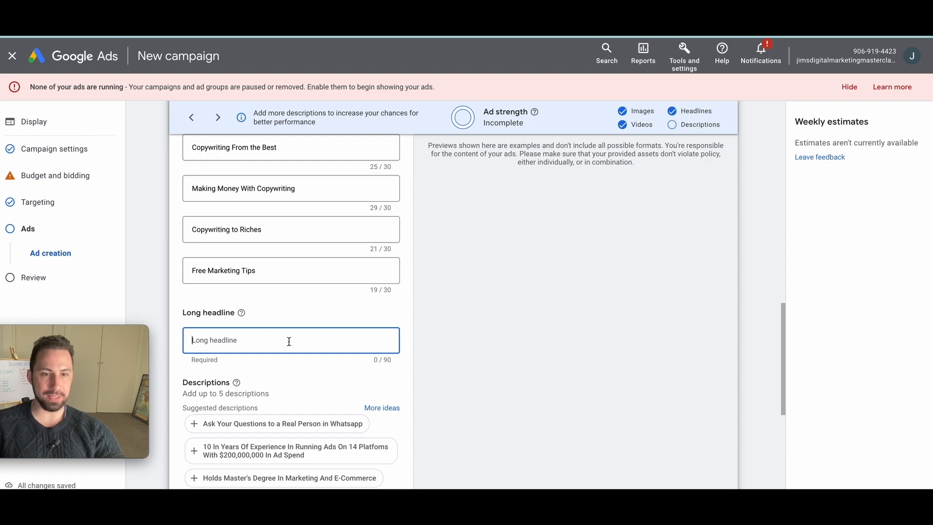
text(M)
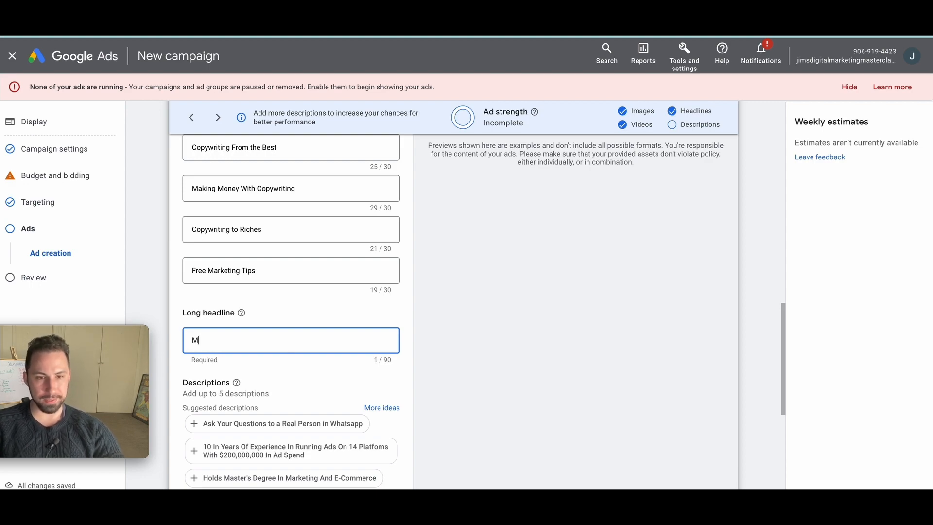
text(aking money with copywriting is now easier than ever. L)
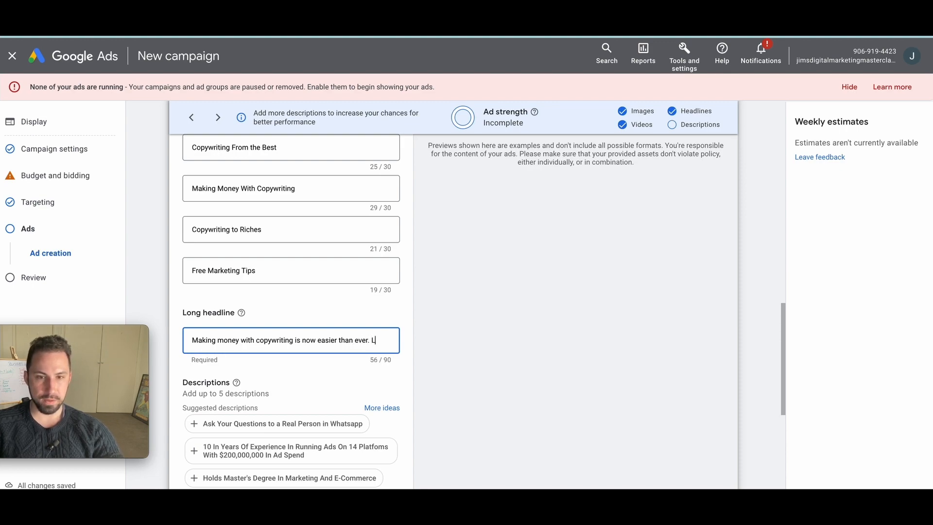
text(r)
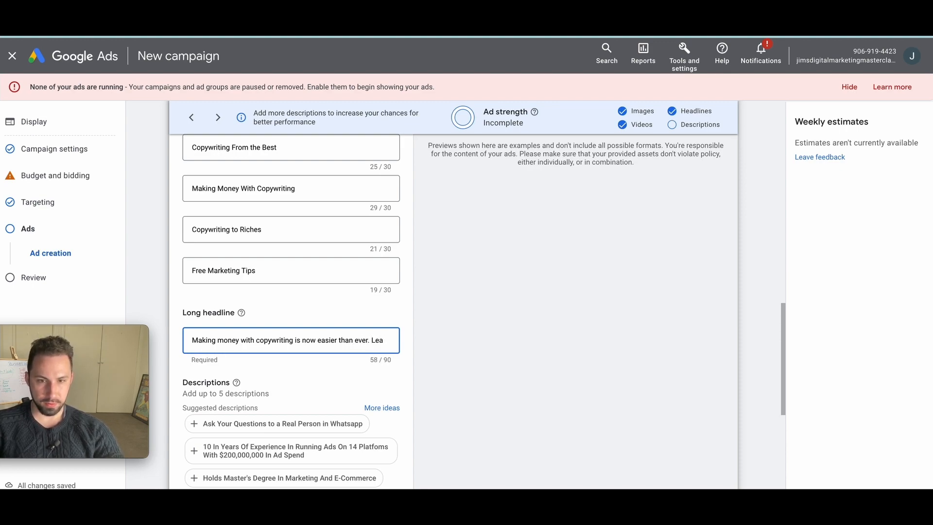
text( Yet your ti)
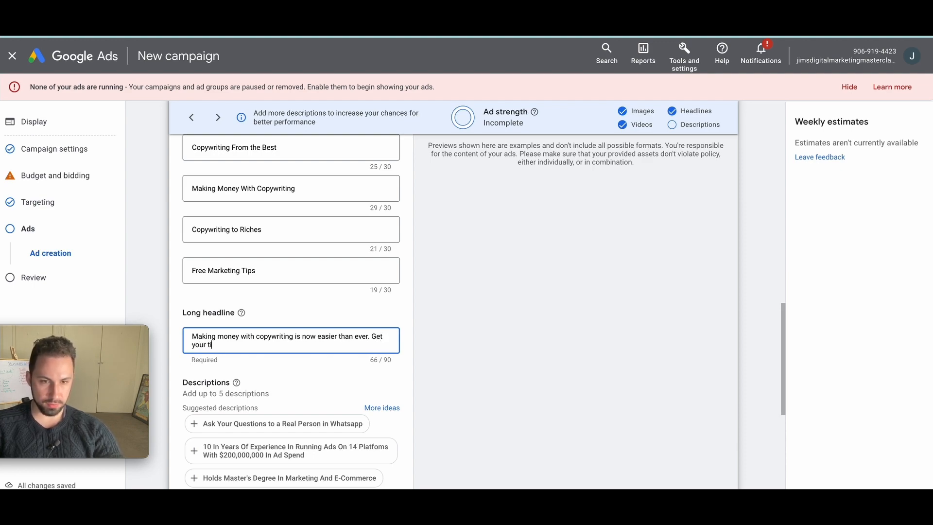
text(ck.)
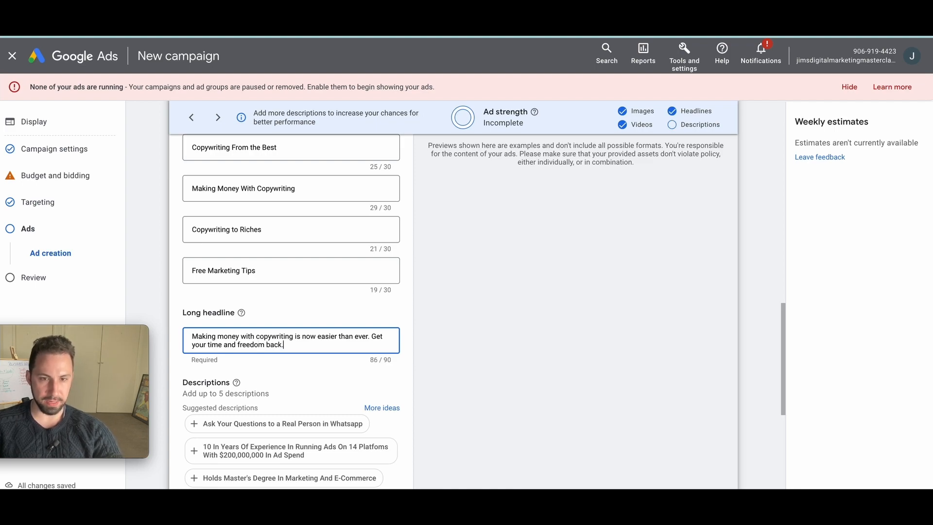
Step: Copy the full long headline text into the first description
triple_click(297, 341)
key(ctrl+c)
scroll(296, 369, down, 4)
click(288, 330)
key(ctrl+v)
scroll(289, 340, up, 2)
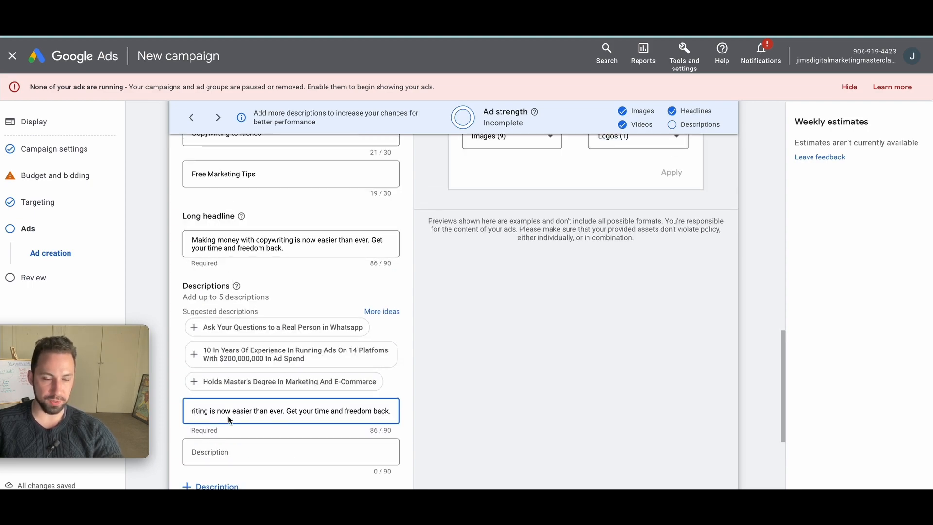
Step: Enter "Copywriting is transforming lives. Click this ad and see how." as the second description
scroll(228, 416, down, 1)
click(235, 425)
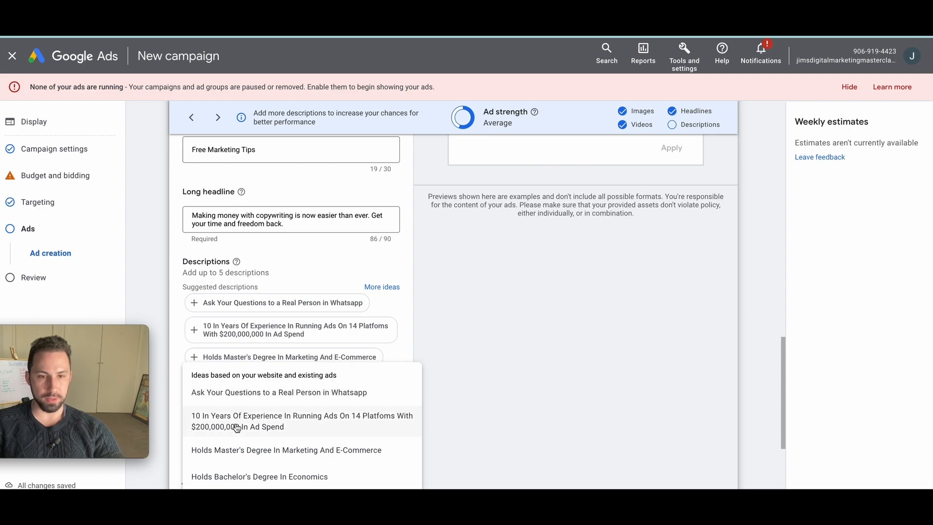
key(ctrl+v)
click(354, 427)
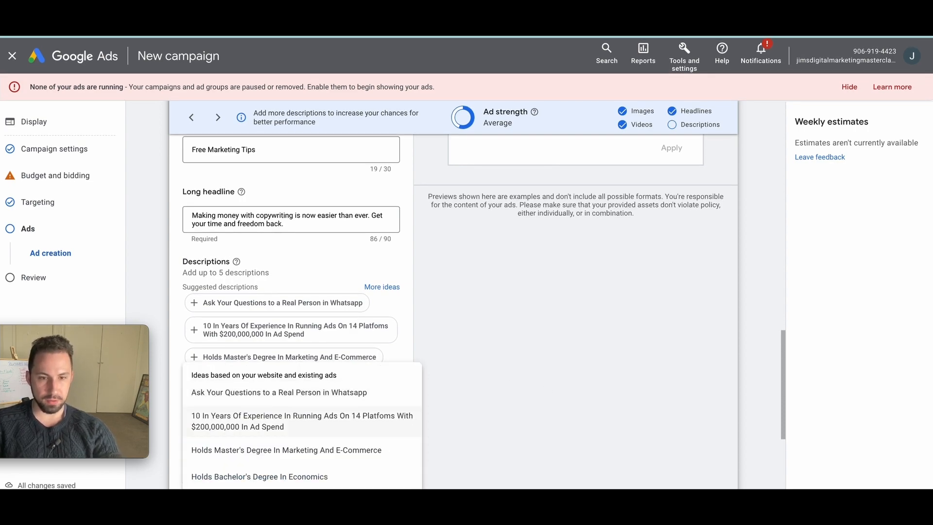
text(COPY)
double_click(339, 427)
text(c)
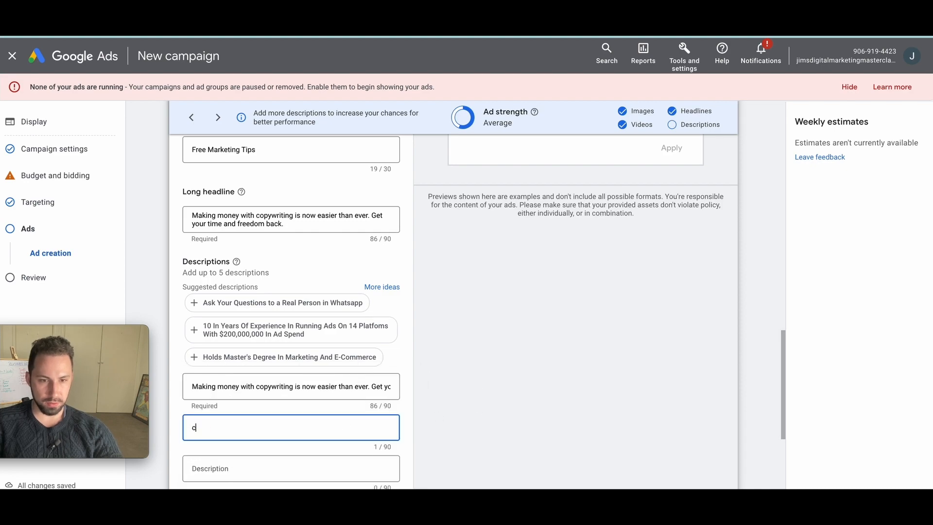
text(Oopywriting is transforming lives.)
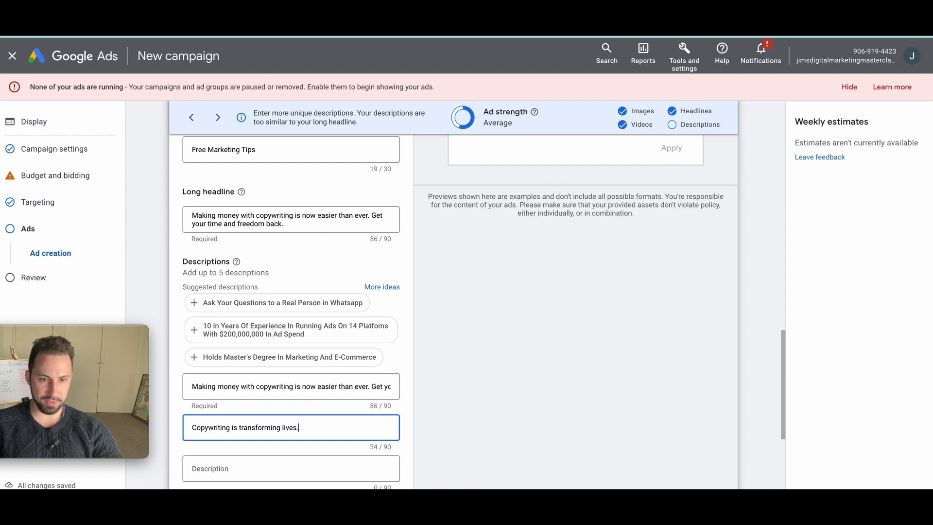
text(ee)
key(BackSpace)
key(BackSpace)
key(BackSpace)
key(BackSpace)
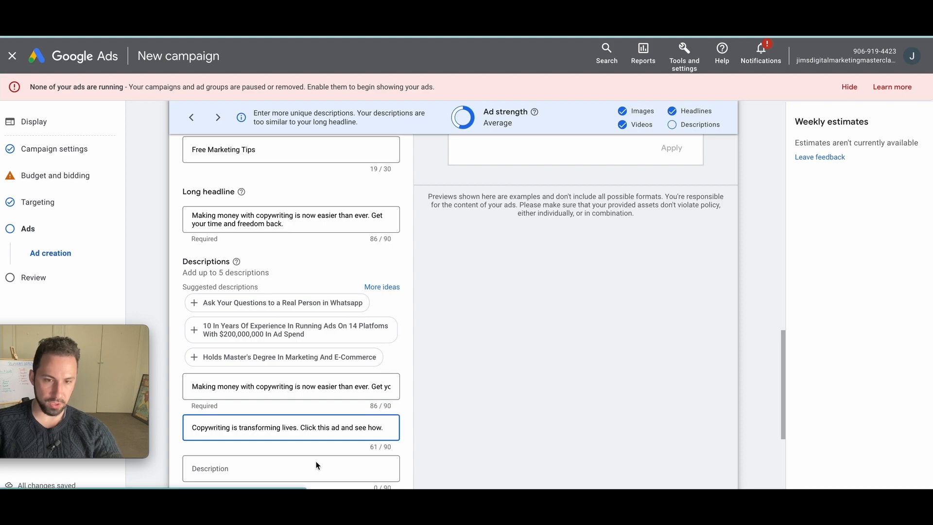
Step: Enter "Everyone thinks AI is damaging copywriting. But copywriters are making more money than ever." as the third description
click(262, 468)
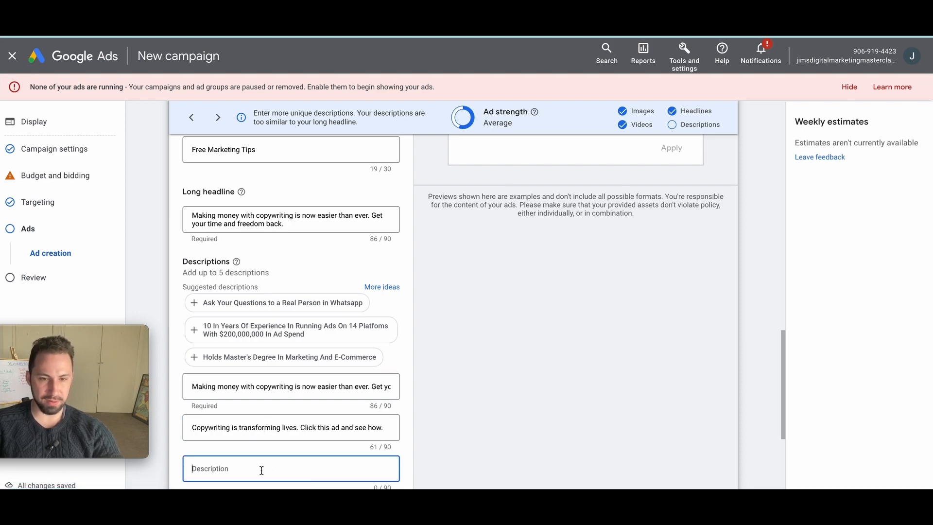
click(440, 365)
click(327, 421)
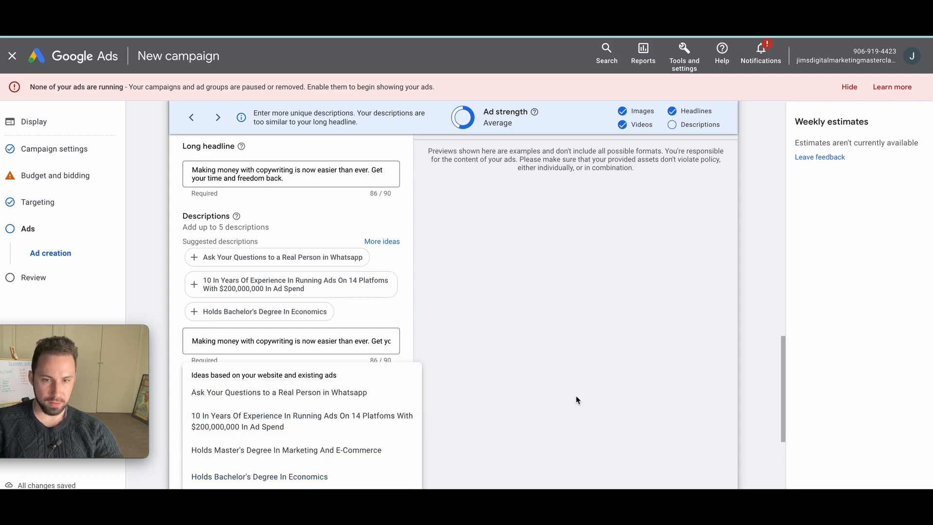
text(Everyone thinks AI is)
key(BackSpace)
key(BackSpace)
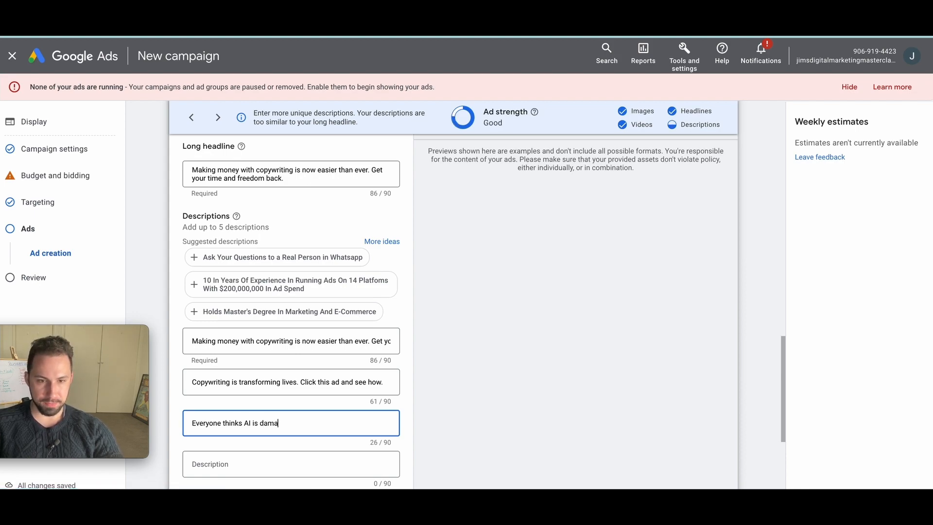
text(damaging copywriti)
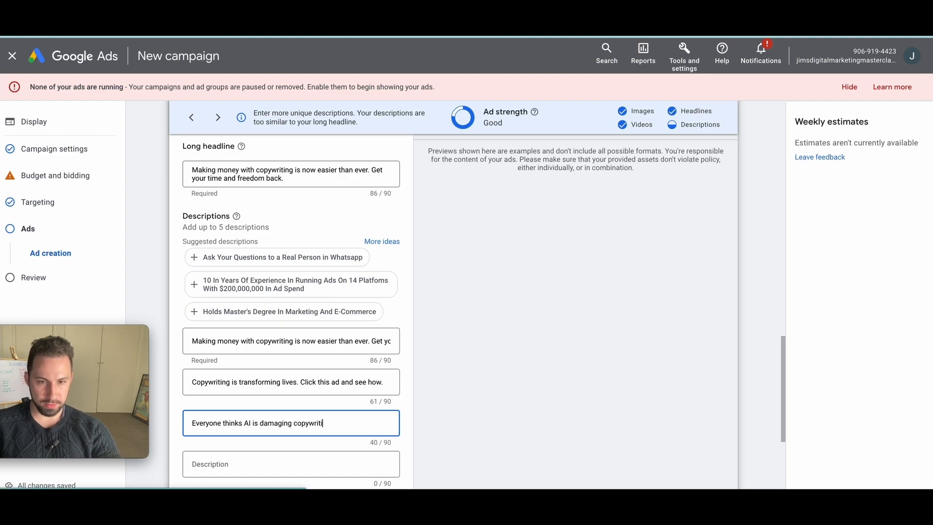
text(ng. But)
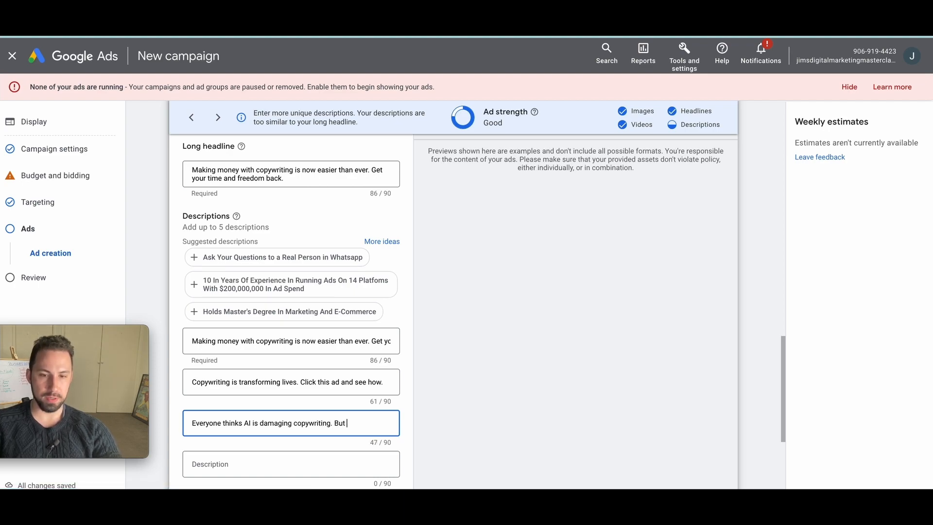
text( copywriters are making more money than ever.)
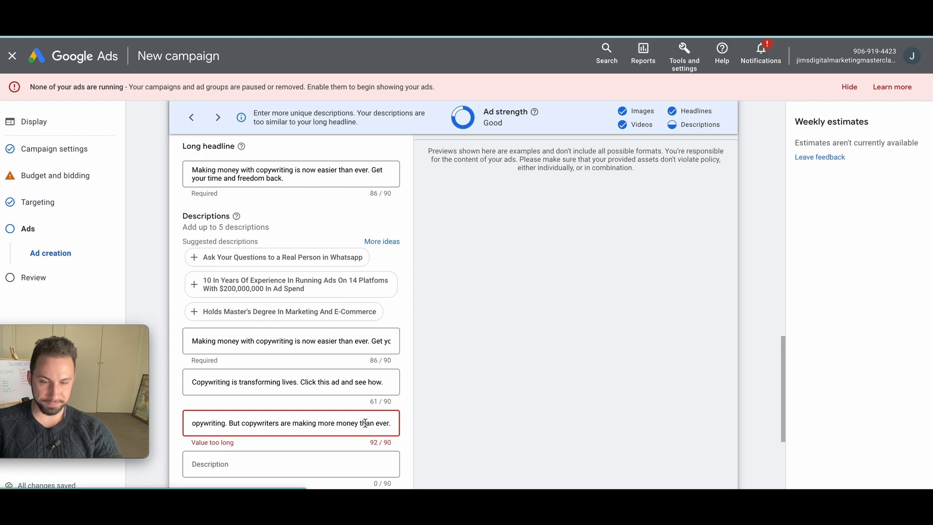
Step: Shorten the third description by removing the word "money" and read the text through
double_click(347, 423)
key(BackSpace)
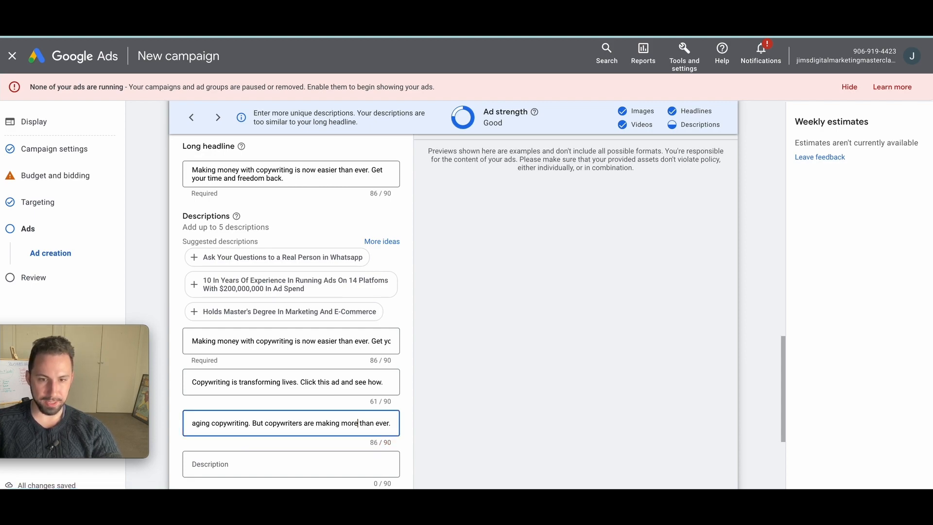
scroll(355, 424, left, 2)
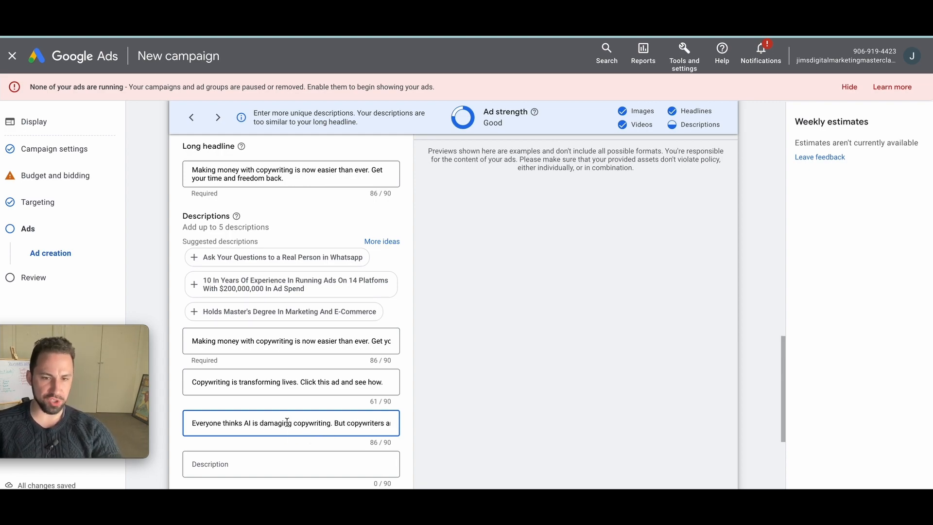
scroll(382, 426, right, 2)
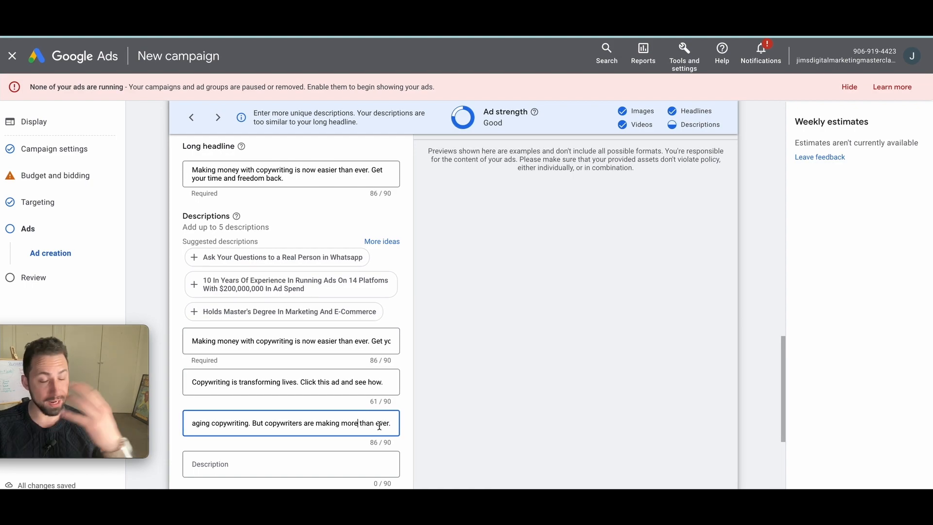
scroll(287, 466, down, 3)
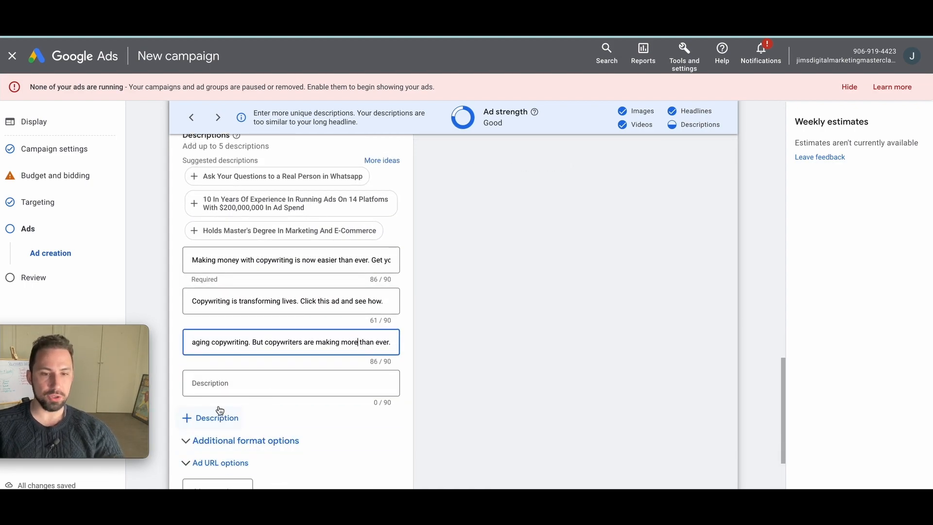
click(354, 370)
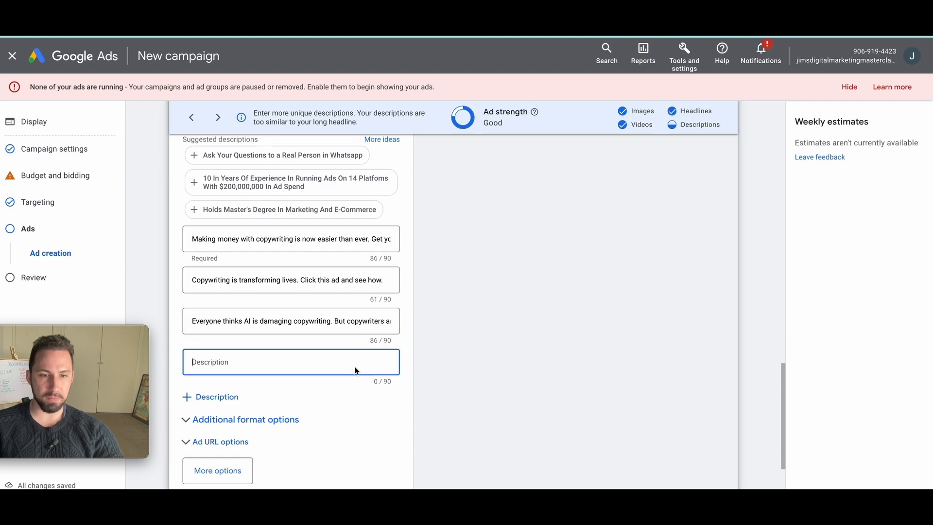
scroll(453, 324, up, 2)
click(453, 322)
scroll(449, 331, down, 5)
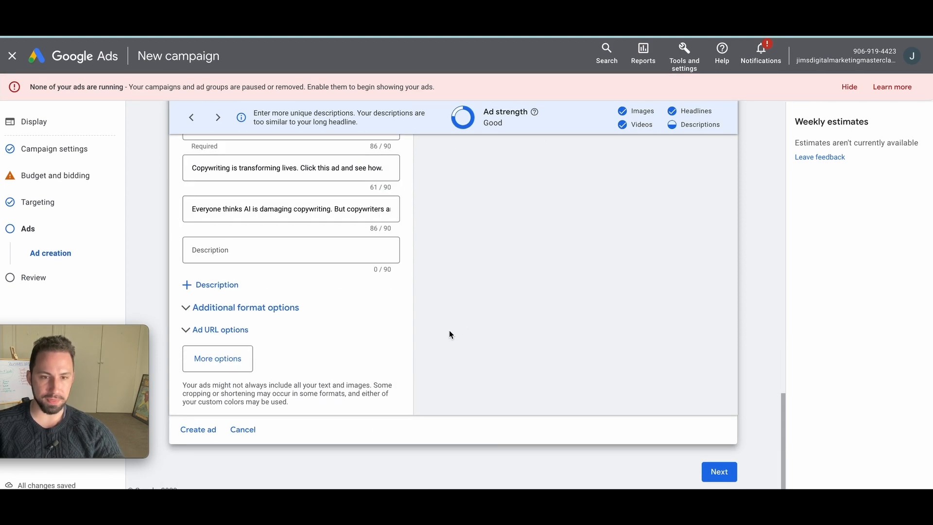
Step: Review the assembled ad, checking its preview for websites and apps against the entered business name, images and logo
scroll(449, 331, up, 15)
scroll(452, 345, down, 6)
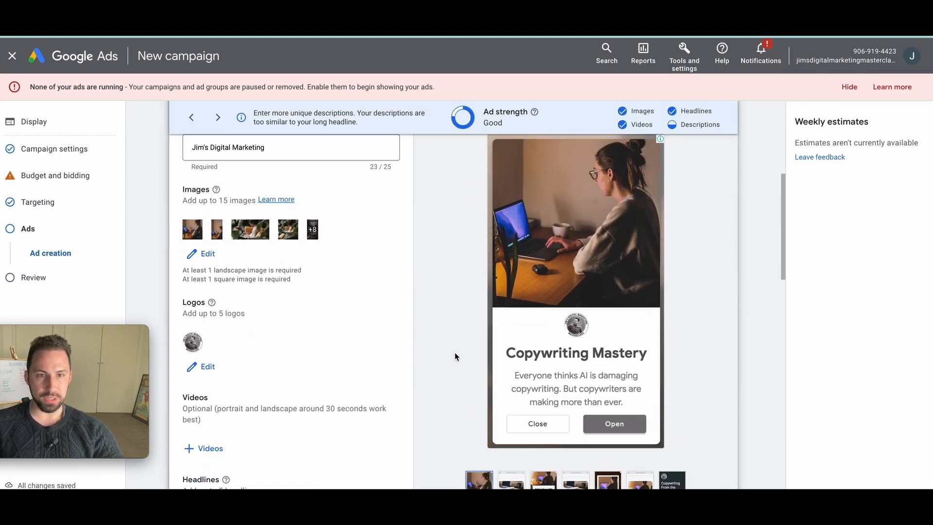
scroll(561, 280, up, 2)
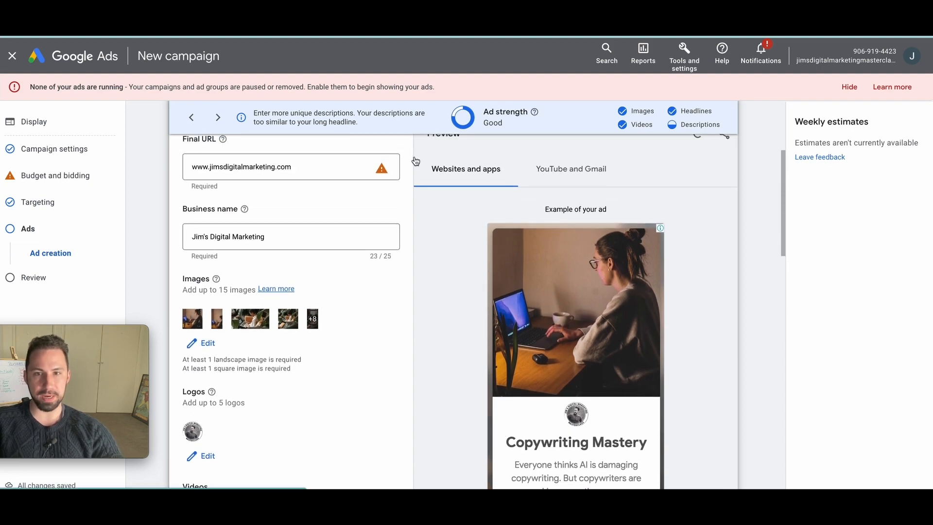
scroll(492, 225, down, 1)
scroll(546, 344, down, 1)
scroll(573, 441, up, 2)
scroll(572, 441, up, 2)
scroll(570, 441, down, 1)
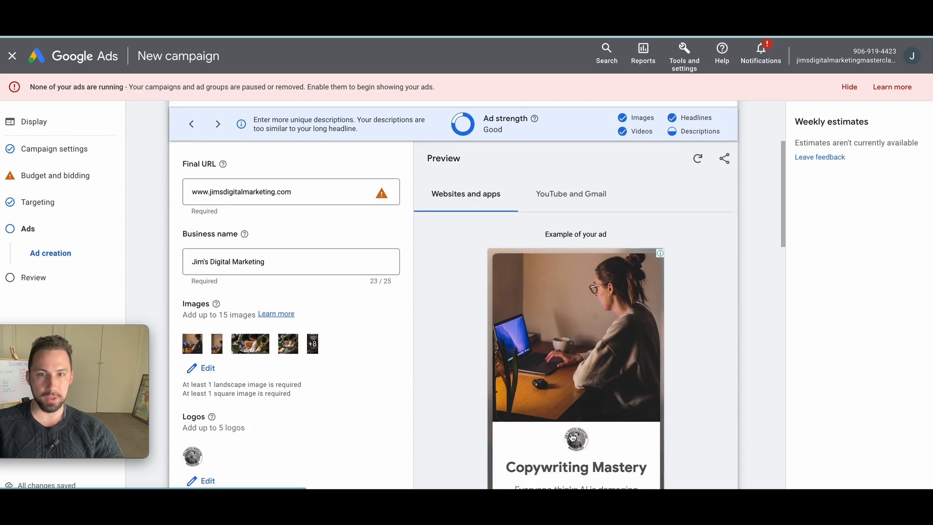
scroll(568, 441, up, 2)
scroll(568, 440, down, 5)
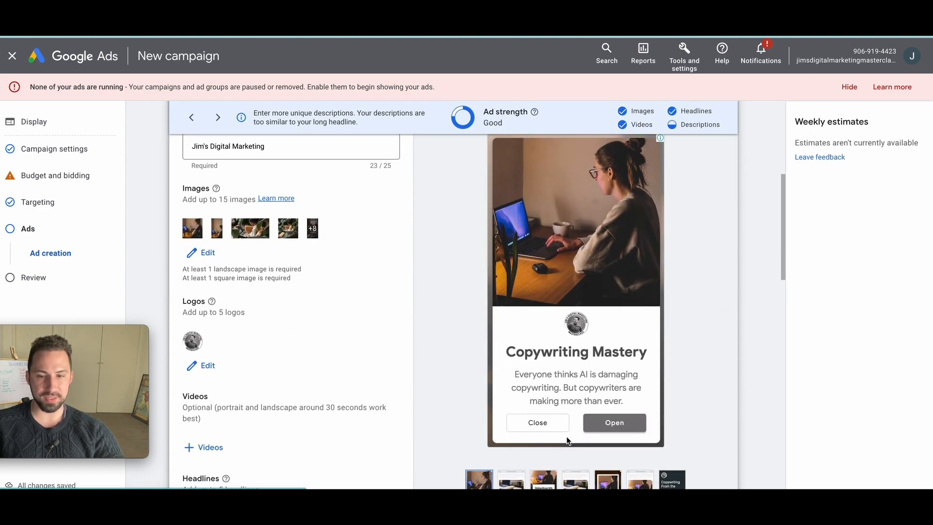
Step: Go through the alternative example layouts of the ad in the websites and apps preview
click(519, 482)
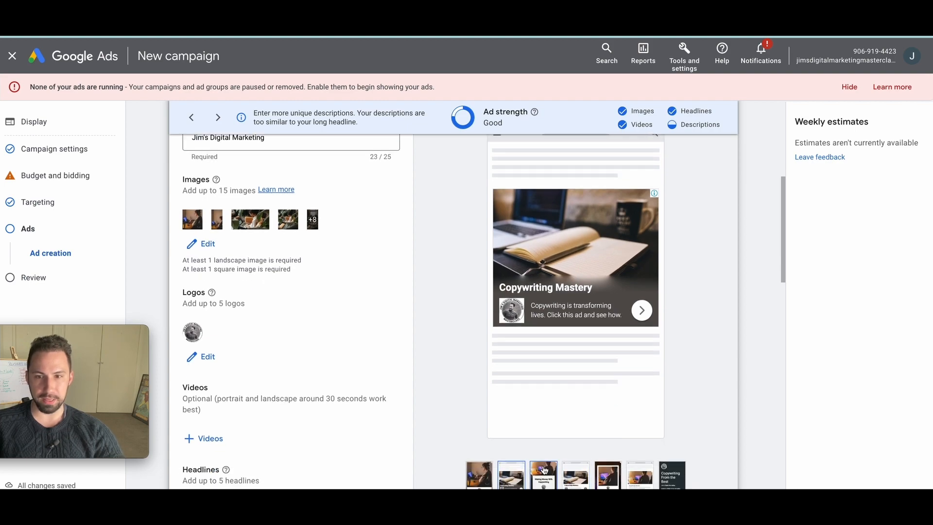
click(544, 471)
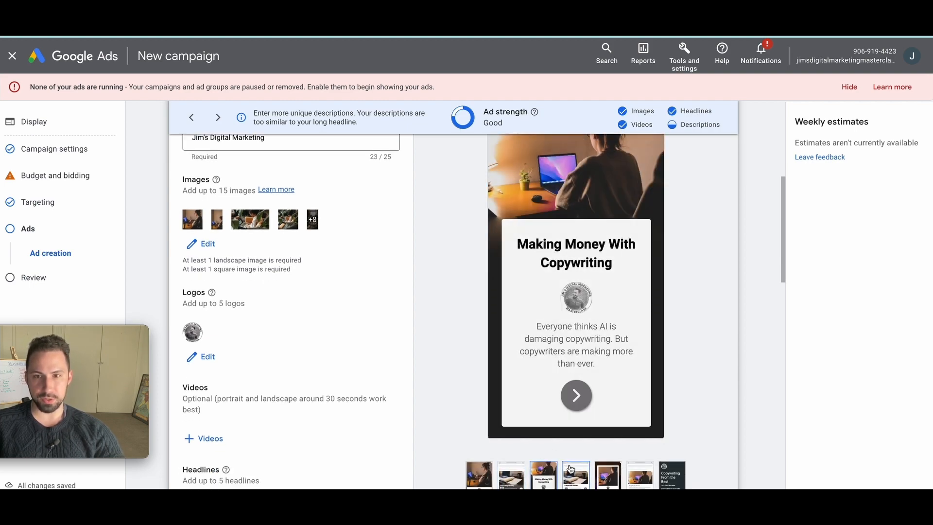
click(573, 473)
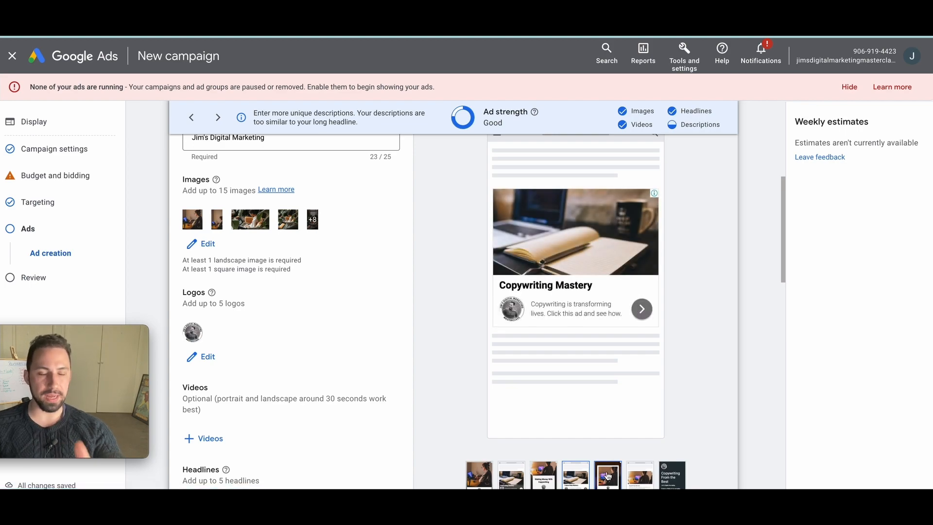
click(634, 474)
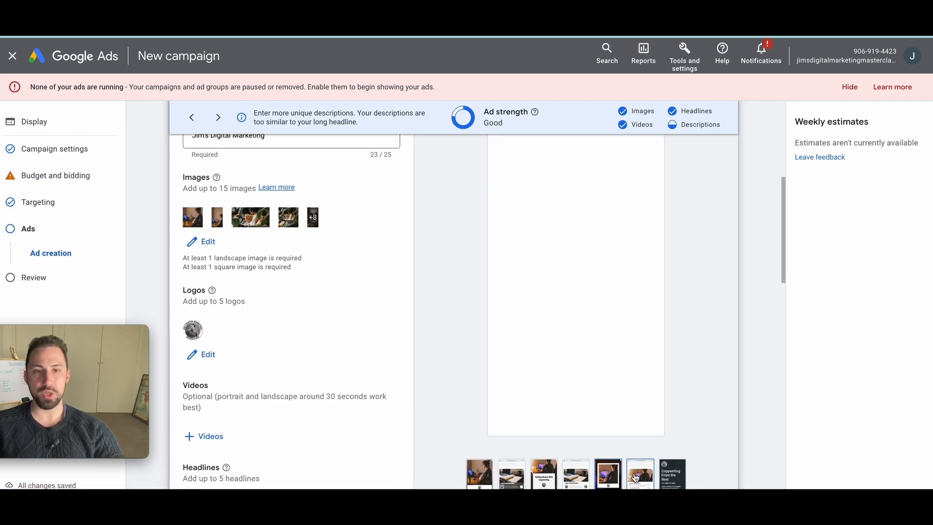
Step: Look through the remaining website and app layouts of the ad, expanding the list to show additional examples
scroll(638, 471, up, 1)
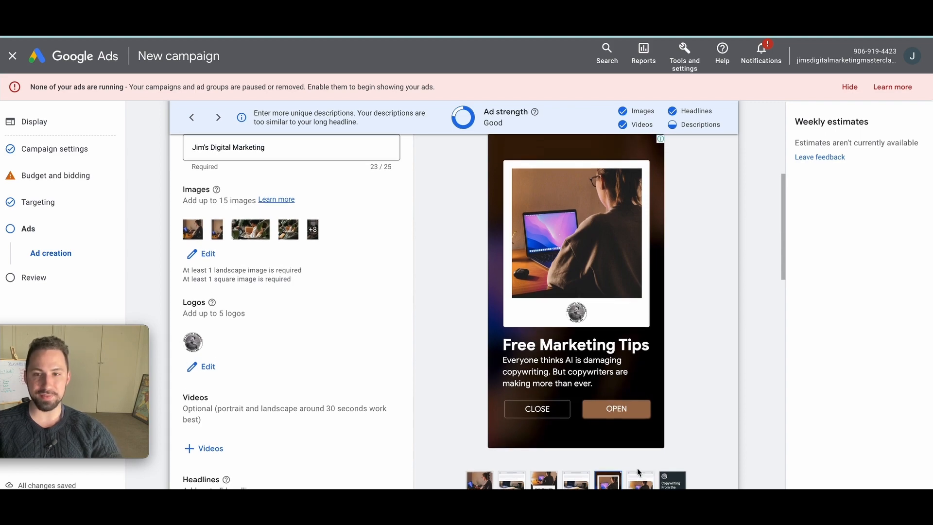
click(670, 478)
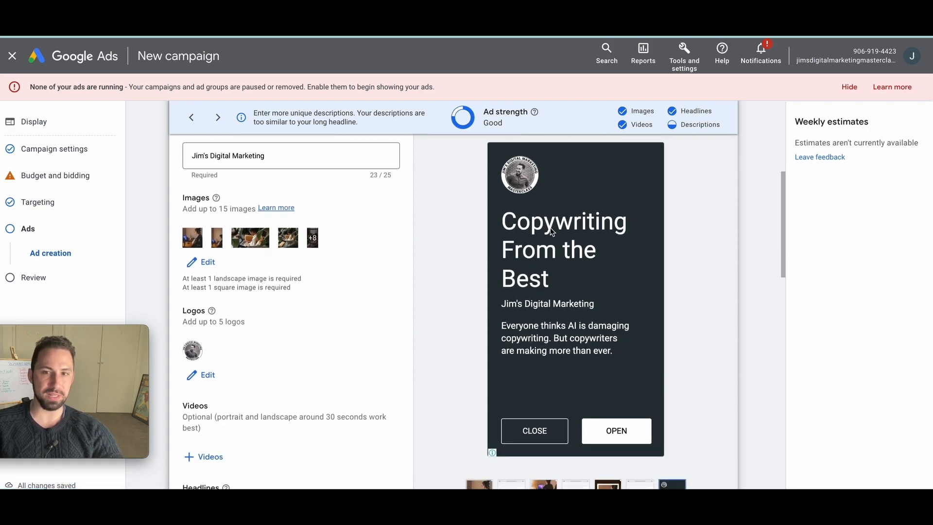
scroll(558, 296, up, 1)
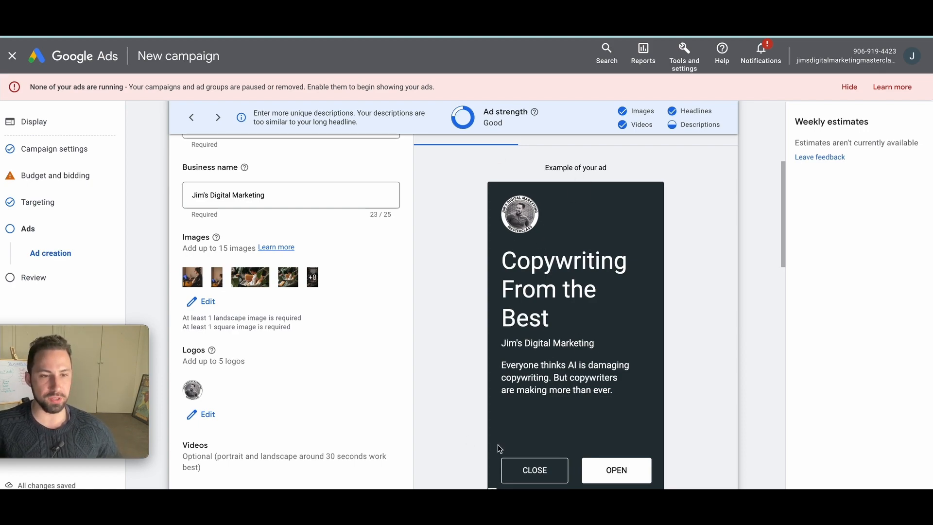
scroll(582, 378, down, 5)
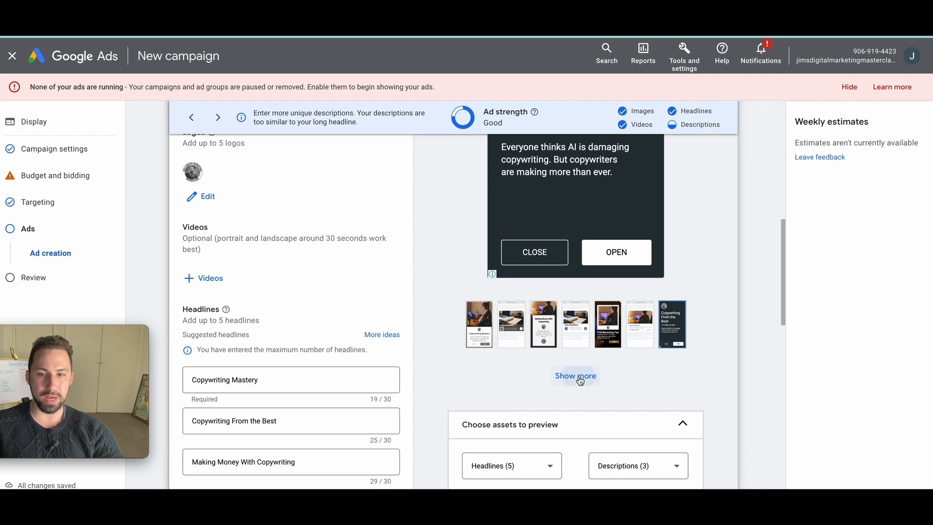
click(580, 379)
scroll(578, 364, down, 1)
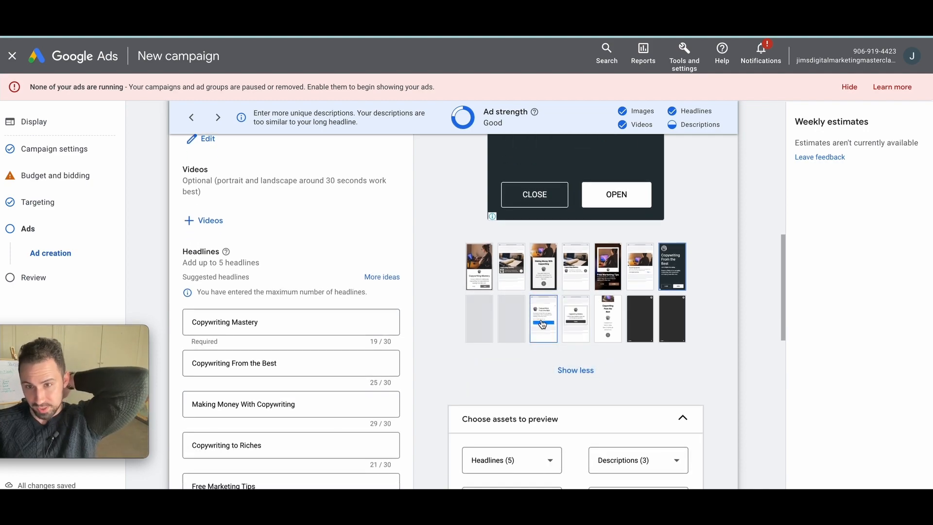
click(470, 310)
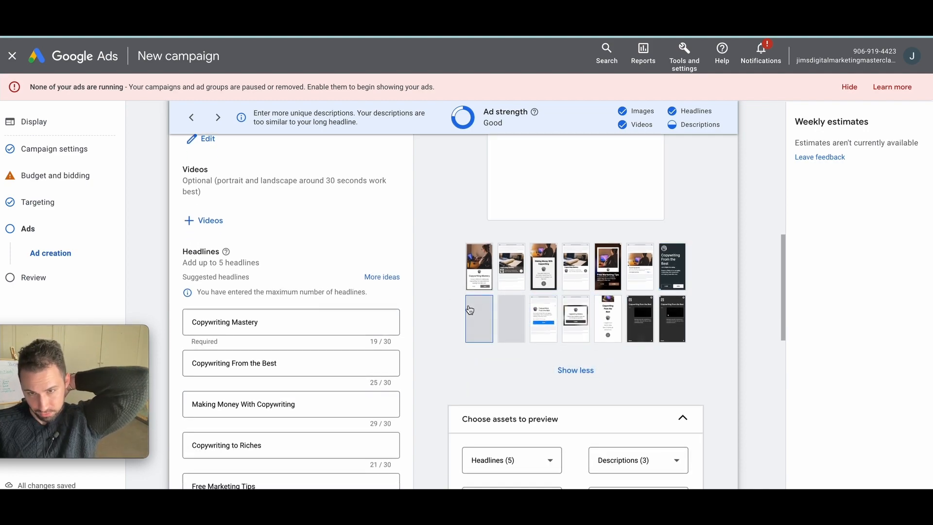
scroll(497, 319, up, 5)
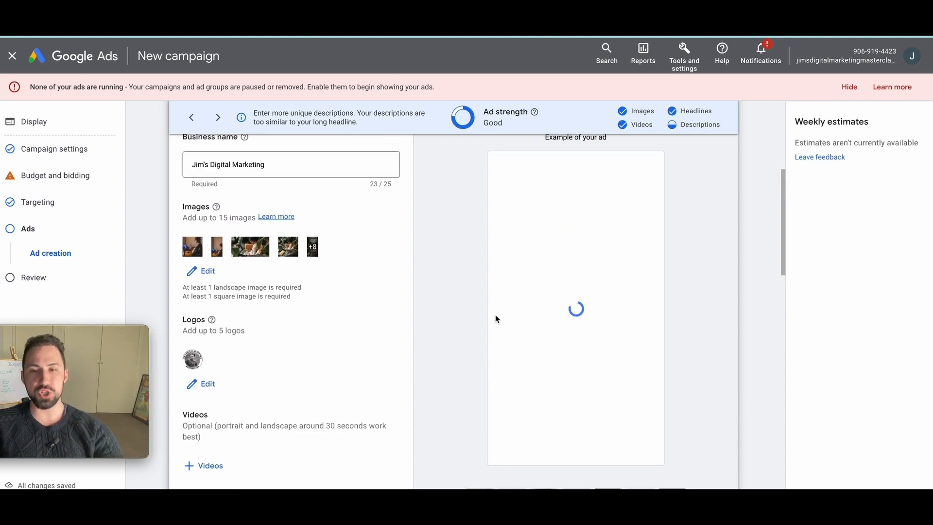
Step: Switch the ad preview to YouTube and Gmail and examine the first YouTube example's image, headline and description
scroll(511, 285, up, 5)
click(559, 370)
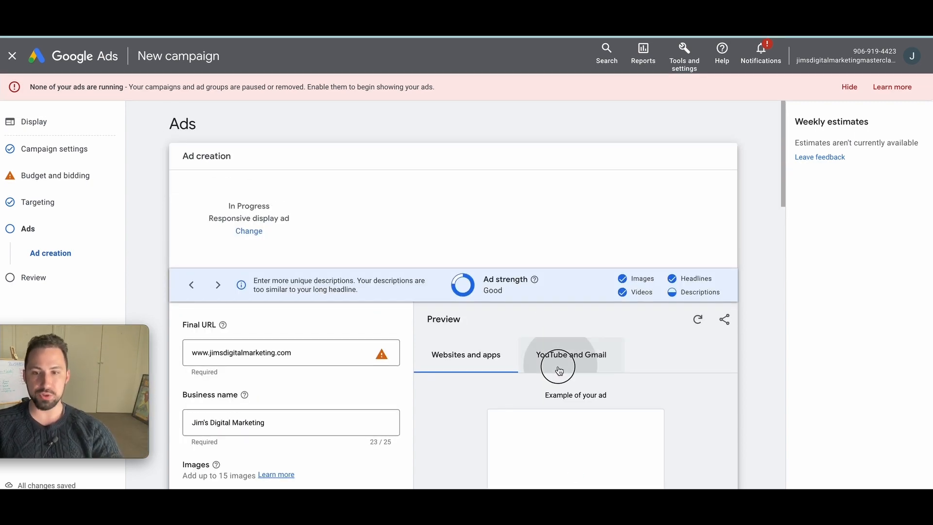
scroll(560, 374, down, 5)
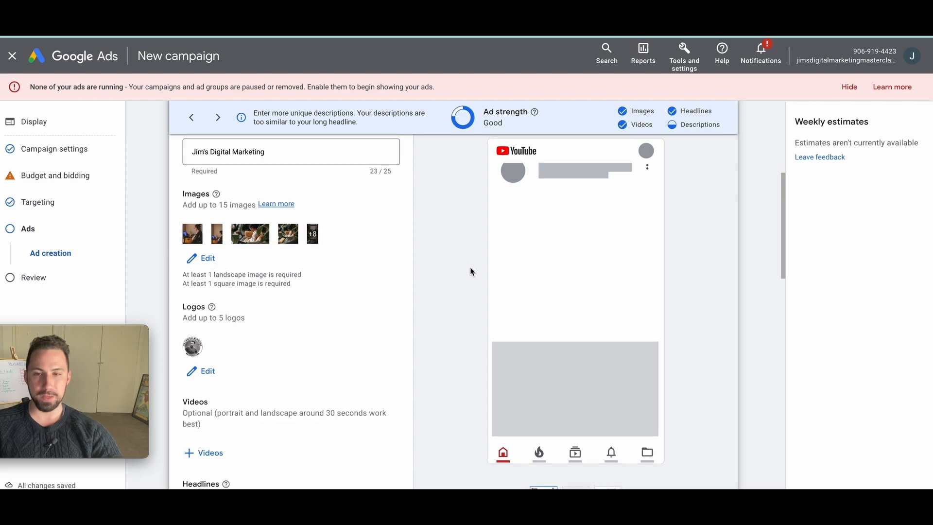
scroll(471, 272, up, 1)
scroll(470, 271, down, 1)
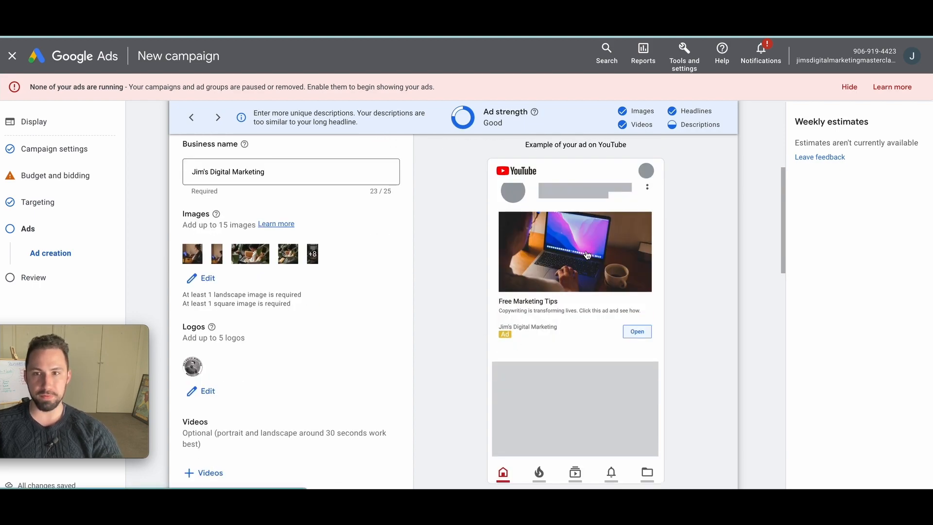
scroll(587, 254, up, 3)
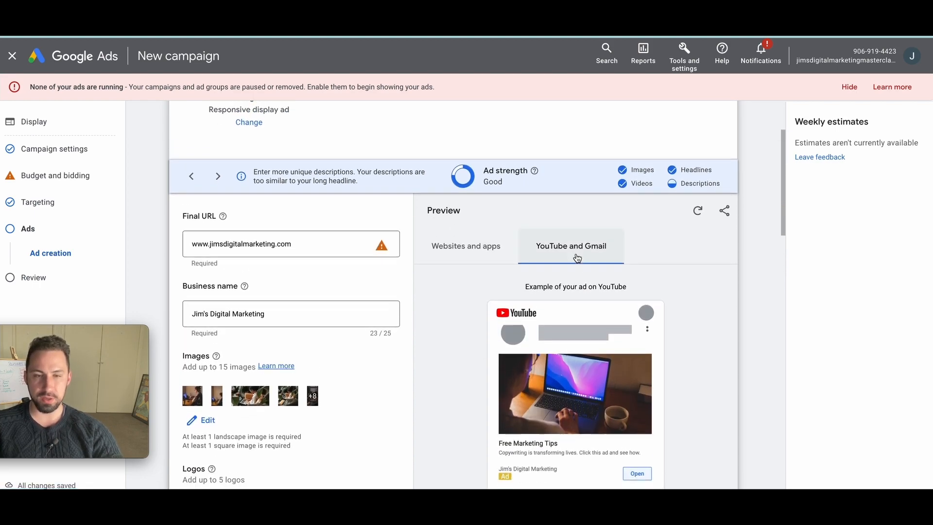
scroll(573, 257, down, 7)
scroll(570, 259, up, 1)
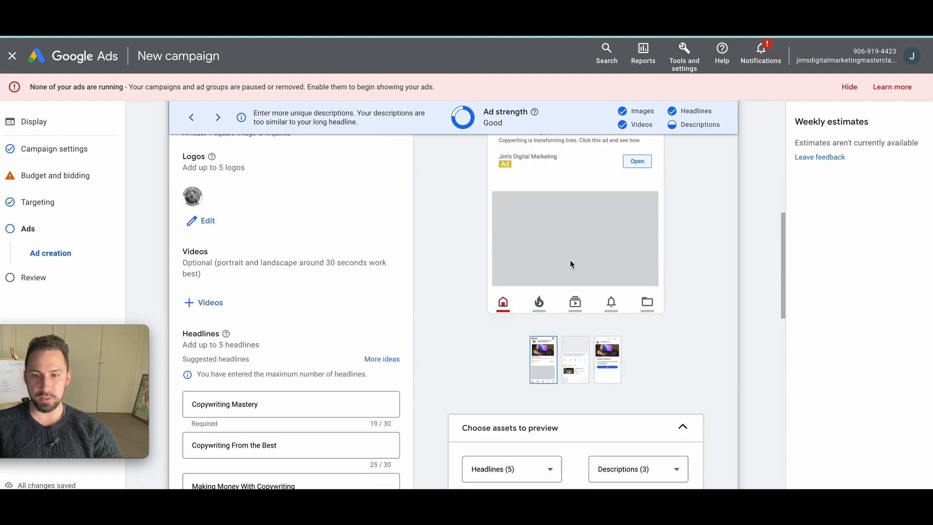
scroll(569, 263, up, 7)
scroll(571, 260, down, 3)
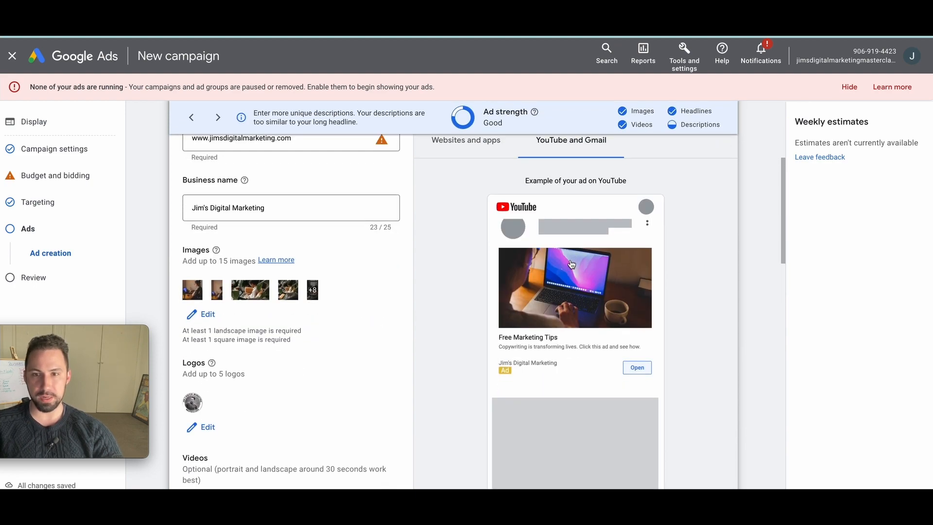
scroll(572, 263, down, 1)
scroll(571, 262, up, 1)
scroll(558, 233, down, 2)
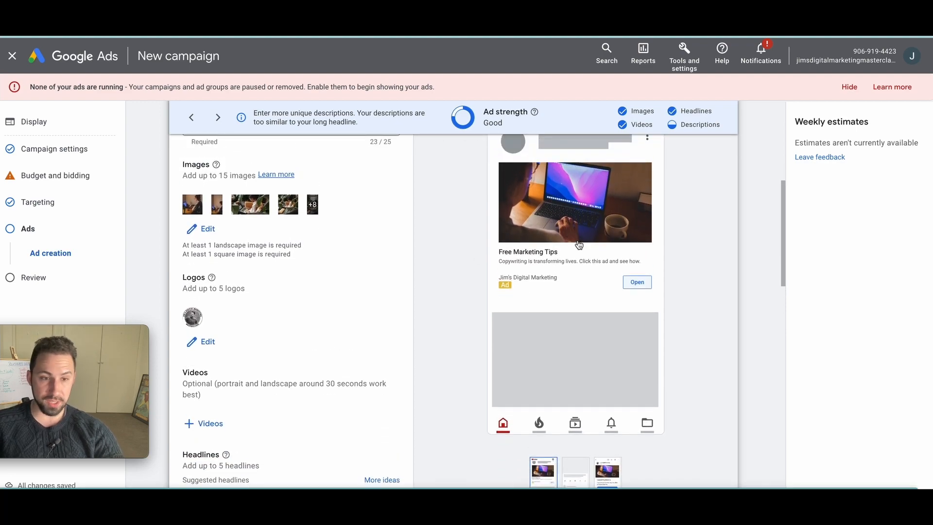
scroll(584, 213, up, 3)
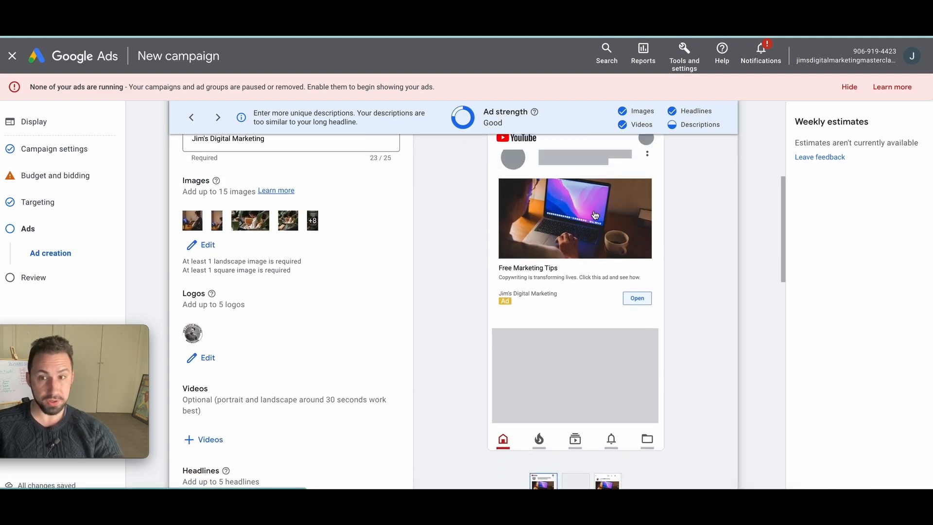
Step: View the second YouTube layout and the Gmail layout of the ad in the preview
scroll(591, 298, down, 5)
click(563, 373)
scroll(585, 326, up, 5)
scroll(582, 325, down, 2)
scroll(591, 322, down, 2)
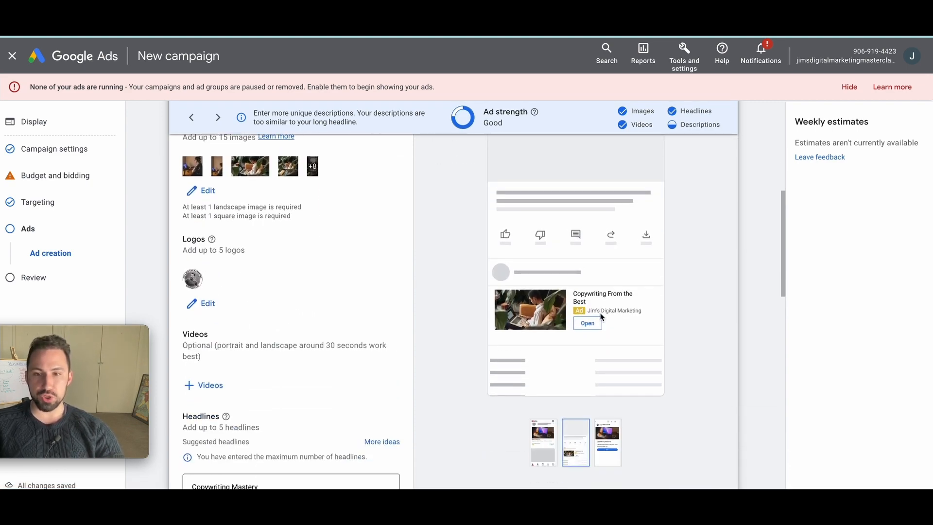
click(608, 442)
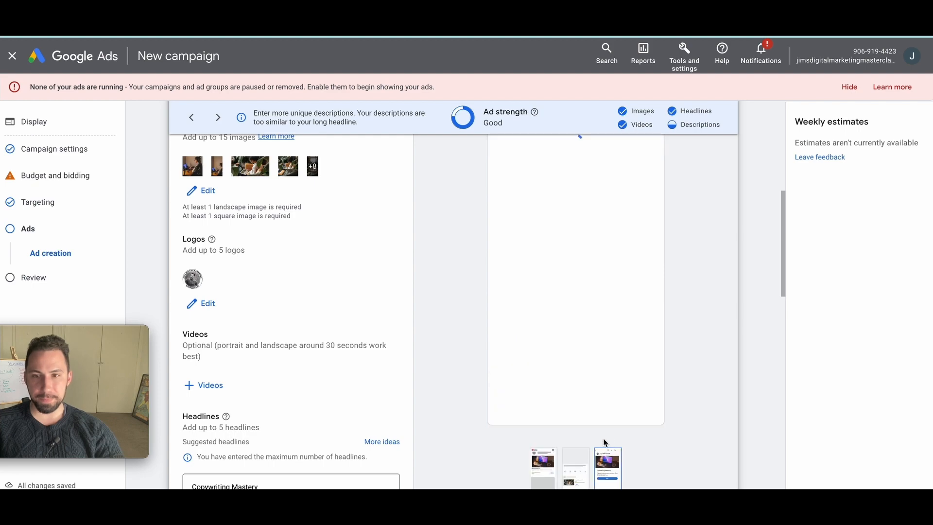
scroll(614, 293, up, 2)
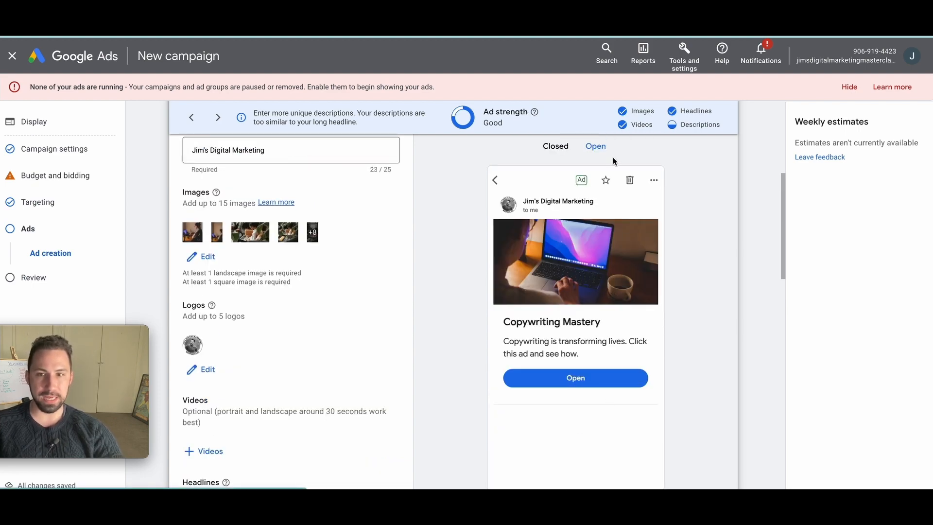
Step: Look over the assets available for preview, the entered headlines and descriptions, and the ad strength rating
scroll(595, 295, down, 3)
scroll(595, 295, down, 5)
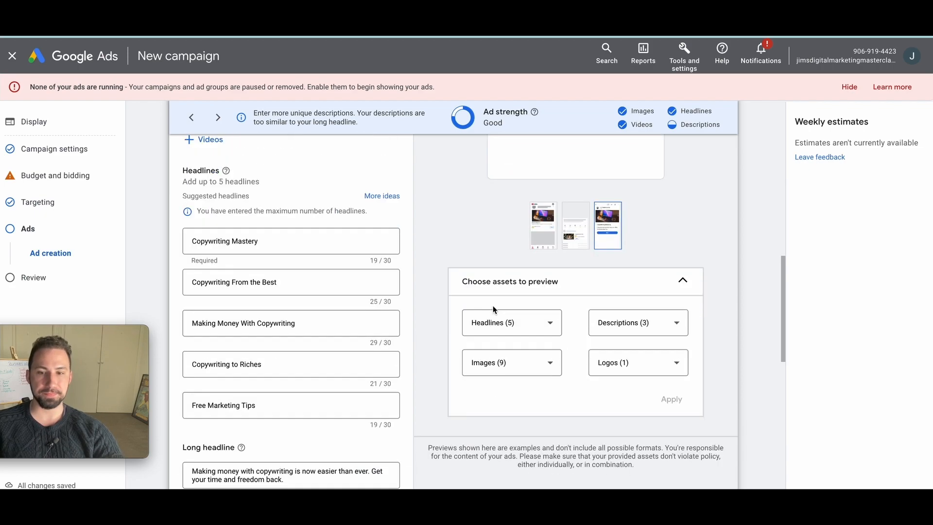
scroll(538, 258, down, 7)
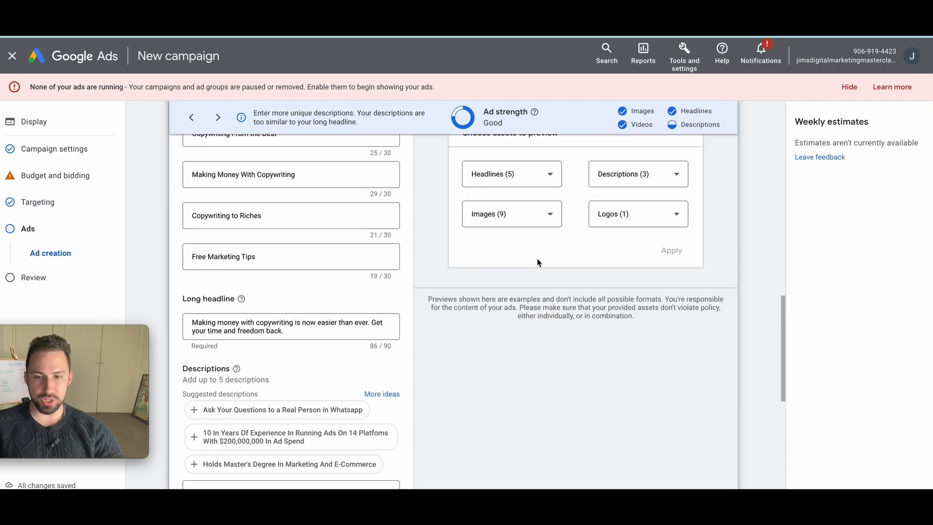
scroll(536, 257, up, 15)
scroll(527, 255, up, 2)
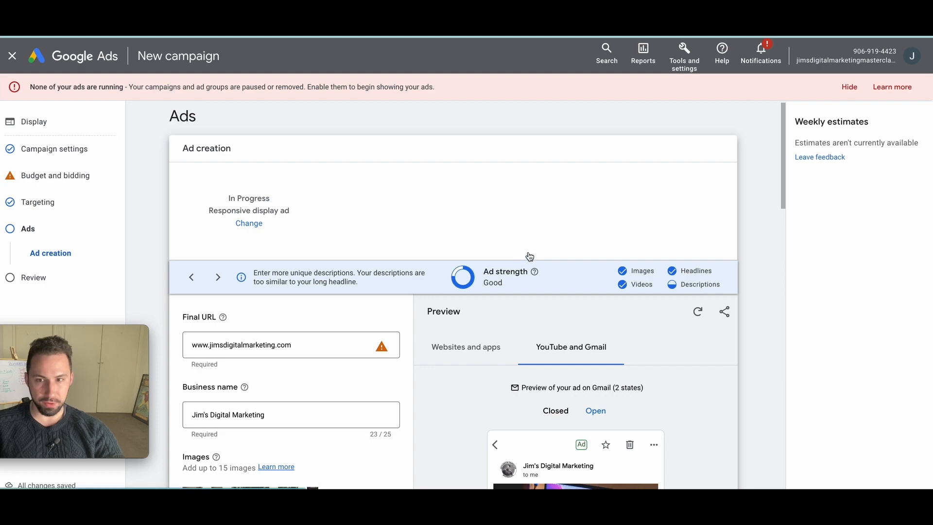
scroll(532, 277, down, 4)
scroll(527, 278, up, 3)
scroll(520, 273, up, 1)
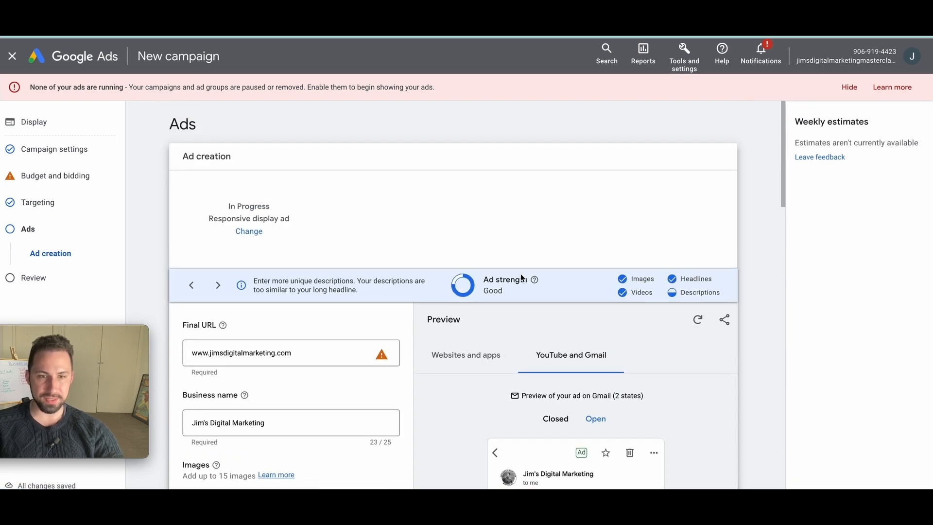
Step: Save the completed responsive display ad and continue to the campaign review
scroll(520, 273, down, 15)
click(223, 479)
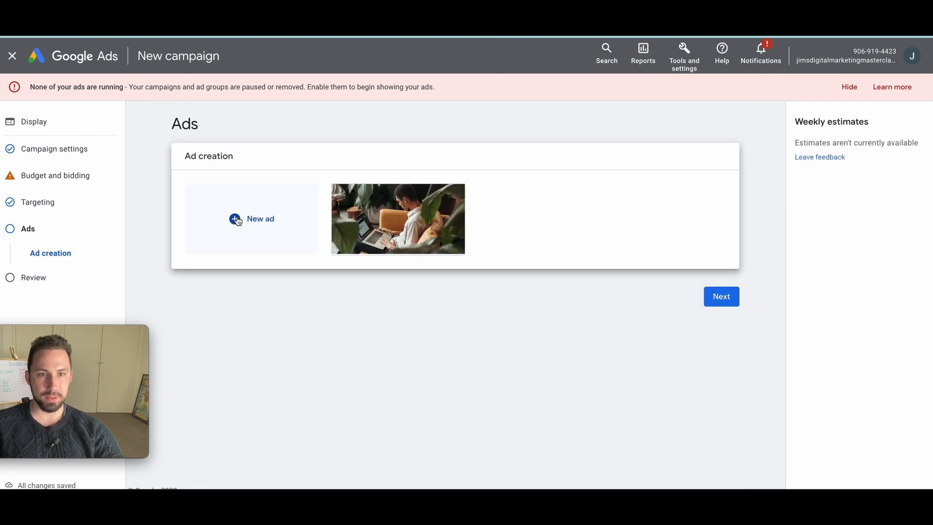
click(723, 302)
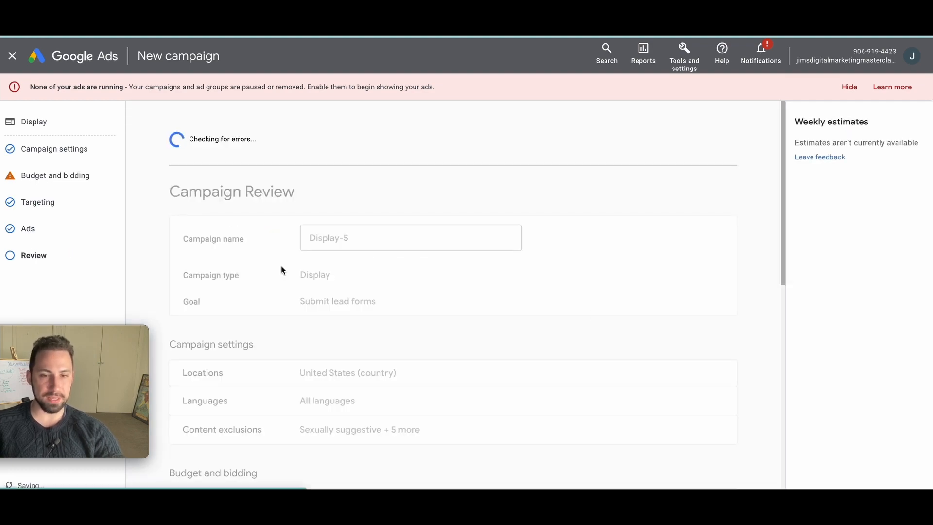
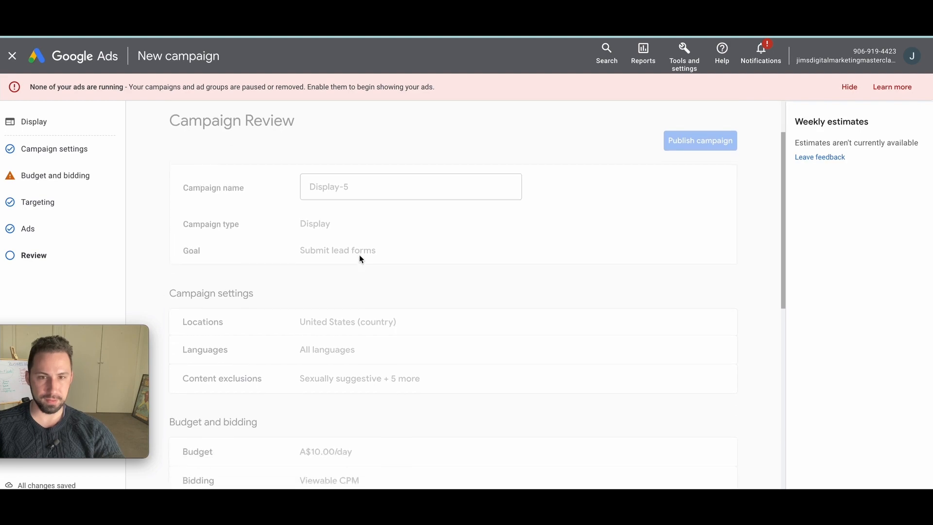
Step: Look over the campaign review and shorten the campaign name to "Display" by removing its number suffix
scroll(359, 255, down, 4)
scroll(360, 255, down, 1)
scroll(359, 255, up, 8)
click(360, 213)
key(BackSpace)
key(BackSpace)
click(512, 300)
Step: Check the ad group's targeted audience segments from the review, and return to the campaign review
scroll(508, 301, down, 6)
scroll(412, 349, down, 1)
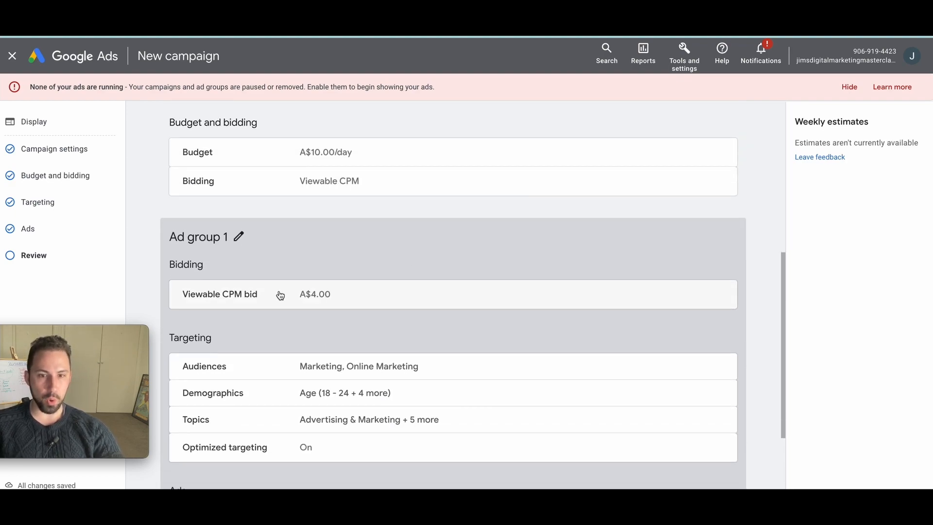
click(272, 359)
click(306, 364)
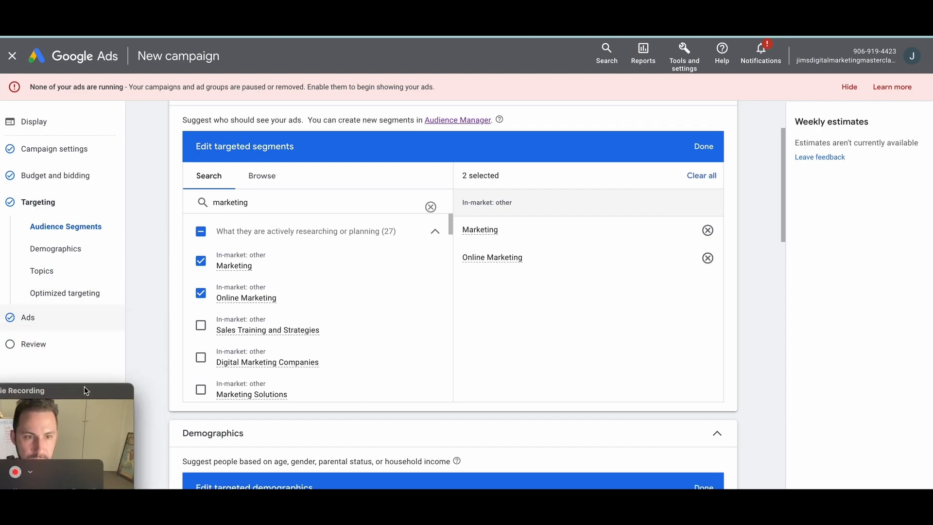
click(65, 344)
Step: Extend the campaign name to "Display - Brand Awareness - Marketing Online marketing", checking the targeted audiences for the wording
click(381, 211)
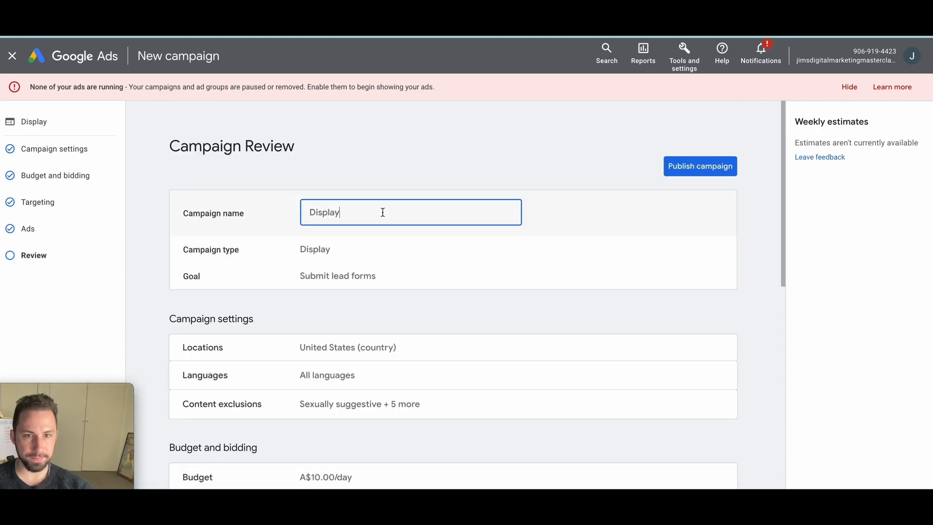
text(- Brand )
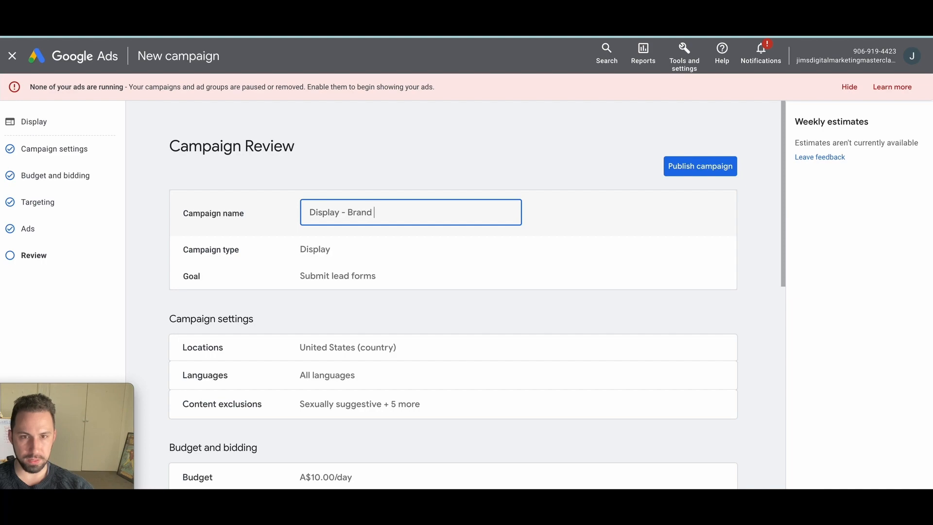
text(WaAwar)
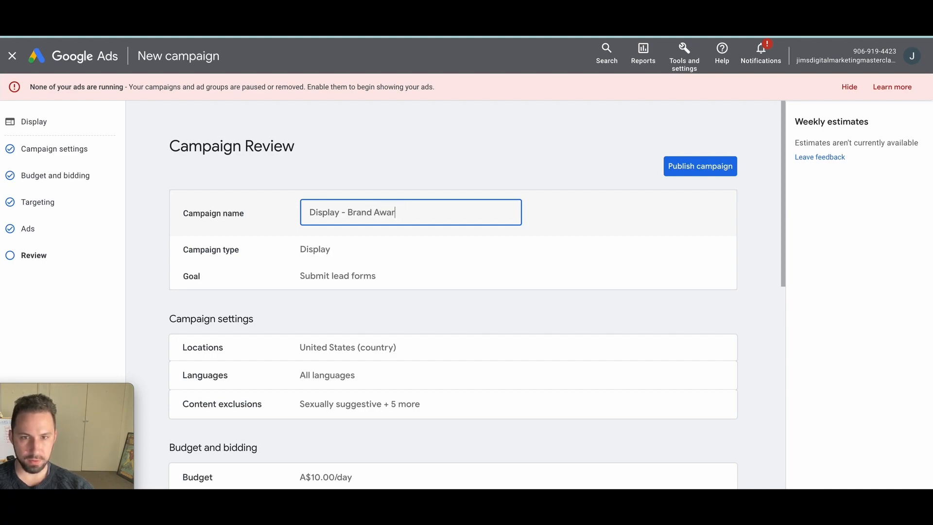
text(eness - M)
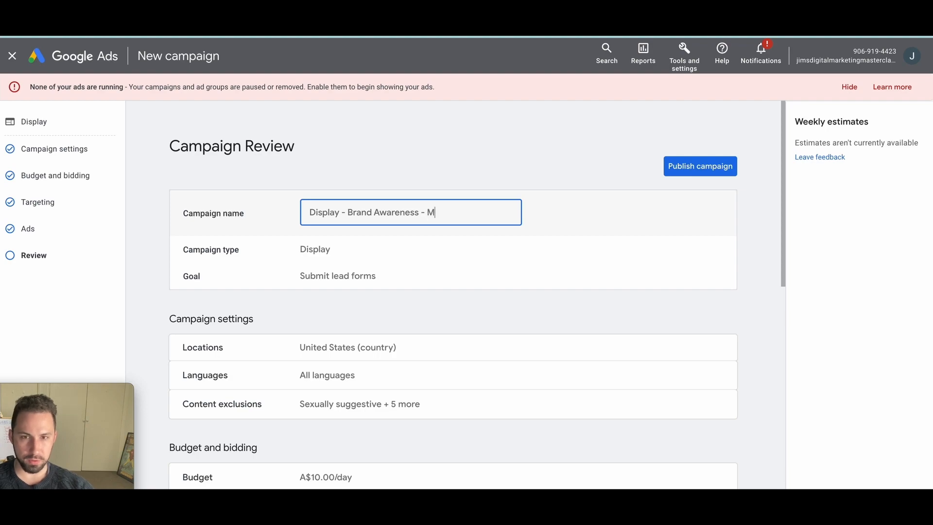
scroll(356, 271, down, 4)
scroll(362, 354, down, 3)
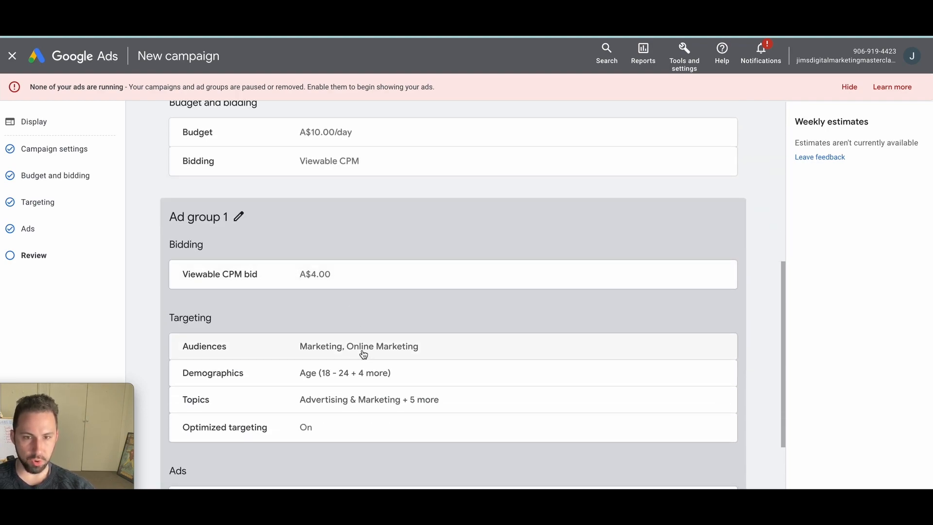
scroll(364, 350, up, 7)
text(arketing o)
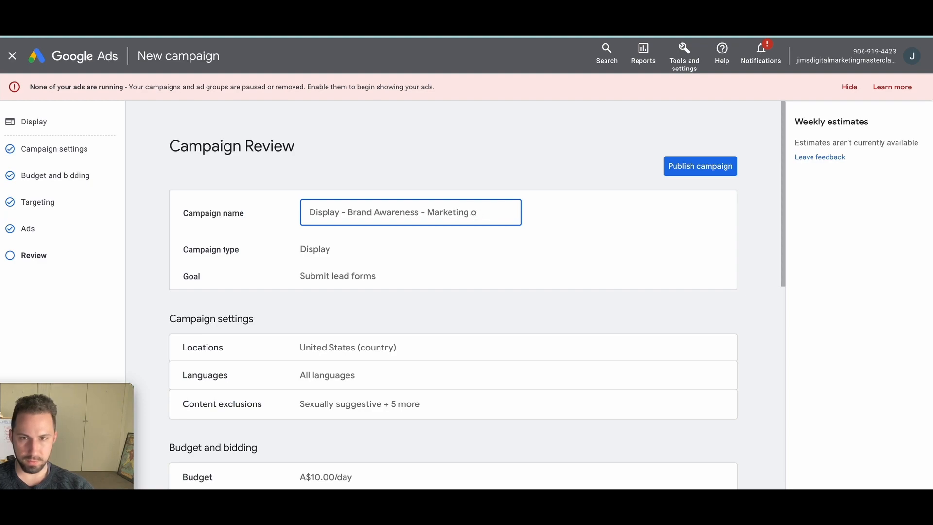
text(nline marketing)
scroll(386, 333, down, 1)
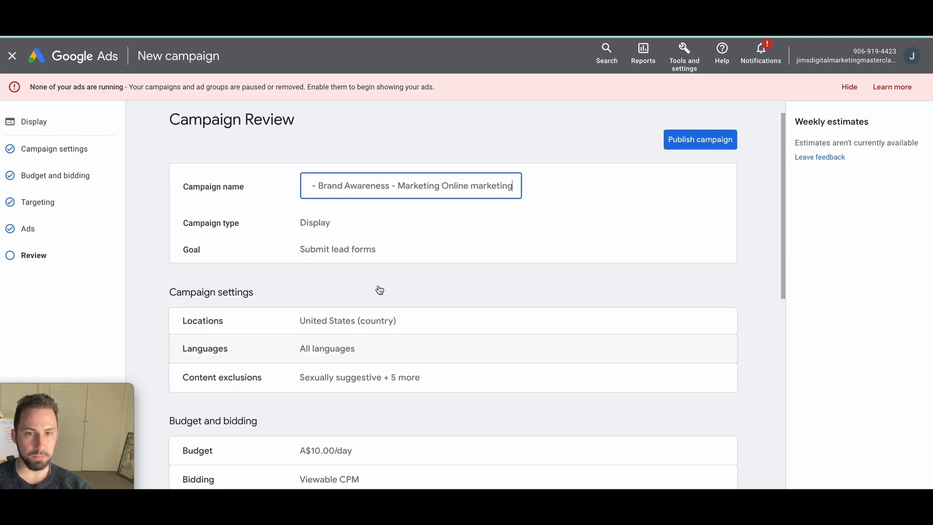
scroll(401, 216, down, 7)
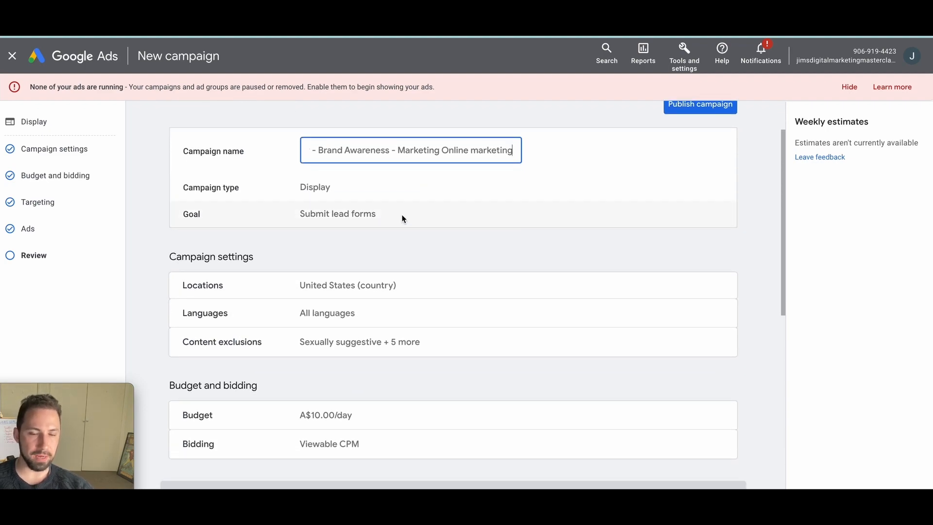
Step: Look over the campaign's settings, budget, bidding, targeting and ad in the review, and publish the campaign
scroll(402, 218, up, 1)
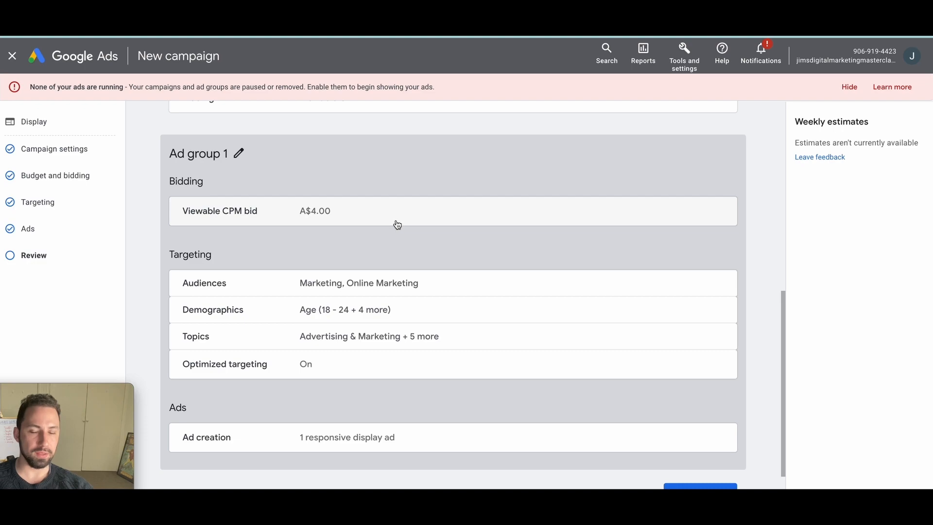
scroll(395, 225, up, 2)
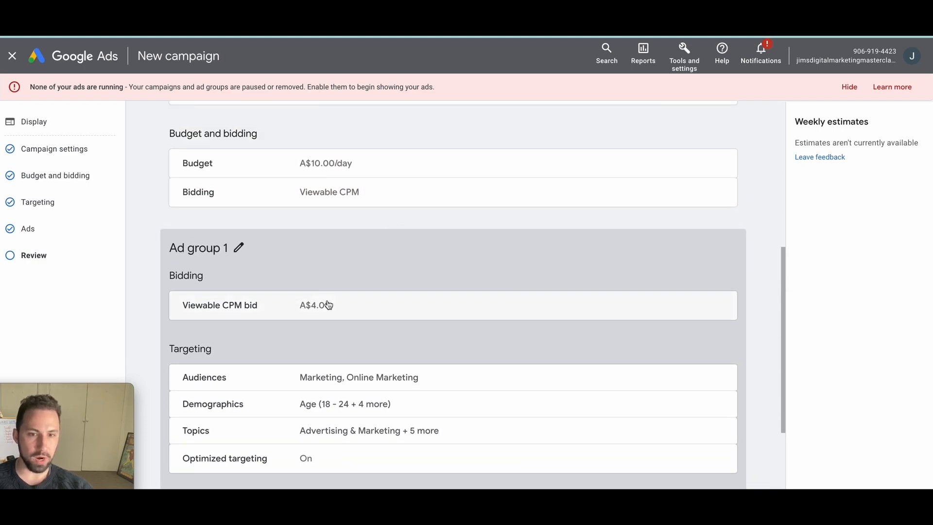
scroll(306, 310, up, 4)
scroll(311, 305, down, 3)
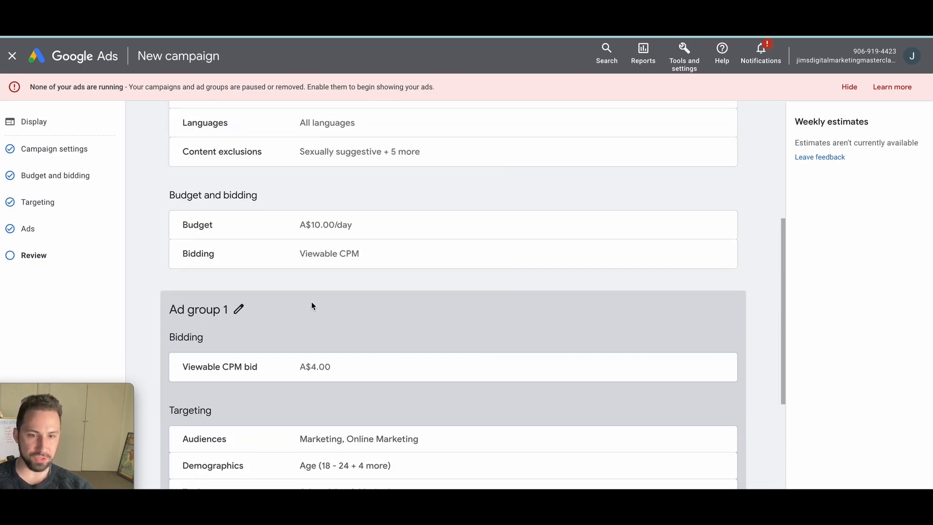
scroll(316, 359, up, 1)
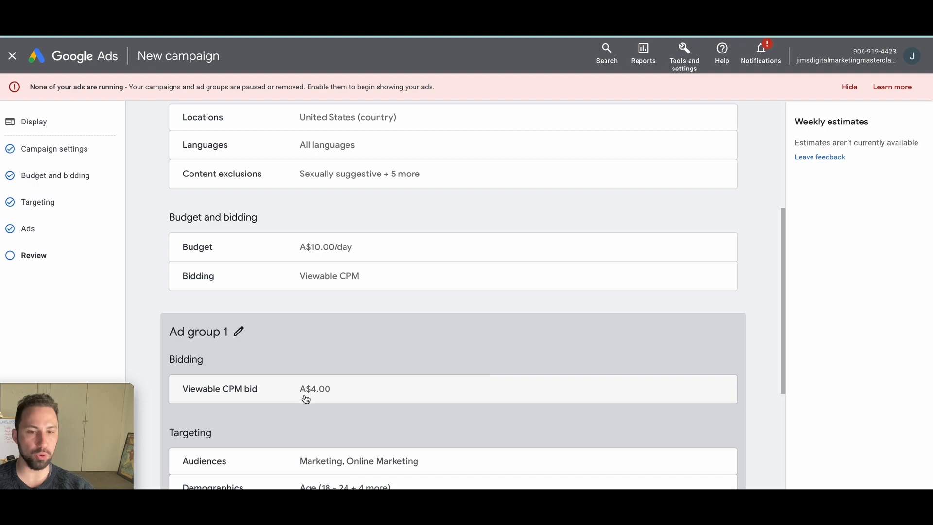
scroll(298, 389, up, 4)
scroll(292, 372, down, 4)
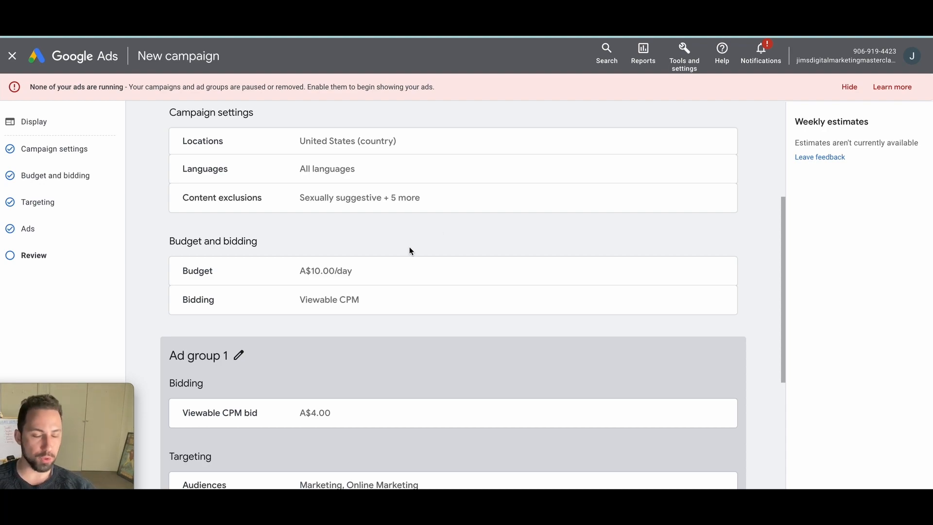
scroll(408, 247, down, 5)
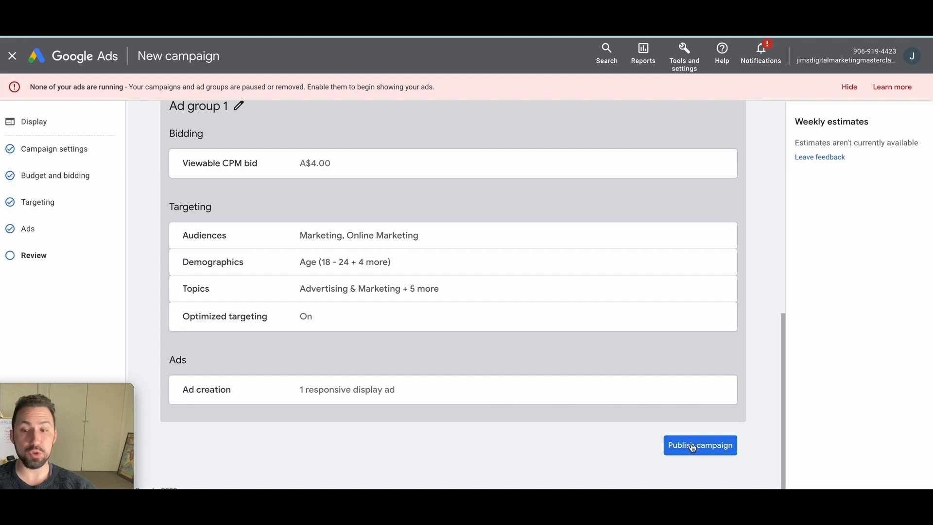
click(697, 459)
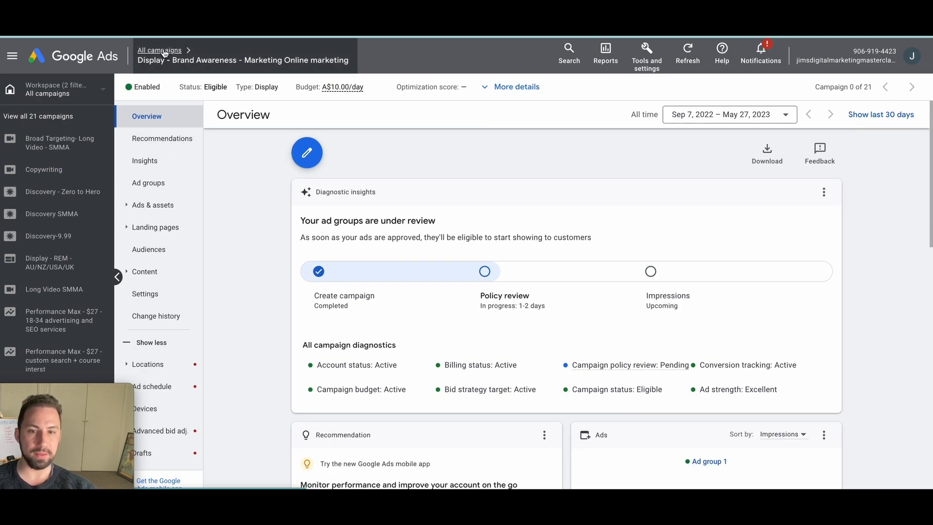
Step: Return to the list of all campaigns and pause the "Display - Brand Awareness - Marketing Online marketing" campaign
mouse_move(165, 53)
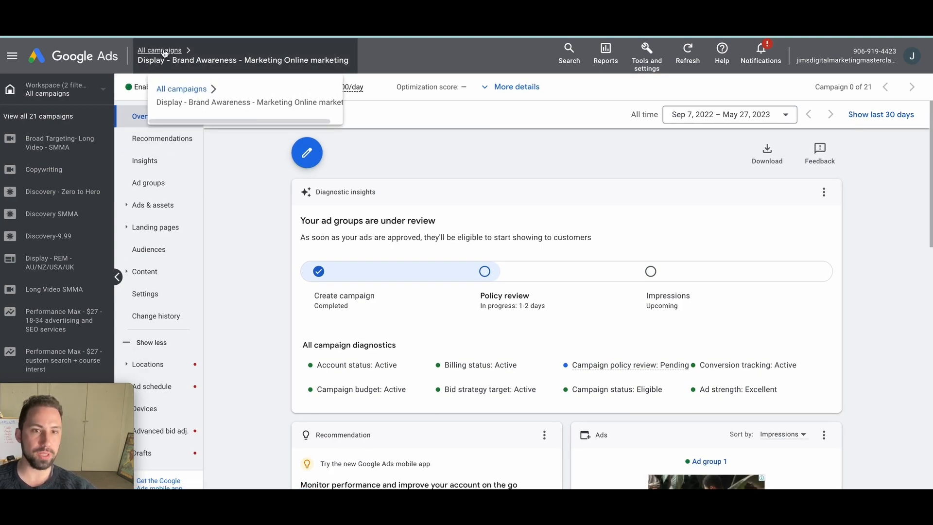
click(165, 53)
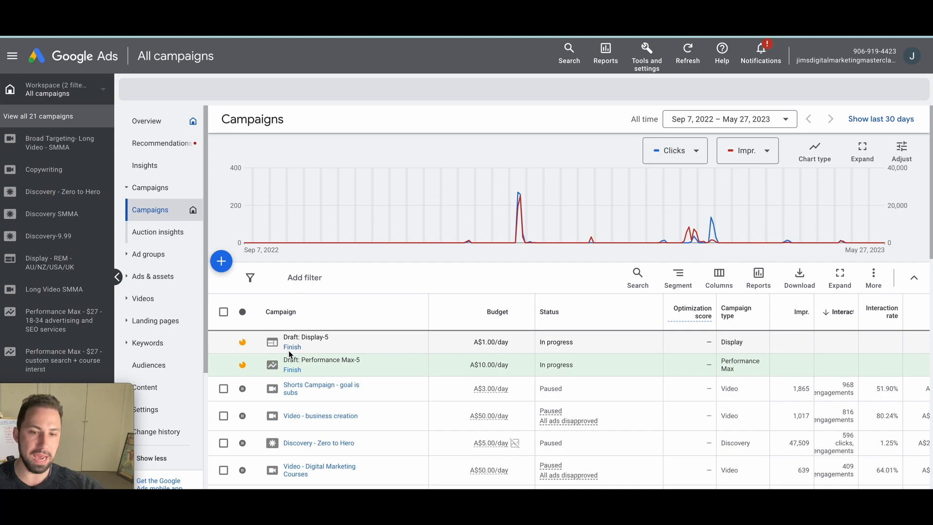
scroll(290, 355, down, 1)
scroll(291, 355, down, 7)
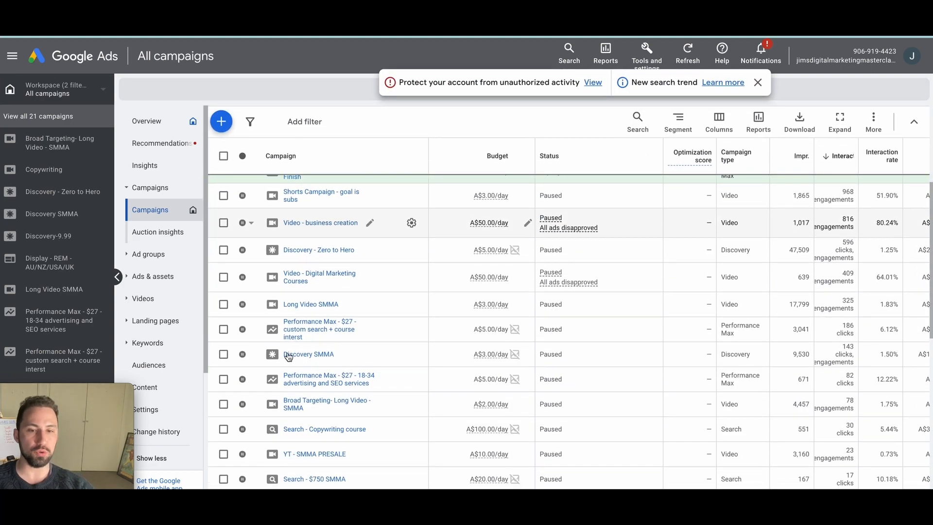
scroll(319, 421, down, 3)
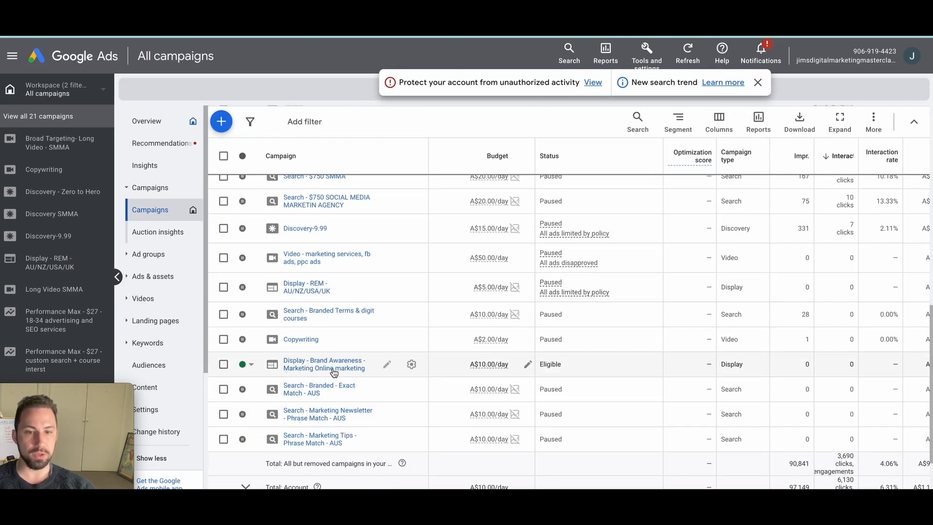
click(248, 365)
click(264, 399)
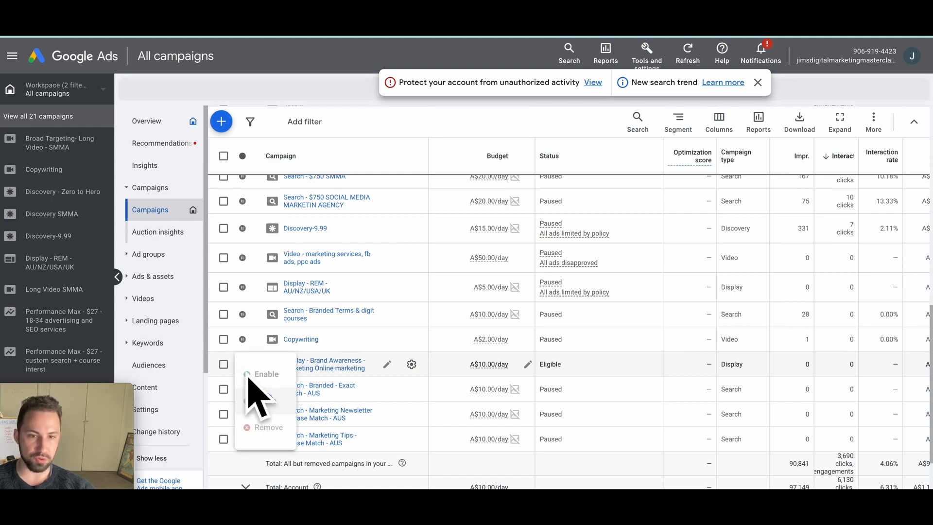
Step: Duplicate the brand awareness Display campaign by copying it and pasting it into the same account, and dismiss the account notification
click(223, 365)
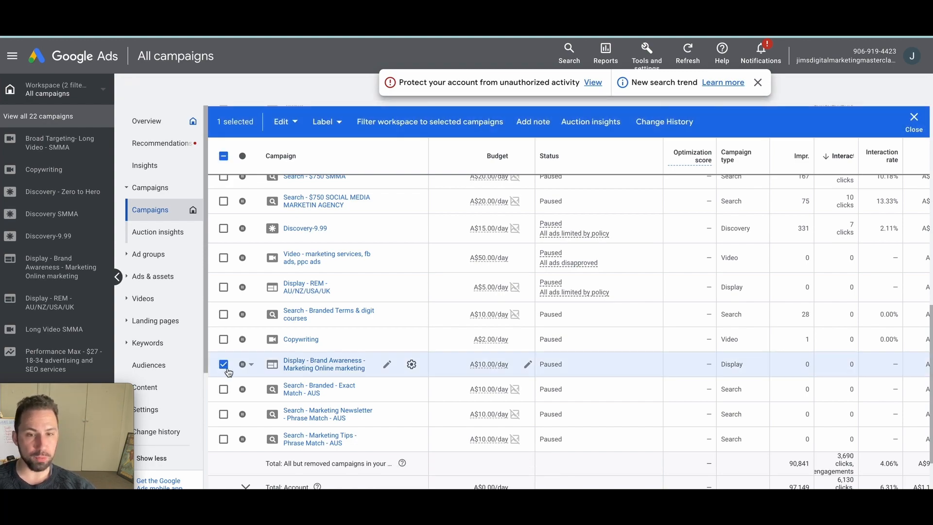
click(283, 122)
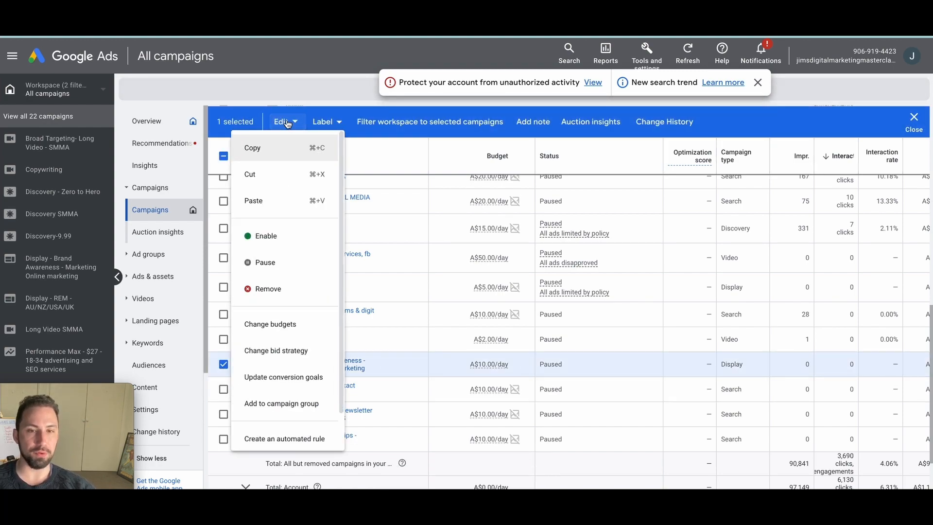
click(277, 145)
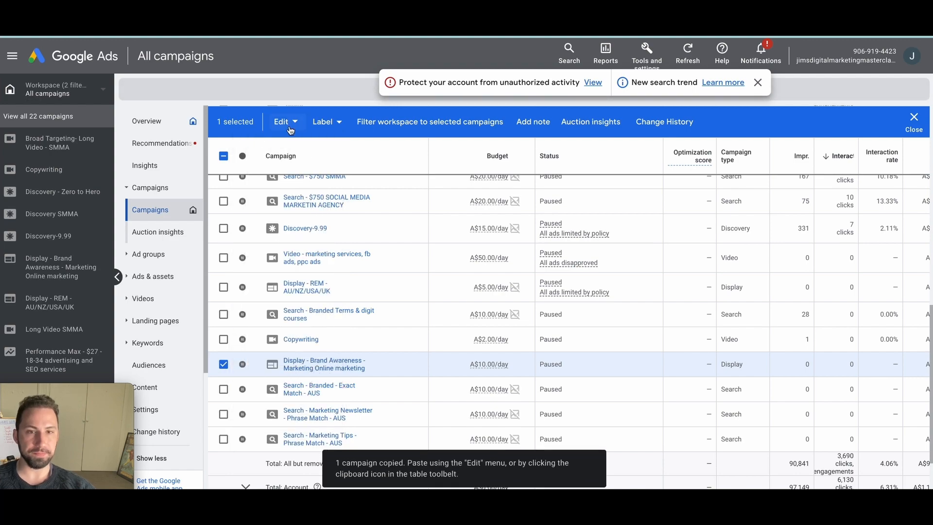
click(288, 124)
click(288, 197)
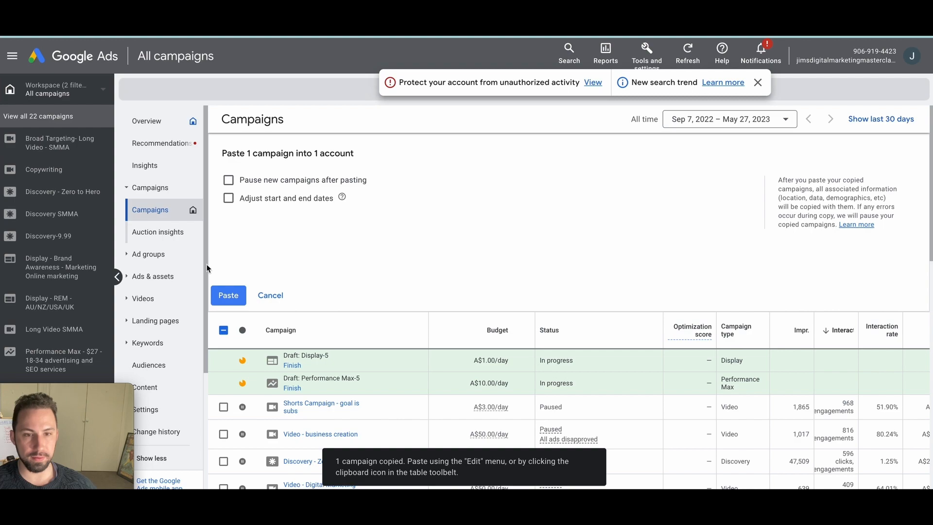
click(237, 297)
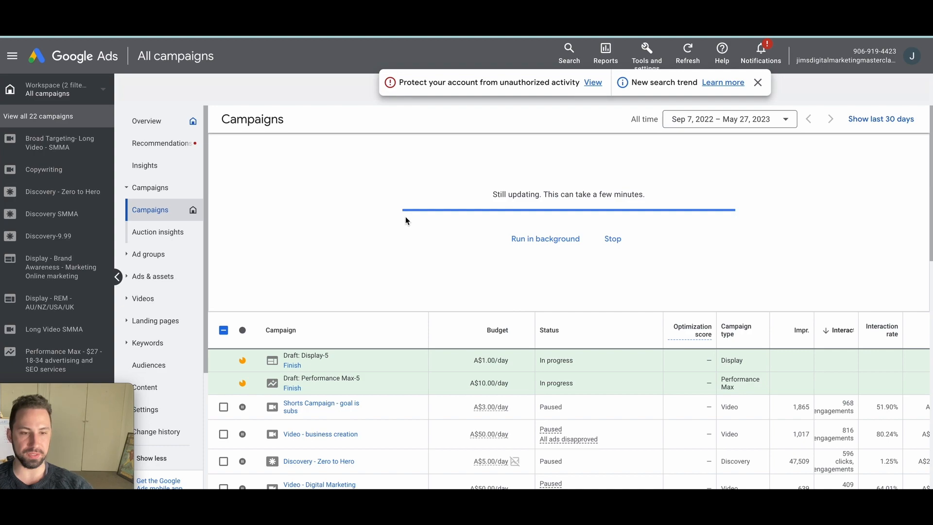
click(757, 82)
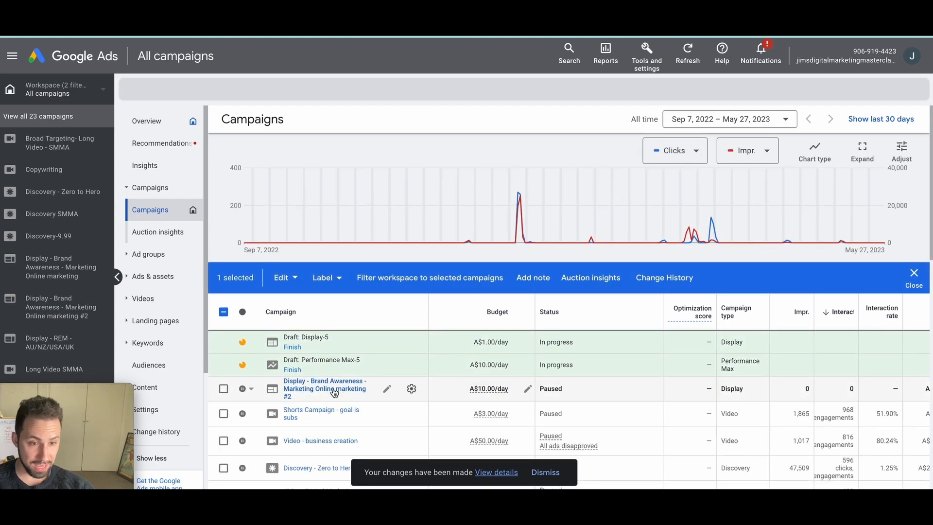
Step: Open the duplicated Display campaign and bring up the audience segments of its Ad group 1 for editing
click(389, 390)
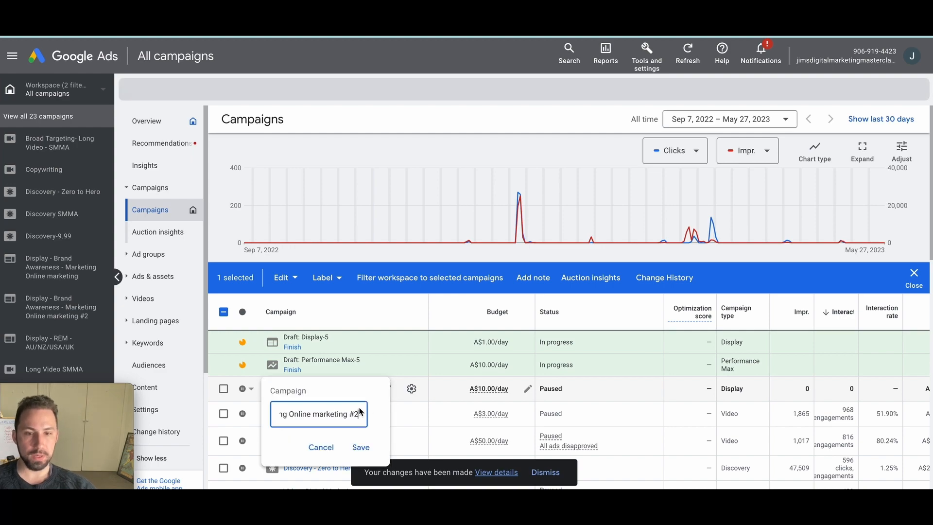
click(322, 447)
click(333, 393)
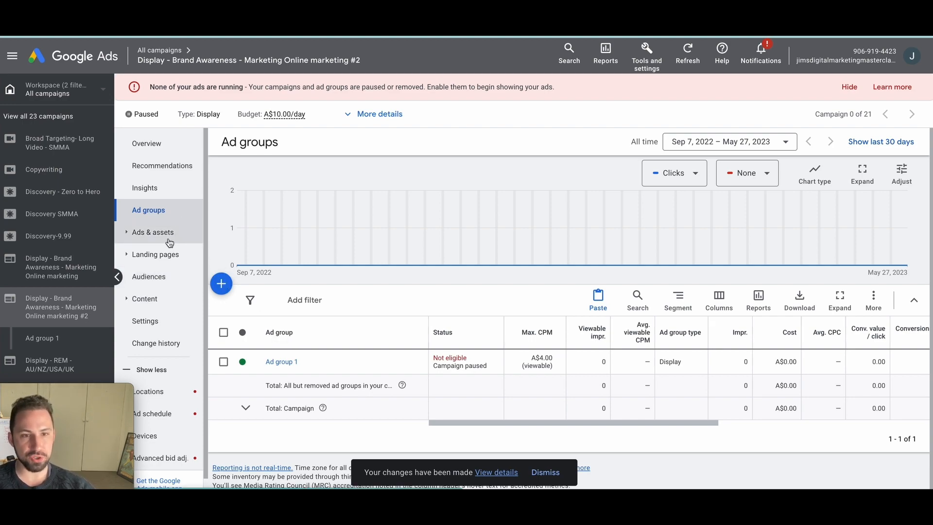
click(162, 278)
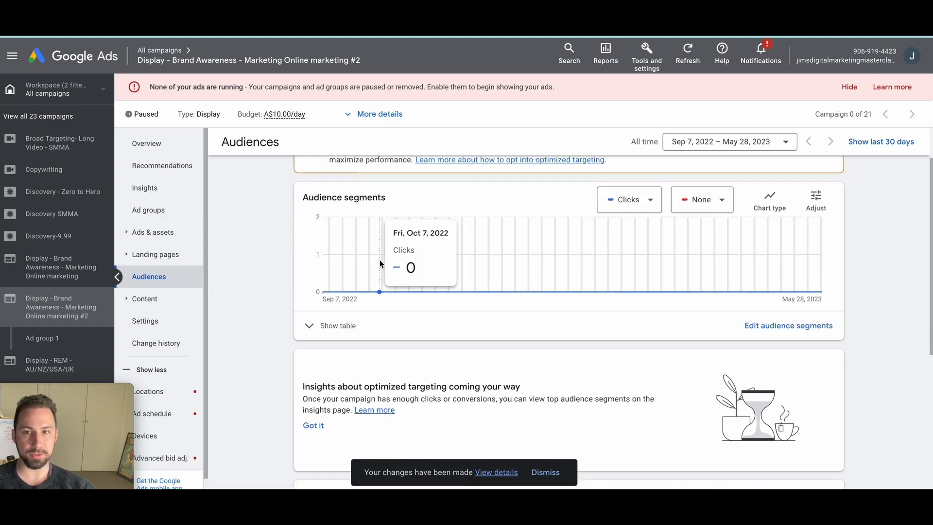
scroll(502, 280, down, 2)
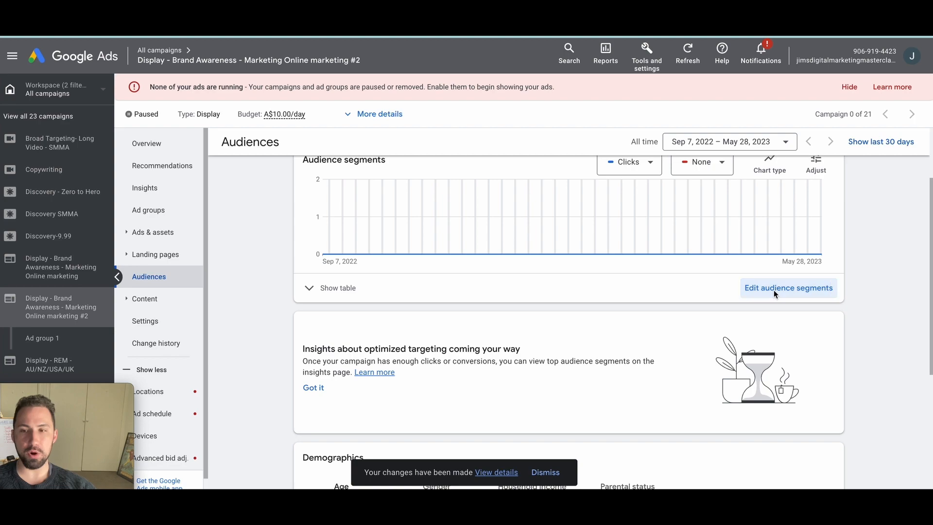
click(774, 290)
click(488, 253)
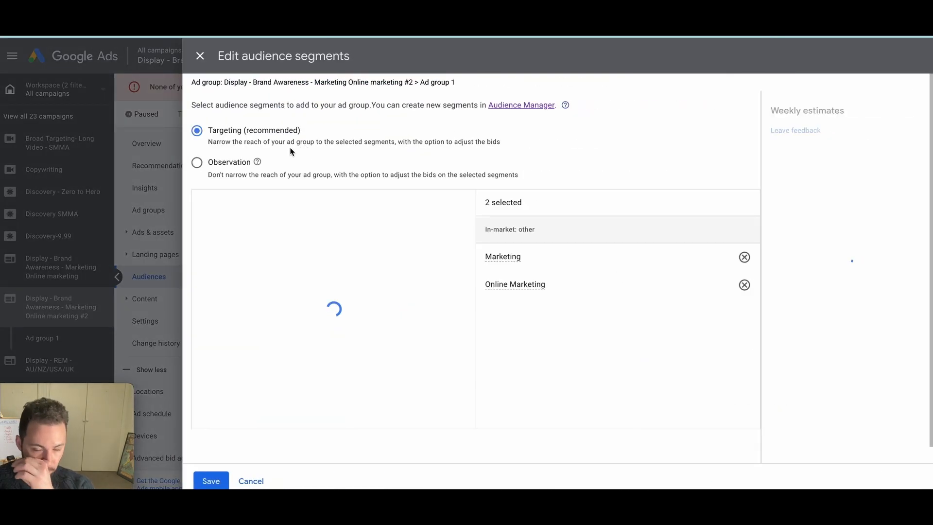
Step: Keep the segments set to Targeting and clear the selected Marketing and Online Marketing segments from the ad group
scroll(358, 306, down, 5)
scroll(358, 306, up, 6)
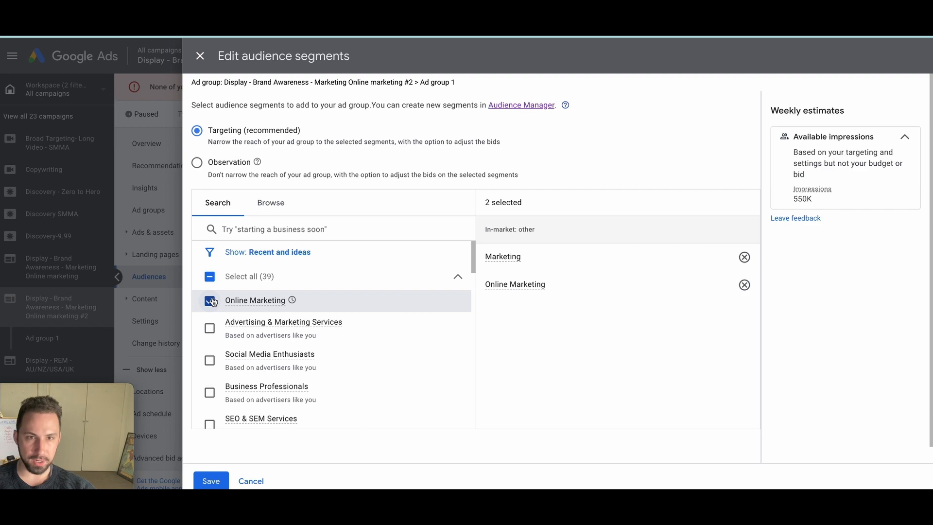
drag(213, 302, 544, 152)
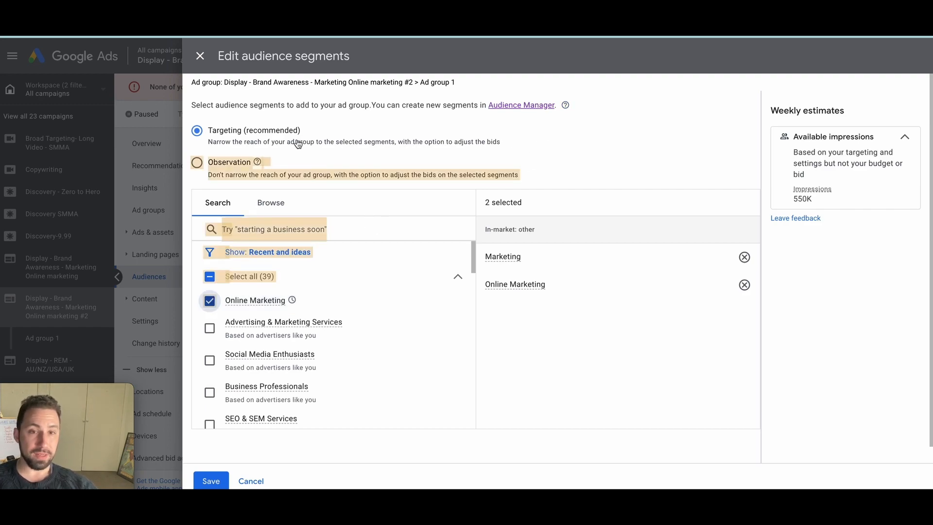
click(330, 154)
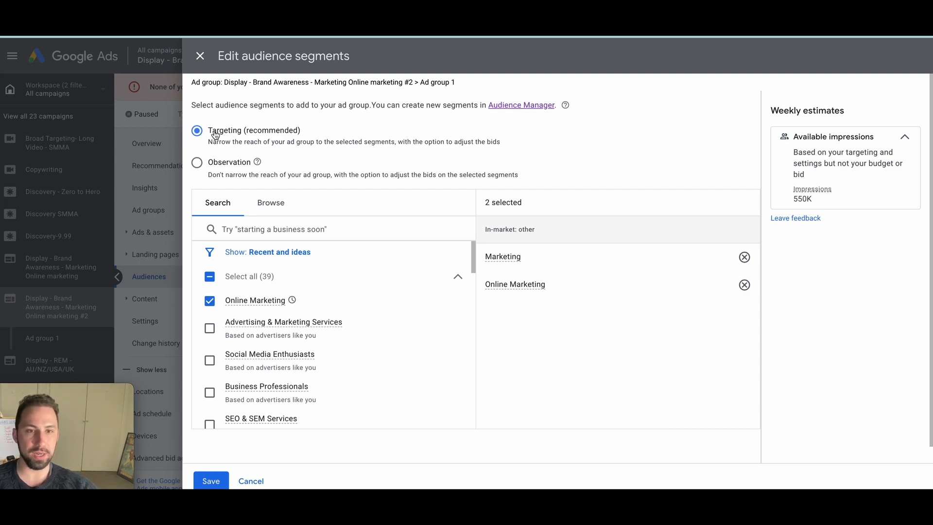
scroll(473, 310, down, 2)
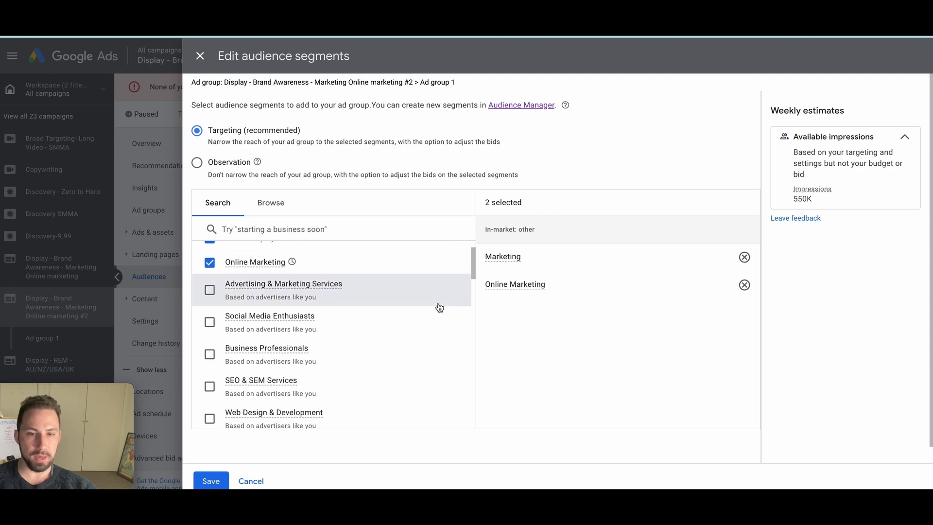
scroll(277, 277, up, 2)
click(215, 277)
click(210, 286)
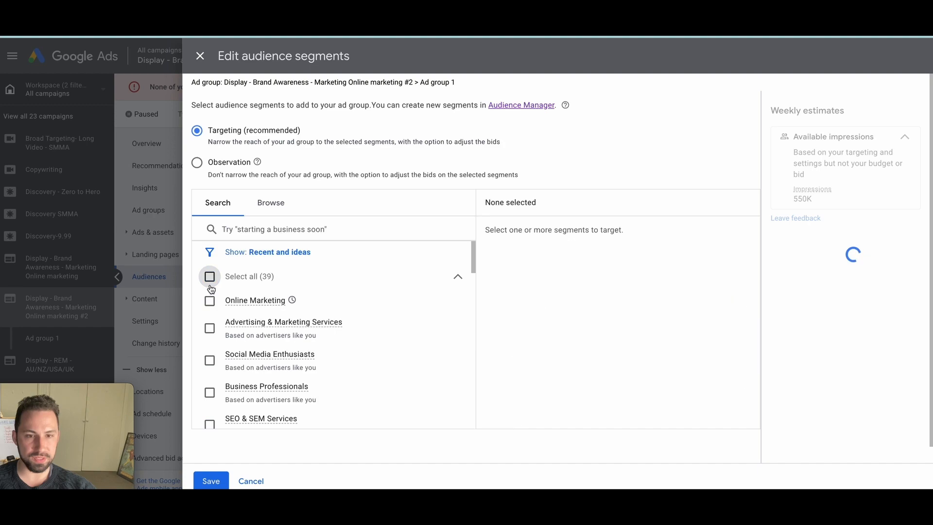
Step: Add the suggested Business Services in-market segment to the ad group's targeting
scroll(381, 287, down, 3)
scroll(381, 287, up, 3)
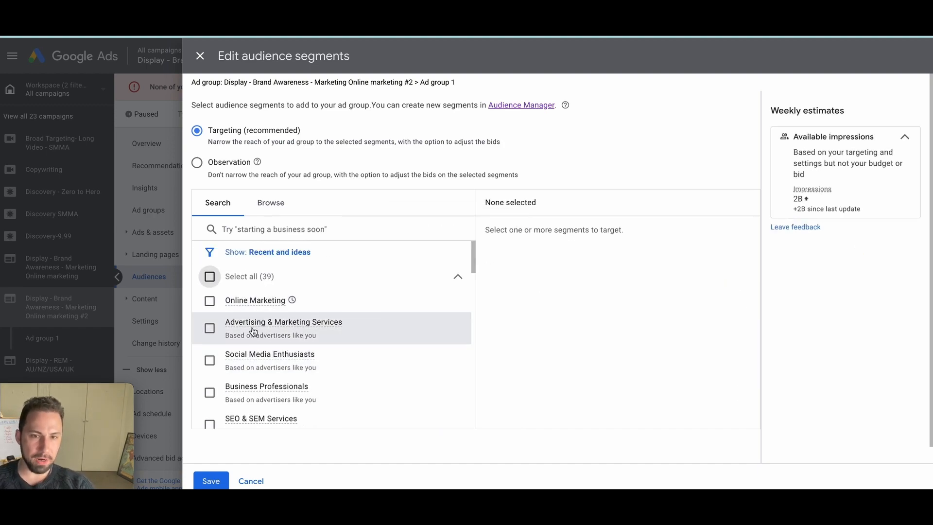
scroll(274, 349, down, 3)
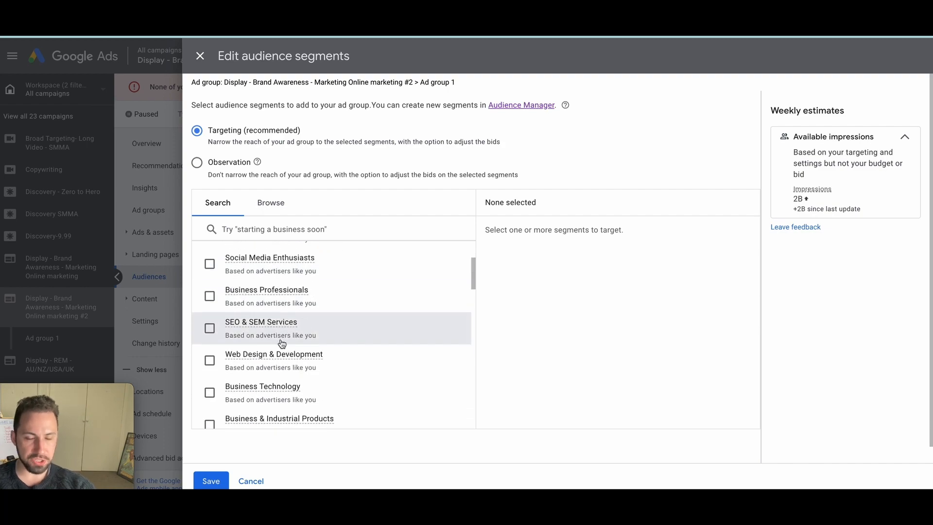
scroll(277, 349, down, 3)
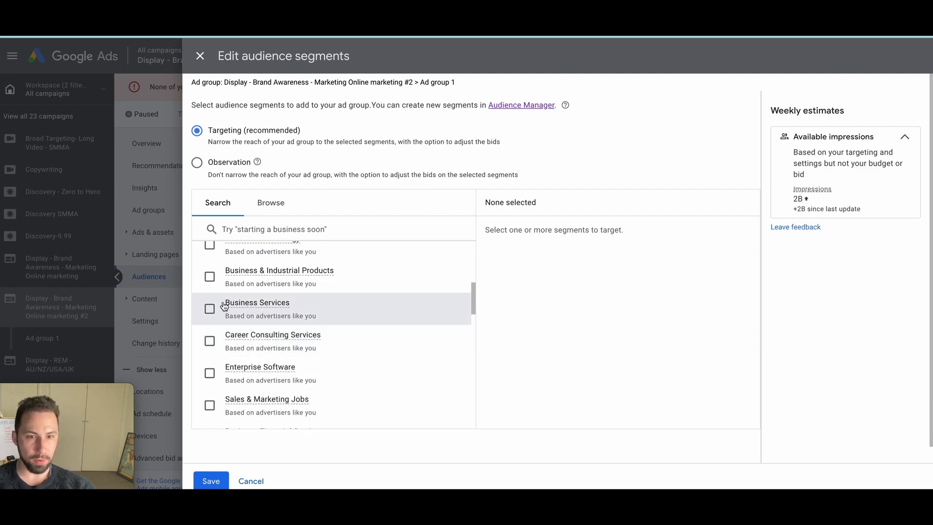
click(210, 310)
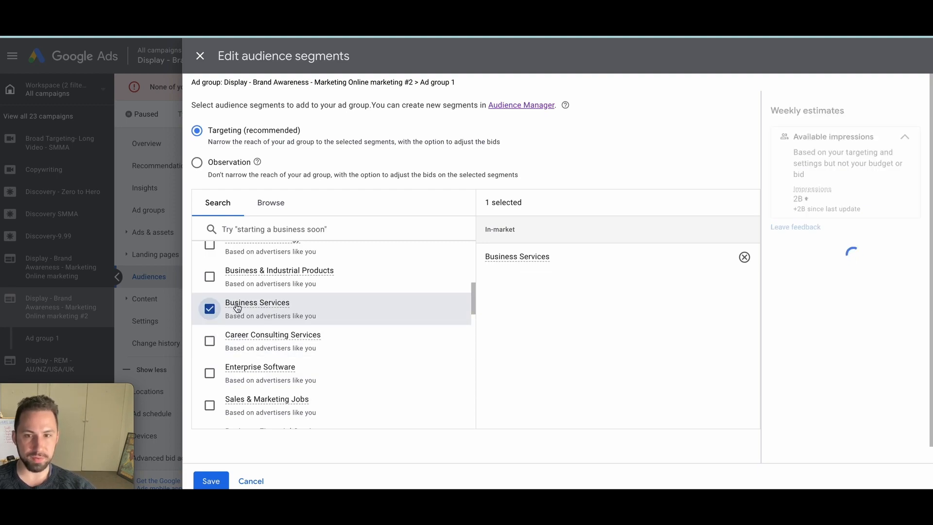
Step: Look through the remaining suggested and recently used audience segments for others that suit the ad group
scroll(314, 368, down, 1)
scroll(310, 374, down, 4)
scroll(289, 370, down, 2)
scroll(348, 354, down, 2)
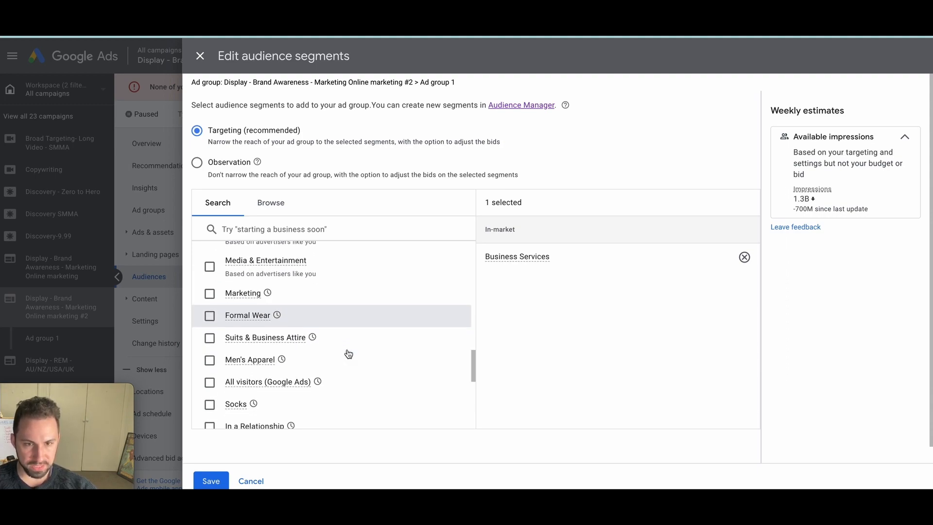
scroll(345, 351, down, 2)
scroll(343, 348, up, 7)
Step: Browse the Affinity segments for interests and habits and review the full list of categories
click(285, 205)
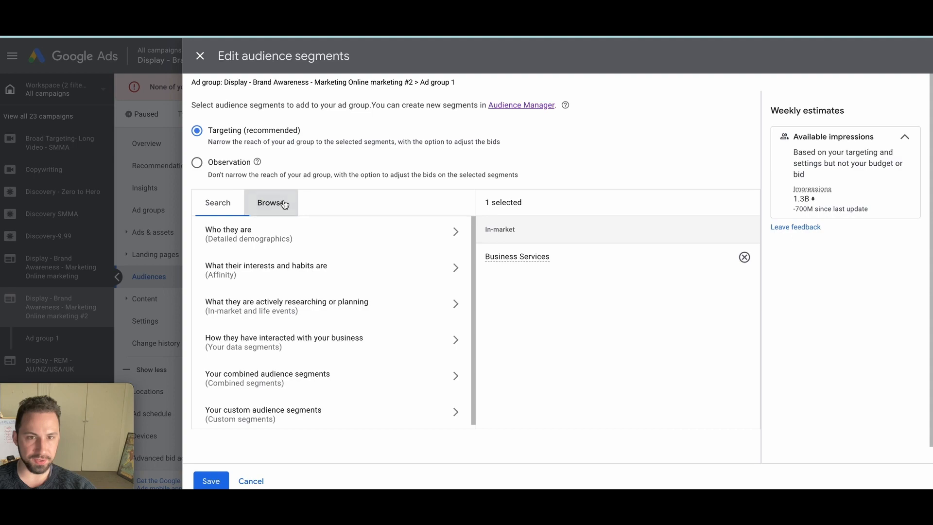
click(268, 273)
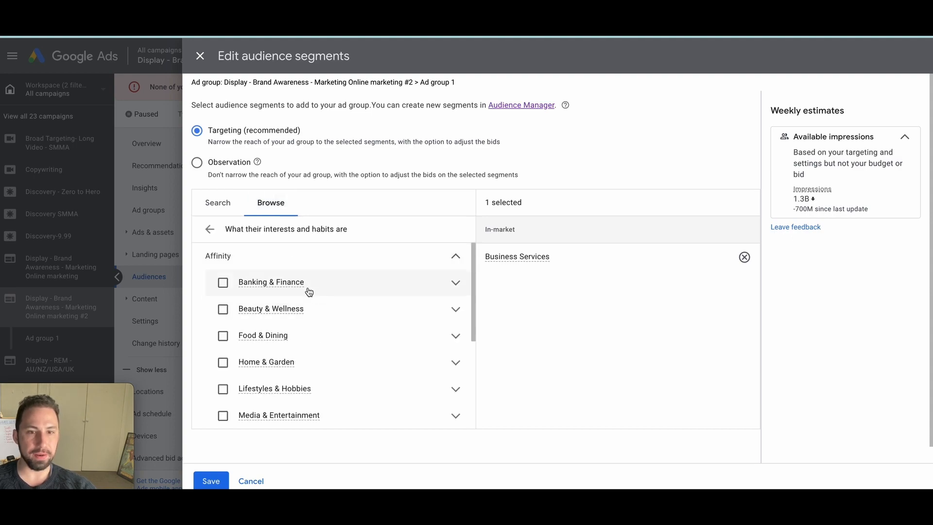
click(305, 248)
click(289, 256)
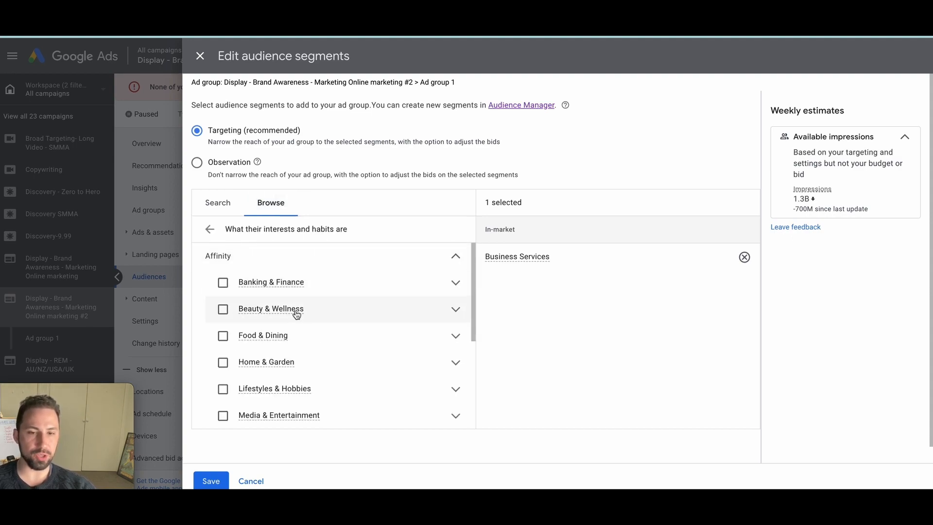
scroll(297, 314, down, 3)
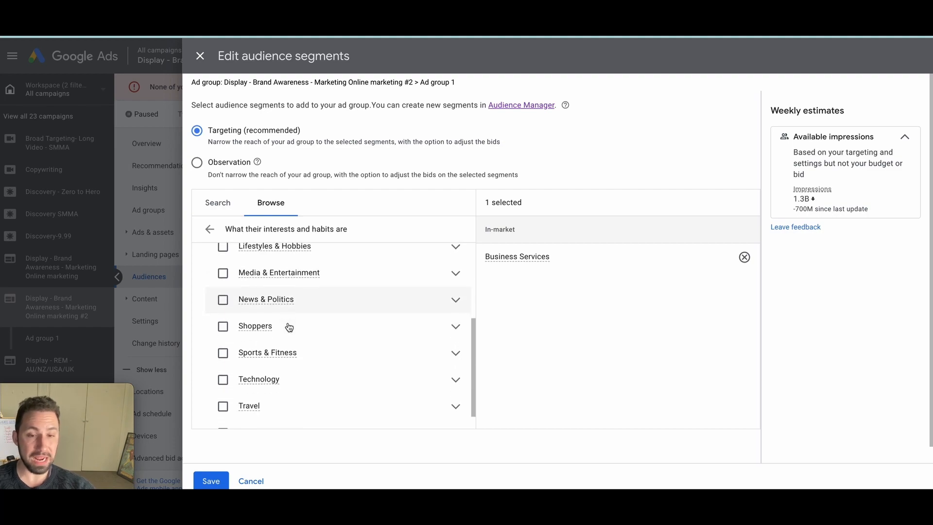
scroll(287, 335, down, 2)
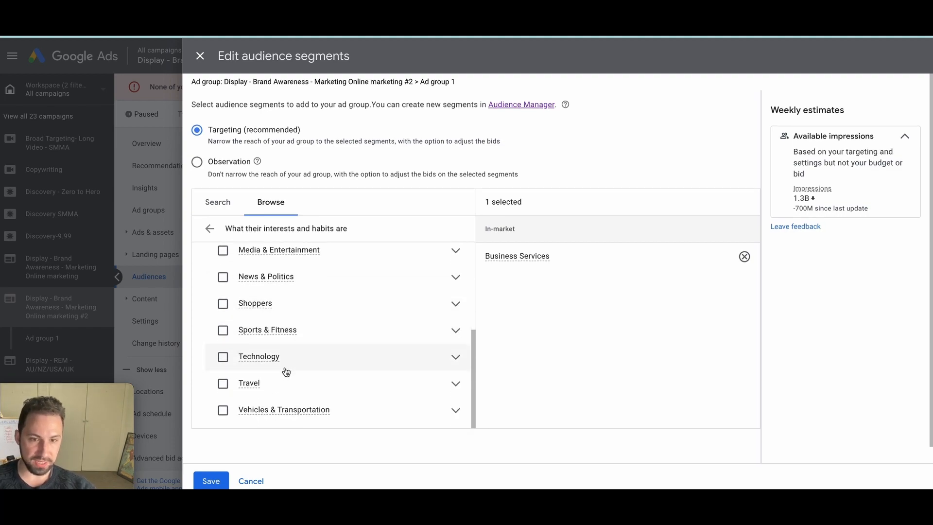
scroll(287, 370, up, 5)
scroll(277, 361, up, 1)
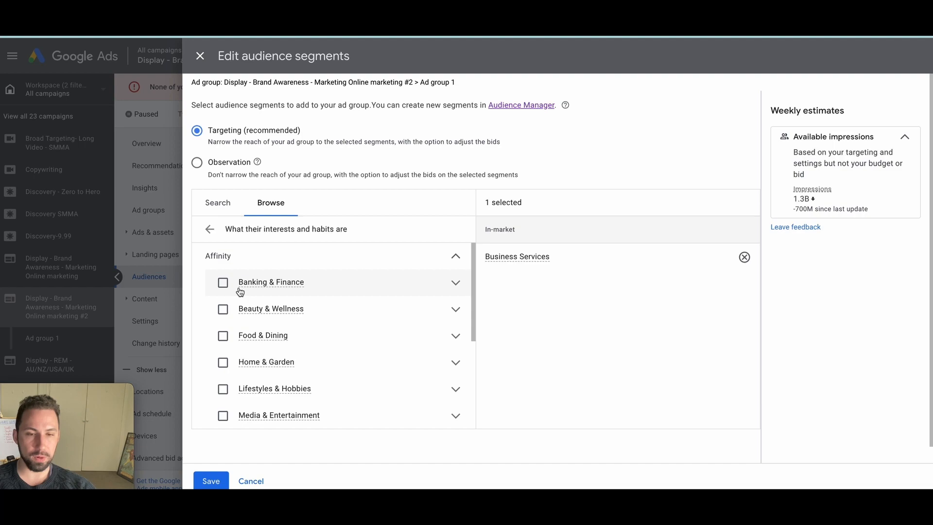
scroll(369, 309, down, 1)
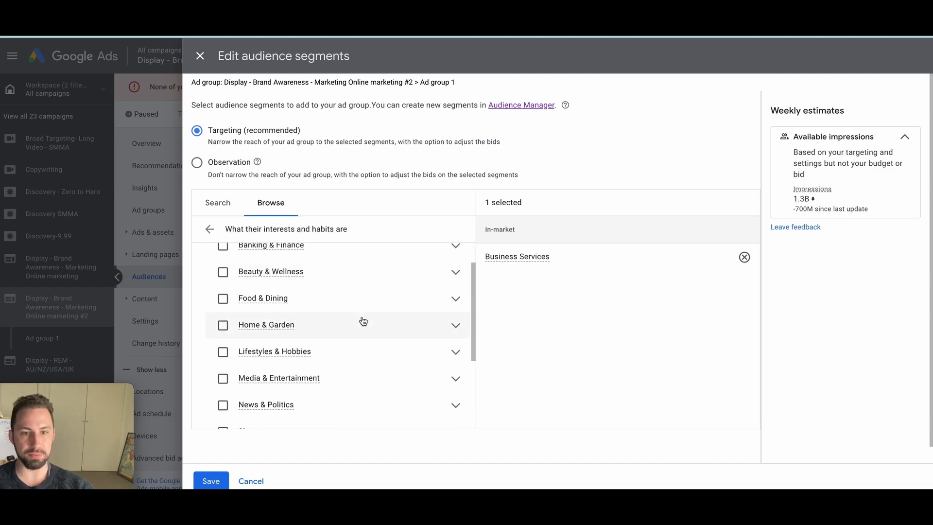
scroll(379, 365, down, 1)
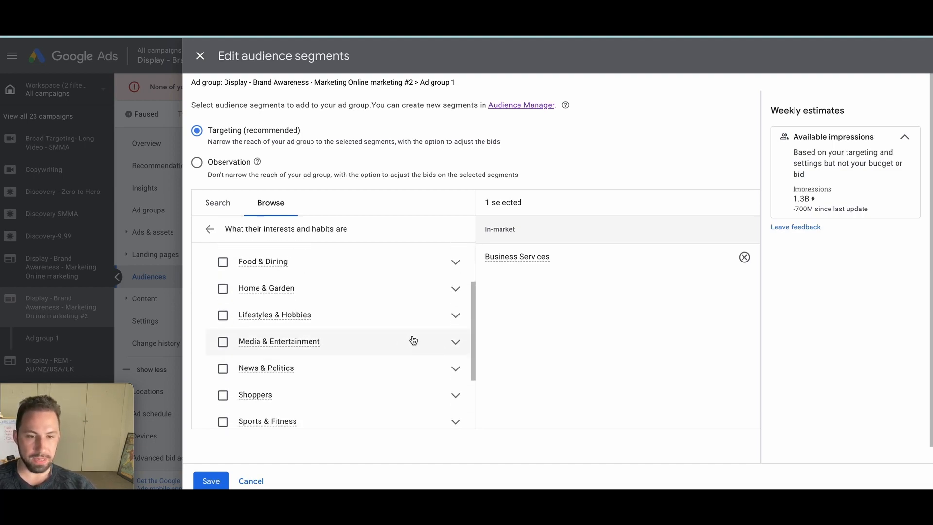
scroll(414, 341, down, 2)
scroll(414, 343, up, 2)
scroll(414, 342, down, 2)
scroll(383, 385, down, 1)
scroll(377, 374, up, 6)
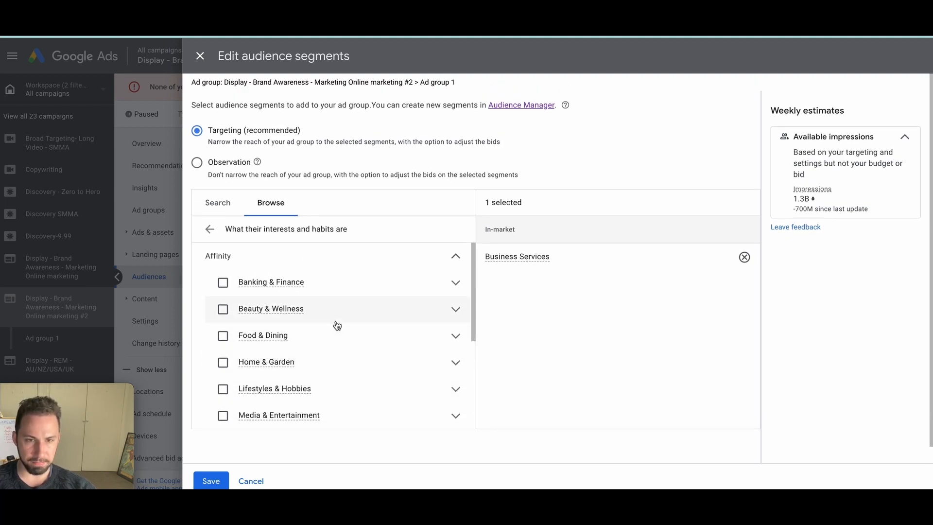
Step: Examine the sub-segments under the Banking & Finance and Beauty & Wellness affinity categories
click(457, 284)
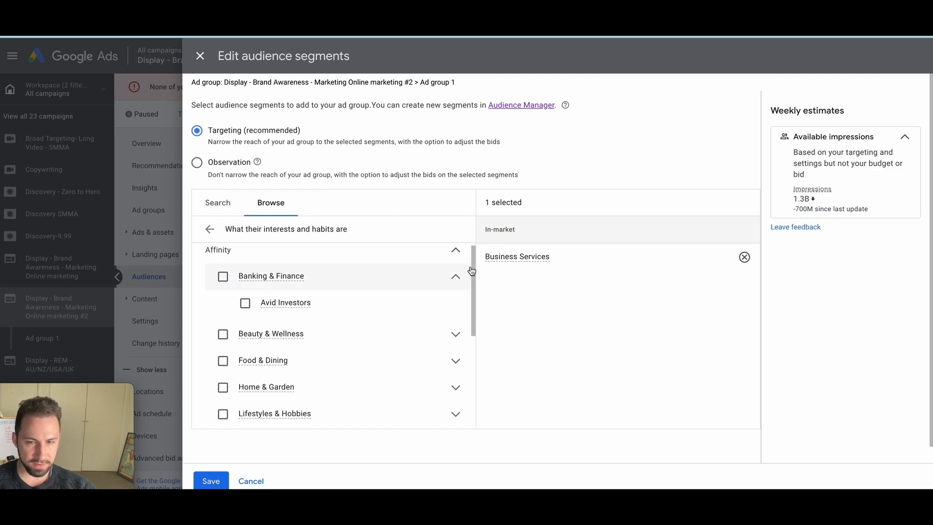
click(458, 277)
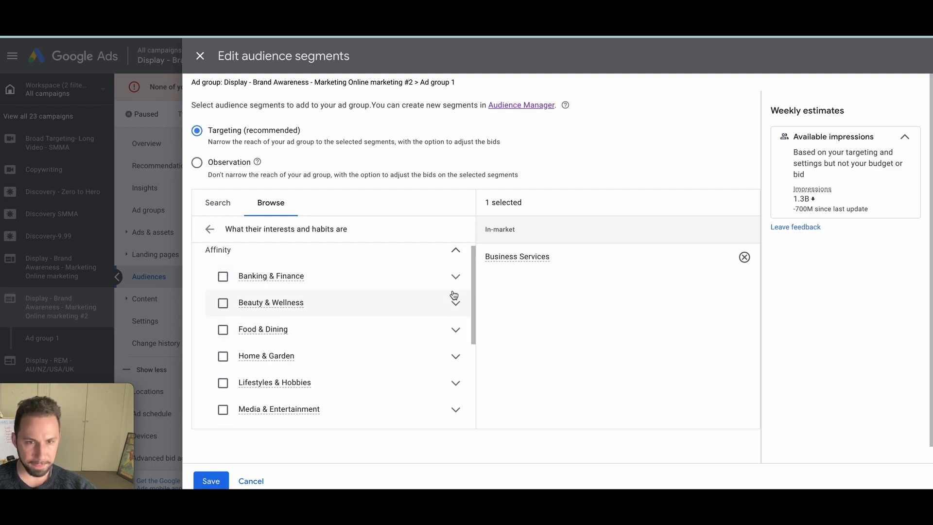
click(455, 304)
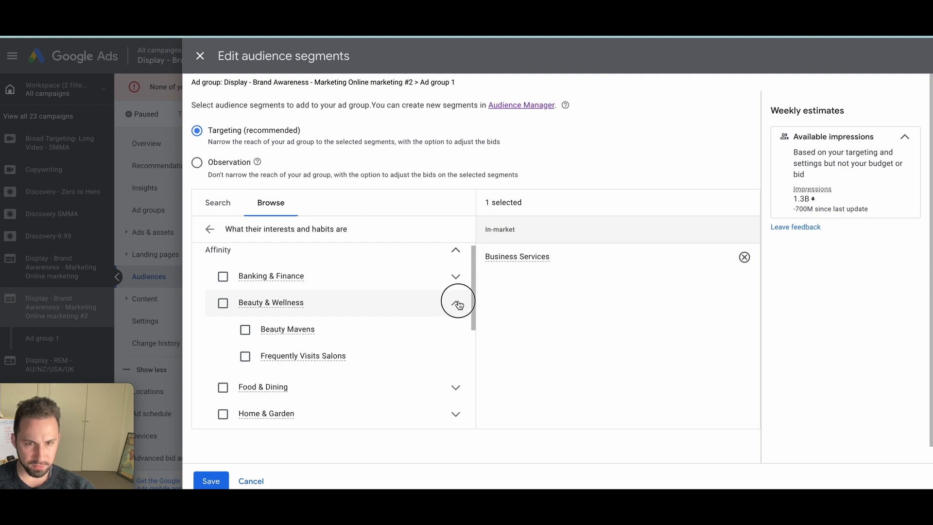
Step: Examine the Affinity interest categories and their subcategories, including Shoppers, Technology and Home & Garden, for segments relevant to the ad group
click(458, 303)
scroll(455, 311, down, 4)
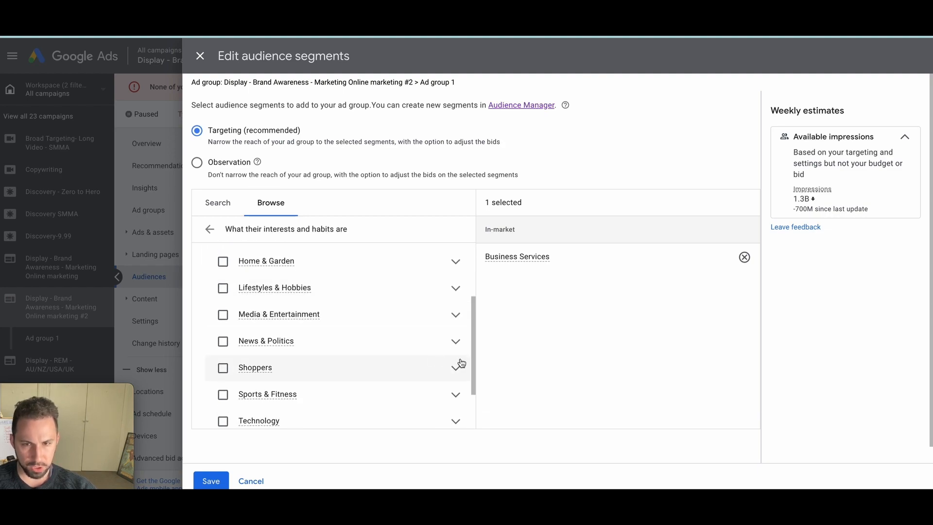
click(458, 370)
click(457, 368)
scroll(457, 369, down, 3)
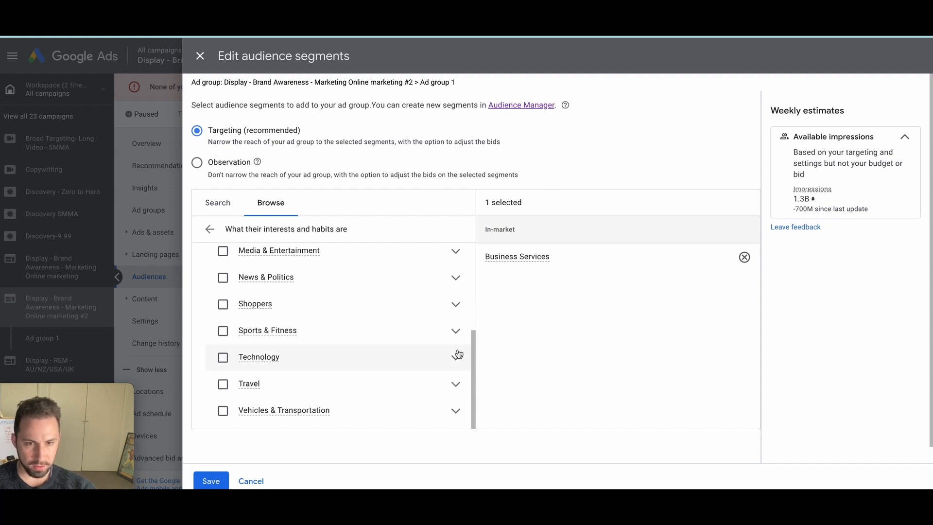
click(457, 355)
scroll(440, 360, down, 2)
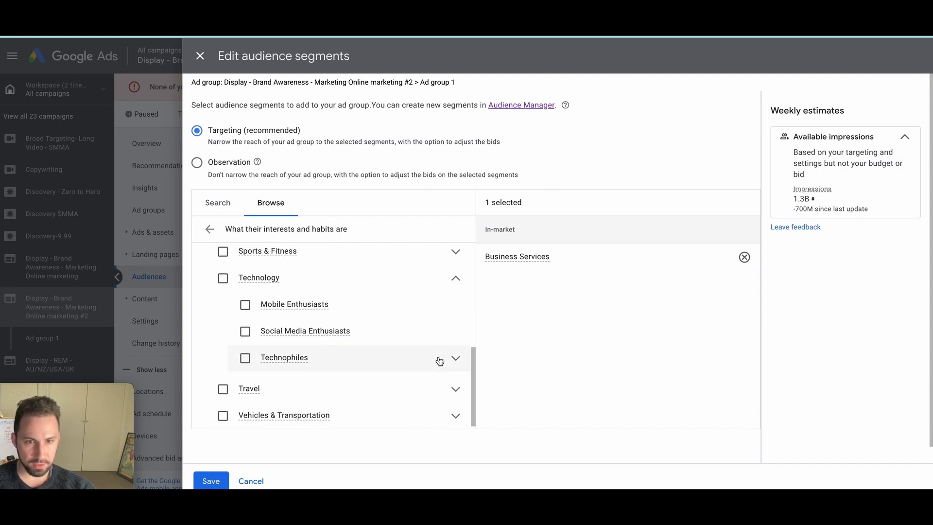
click(456, 278)
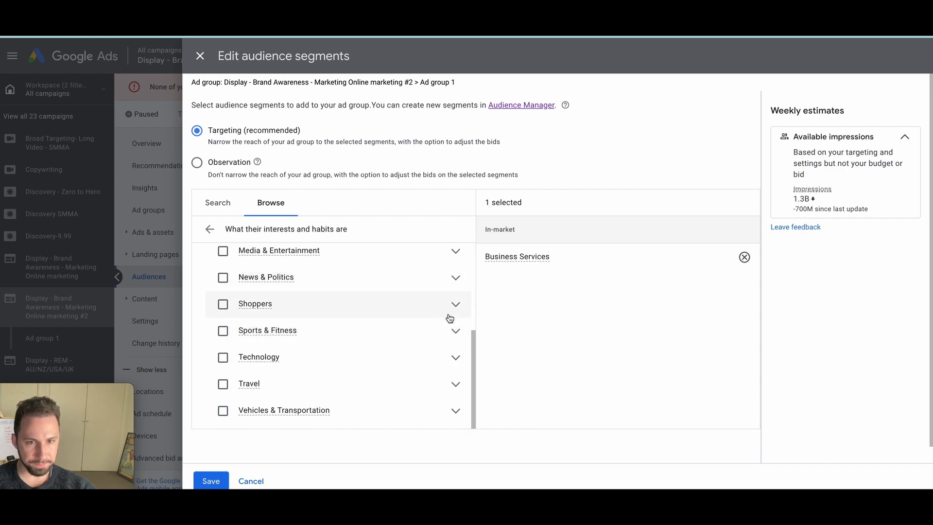
scroll(447, 371, down, 1)
scroll(439, 333, up, 5)
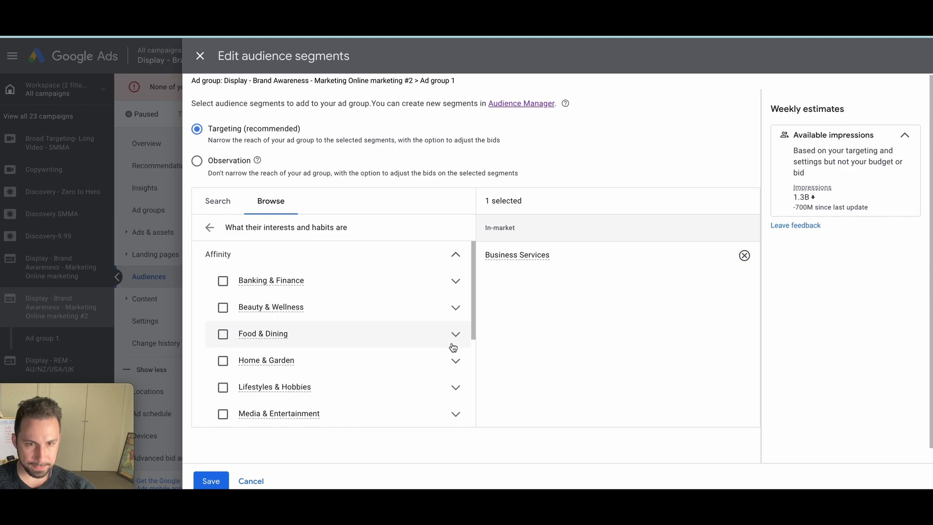
scroll(456, 337, down, 1)
click(456, 362)
click(456, 360)
scroll(457, 360, down, 1)
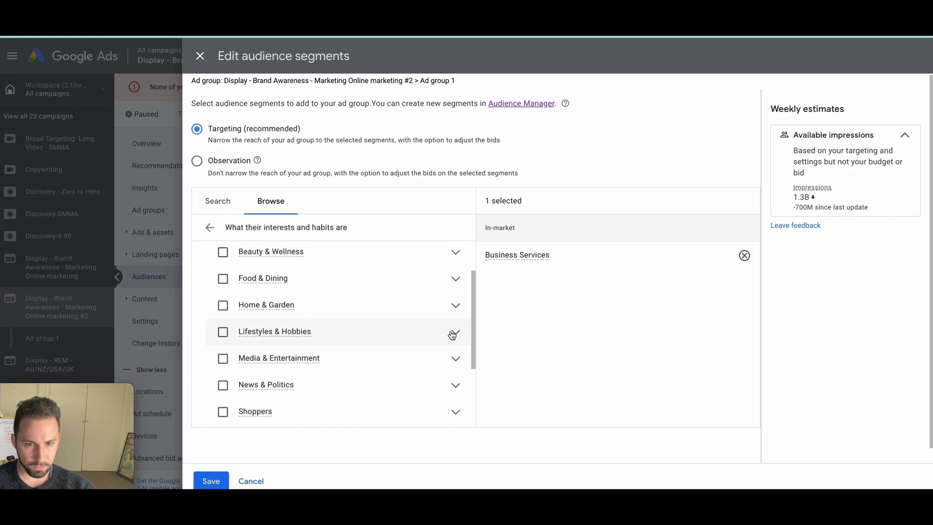
Step: Add the Business Professionals affinity segment from Lifestyles & Hobbies to the ad group's targeting and save the audience segments
click(452, 334)
scroll(403, 369, down, 1)
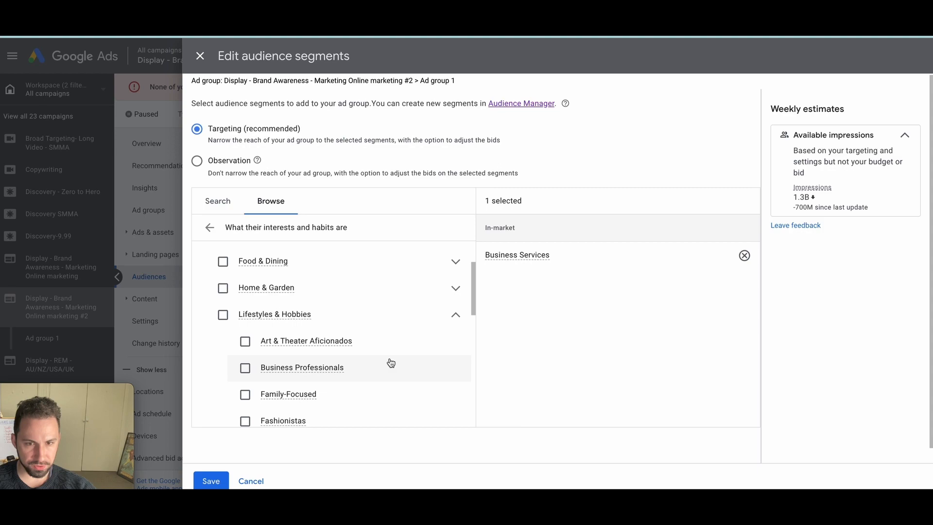
click(244, 370)
scroll(245, 371, down, 5)
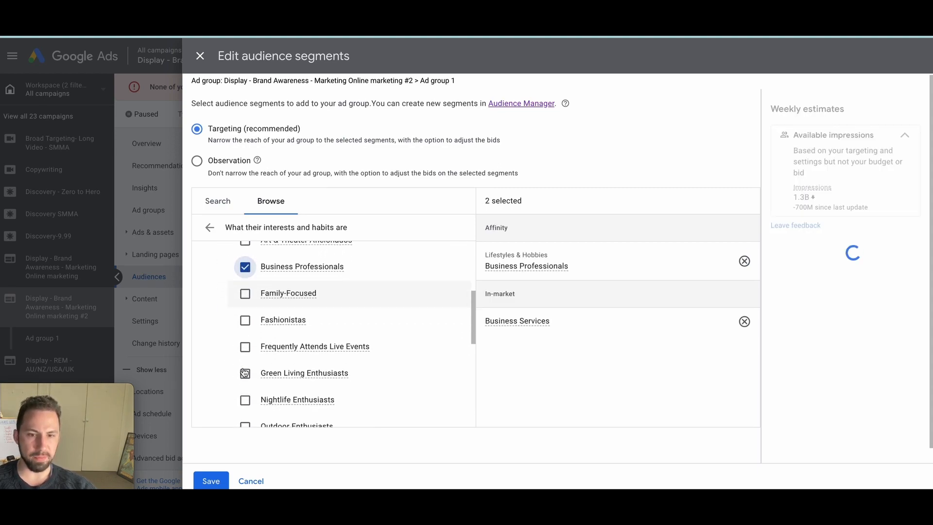
scroll(245, 372, down, 3)
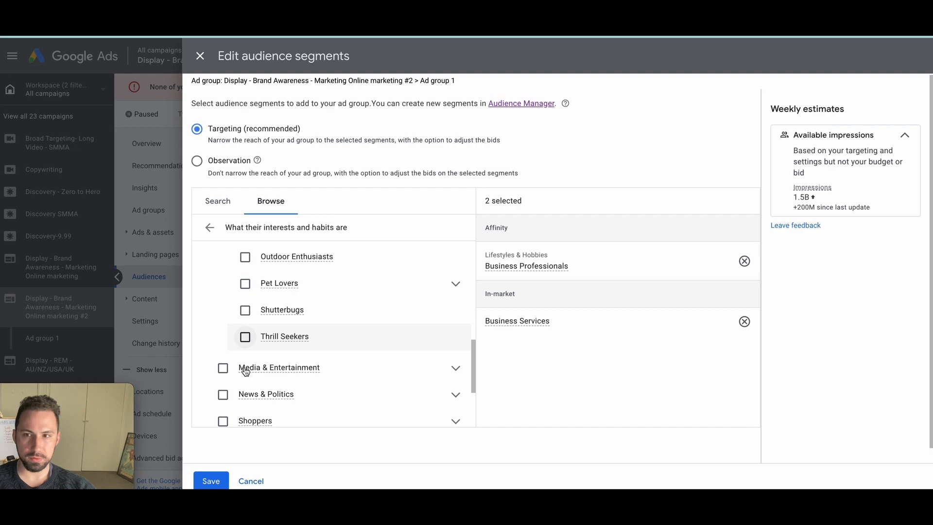
scroll(308, 327, up, 5)
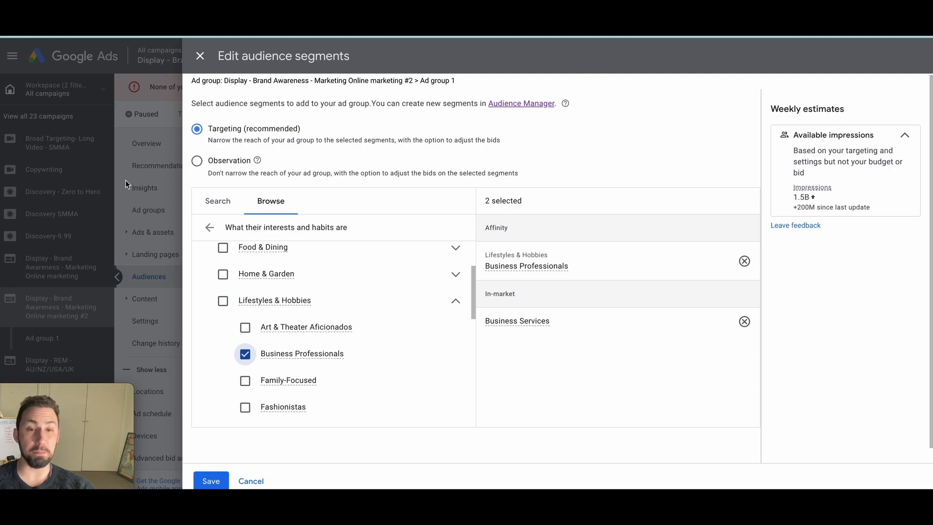
click(216, 481)
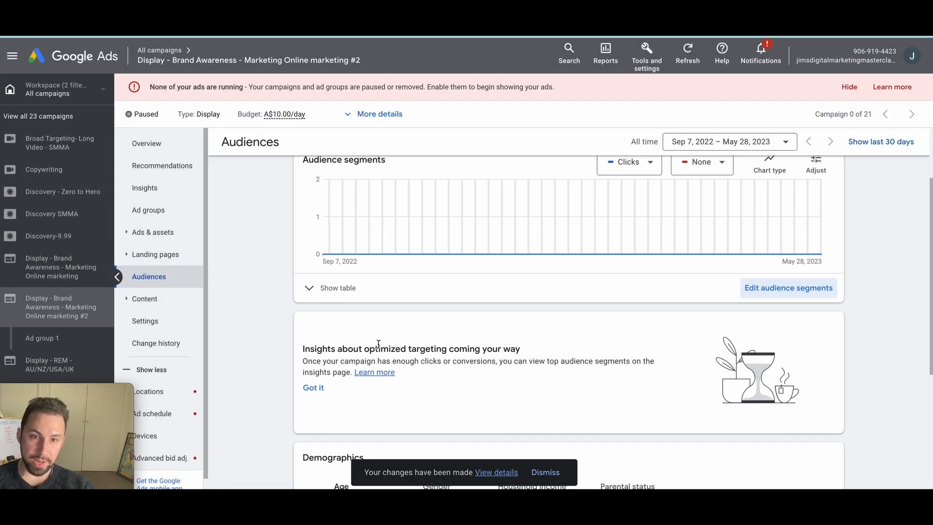
Step: Review the Demographics, Exclusions and optimized targeting sections of the campaign's Audiences page, dismissing the change notification
scroll(379, 343, down, 5)
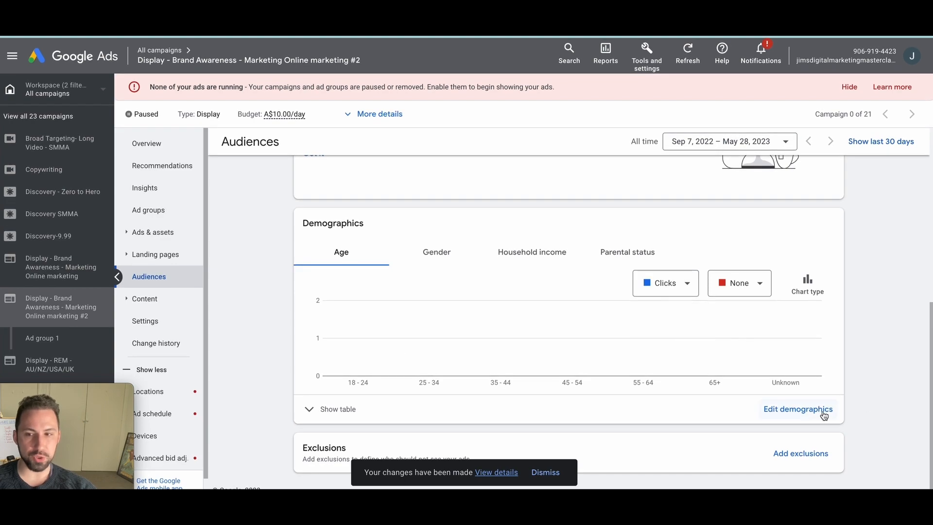
click(824, 414)
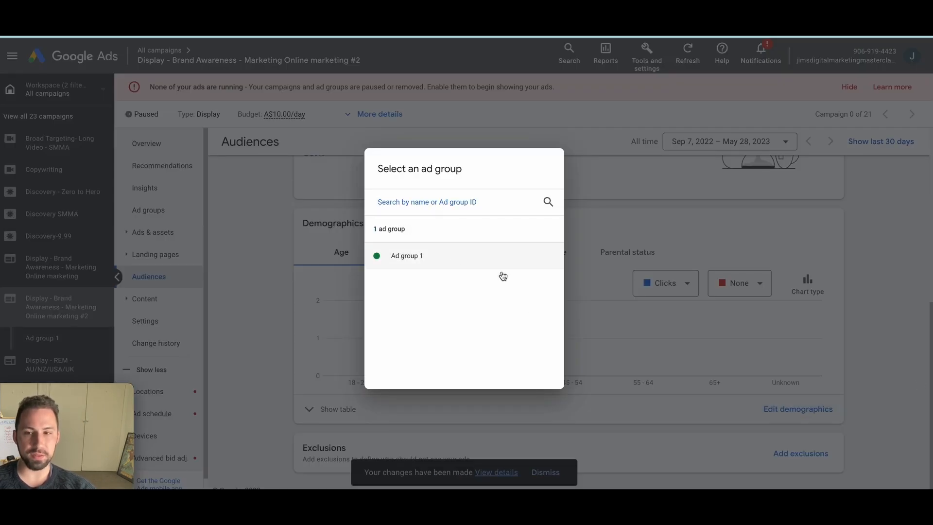
click(680, 366)
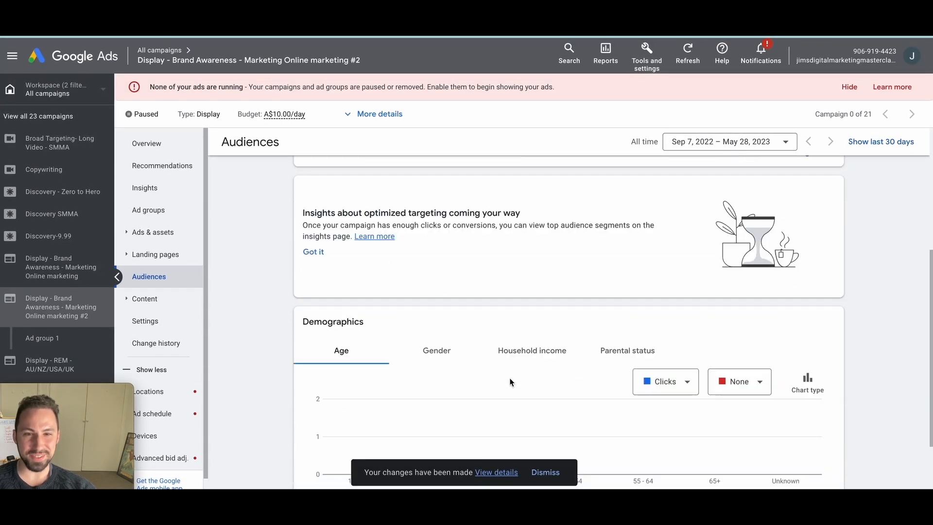
click(540, 473)
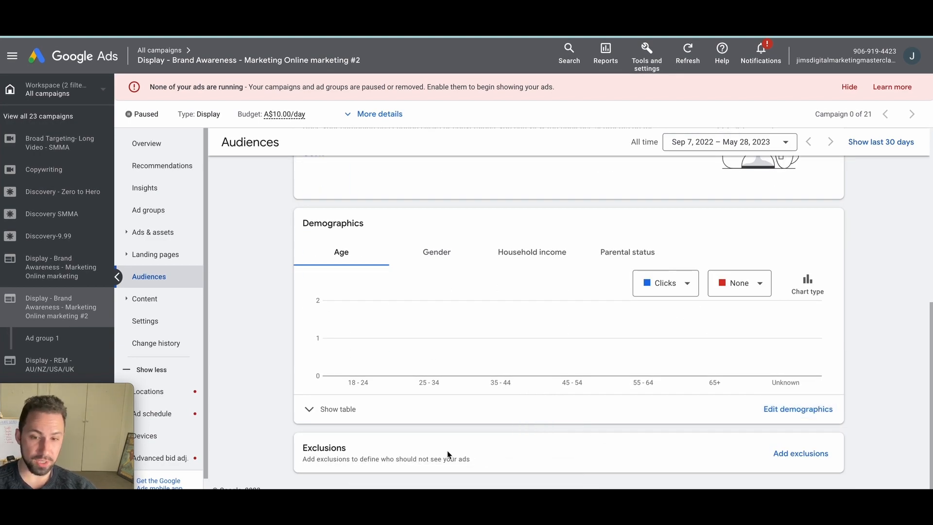
scroll(447, 450, up, 5)
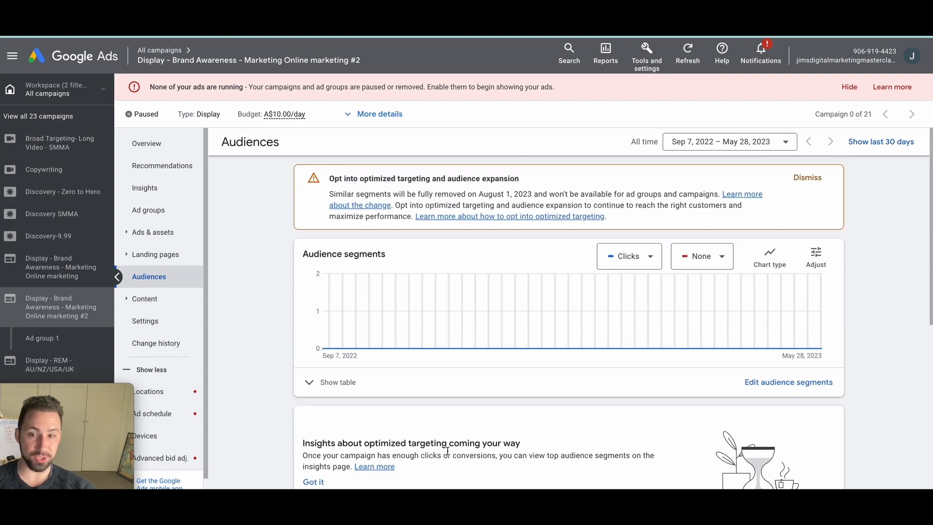
scroll(447, 450, down, 2)
scroll(447, 455, down, 2)
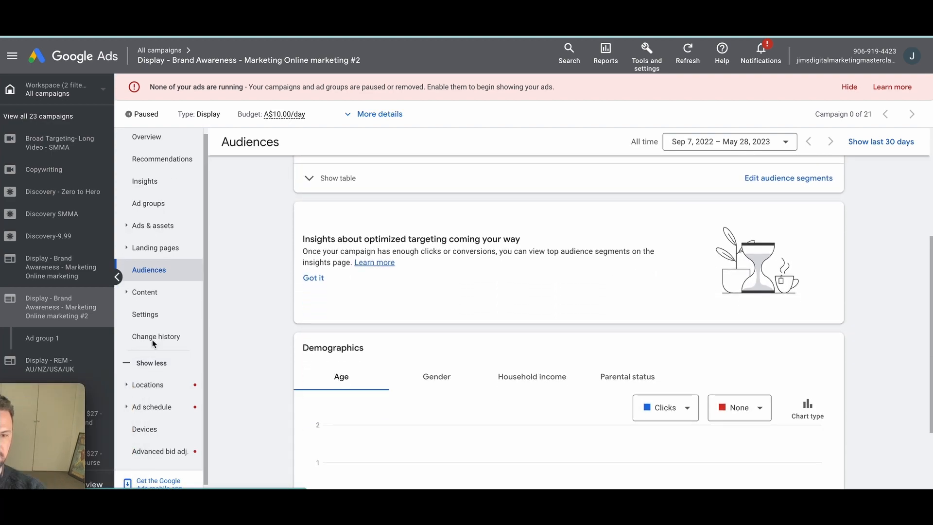
drag(67, 391, 840, 364)
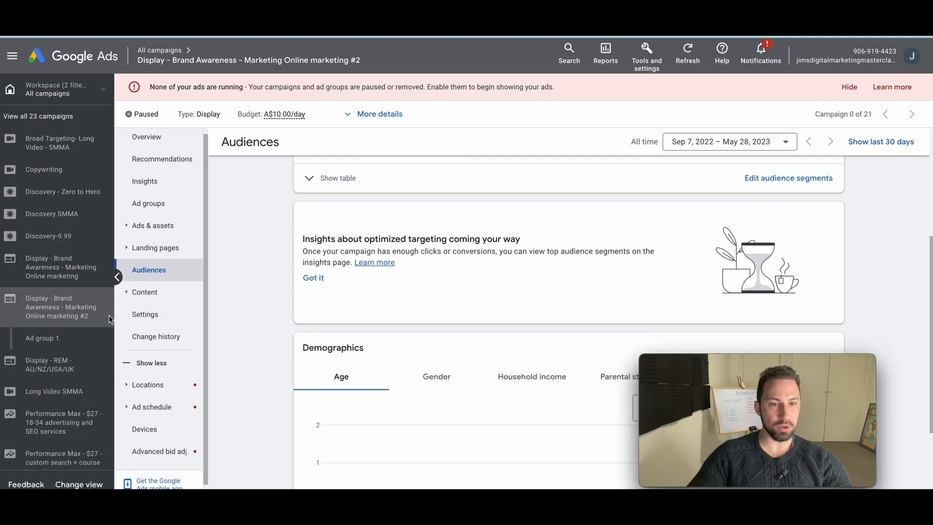
Step: Open the Topics list in the campaign's content targeting and look over its assigned topics
click(146, 292)
click(161, 317)
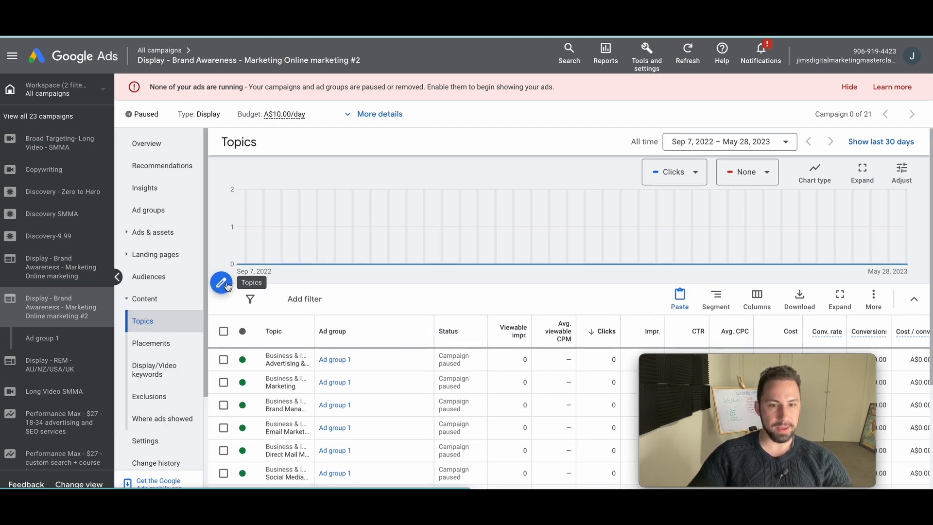
scroll(222, 289, down, 2)
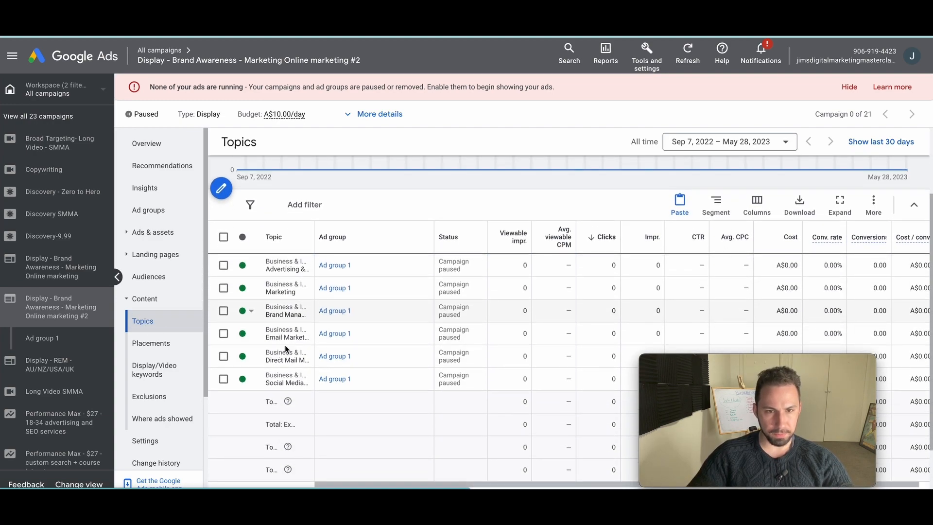
click(221, 188)
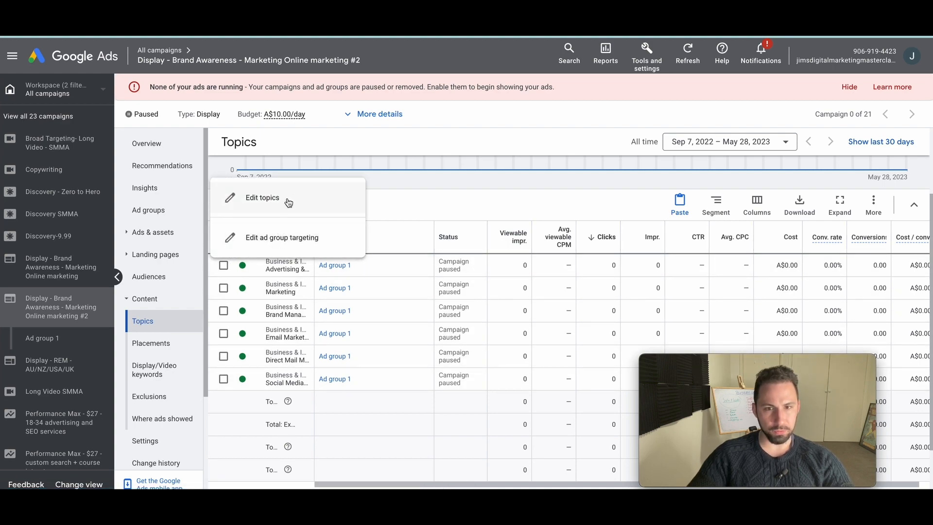
click(263, 205)
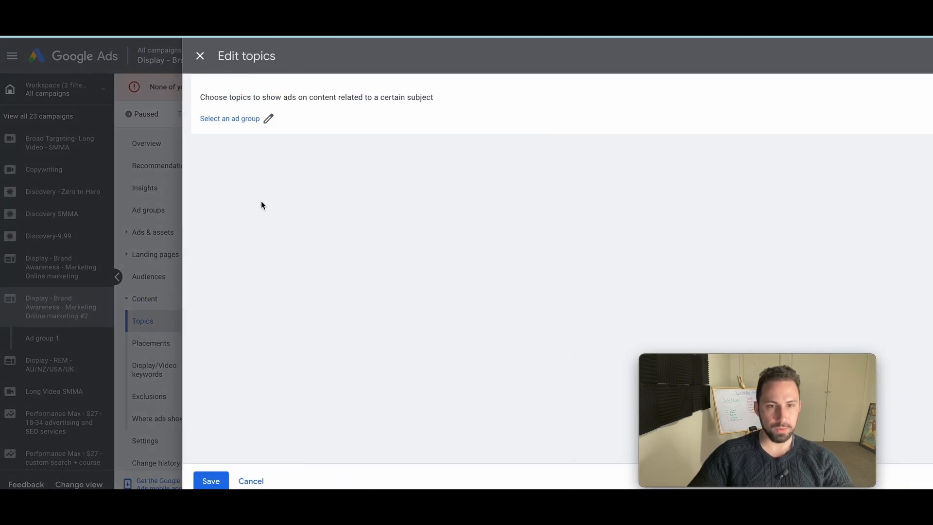
click(199, 56)
Step: Pause all six Business & Industrial topics assigned to Ad group 1, and clear the row selection
click(223, 265)
click(223, 288)
click(223, 310)
click(223, 333)
click(223, 356)
click(223, 379)
click(294, 205)
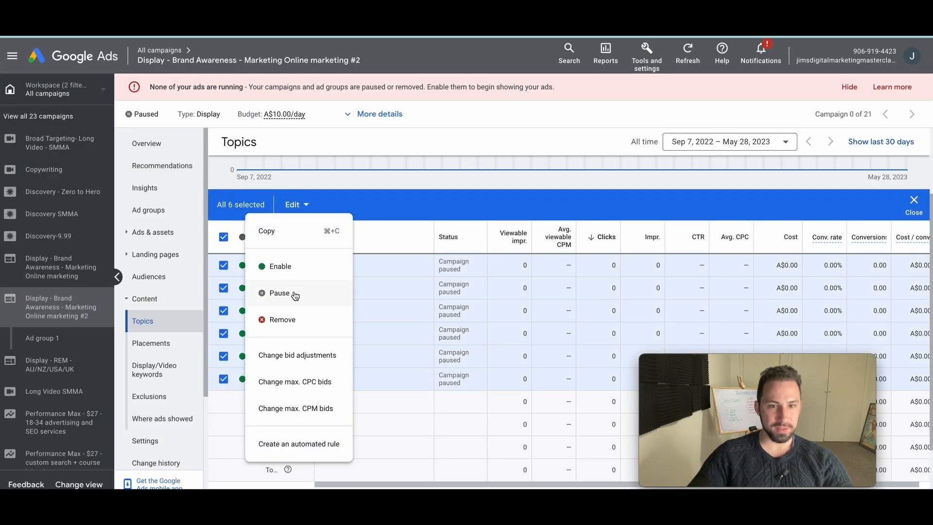
click(290, 305)
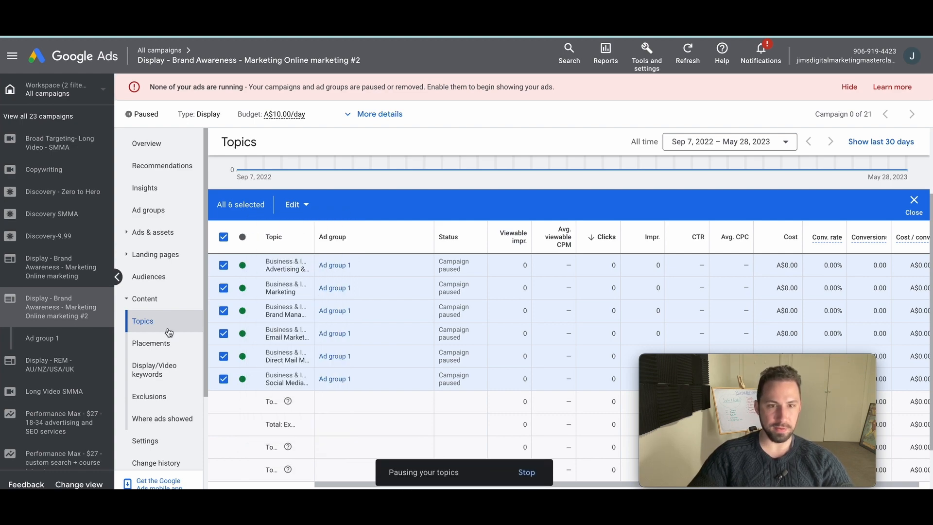
scroll(263, 229, down, 1)
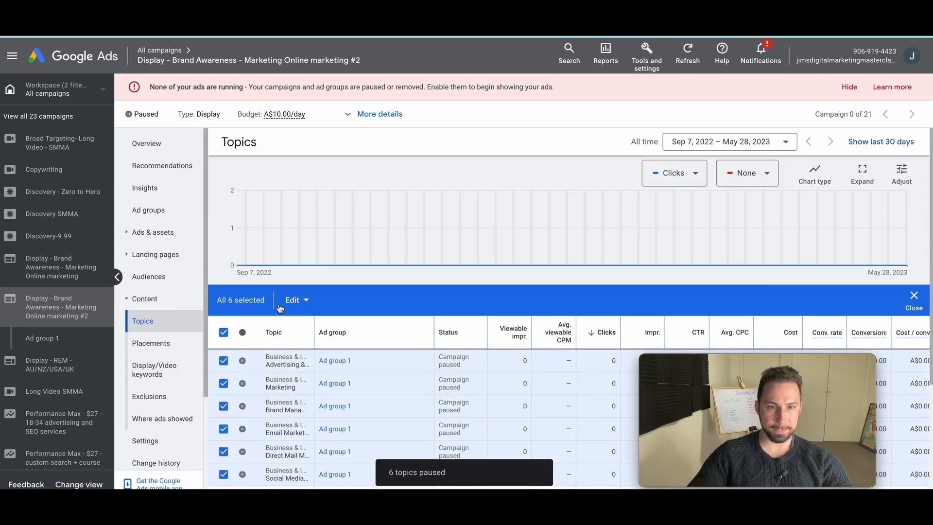
click(223, 334)
Step: Open the topics for editing and choose Ad group 1 as the ad group
click(238, 302)
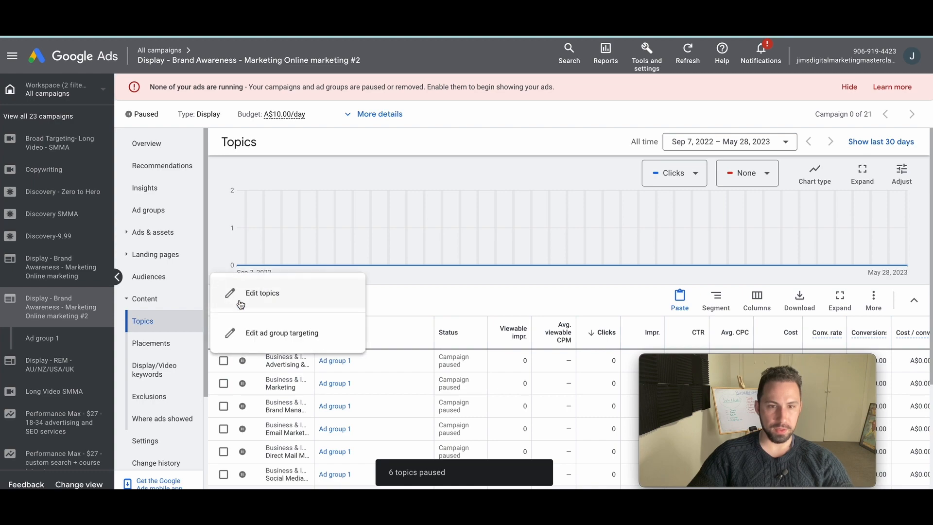
click(273, 292)
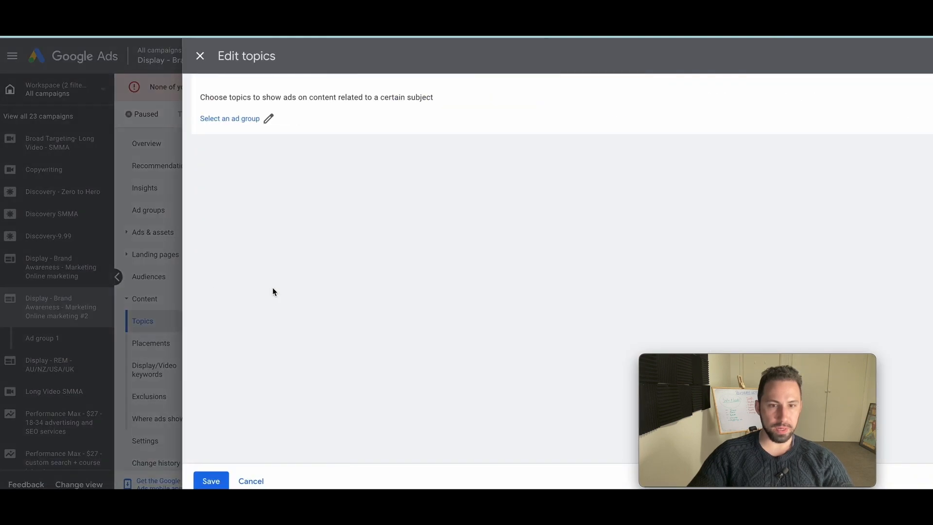
click(266, 120)
click(413, 258)
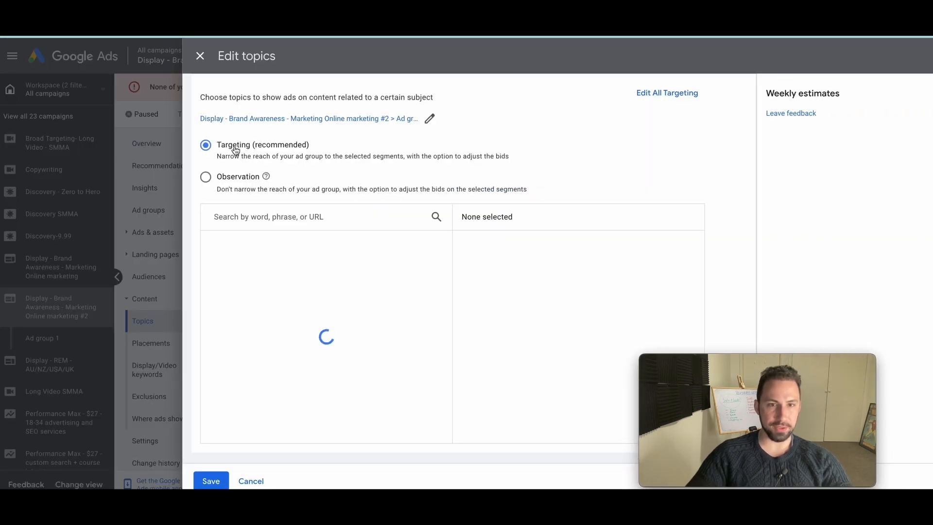
Step: Look through the available and selected topics, and clear all selected topics from the ad group's targeting
scroll(371, 297, down, 3)
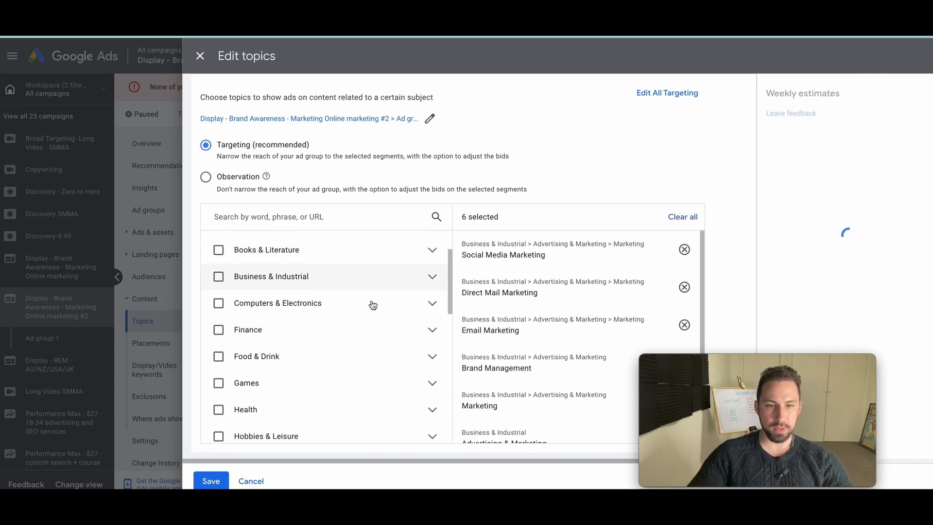
scroll(564, 241, down, 1)
scroll(385, 398, down, 6)
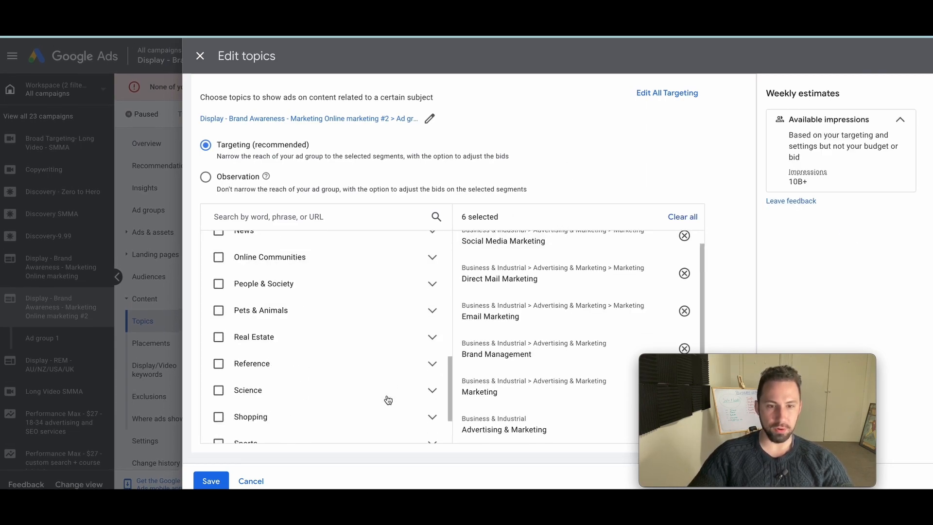
scroll(390, 394, up, 8)
scroll(593, 338, up, 1)
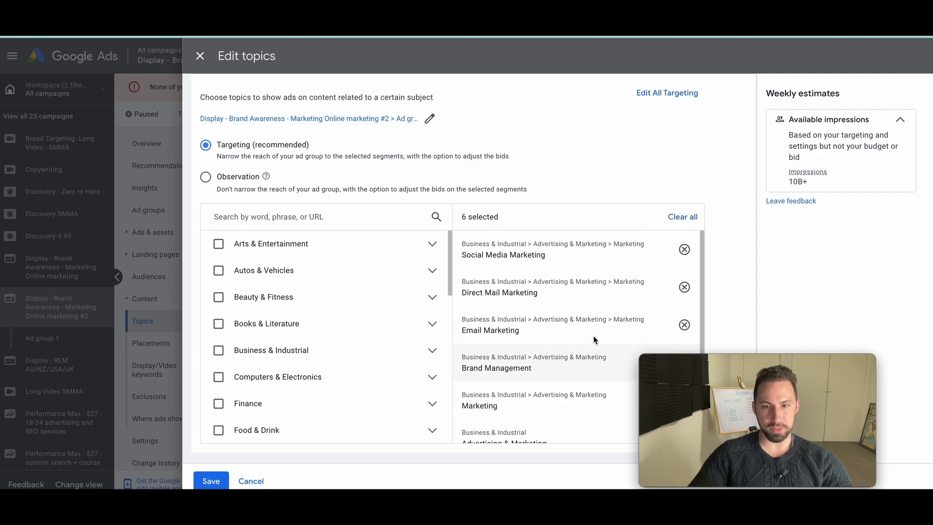
mouse_move(699, 359)
drag(699, 360, 803, 349)
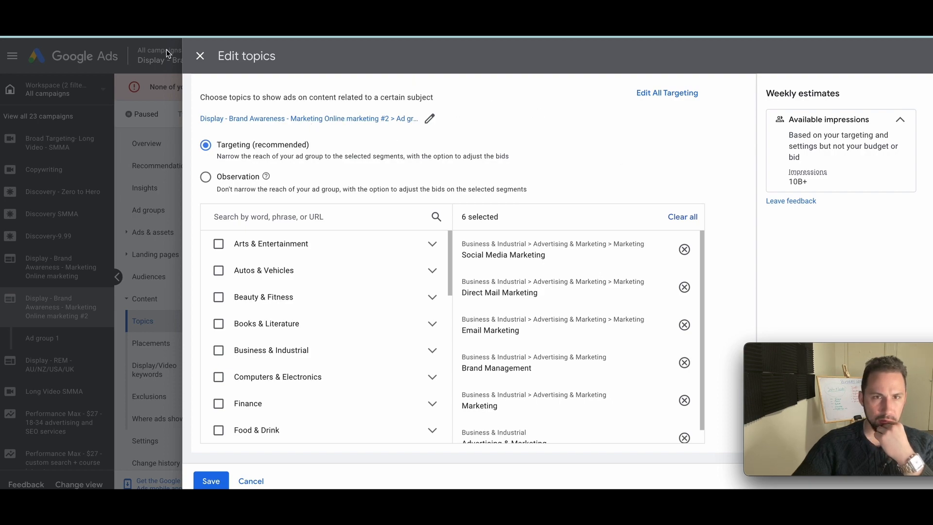
scroll(421, 324, down, 3)
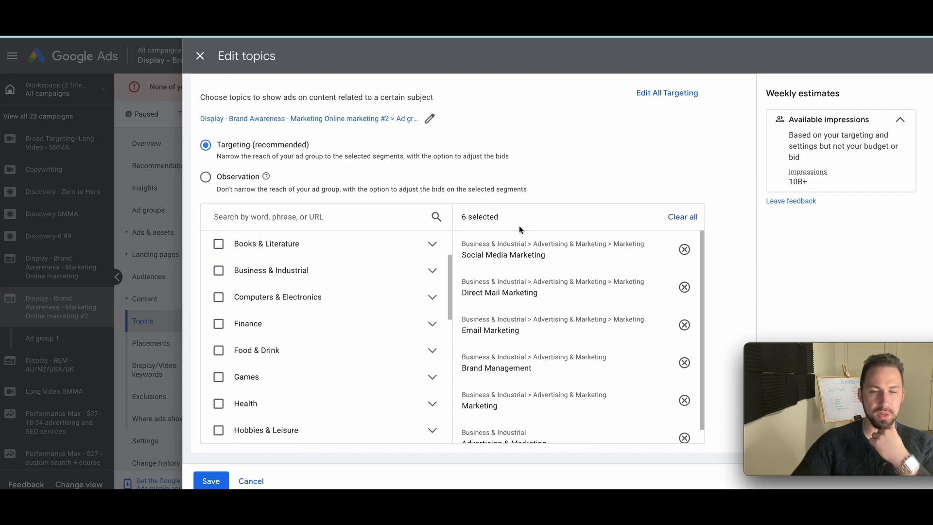
scroll(671, 264, down, 1)
scroll(322, 282, up, 3)
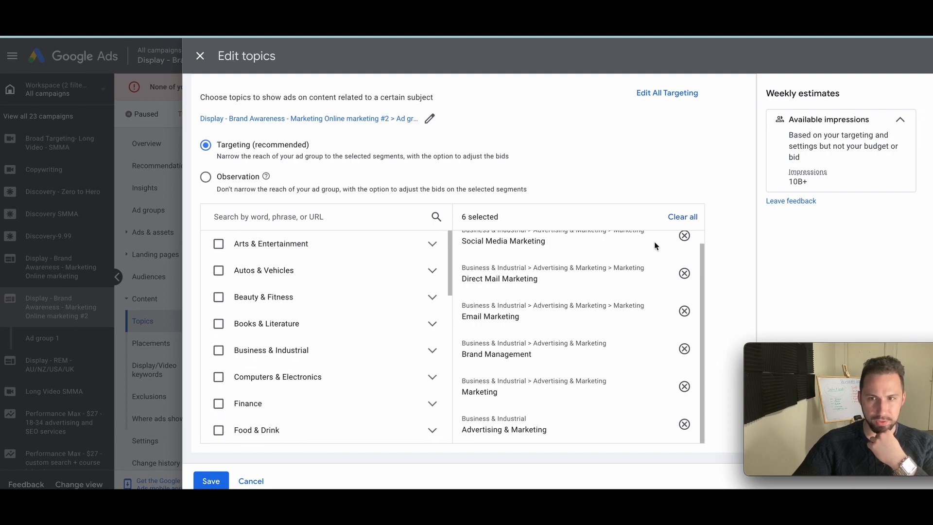
scroll(681, 255, up, 1)
click(687, 218)
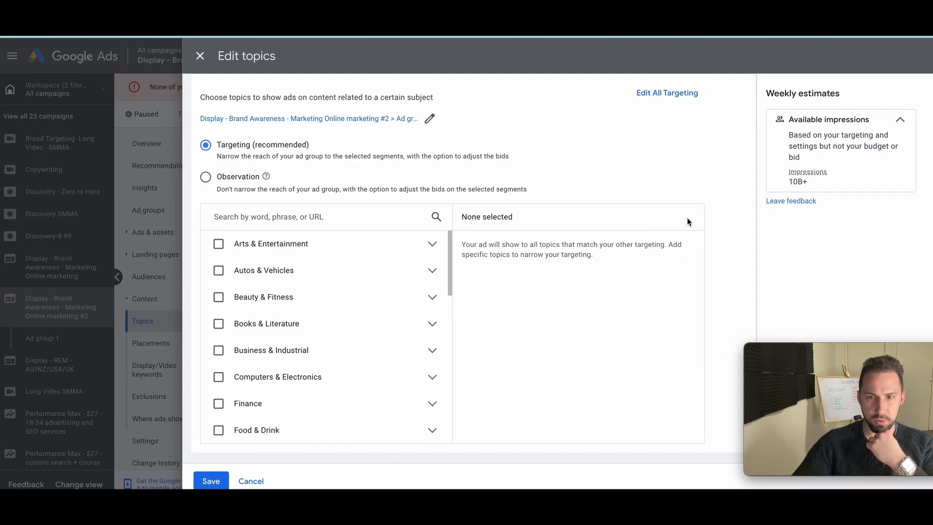
Step: Search the topics for "business" and select Business Services together with its E-Commerce Services subtopic
click(284, 229)
text(business)
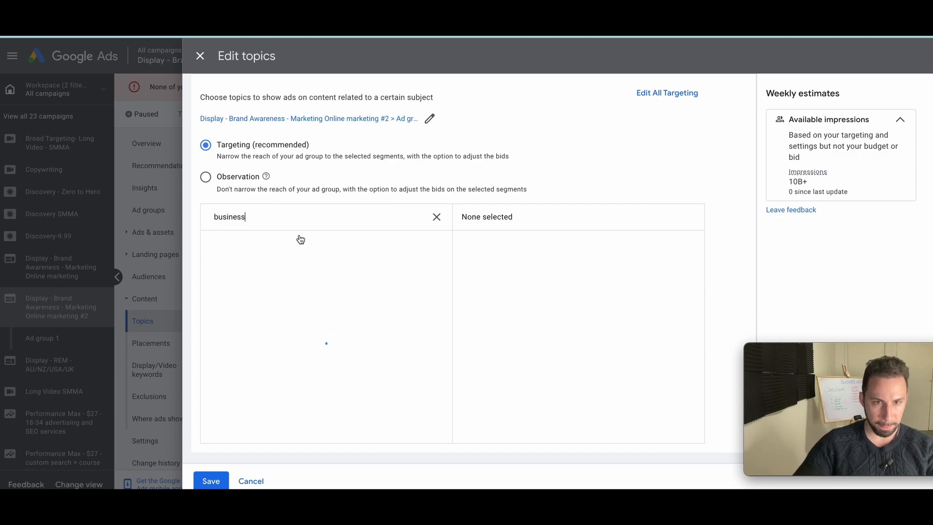
scroll(297, 299, down, 1)
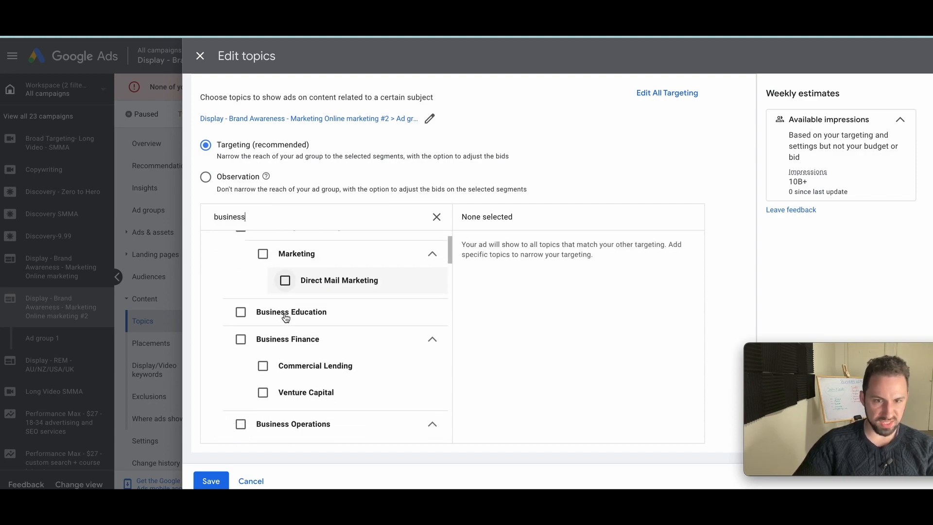
scroll(314, 331, down, 1)
scroll(311, 335, down, 2)
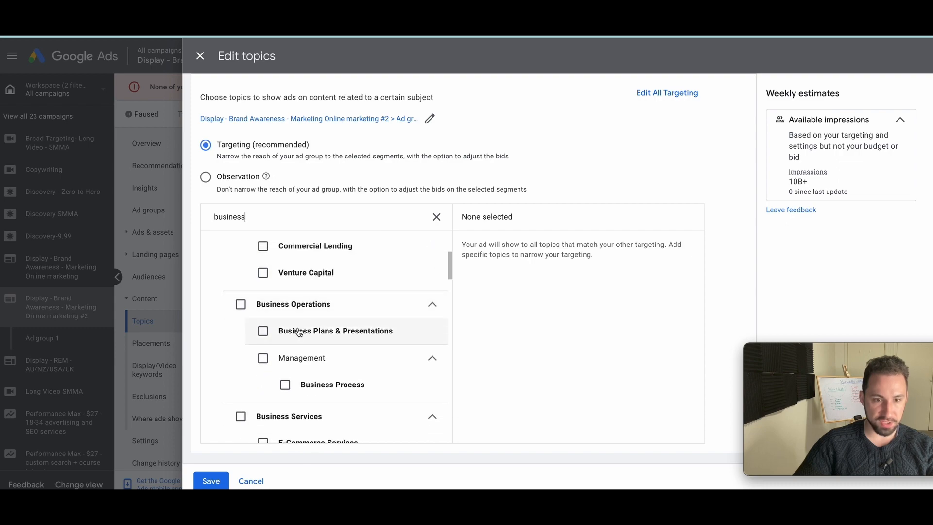
scroll(267, 368, down, 1)
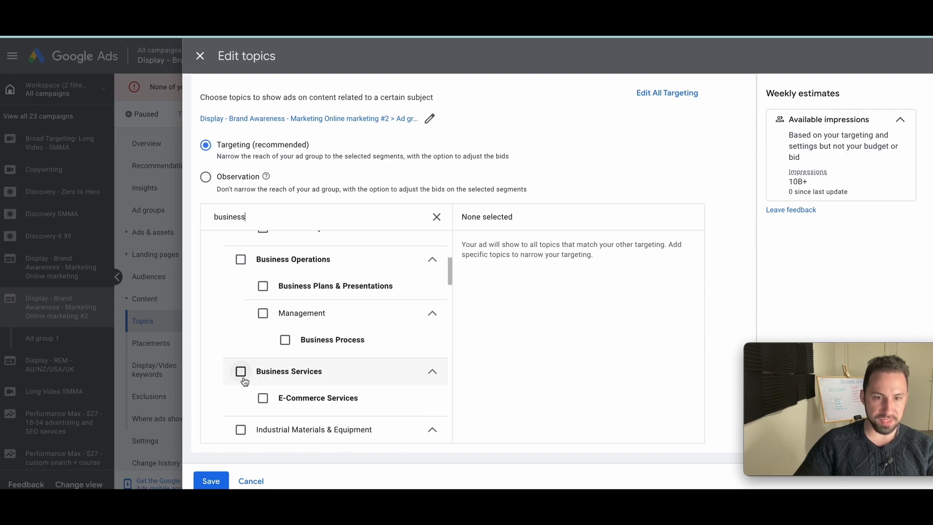
scroll(260, 396, down, 2)
scroll(263, 404, down, 1)
scroll(267, 306, up, 1)
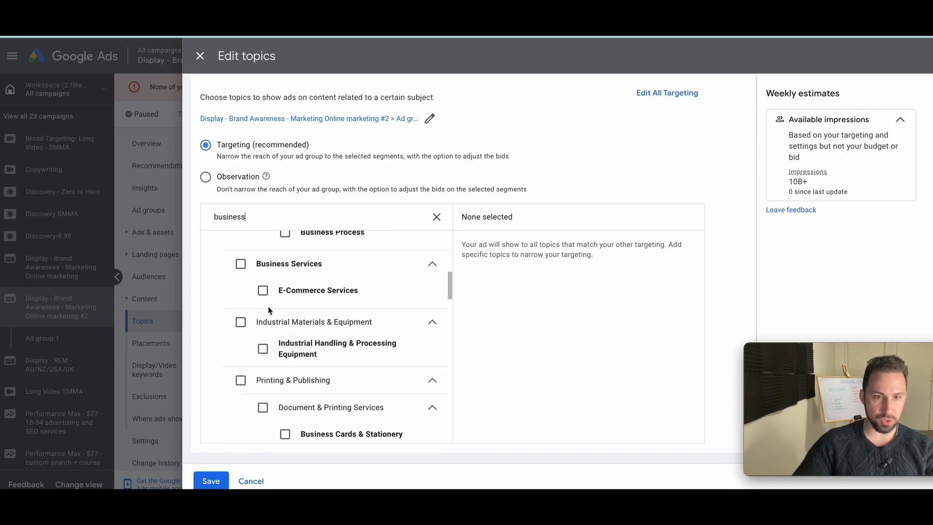
click(262, 290)
click(240, 262)
scroll(276, 308, up, 1)
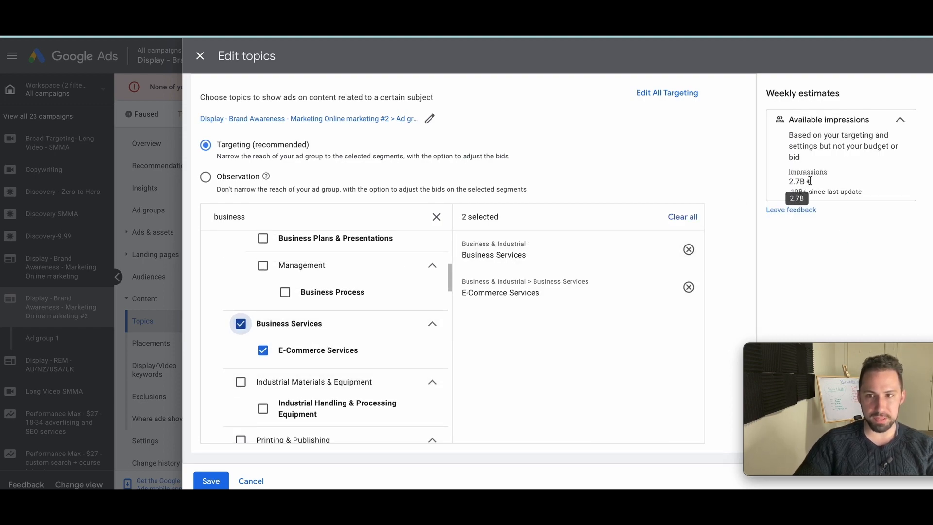
double_click(796, 182)
Step: Also select the Business Operations, Business Plans & Presentations, Management and Business Process topics, and save the ad group's topic targeting
scroll(304, 356, up, 1)
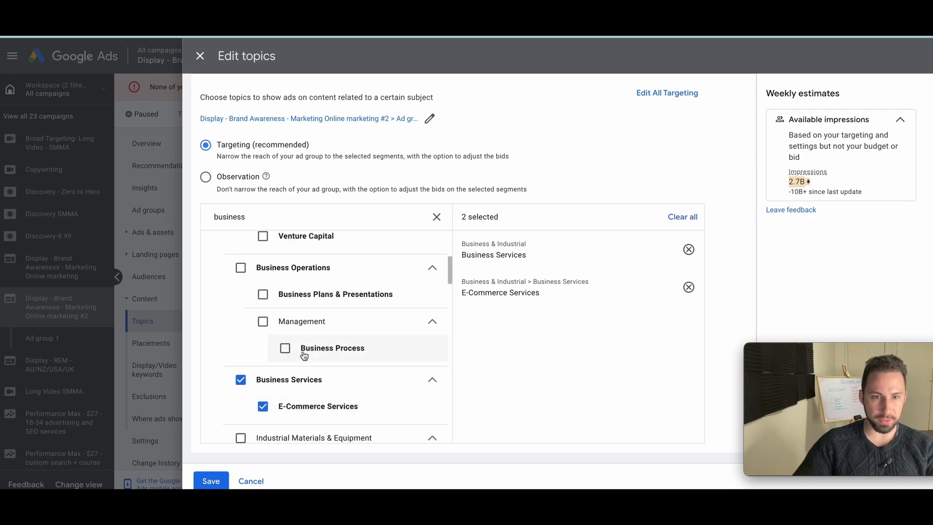
click(240, 268)
click(262, 295)
scroll(272, 321, up, 1)
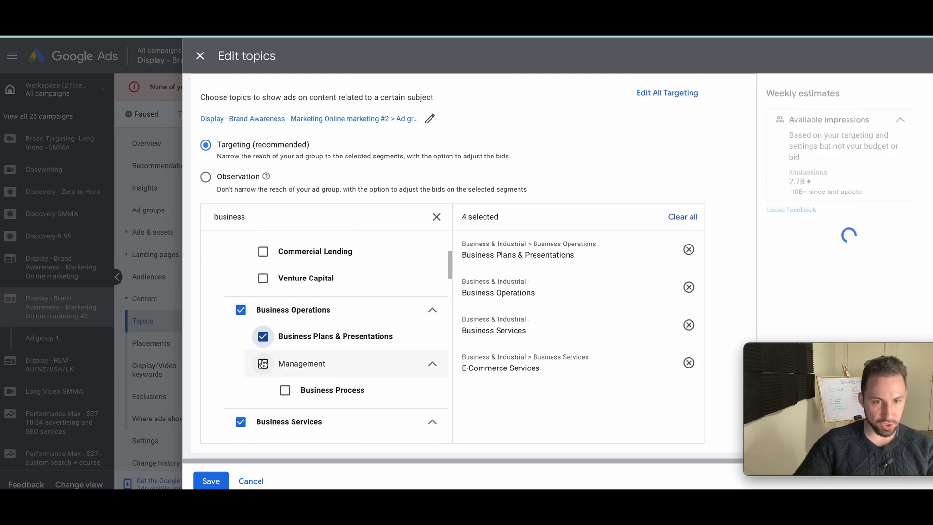
click(263, 364)
click(276, 392)
scroll(277, 369, up, 2)
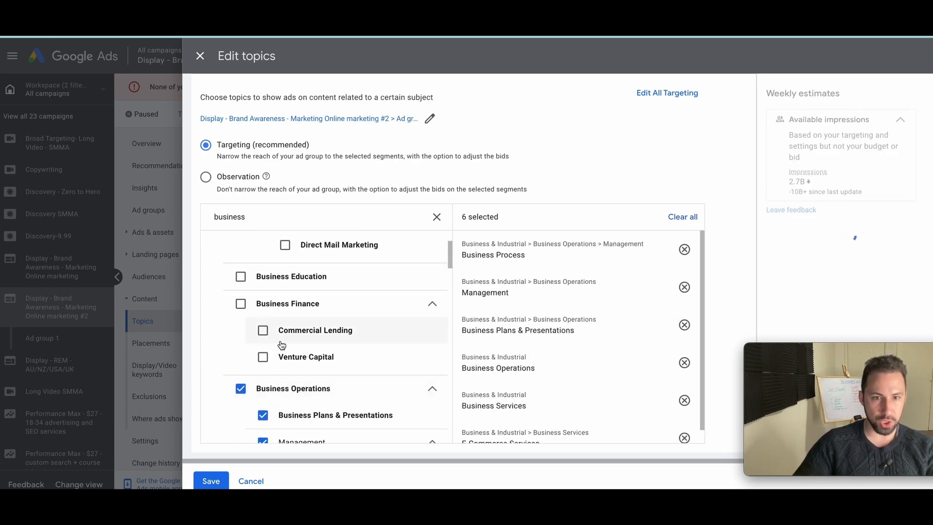
scroll(278, 344, up, 1)
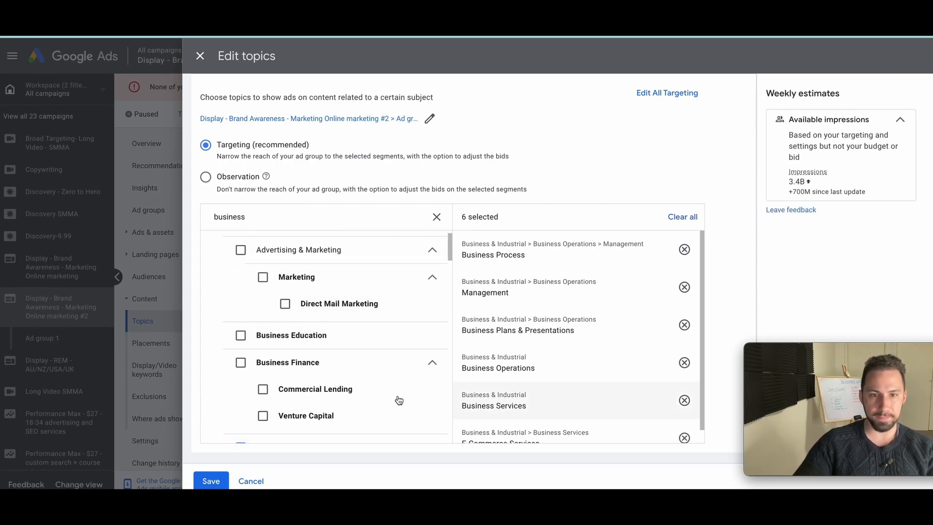
scroll(362, 392, down, 1)
click(220, 472)
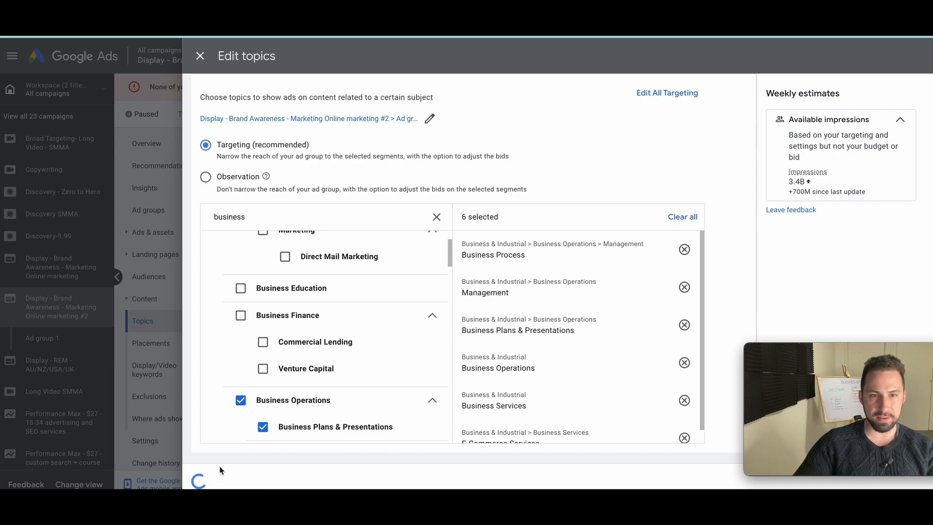
Step: Go to the campaign's Display/Video keywords and start adding keywords to Ad group 1
scroll(207, 350, down, 1)
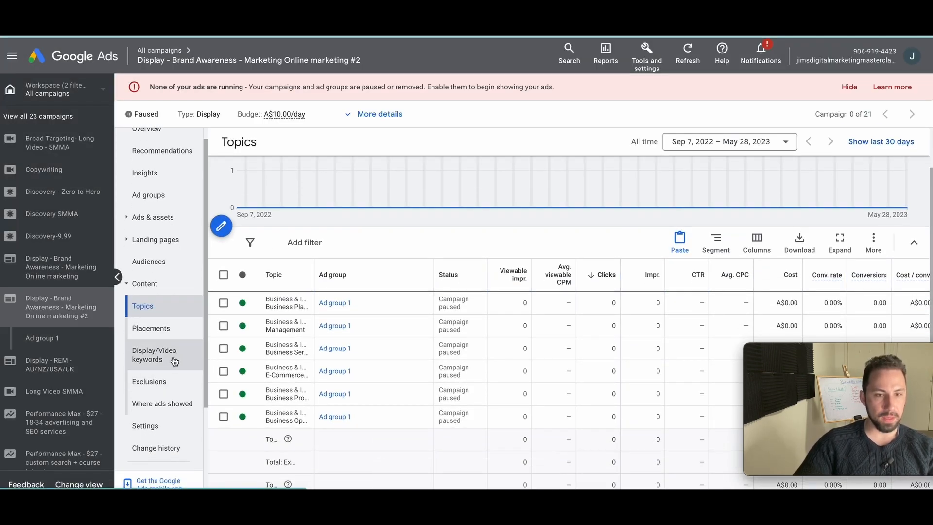
scroll(174, 361, down, 1)
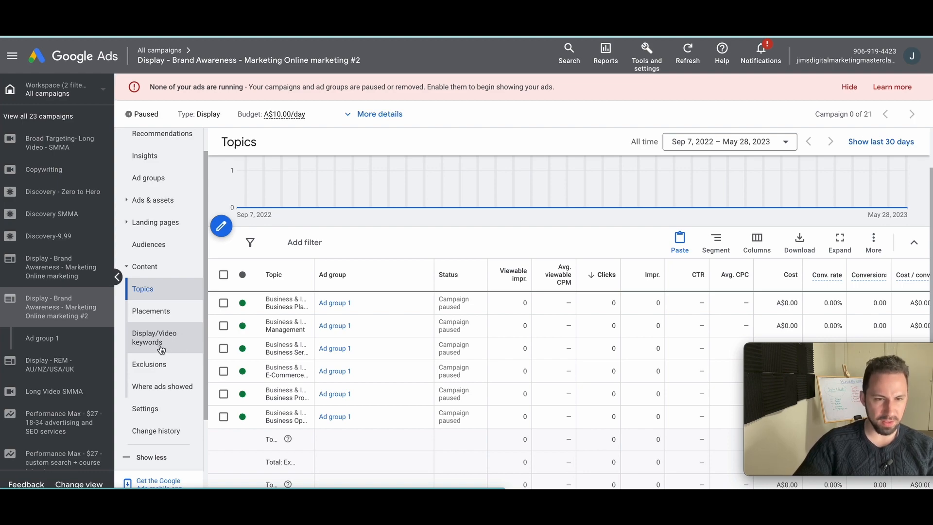
click(168, 344)
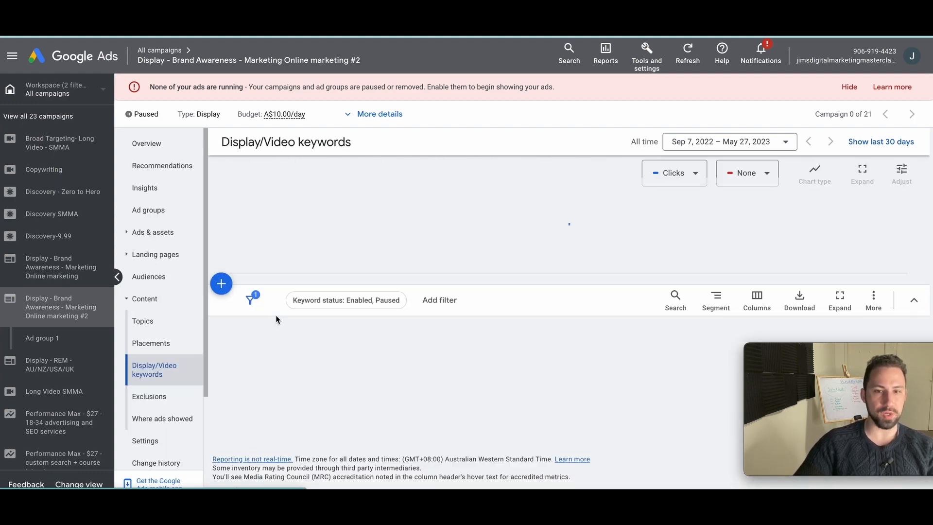
click(569, 376)
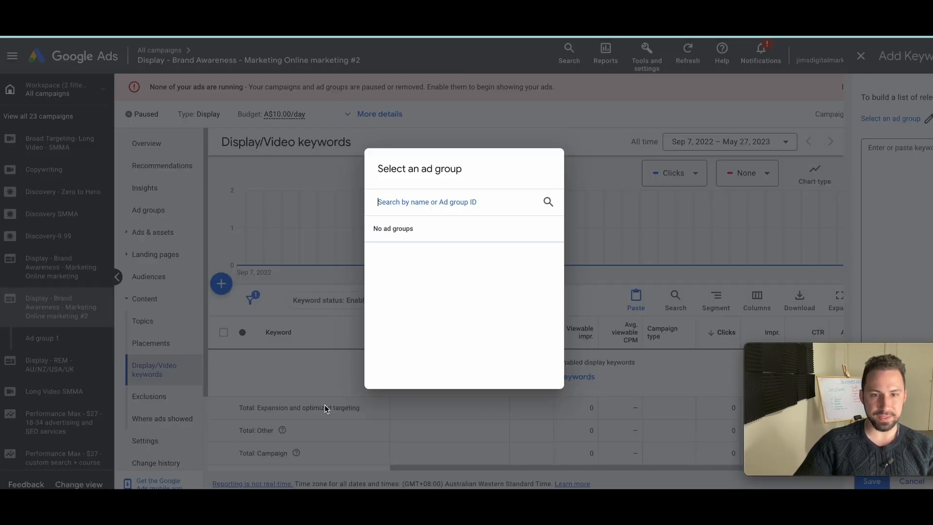
click(424, 259)
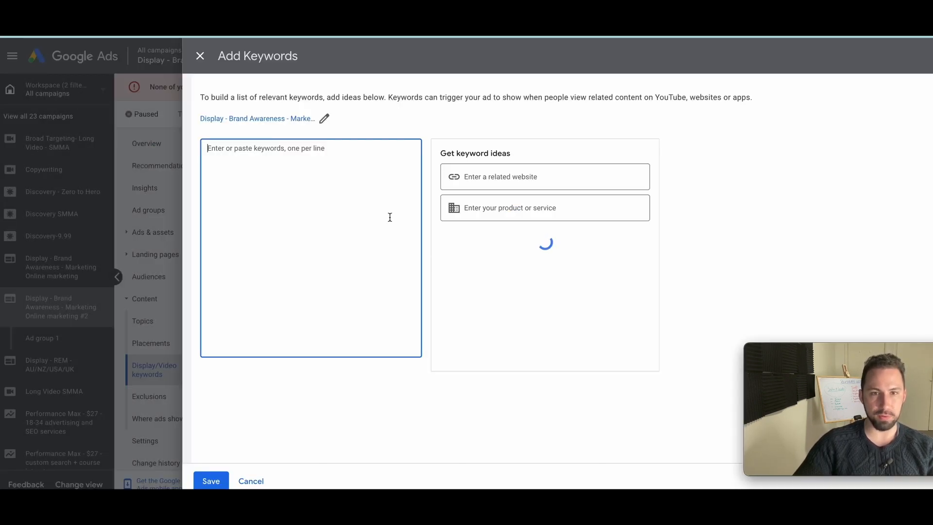
Step: Enter "copywriting" as a keyword and set the keyword setting to Content
click(322, 162)
text(copywriting)
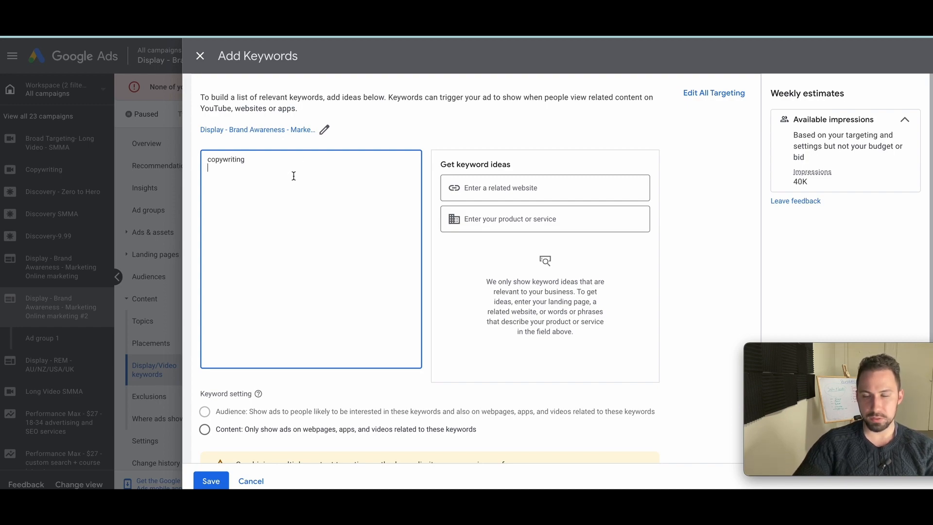
scroll(291, 184, down, 1)
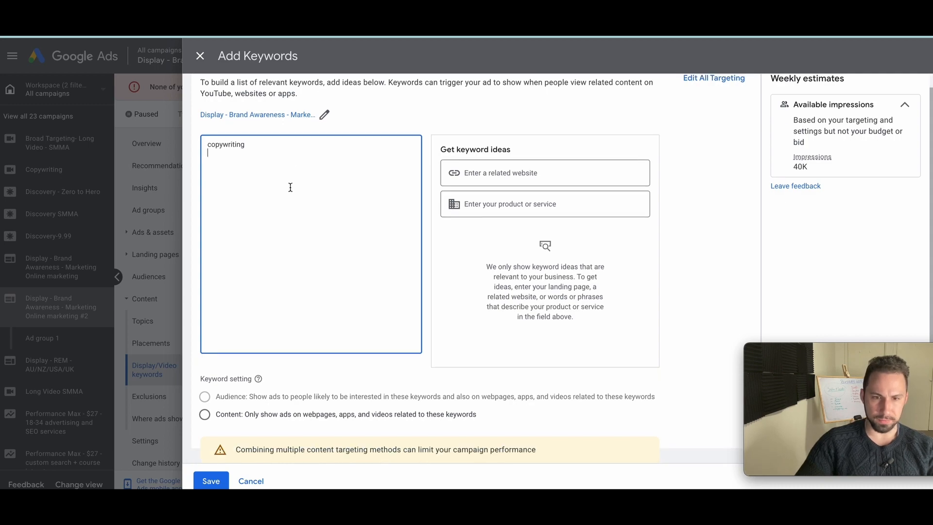
click(228, 409)
click(206, 407)
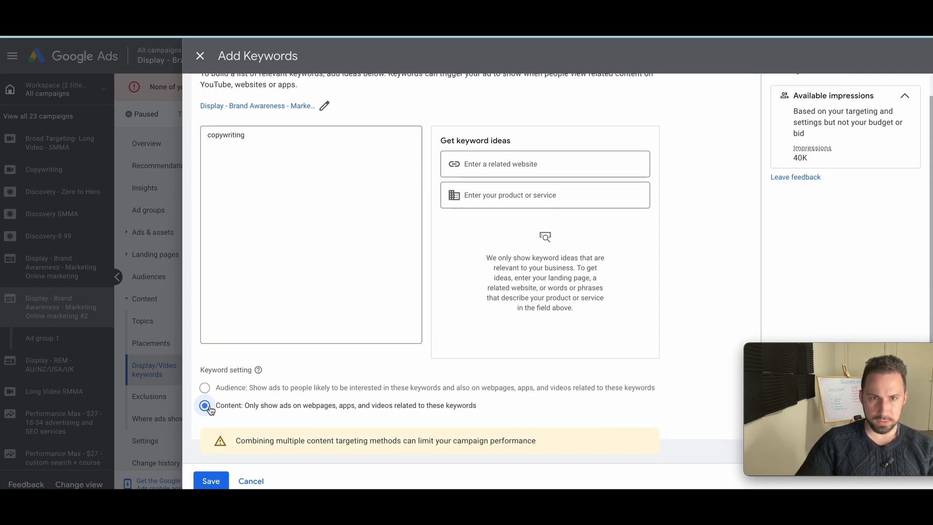
Step: Add the keywords business content writing, marketing, content writing and advertising on separate lines, and save the keyword list
click(310, 162)
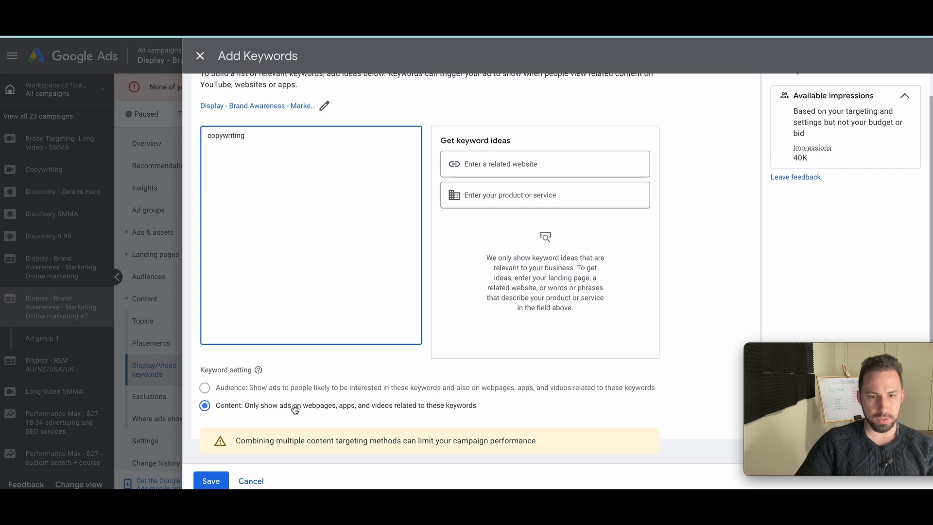
scroll(741, 260, up, 1)
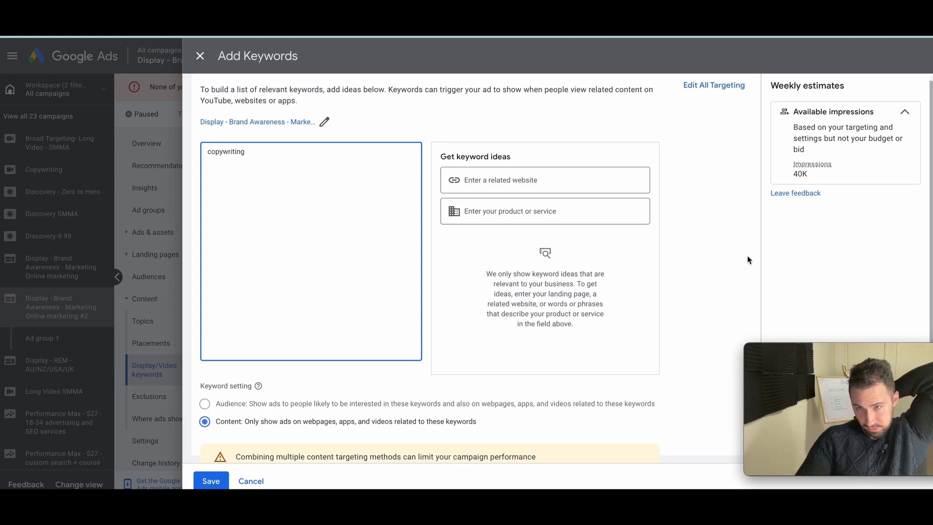
scroll(739, 272, down, 1)
scroll(207, 311, up, 1)
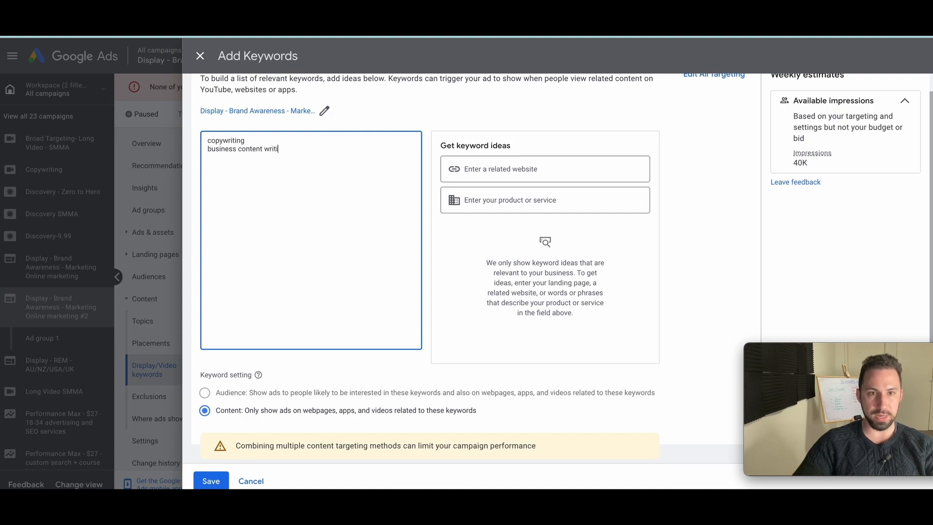
text(marketing)
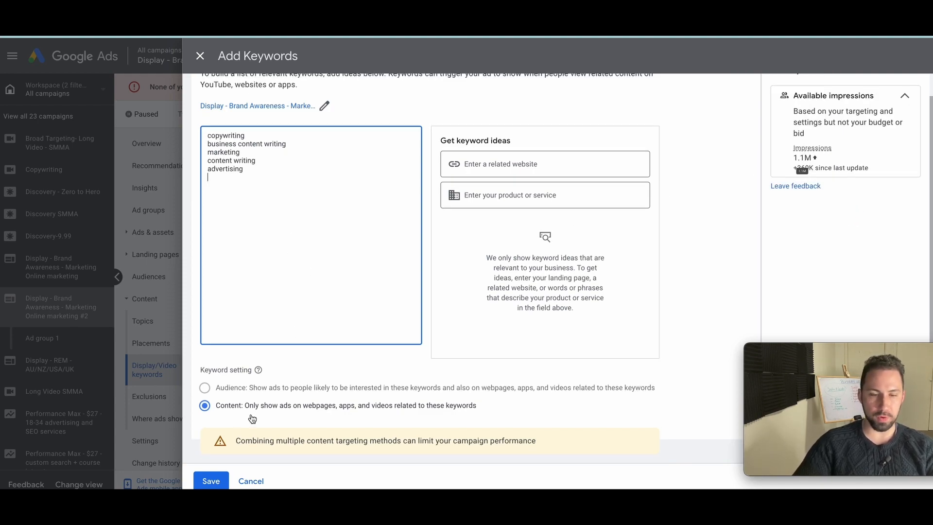
click(216, 479)
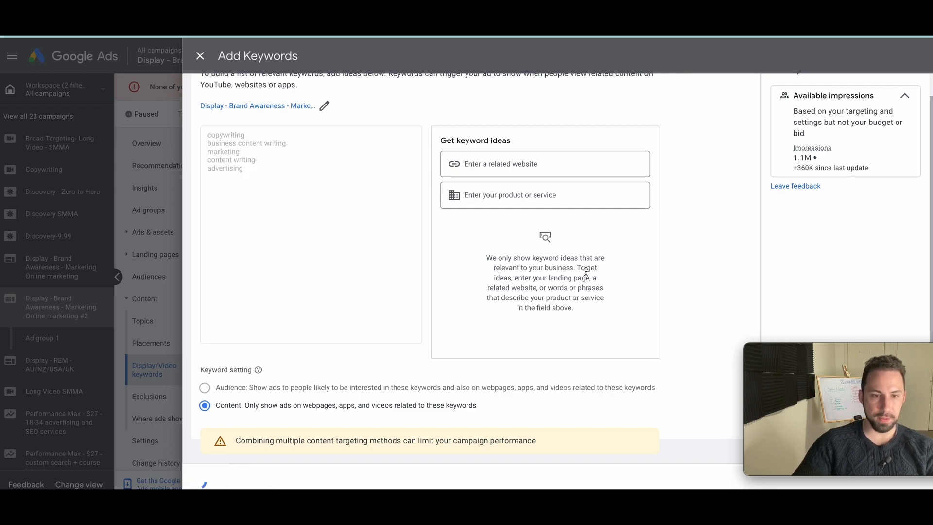
scroll(337, 281, down, 3)
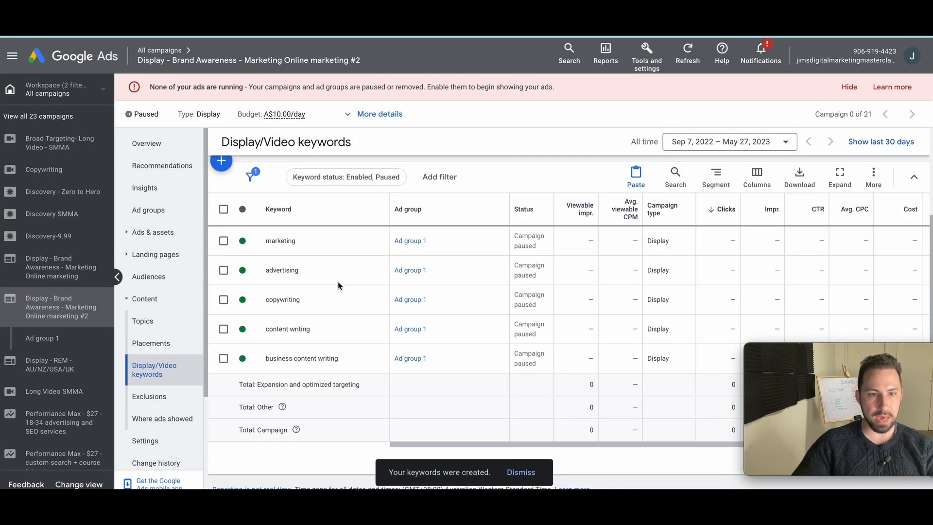
Step: Return to the list of all campaigns and locate "Display - Brand Awareness - Marketing Online marketing #2"
click(63, 313)
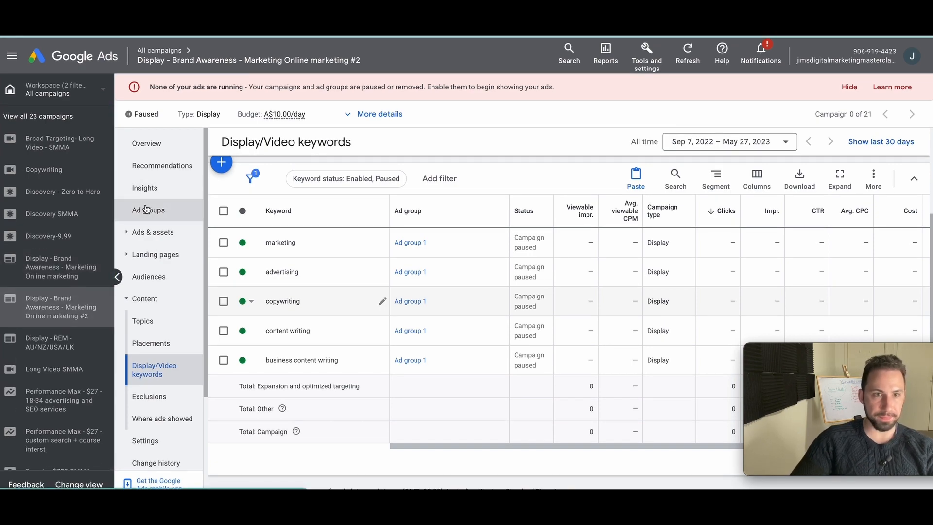
click(159, 50)
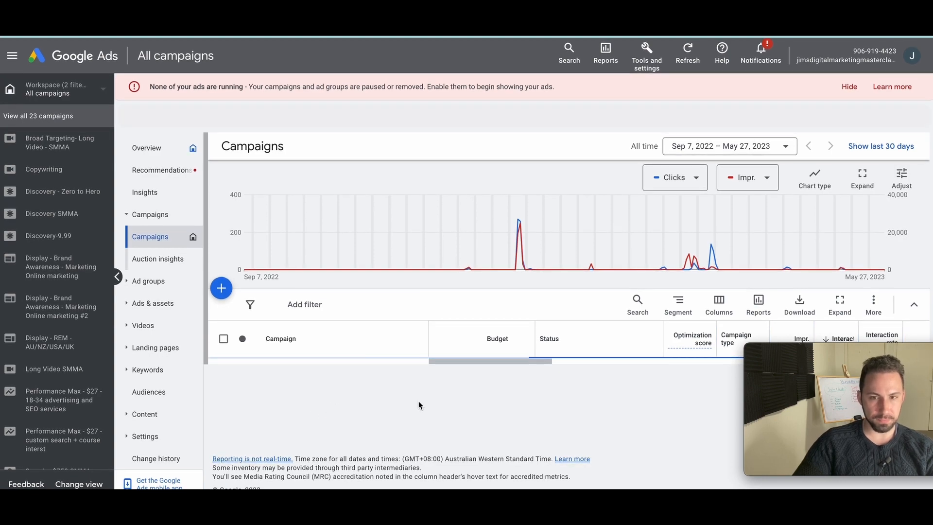
scroll(323, 370, down, 2)
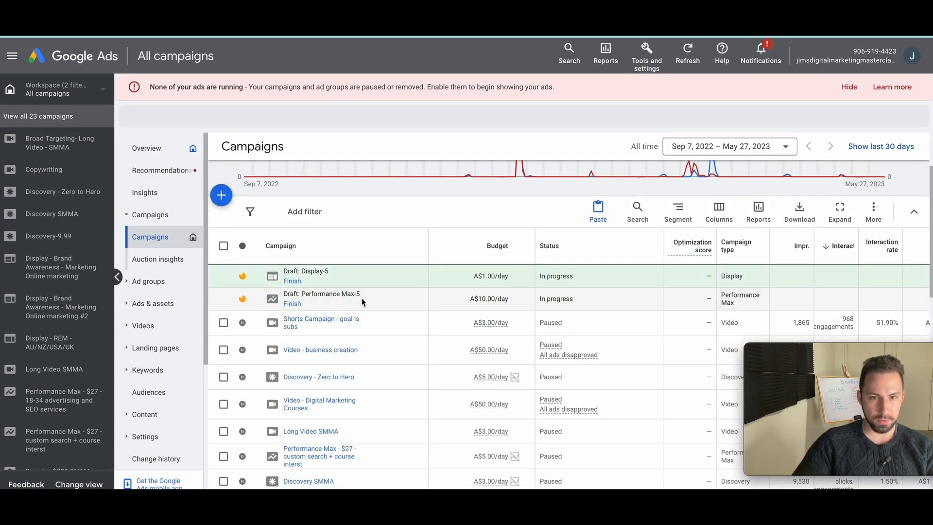
scroll(371, 334, down, 10)
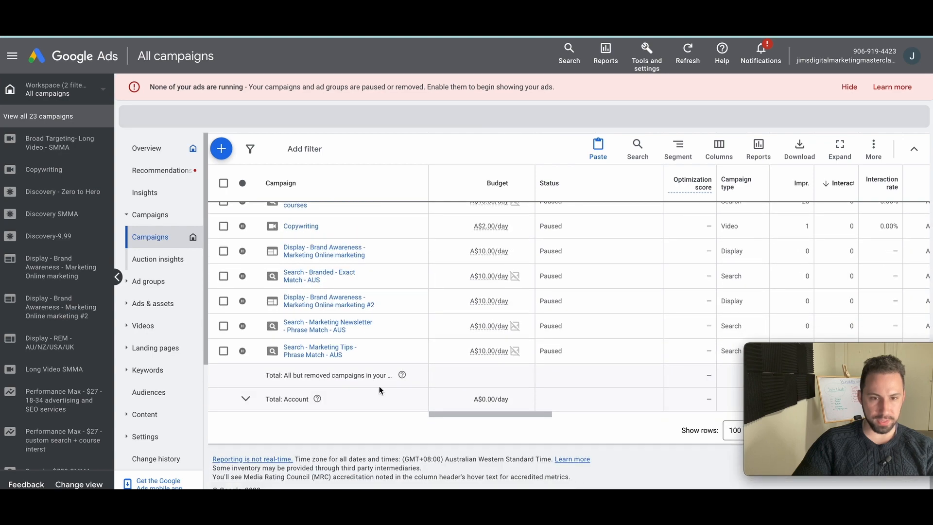
scroll(377, 325, up, 1)
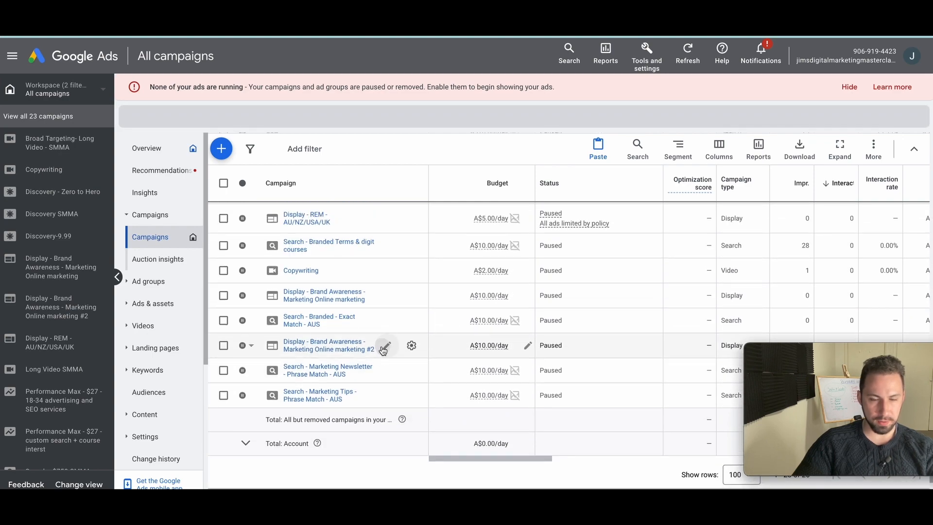
Step: Rename the "Display - Brand Awareness - Marketing Online marketing #2" campaign to "Display - Brand Awareness - Business Related" and save the name
click(383, 350)
click(315, 373)
drag(321, 371, 373, 372)
key(BackSpace)
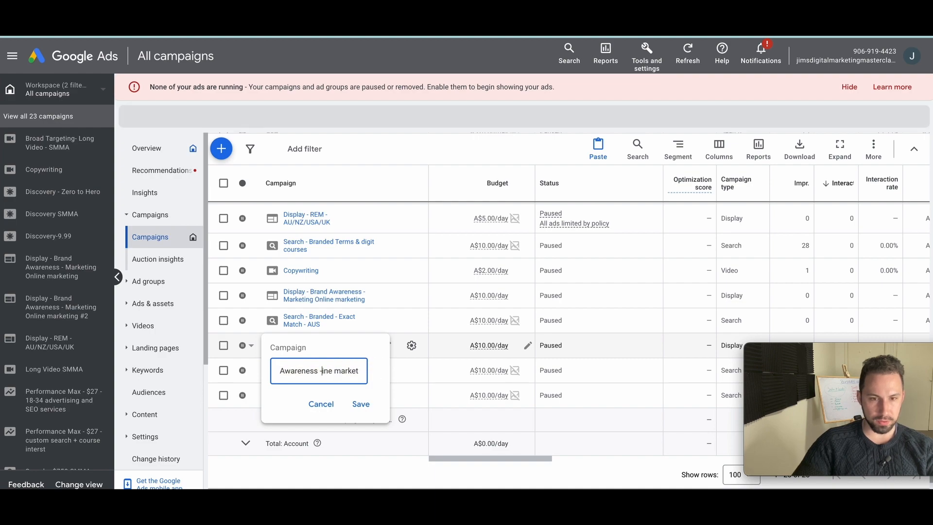
drag(324, 373, 392, 370)
key(BackSpace)
text(Busine)
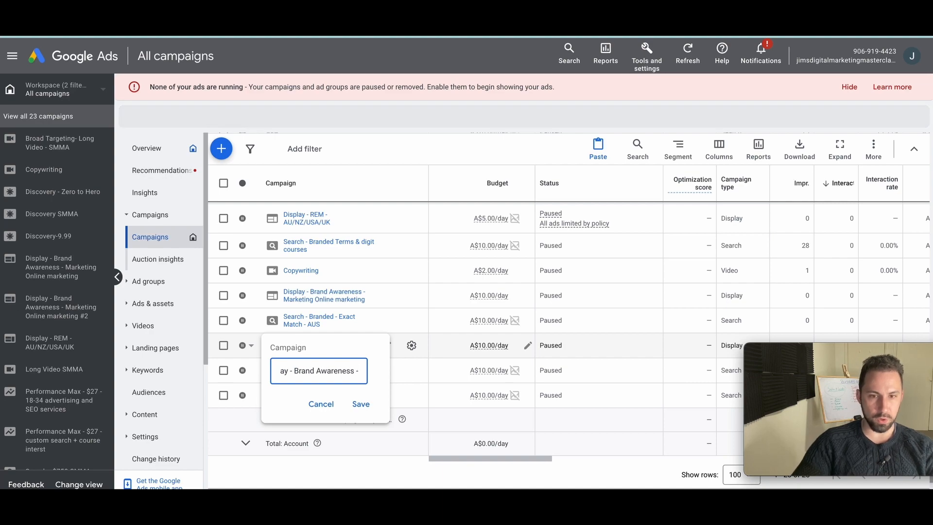
text(ss Related)
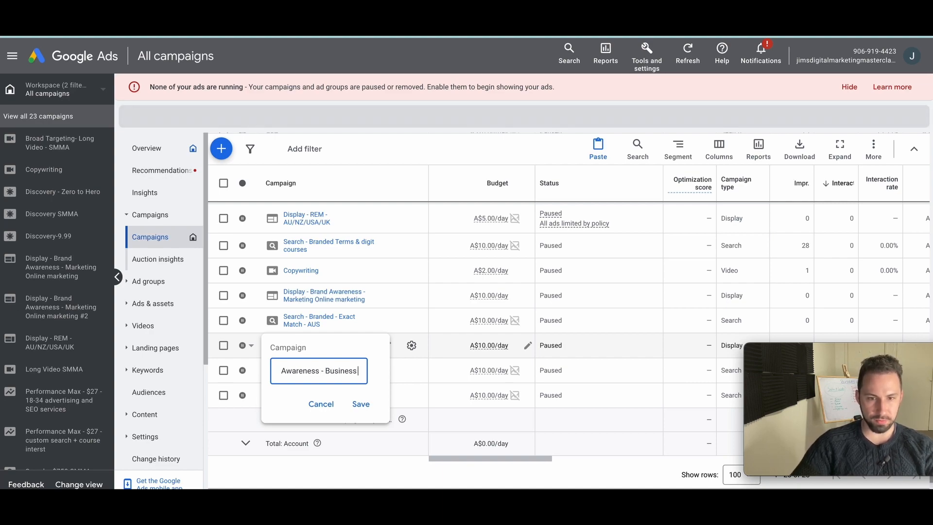
click(362, 404)
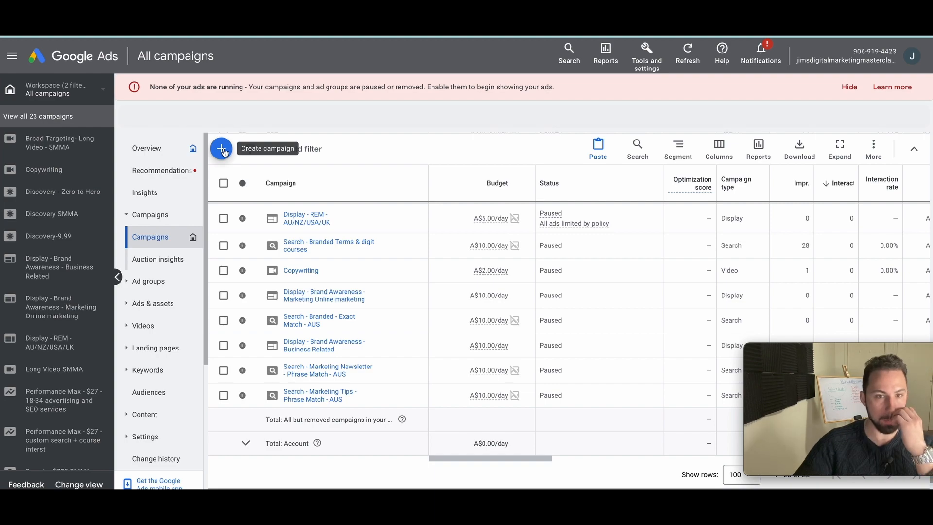
scroll(295, 373, up, 1)
scroll(295, 373, up, 11)
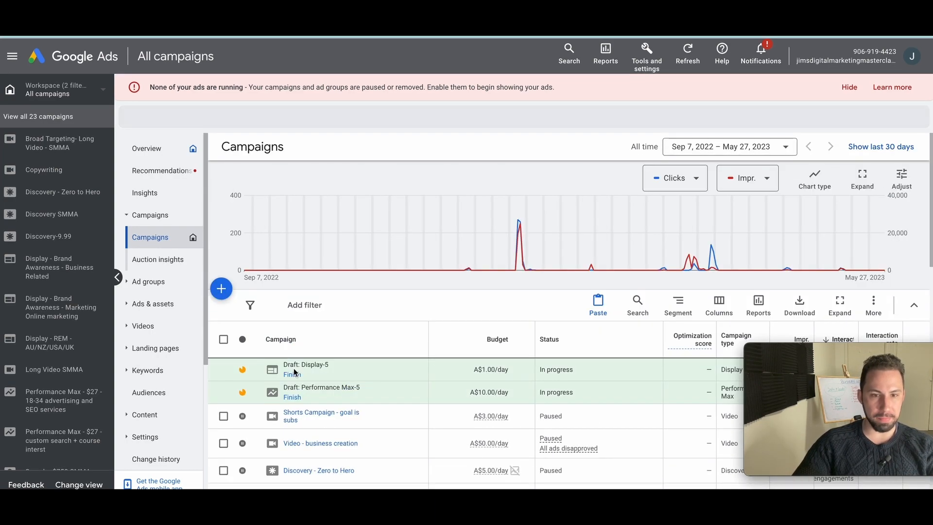
Step: Locate the "Display - Brand Awareness - Business Related" campaign in the list and select it
scroll(295, 373, down, 3)
scroll(260, 318, down, 6)
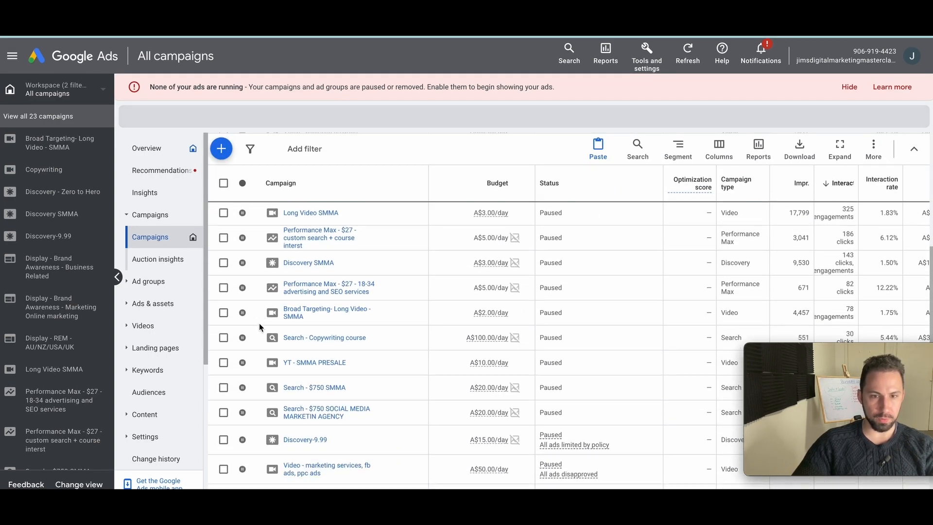
scroll(260, 394, down, 2)
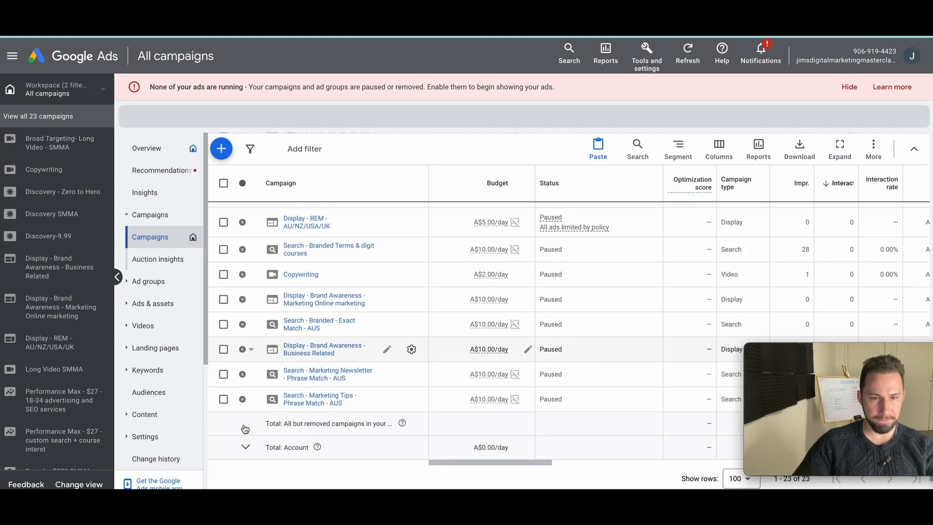
click(224, 349)
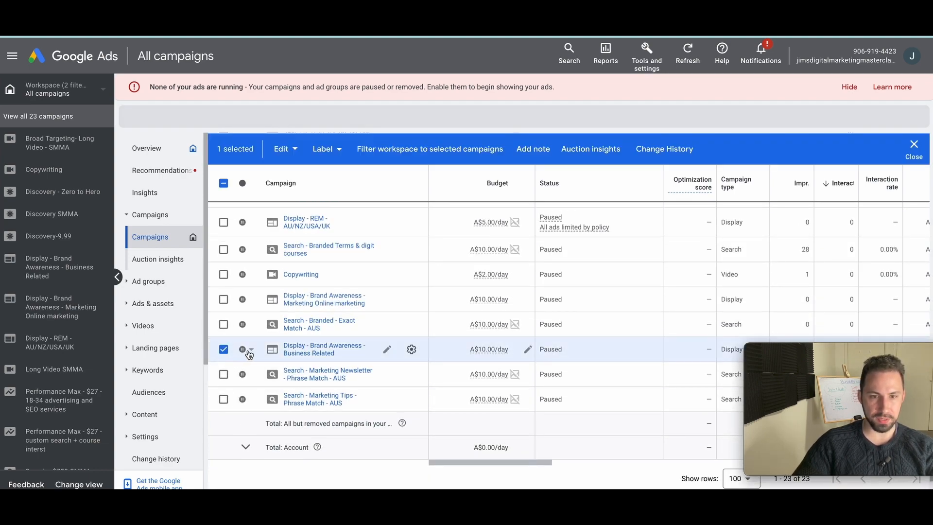
click(284, 154)
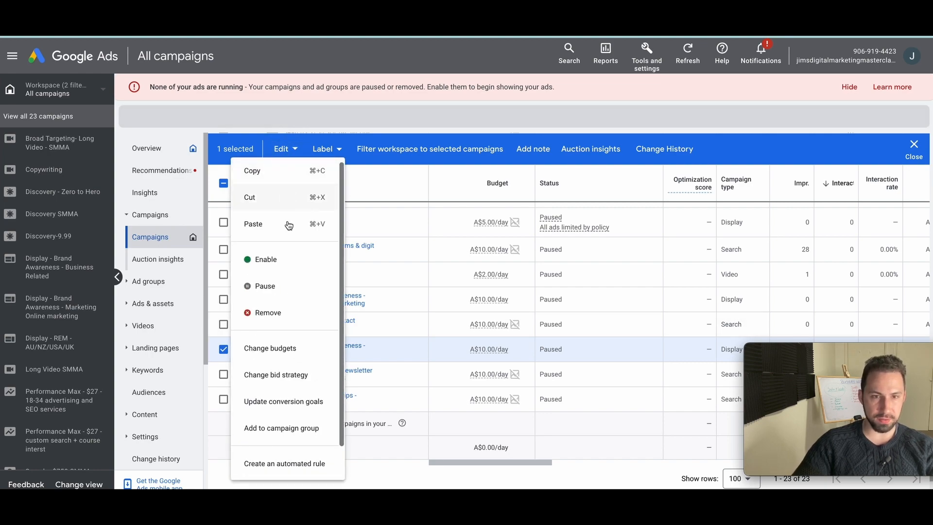
click(284, 167)
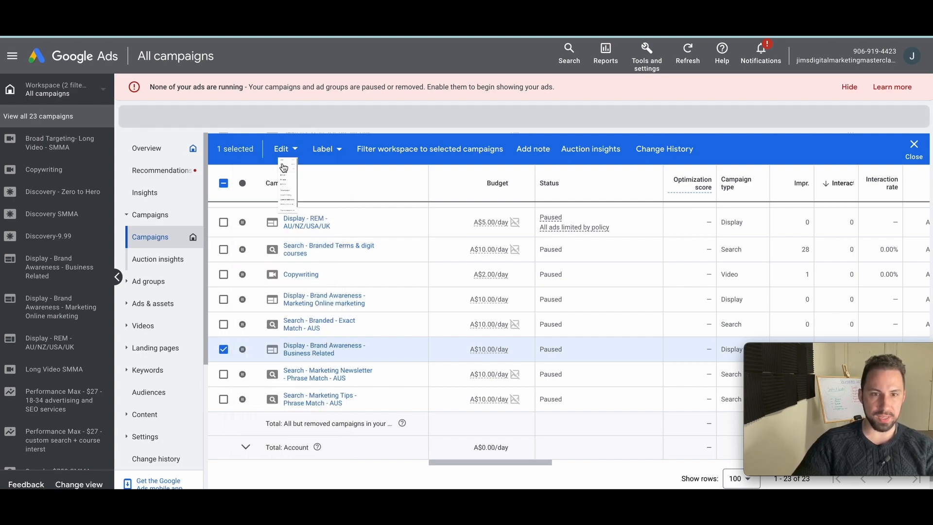
click(242, 349)
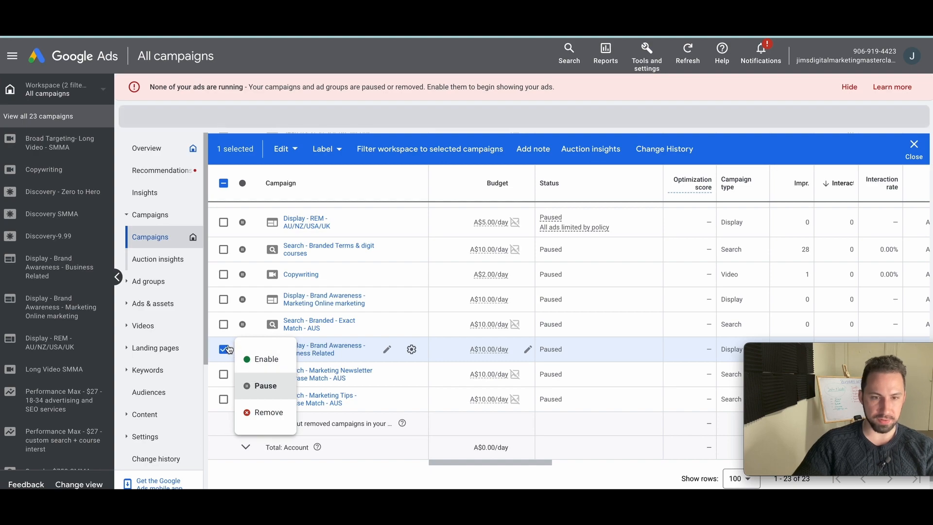
click(265, 385)
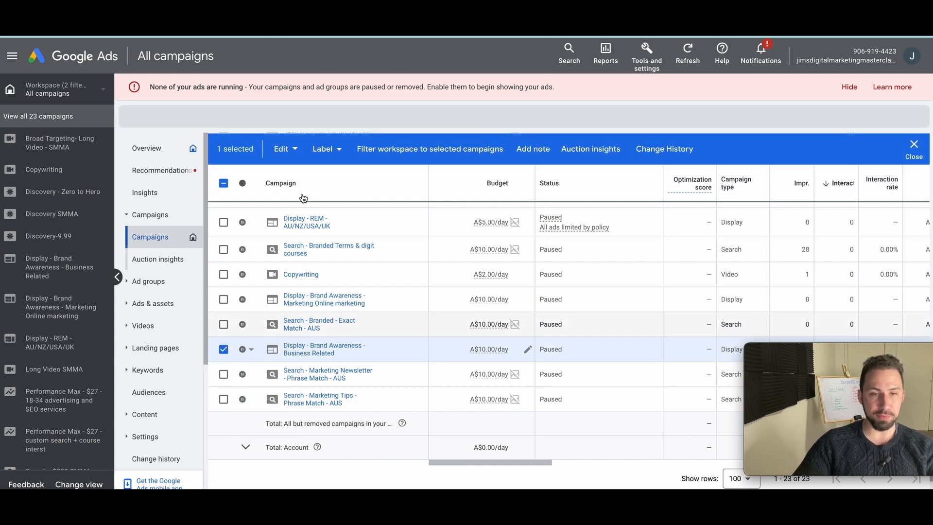
click(290, 150)
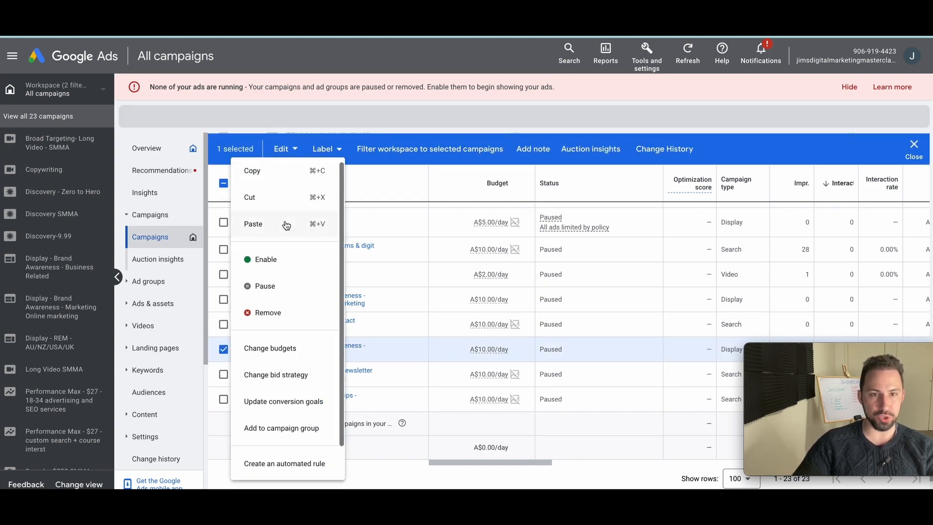
click(290, 177)
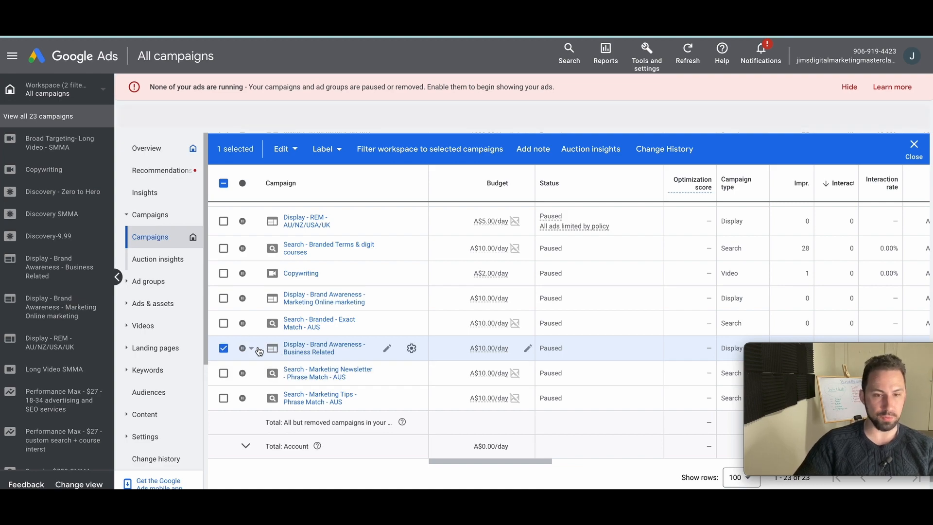
Step: Copy the selected "Display - Brand Awareness - Business Related" campaign and paste it as a duplicate in the campaign list
scroll(252, 352, up, 10)
scroll(251, 351, down, 3)
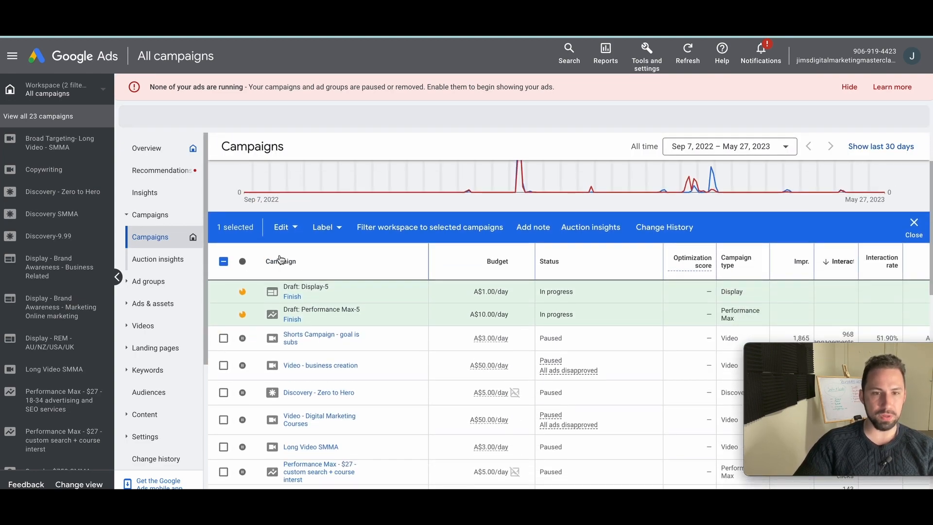
click(286, 228)
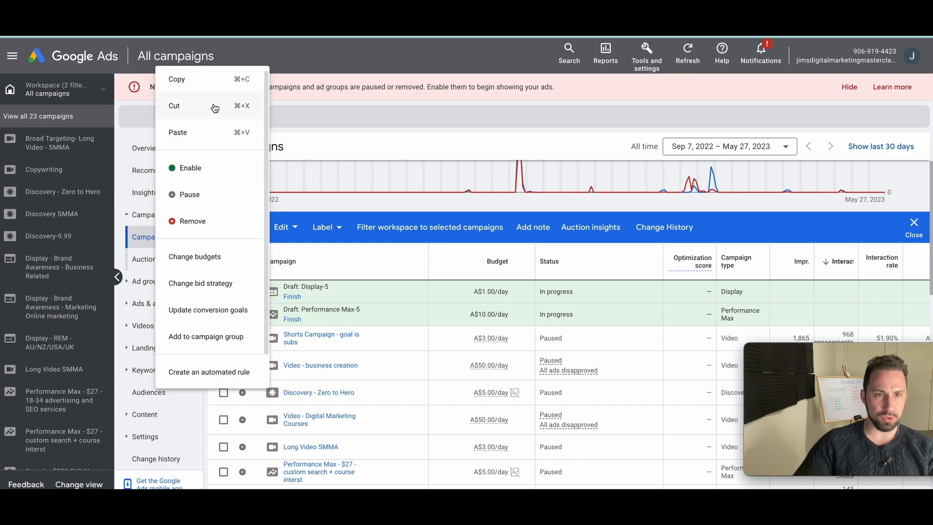
click(208, 89)
click(285, 228)
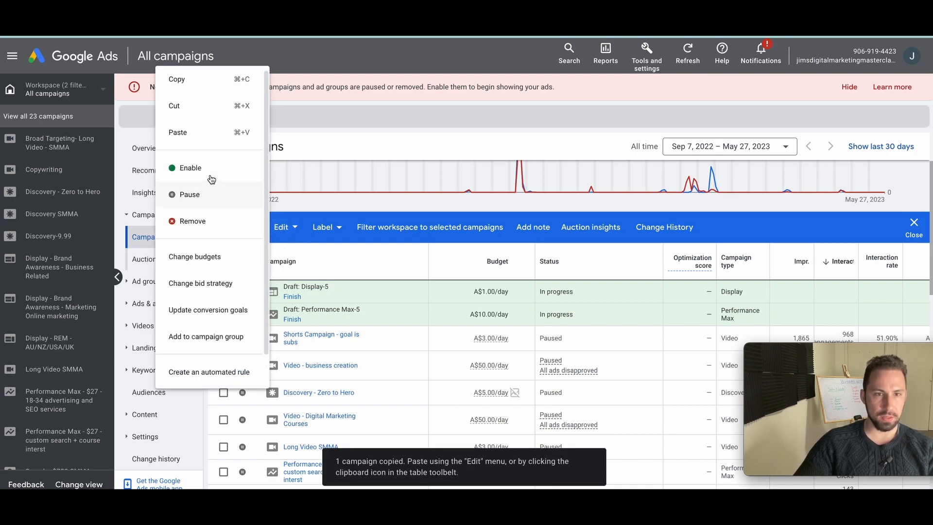
click(208, 129)
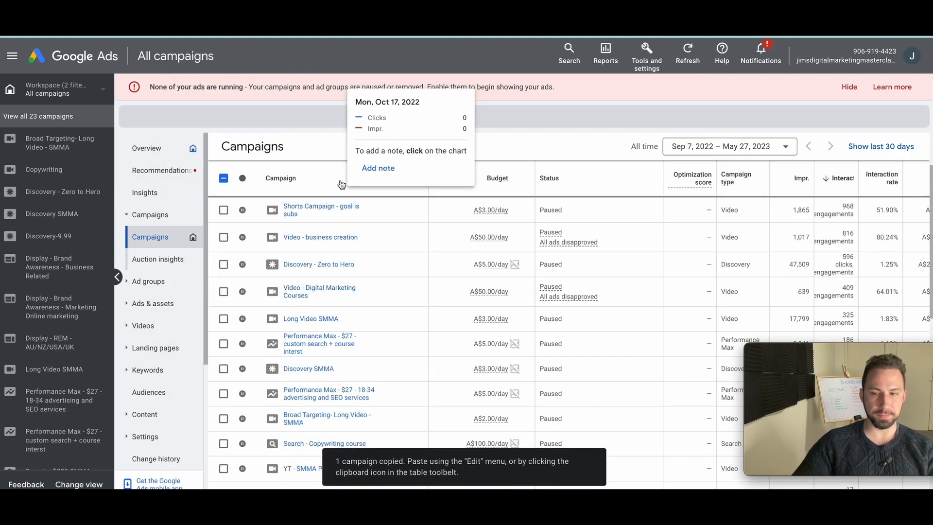
click(226, 323)
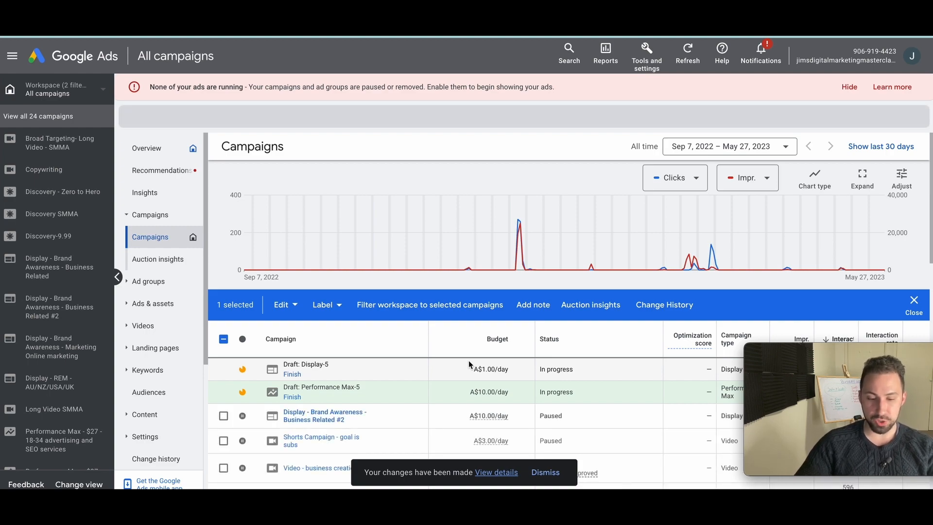
Step: Rename the duplicated "Business Related #2" campaign to "Display - Brand Awareness - Copywriting" and save the name
scroll(469, 360, down, 4)
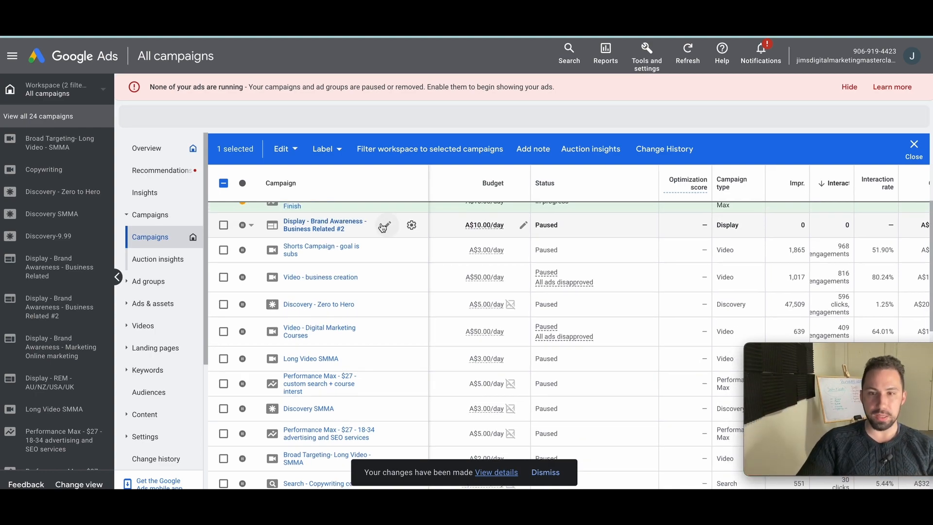
click(384, 226)
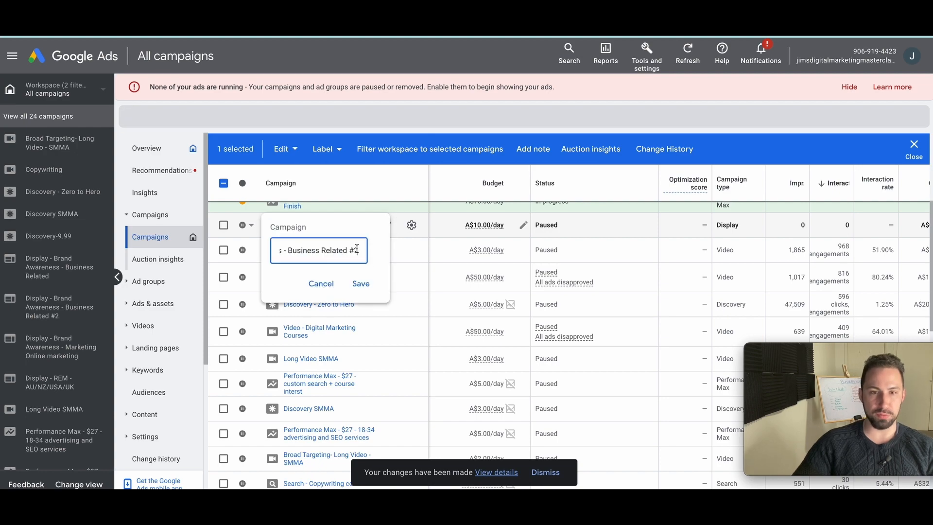
key(BackSpace)
key(BackSpace)
key(BackSpace)
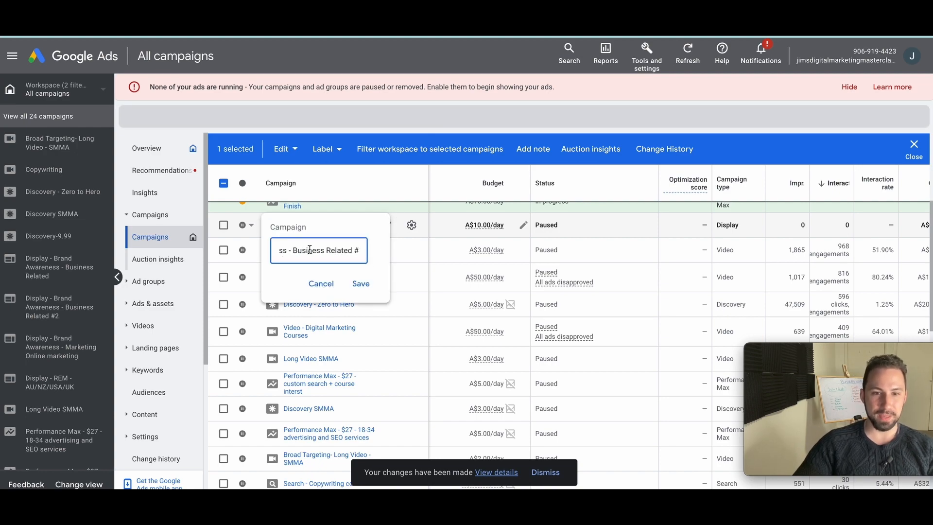
drag(294, 251, 379, 254)
text(Copywriting)
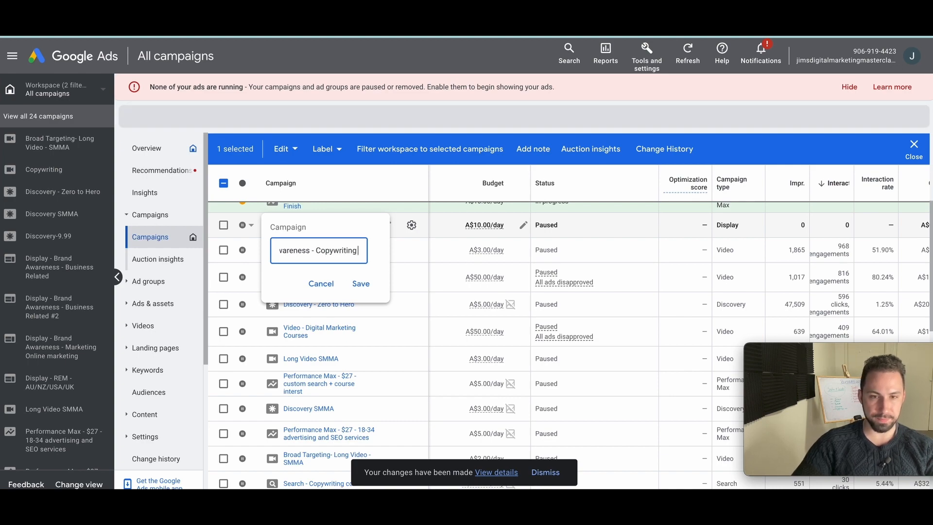
click(366, 287)
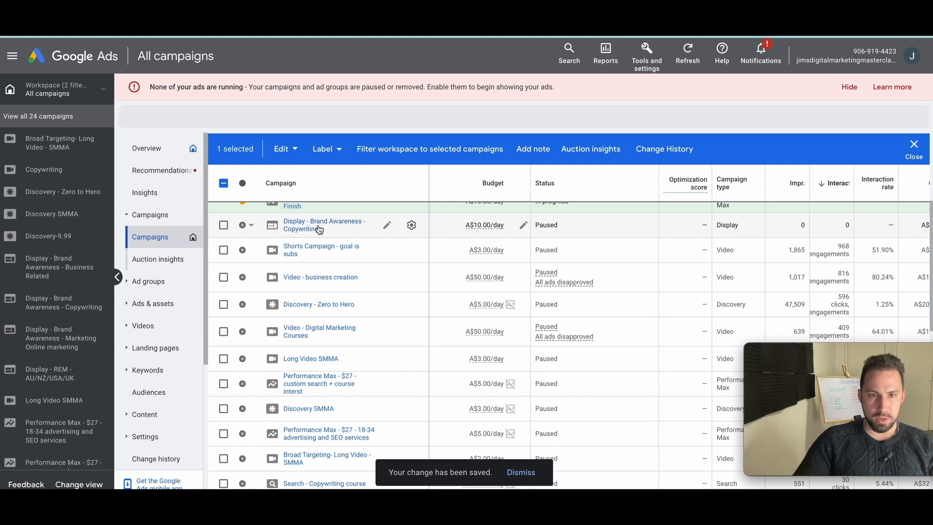
Step: Open the "Display - Brand Awareness - Copywriting" campaign and go to the audience segments on its audiences page
click(319, 228)
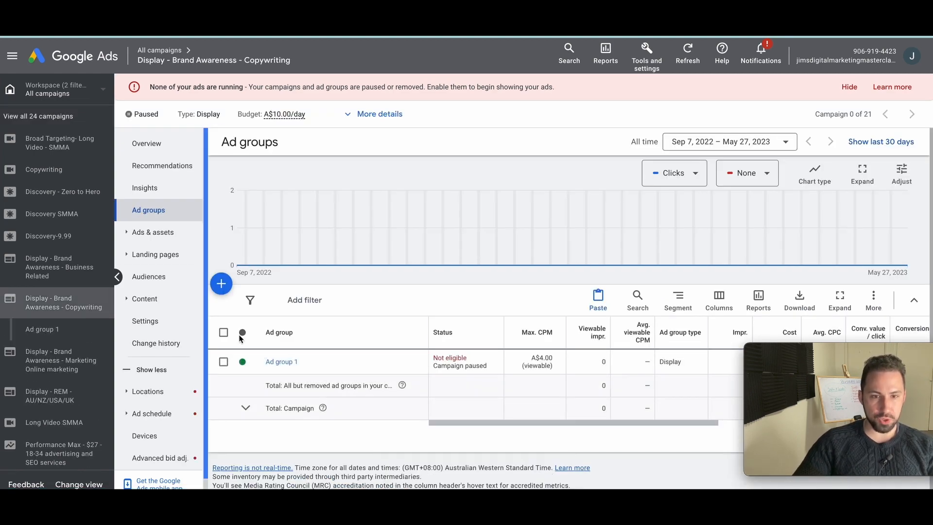
click(168, 284)
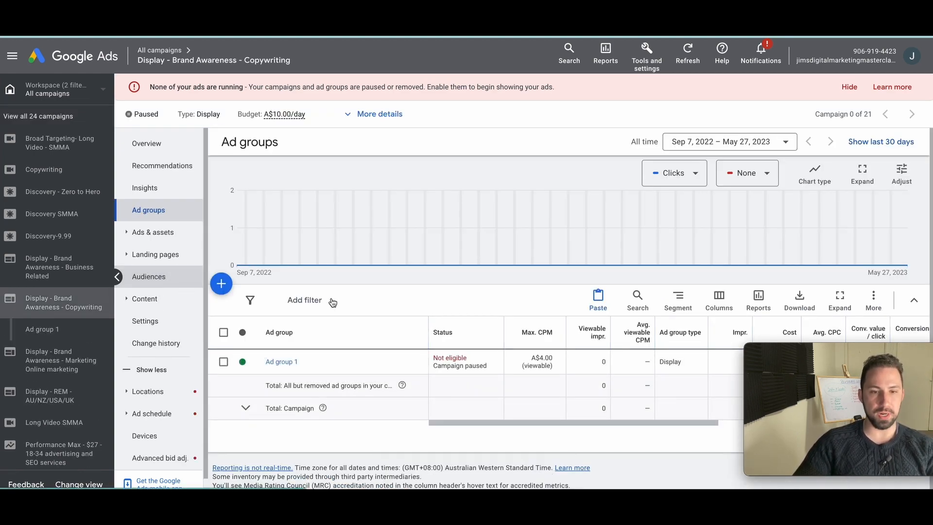
scroll(705, 291, down, 2)
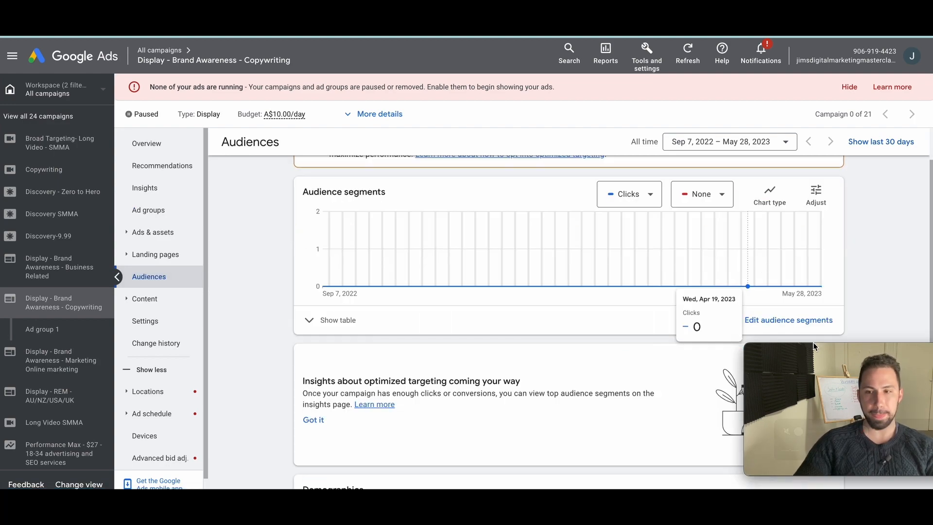
drag(813, 351, 883, 353)
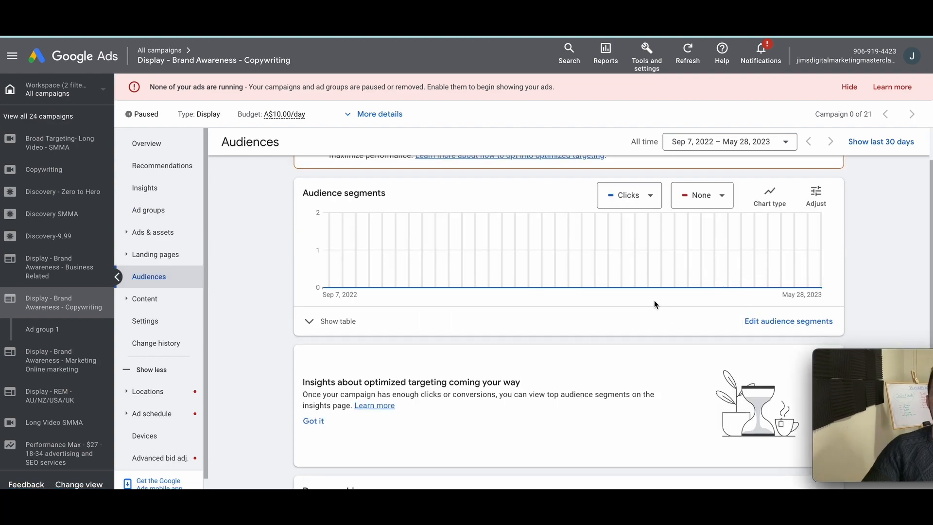
scroll(654, 300, up, 1)
scroll(654, 299, down, 4)
scroll(675, 302, down, 3)
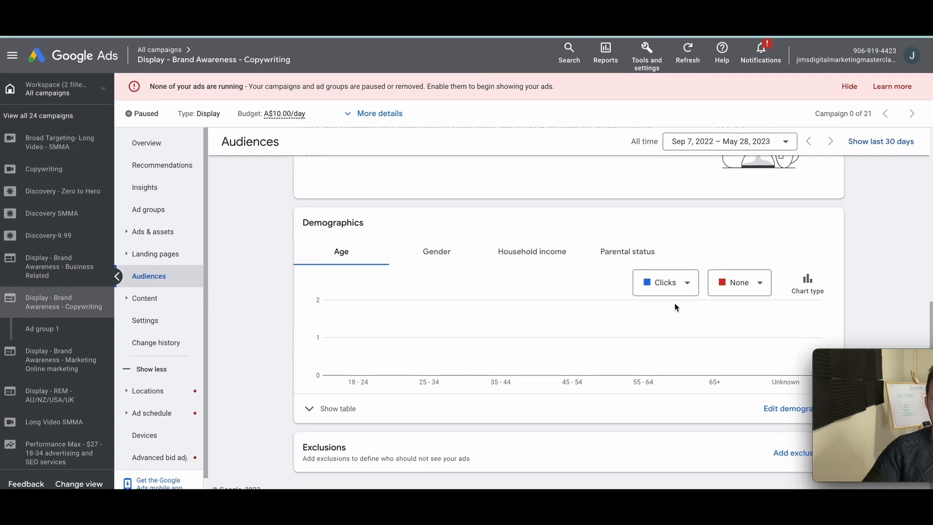
scroll(668, 325, up, 4)
scroll(676, 304, down, 4)
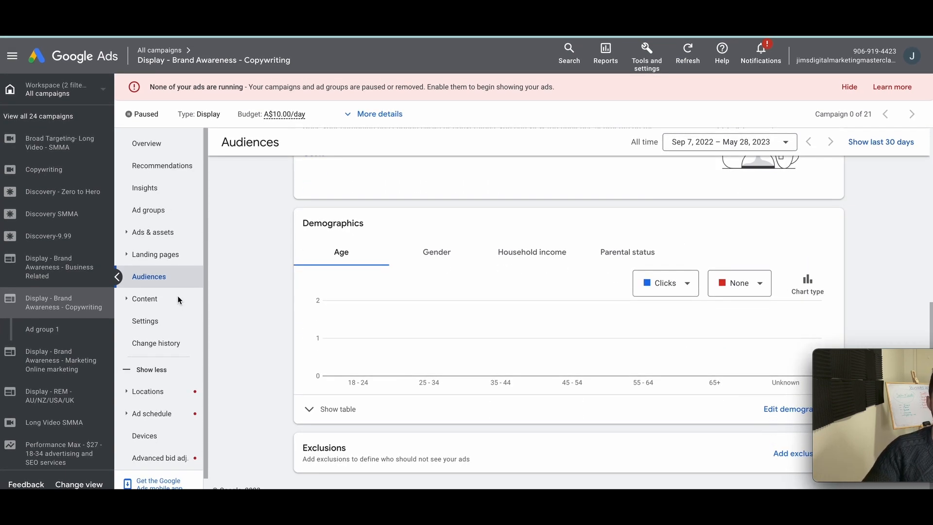
scroll(656, 351, up, 5)
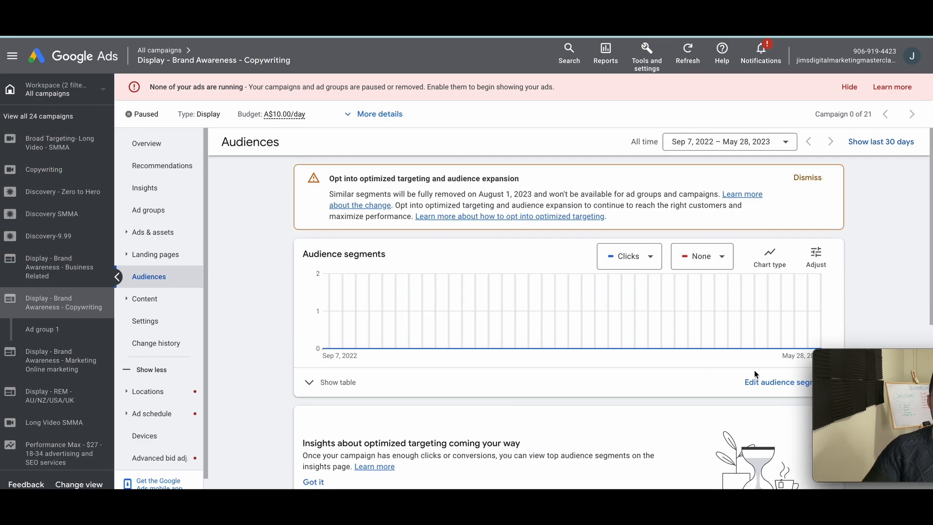
Step: Edit Ad group 1's audience segments, removing the Business Professionals and Business Services segments
click(768, 383)
click(410, 256)
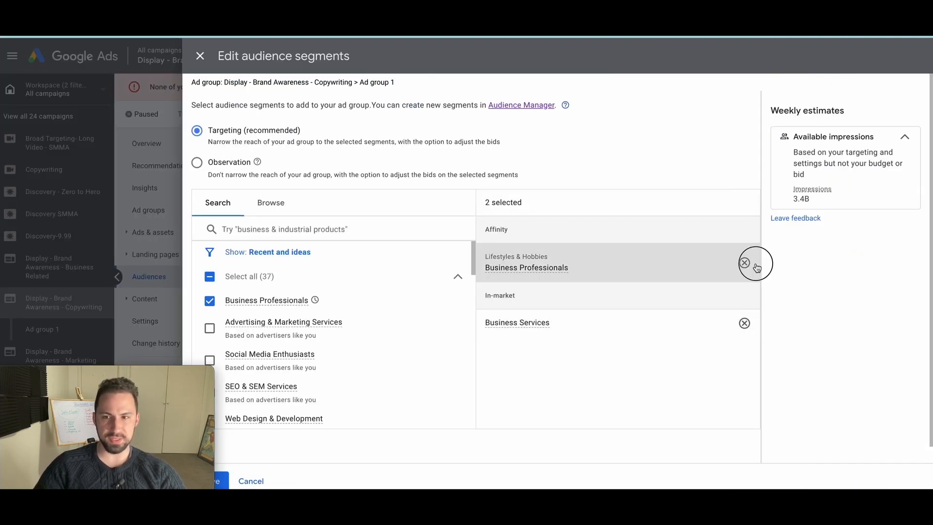
click(745, 262)
click(744, 259)
Step: Search the audience segments for "copywriting" and add the in-market segment Copywriting Jobs
click(264, 228)
text(copywrt)
text(ting)
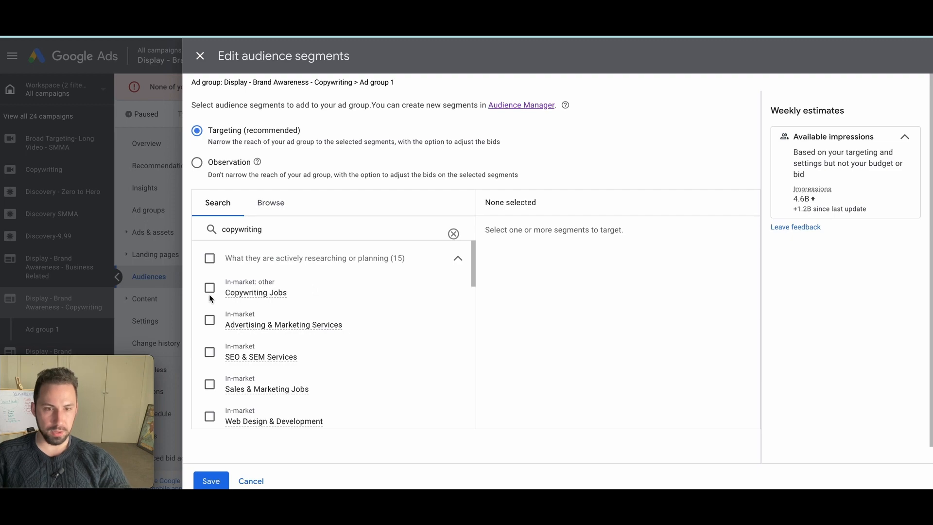
click(209, 290)
scroll(291, 311, down, 2)
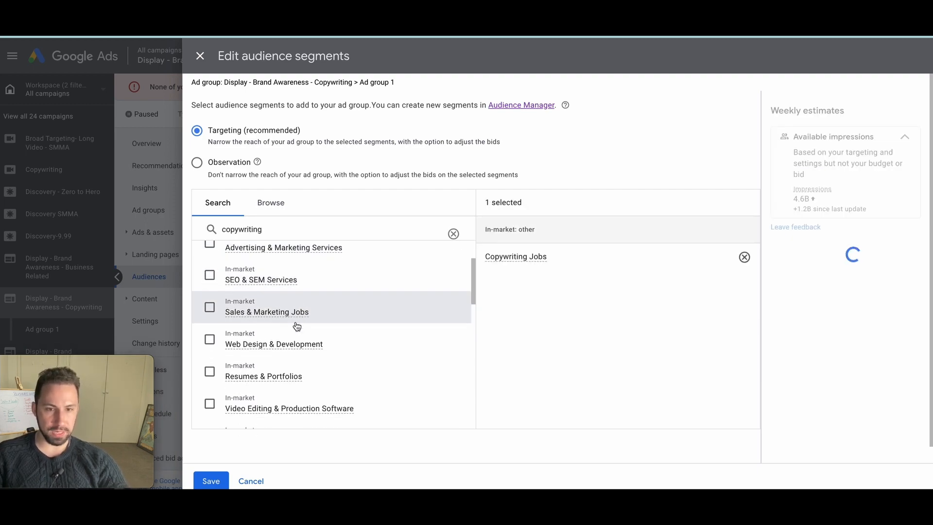
scroll(297, 326, down, 5)
scroll(273, 285, down, 2)
scroll(272, 281, up, 4)
Step: Search the segments for "content writing" and add Content Writing Services, Writing Tools and Training, Blog Writing Service and Writing Tools
double_click(271, 230)
text(content writing)
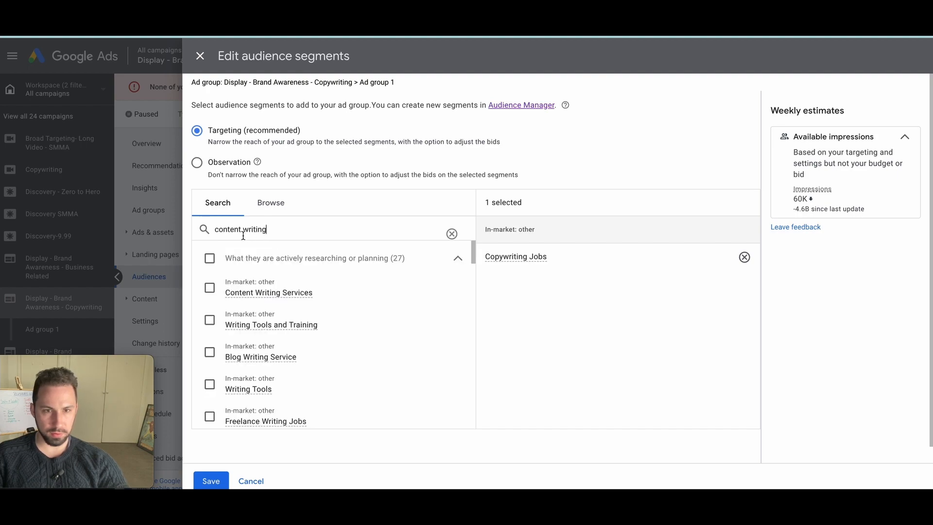
click(209, 288)
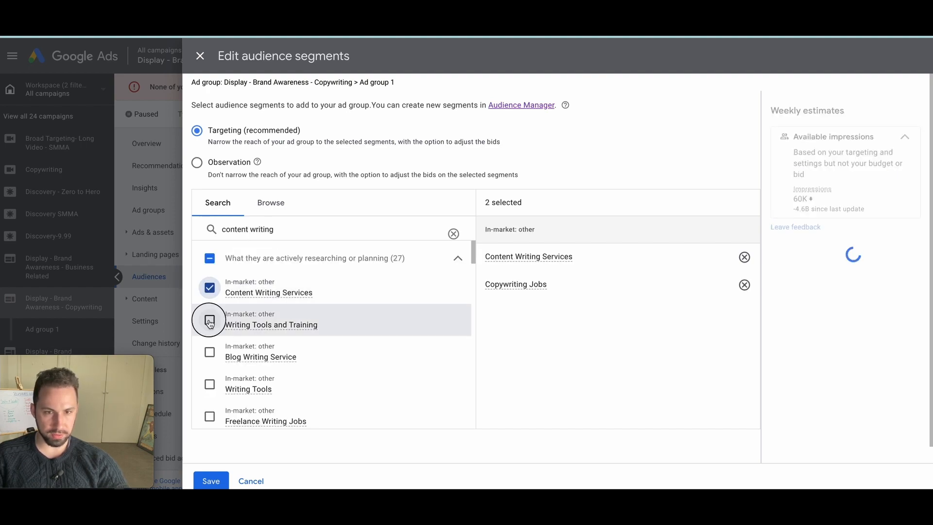
click(209, 320)
click(209, 352)
click(210, 385)
Step: Add the in-market segments Freelance Writing Jobs, Creative Writing Ideas and Creative Writing Courses from the content writing results
scroll(211, 374, down, 1)
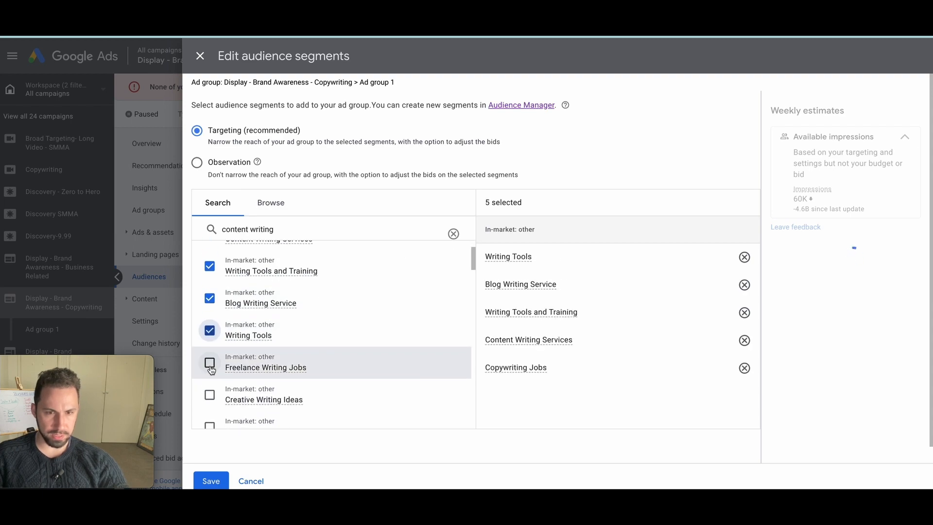
click(210, 363)
scroll(211, 370, down, 1)
click(209, 360)
scroll(209, 360, down, 1)
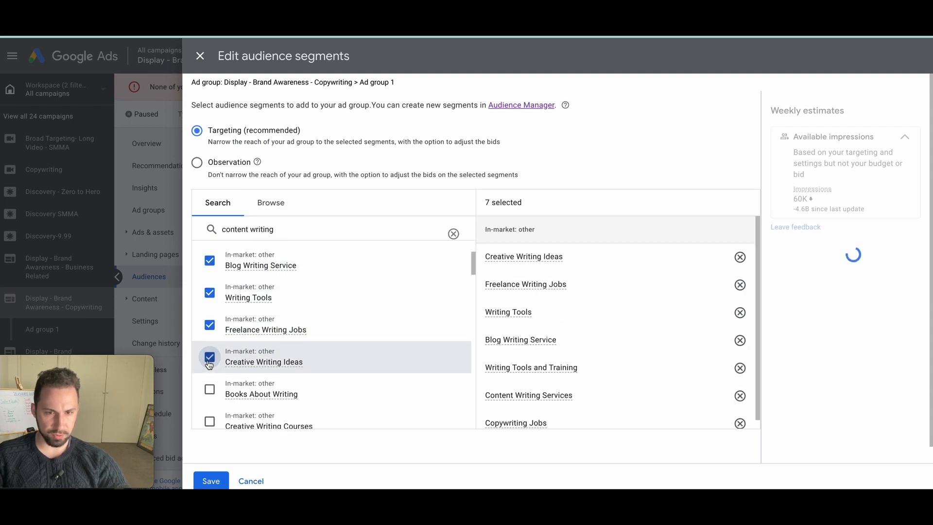
scroll(335, 303, down, 1)
scroll(213, 385, down, 1)
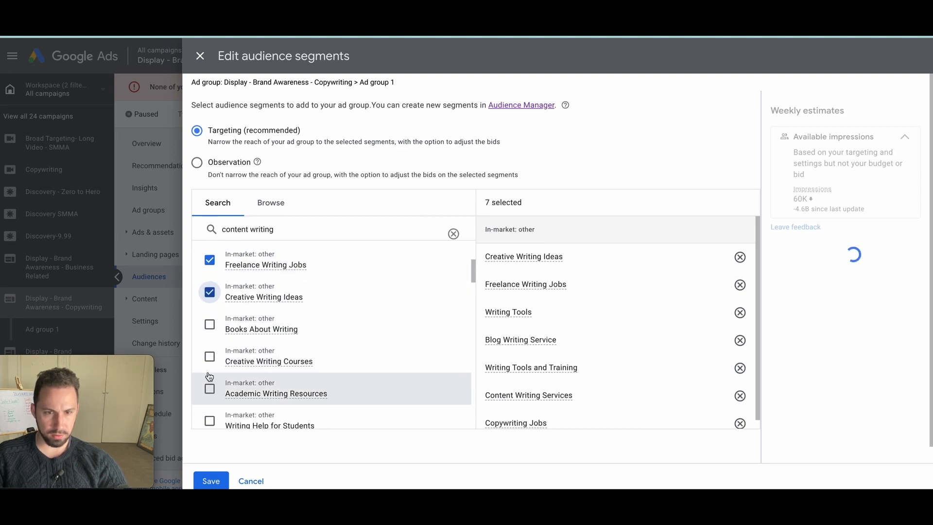
click(209, 359)
scroll(224, 372, down, 1)
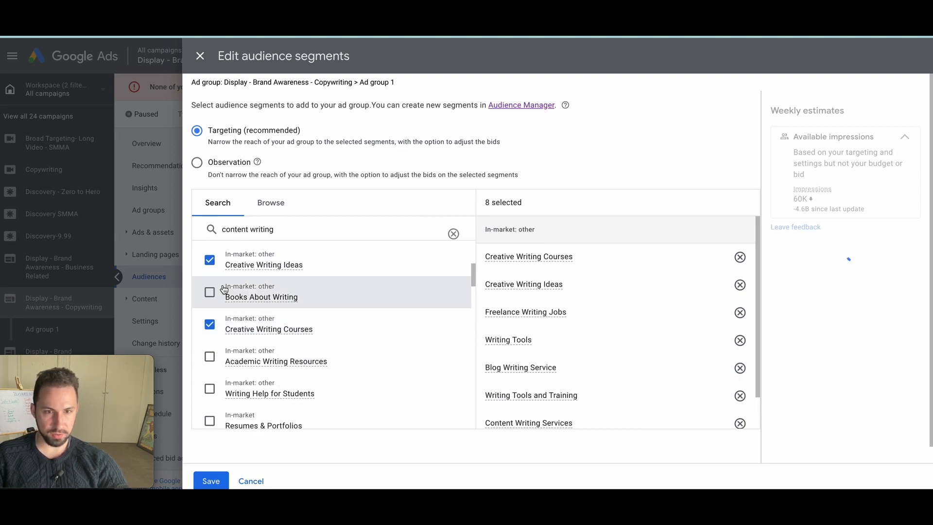
Step: Look through the remaining content writing results, from in-market and life events to affinity and custom segments, for further relevant audiences
click(210, 359)
click(210, 359)
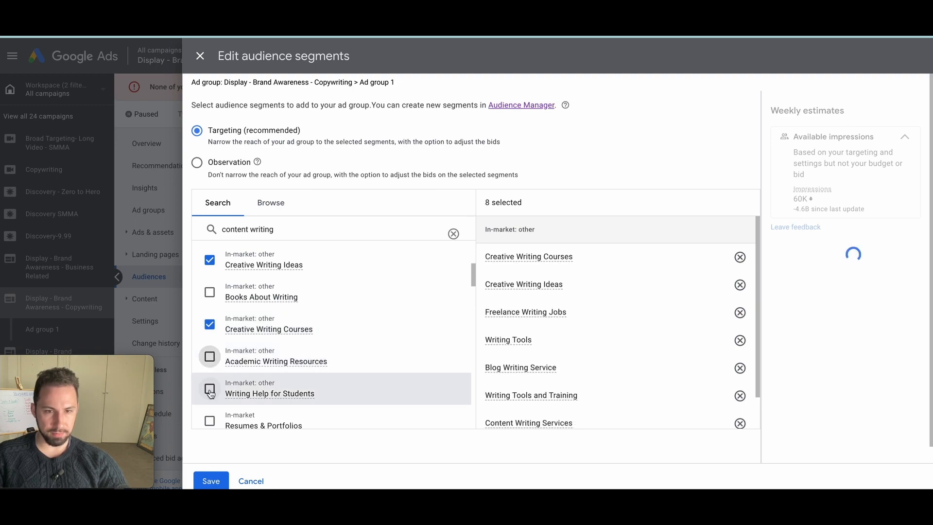
scroll(217, 382, down, 2)
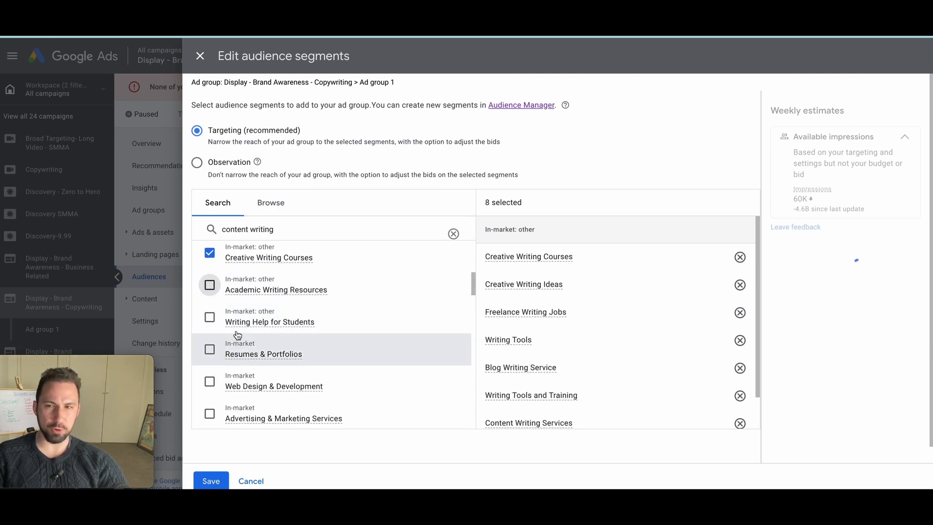
scroll(236, 358, down, 1)
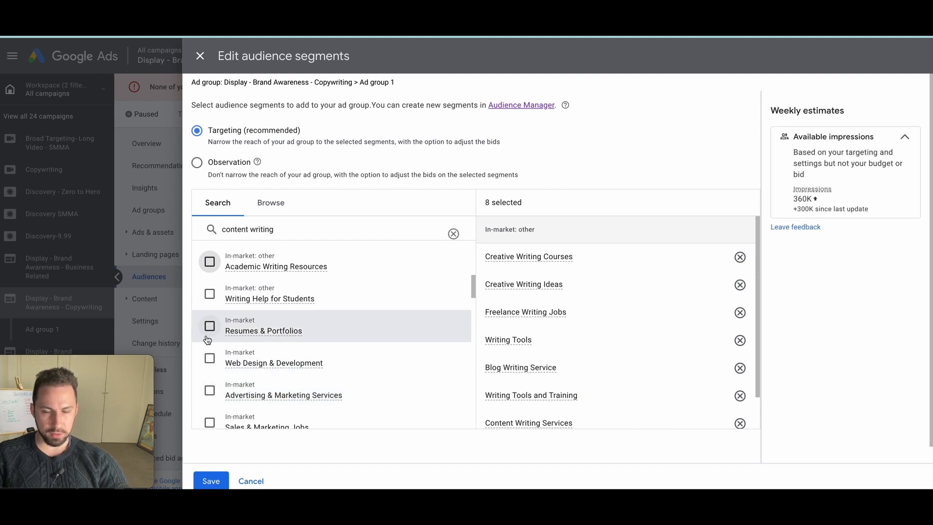
scroll(208, 339, down, 3)
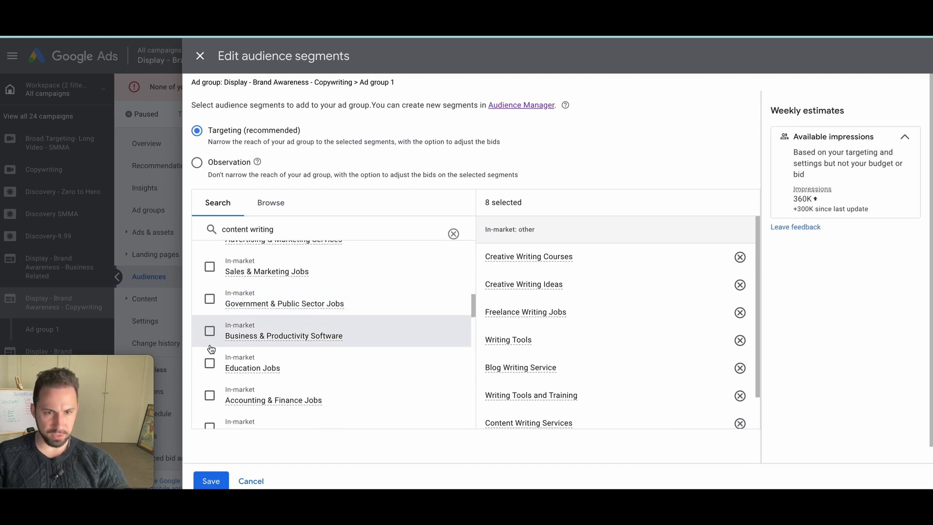
scroll(211, 349, down, 5)
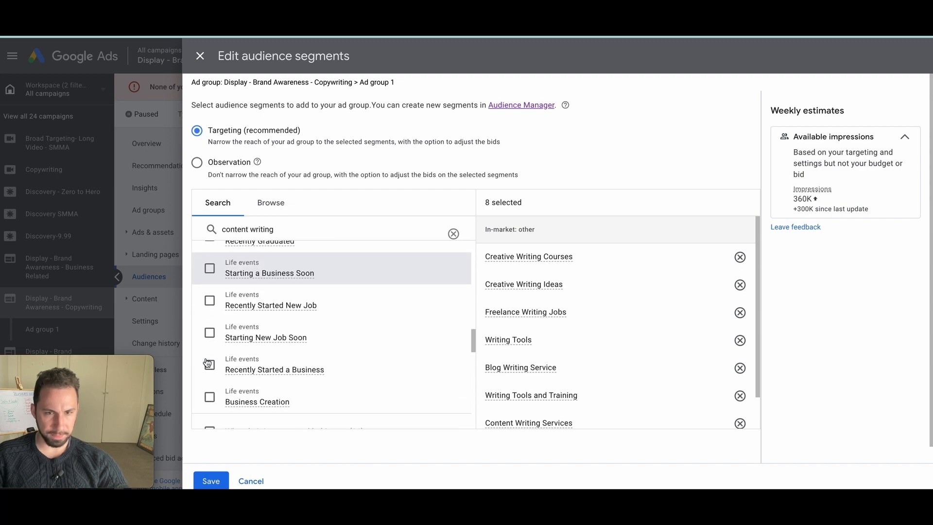
scroll(265, 272, down, 4)
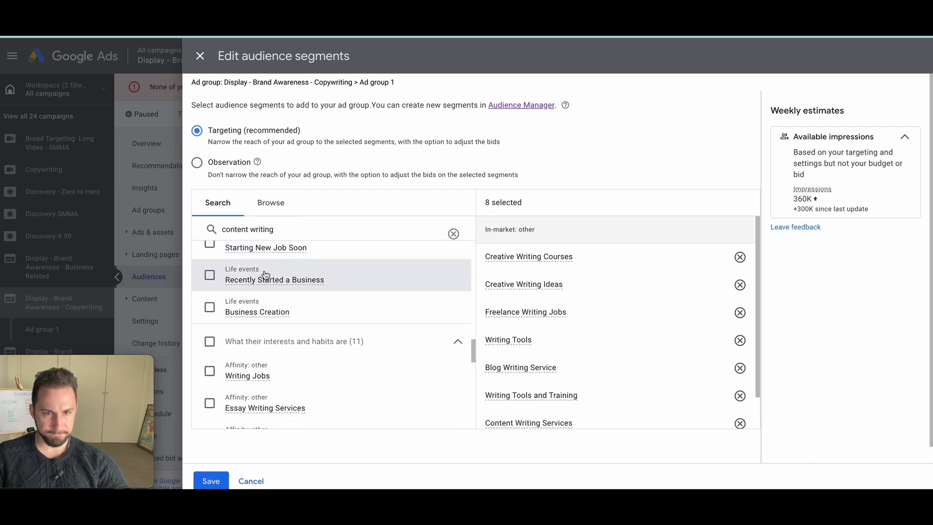
scroll(266, 275, down, 4)
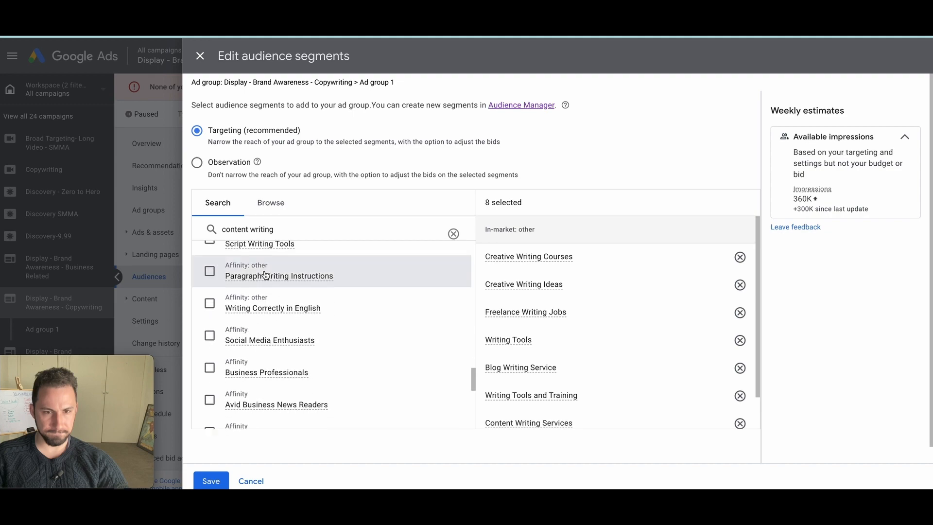
scroll(211, 311, up, 2)
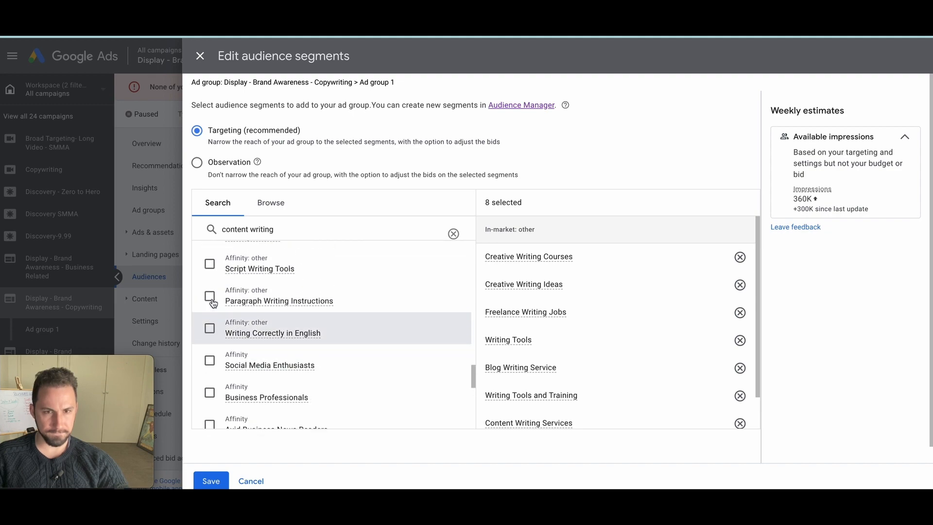
scroll(209, 340, down, 1)
scroll(209, 347, down, 5)
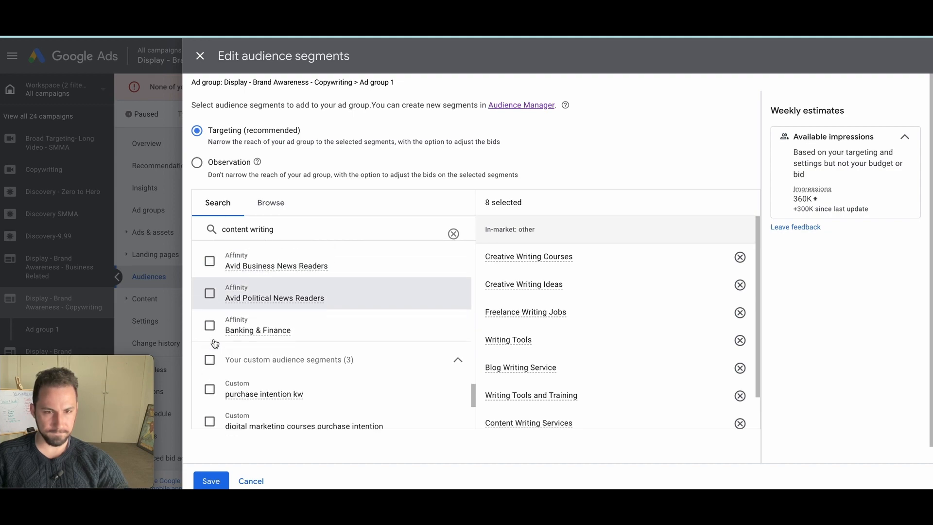
scroll(214, 339, up, 2)
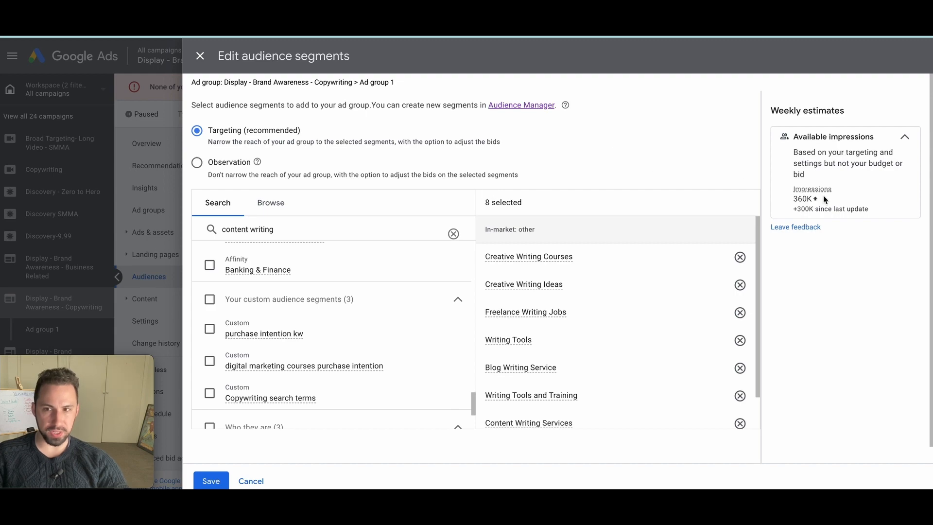
Step: Start a new custom audience segment named "Copywriting related" that targets people who searched for any of these terms on Google
click(278, 203)
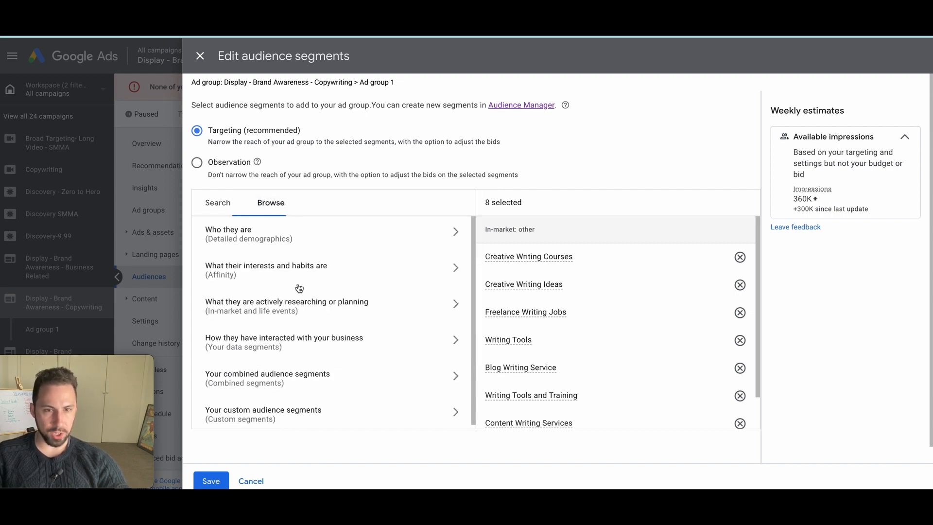
scroll(272, 355, down, 1)
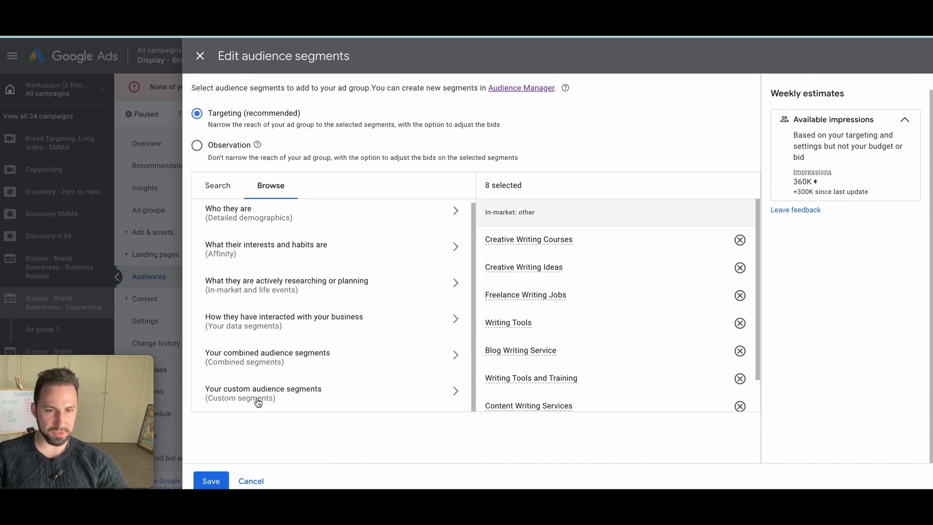
click(263, 390)
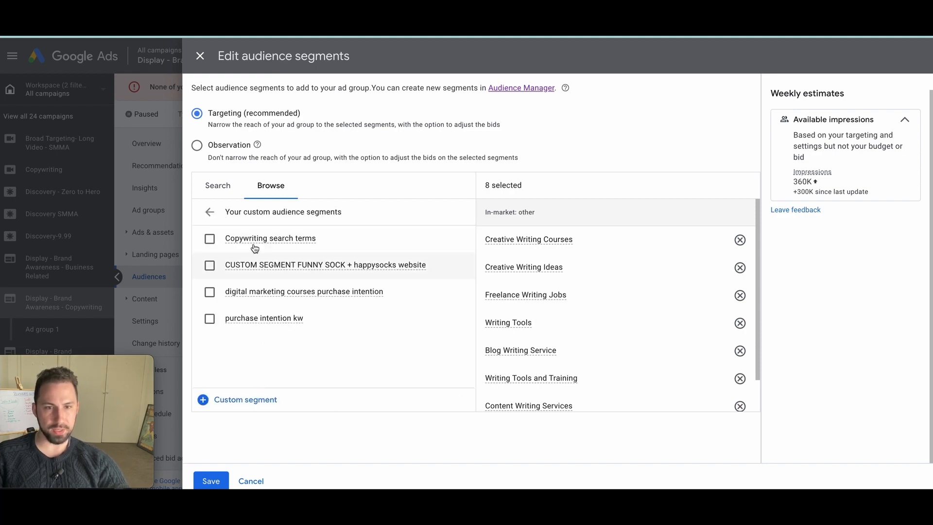
click(224, 390)
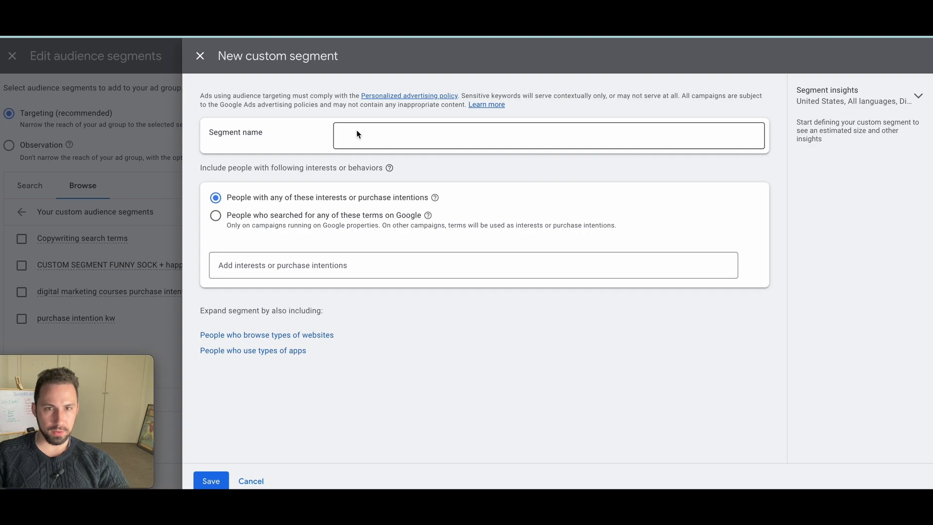
click(357, 134)
text(Copywriting related)
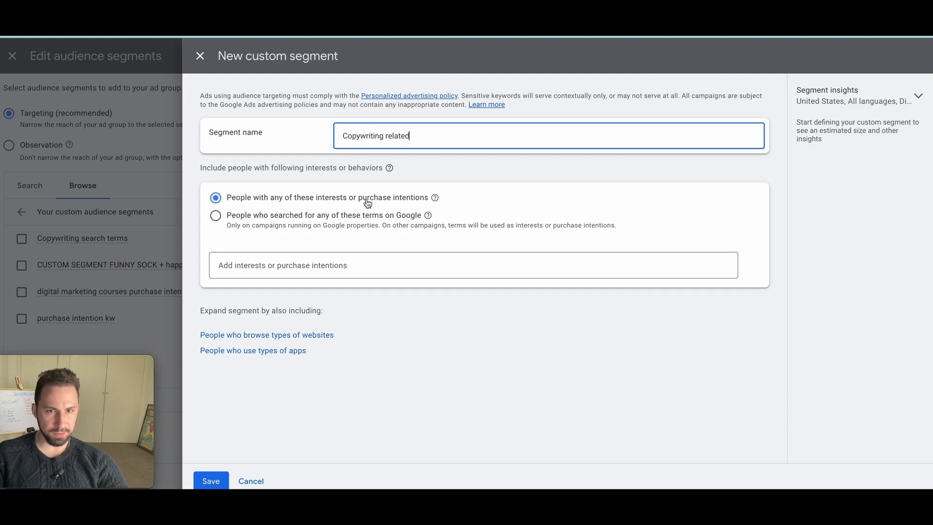
click(259, 217)
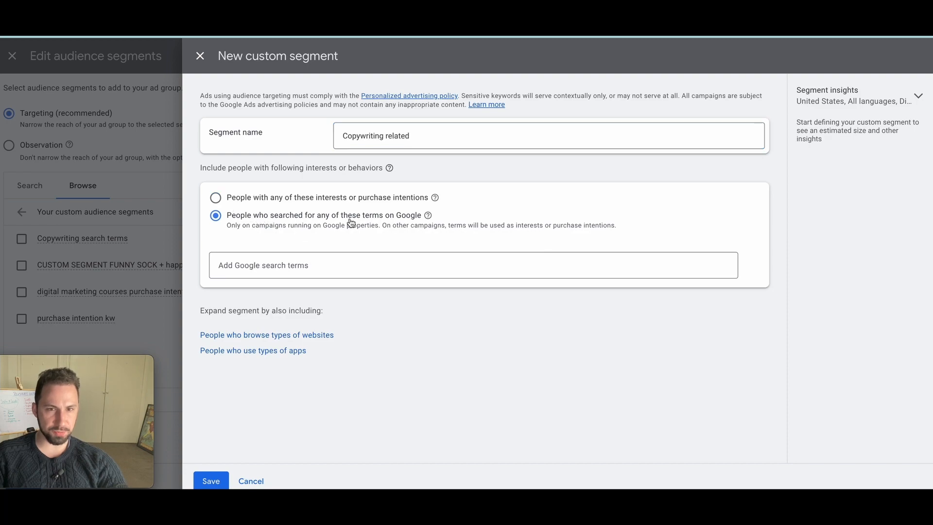
Step: Add the Google search terms "copywriting", "content writign" and the suggested "content writing articles" to the custom segment
click(287, 266)
text(cop)
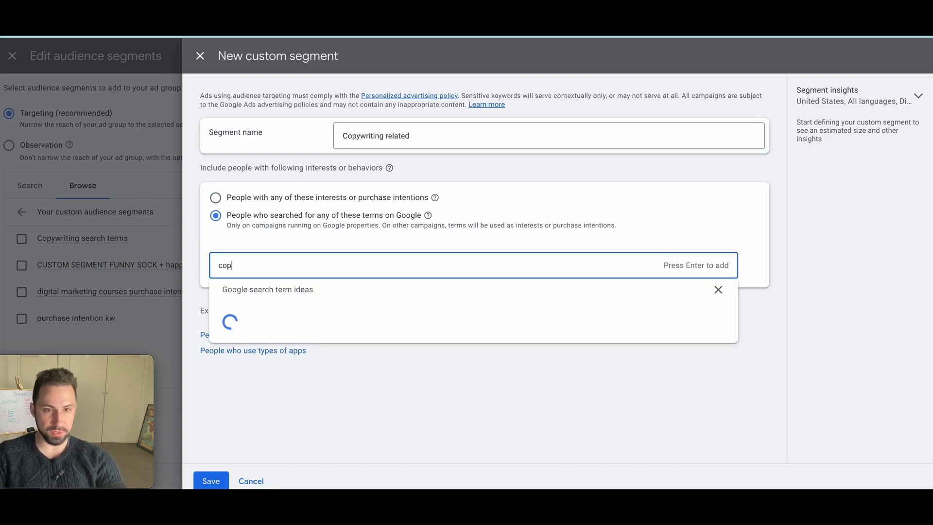
text(ywriting)
key(Return)
text(content)
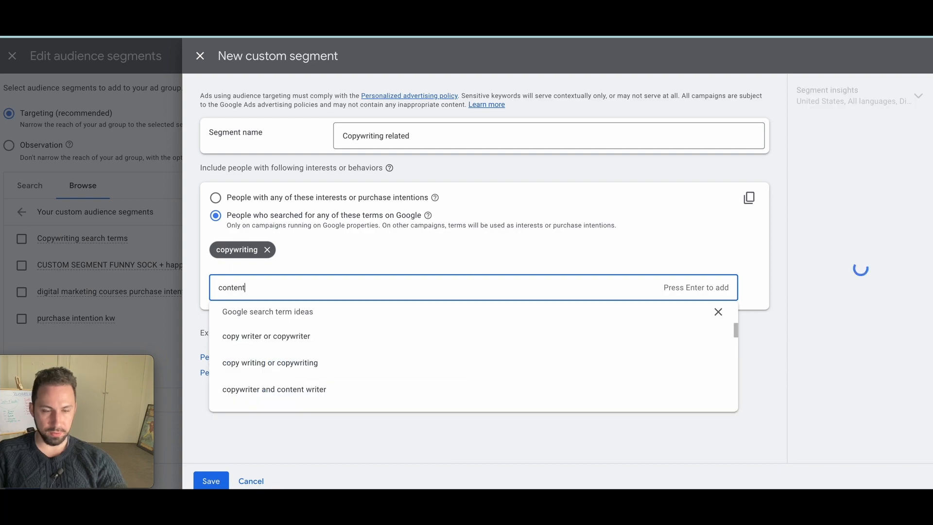
key(Return)
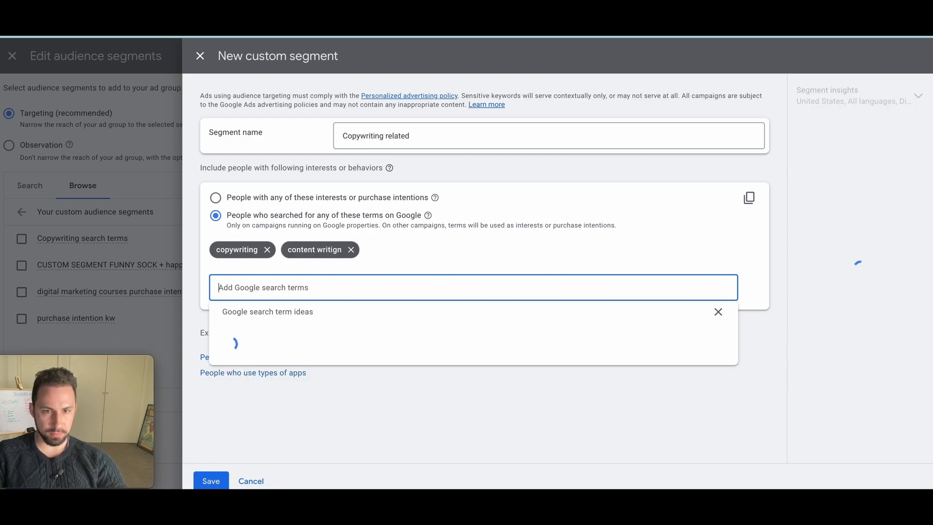
click(248, 337)
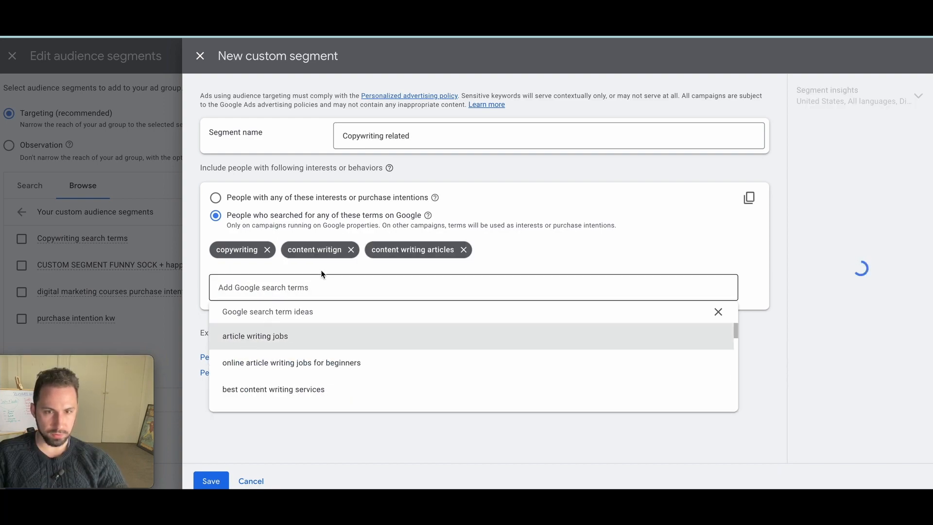
Step: Replace the misspelled "content writign" search term with "content writing"
click(320, 263)
click(350, 249)
click(322, 286)
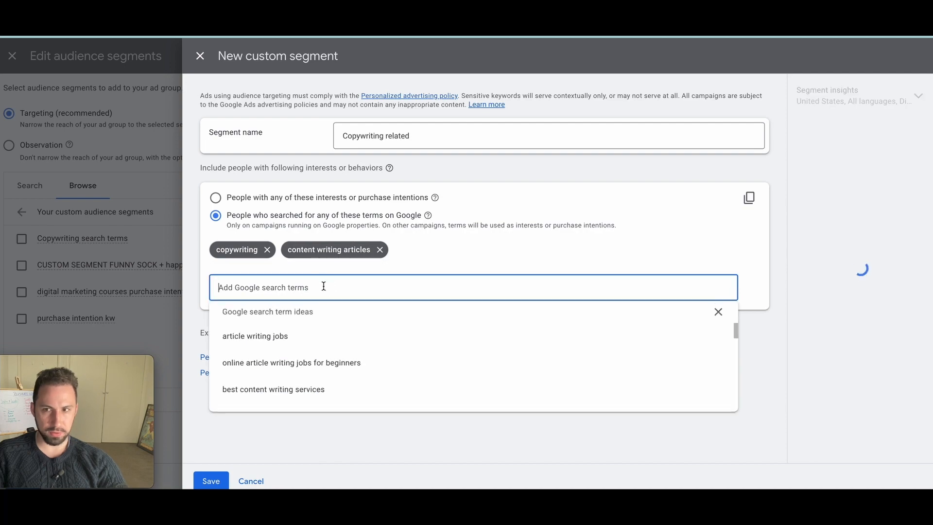
text(content writi)
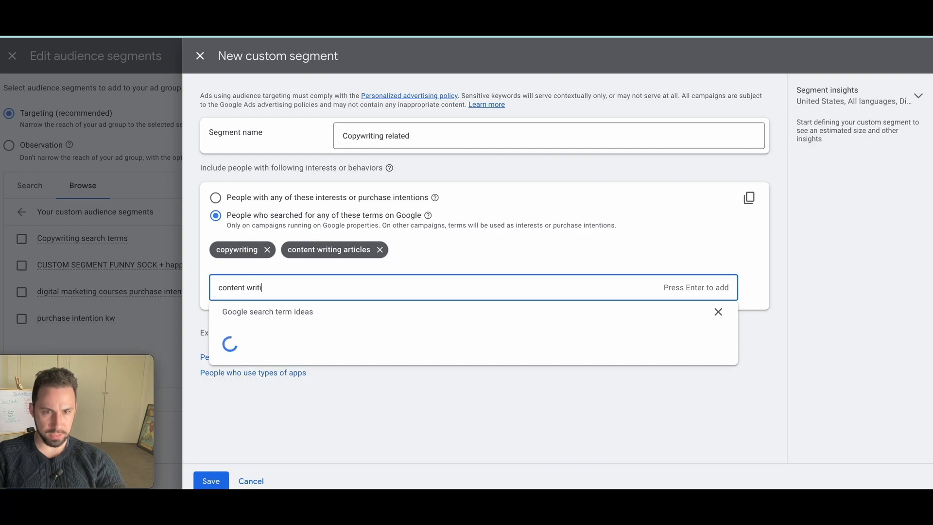
text(ng ti)
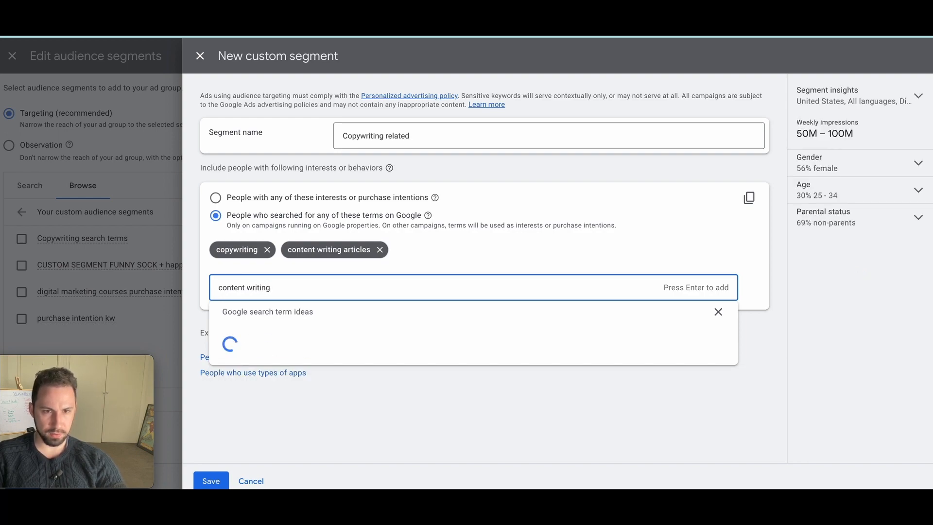
key(Return)
Step: Add the search terms "copywriting tips" and "copywriting articles" to the custom segment
text(copywriti)
text(ng tips)
key(Return)
text(copywriting artic)
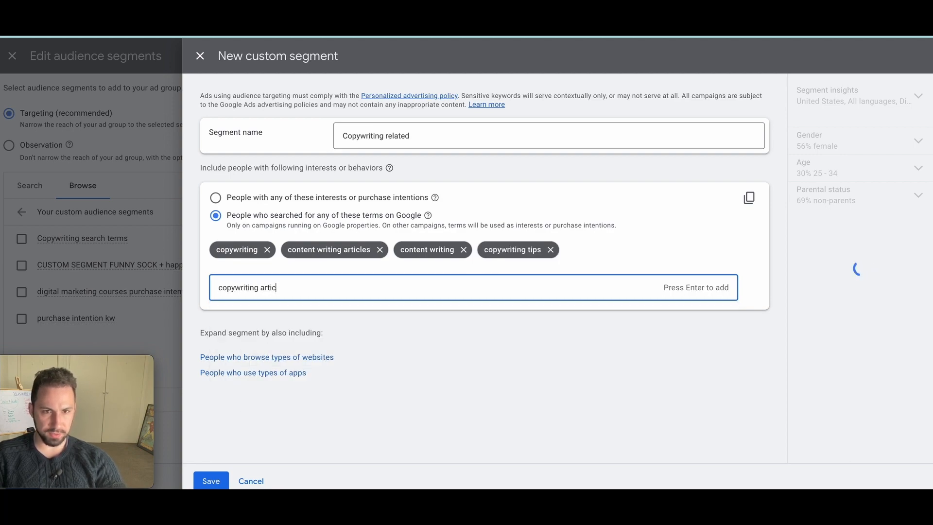
text(les)
key(Return)
Step: Add the search terms "copywriting courses" and "copywriting books" to the custom segment
text(copywriting)
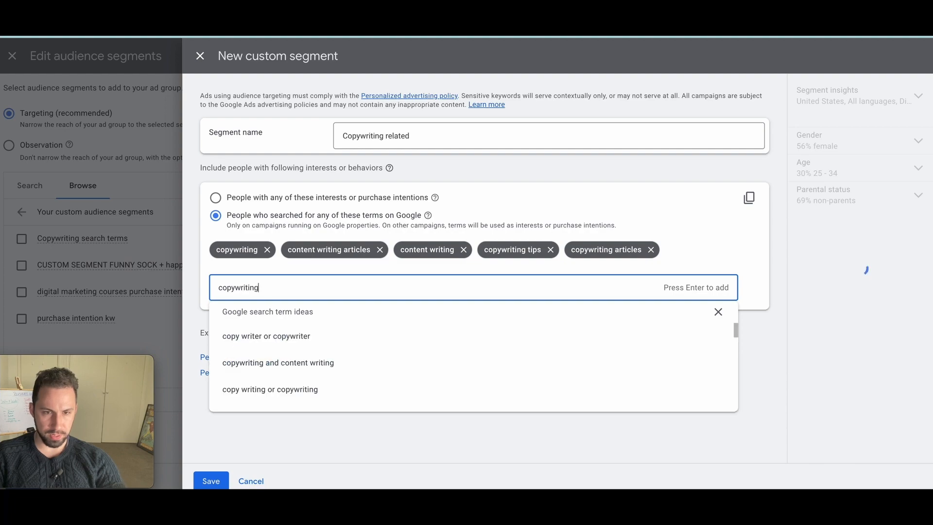
text( courses)
key(Return)
text(copyw)
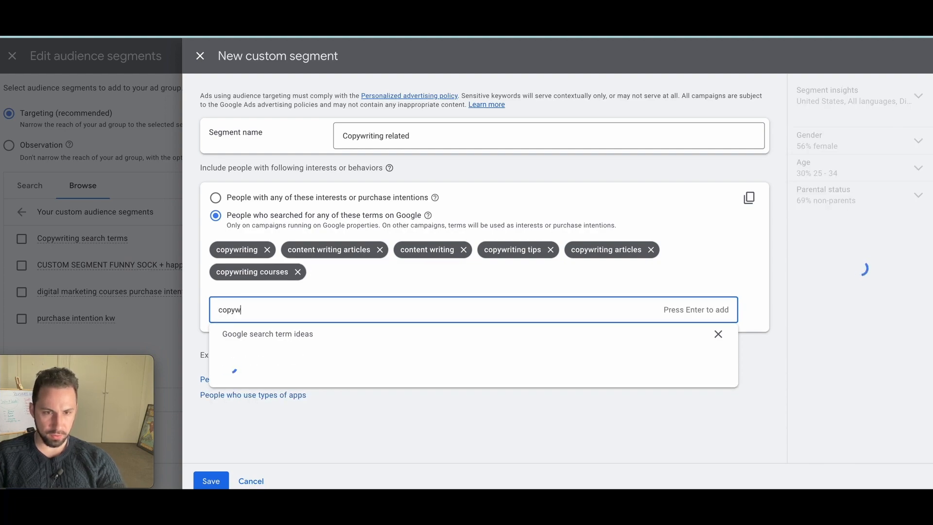
text(riting books)
key(Return)
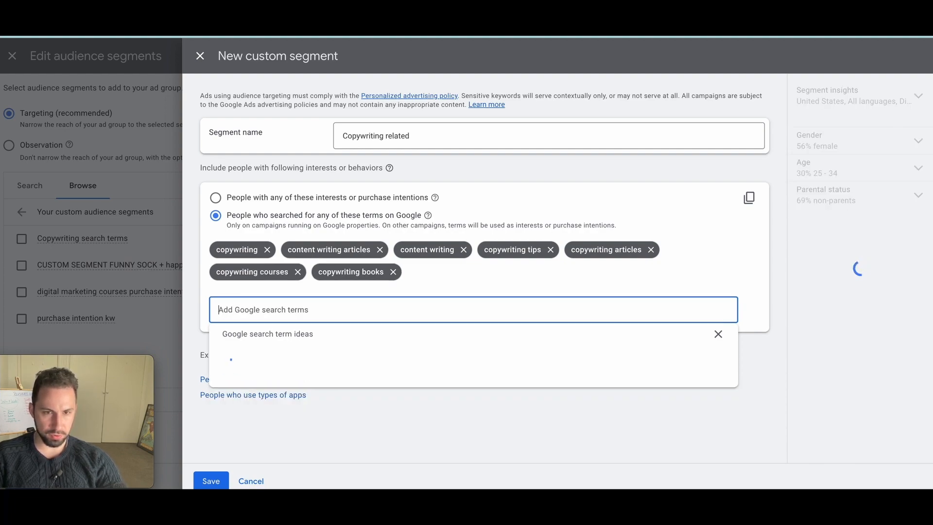
Step: Add the search terms "make money with copywriting" and "copywriting hacks" to the custom segment
text(make money )
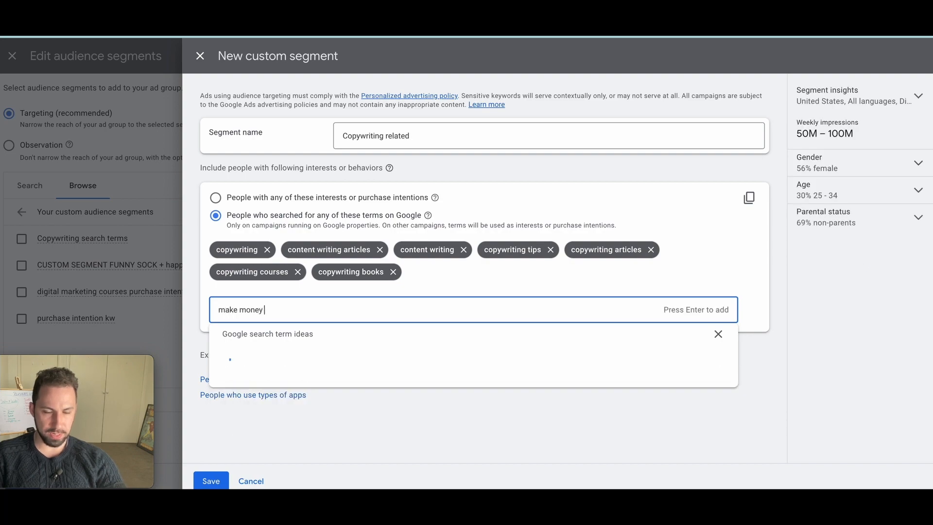
text(with copywriting)
key(Return)
text(copywritin)
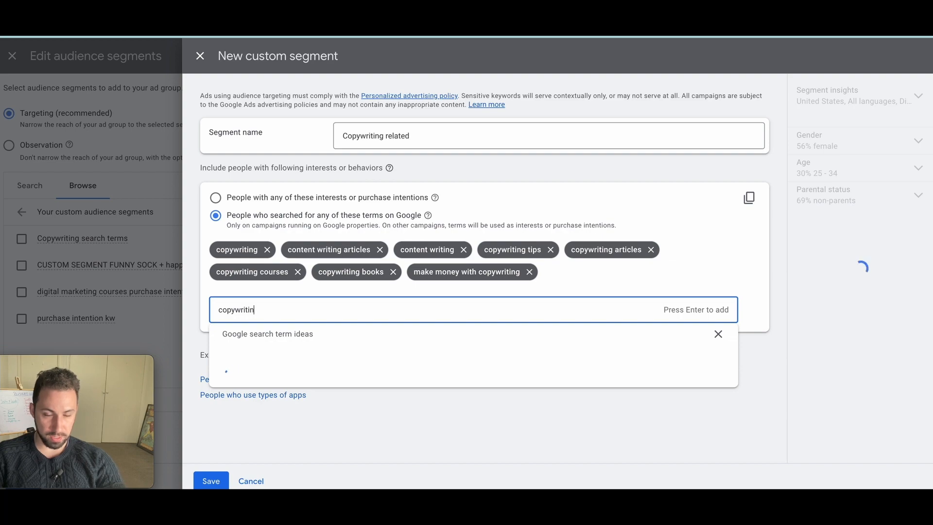
text(g hacks)
key(Return)
Step: Look up search term ideas for "copywriting" and add copywriter and content writer, freelance copywriter job and creative copywriter
text(co)
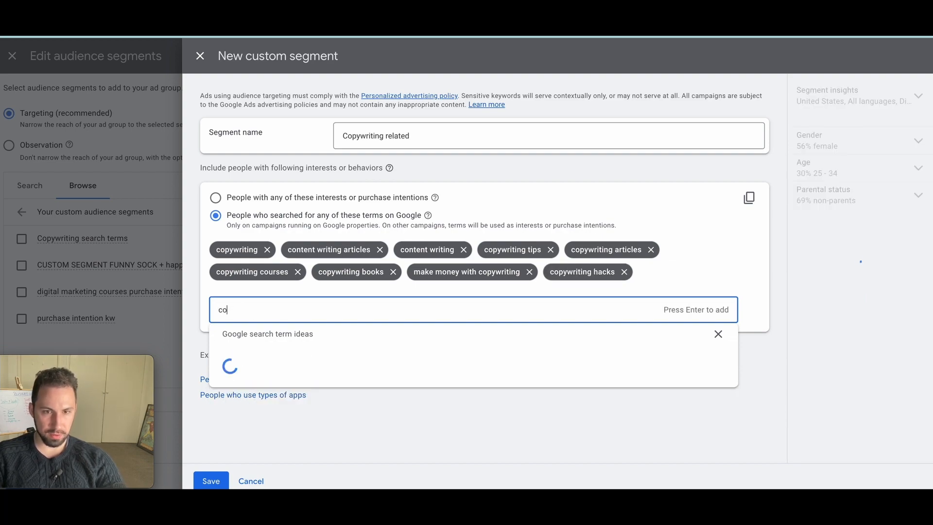
text(pywriting)
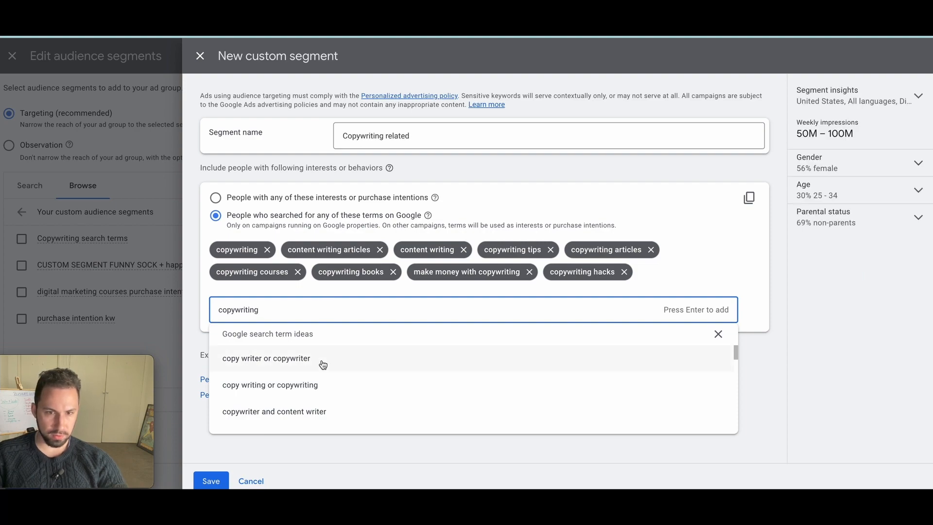
click(323, 413)
scroll(327, 438, down, 1)
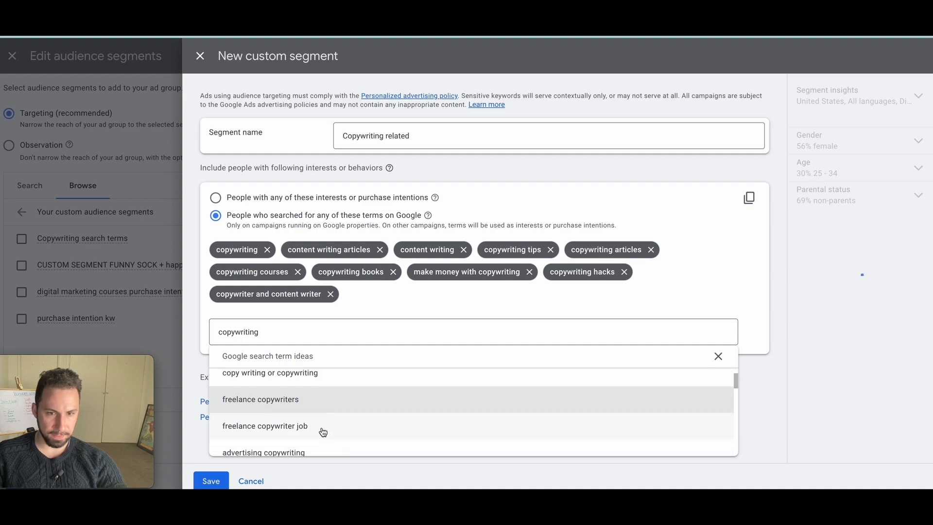
click(323, 430)
scroll(311, 430, down, 2)
click(289, 430)
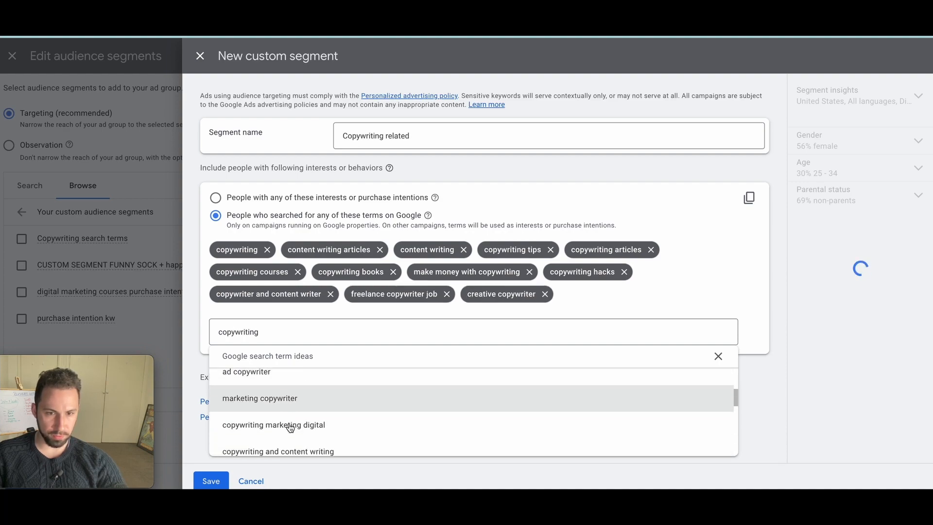
Step: Add the suggested terms ad copywriter, marketing copywriter, copywriting marketing digital, copywriting and content writing, marketing copywriter jobs and copywriter work
click(289, 394)
click(287, 396)
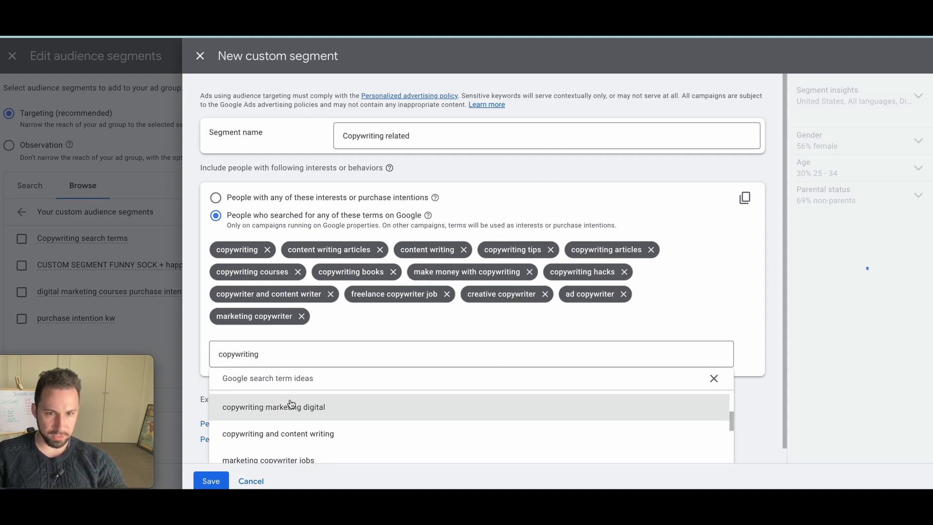
click(296, 419)
click(296, 421)
click(296, 421)
click(296, 421)
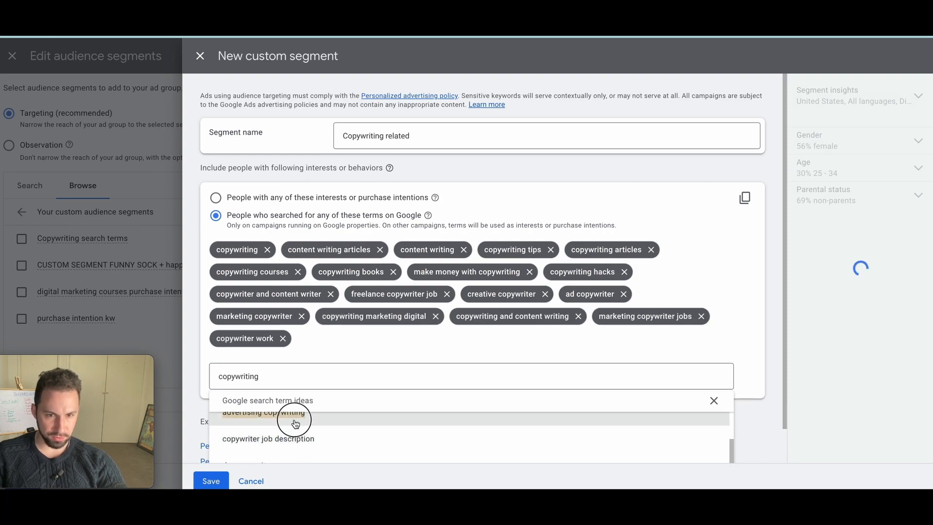
Step: Add the suggested terms advertising copywriting, freelance copywriters, copy writing or copywriting, copy writer or copywriter and copywriter job description to the segment
click(296, 423)
click(295, 423)
click(296, 423)
click(295, 423)
click(296, 439)
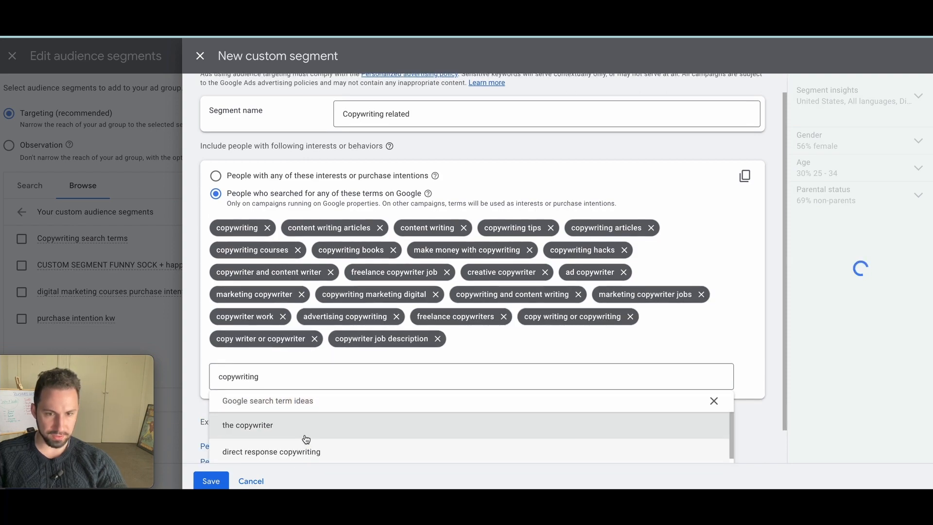
Step: Add the suggested terms a copywriter, find a copywriter, what is copywriting, copywriters and direct response copywriting to the custom segment
click(302, 443)
click(302, 445)
click(303, 446)
click(302, 445)
click(302, 445)
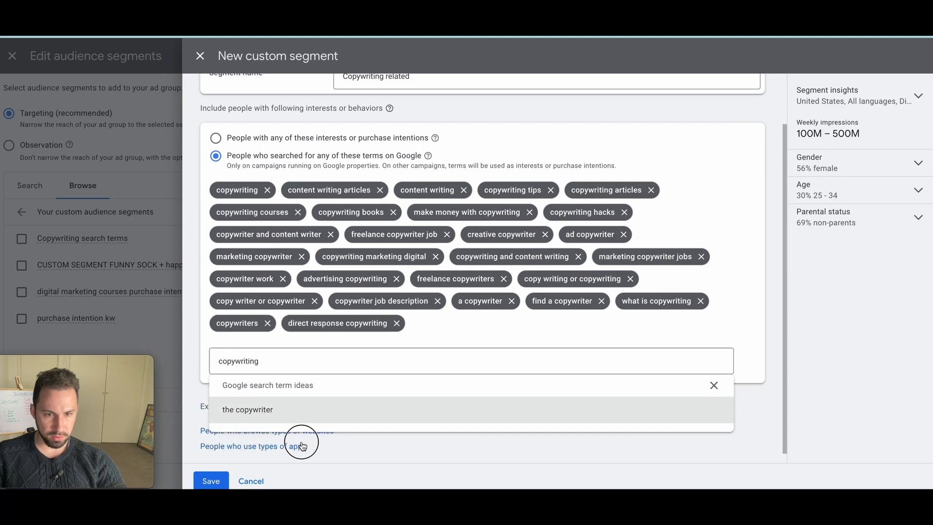
click(302, 443)
click(296, 413)
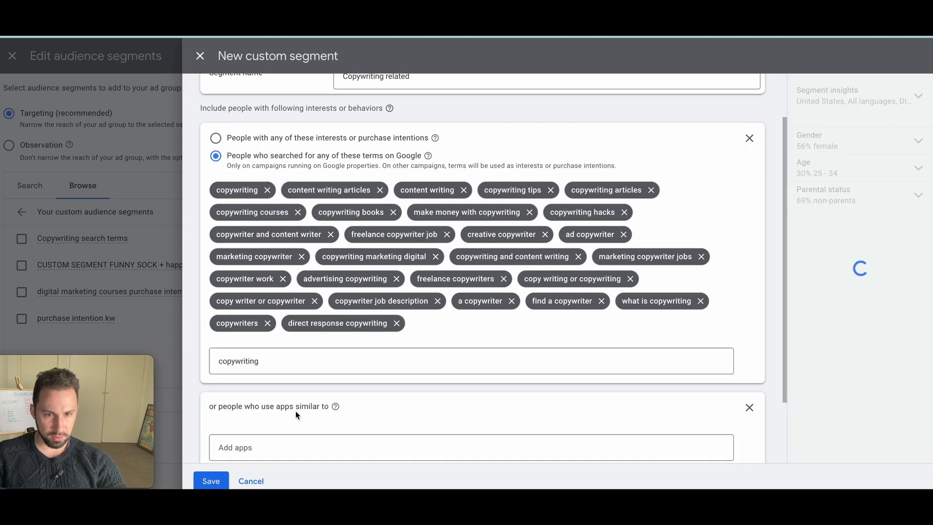
click(749, 407)
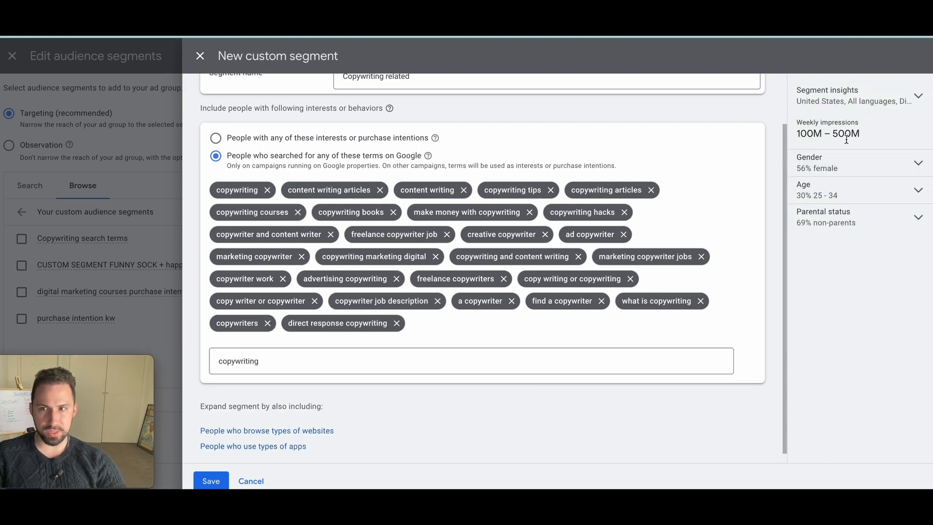
Step: Remove the terms "copy writer or copywriter" and "copy writing or copywriting" and save the "Copywriting related" custom segment
drag(801, 130, 778, 128)
click(754, 137)
scroll(434, 313, down, 1)
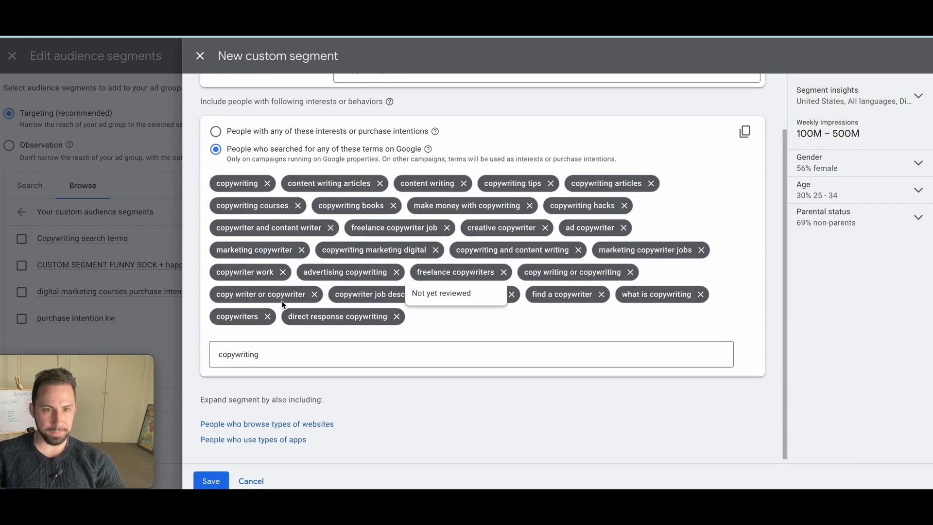
click(315, 295)
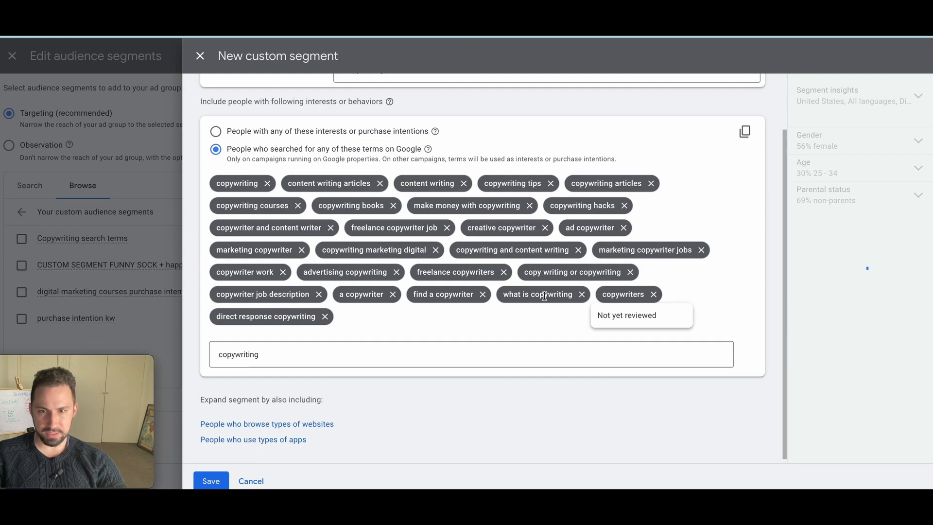
click(630, 273)
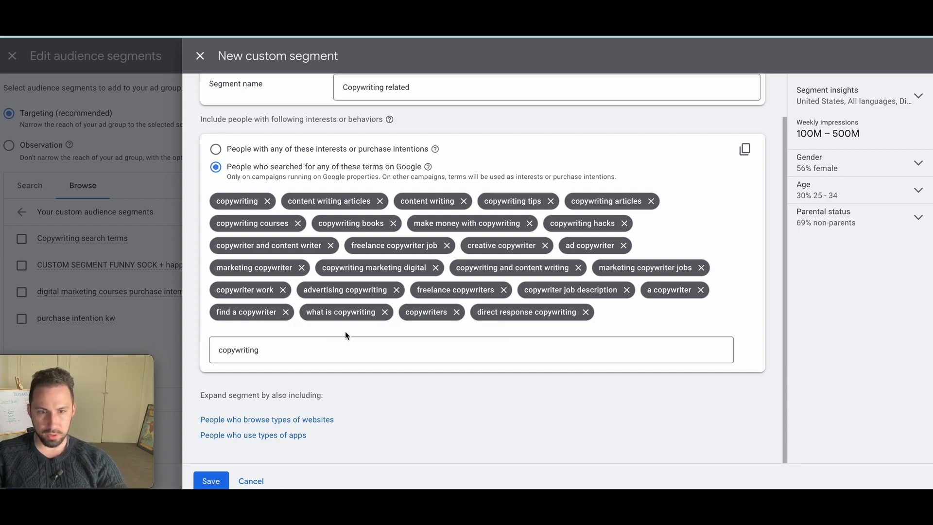
click(211, 481)
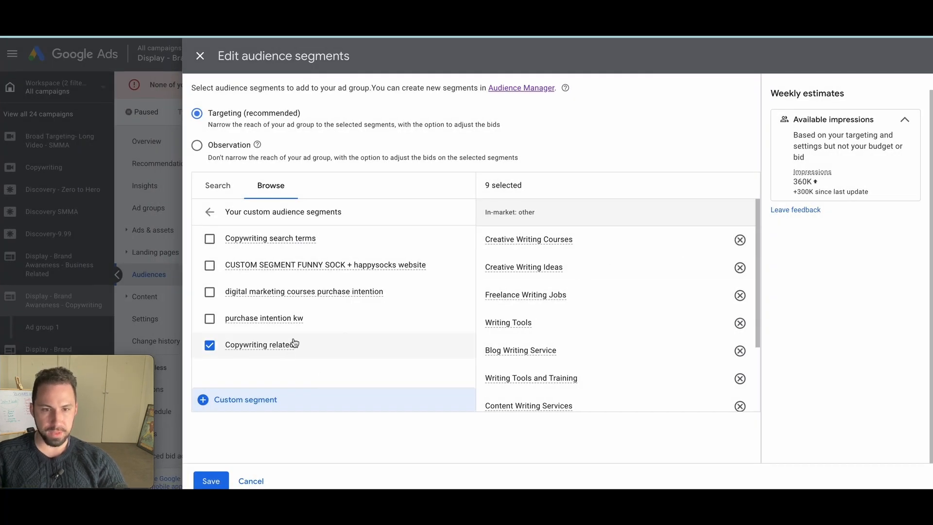
Step: Review the ad group's selected audience segments and browse the available segment categories, including the combined audience segments
click(206, 212)
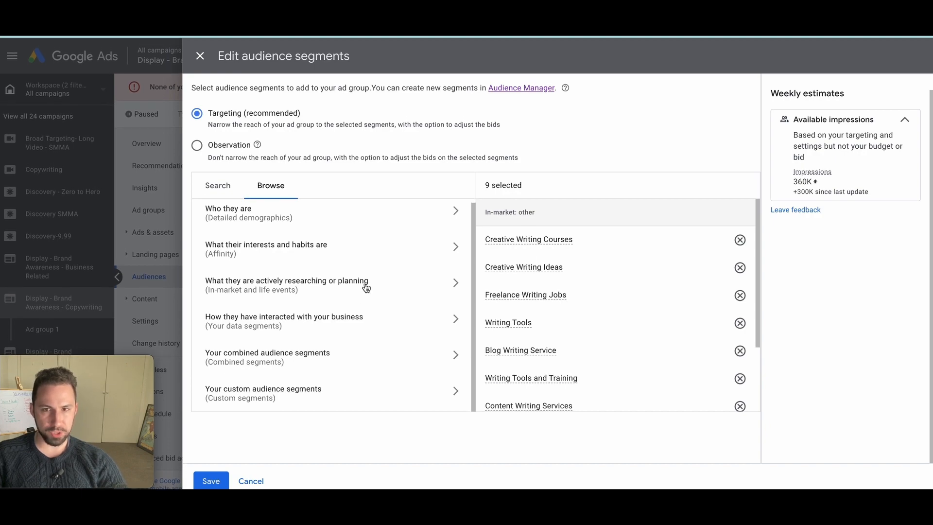
scroll(589, 292, down, 2)
scroll(587, 297, up, 2)
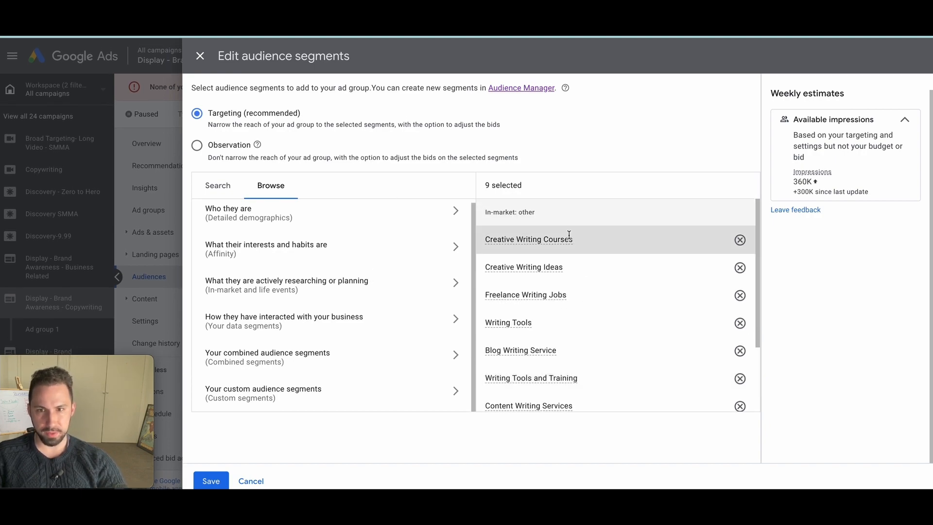
scroll(569, 263, down, 2)
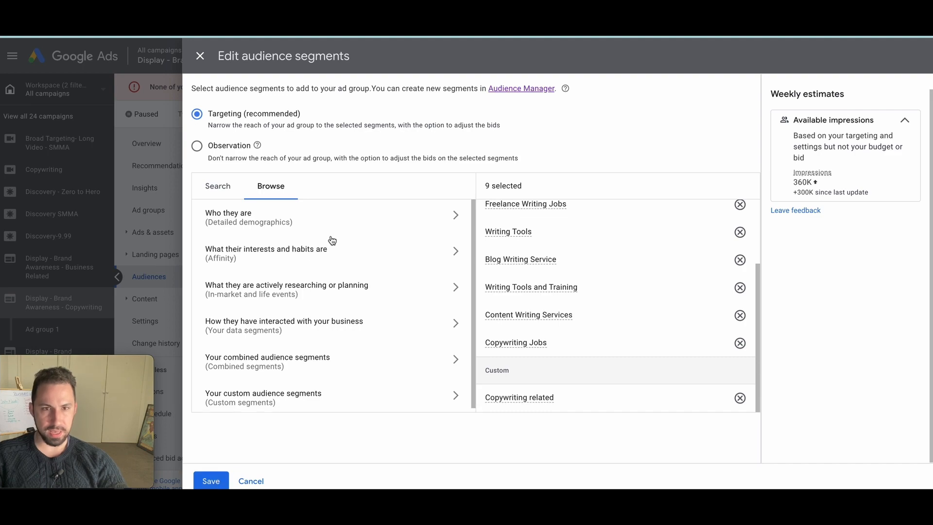
click(225, 188)
scroll(306, 297, down, 3)
scroll(306, 297, up, 1)
scroll(307, 296, down, 2)
click(270, 186)
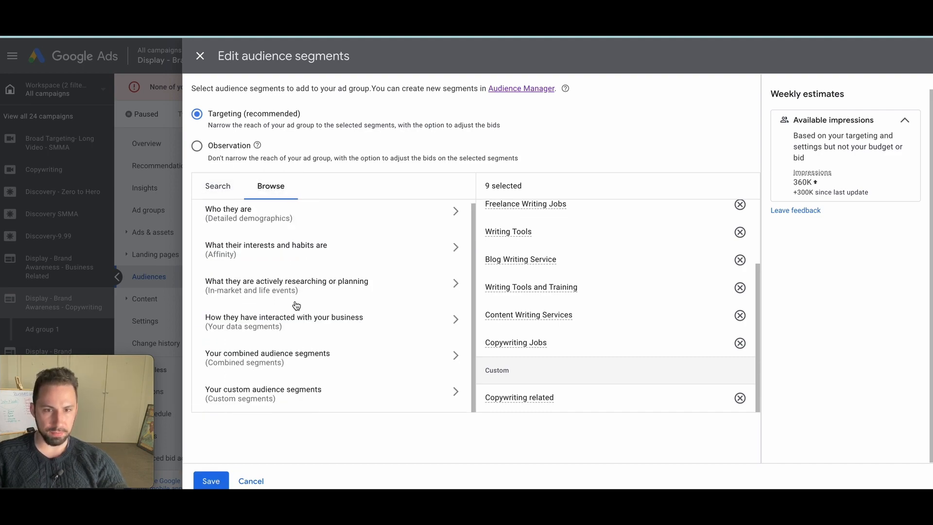
click(309, 362)
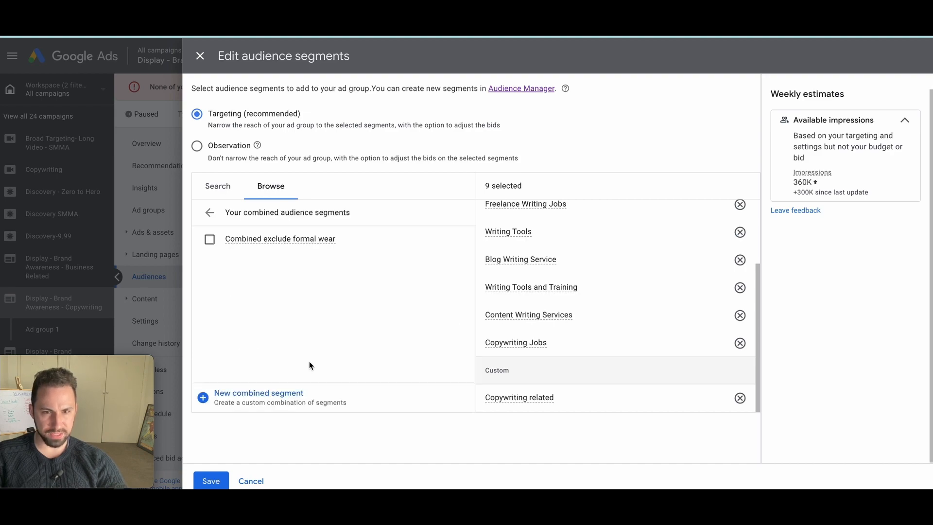
click(206, 210)
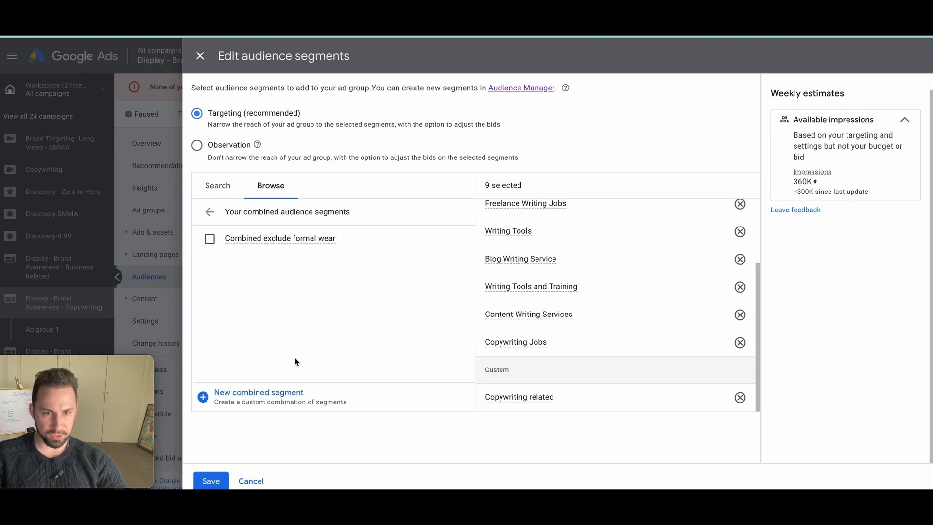
Step: Check the details of the "Copywriting related" custom segment and save the ad group's audience segment targeting
click(292, 397)
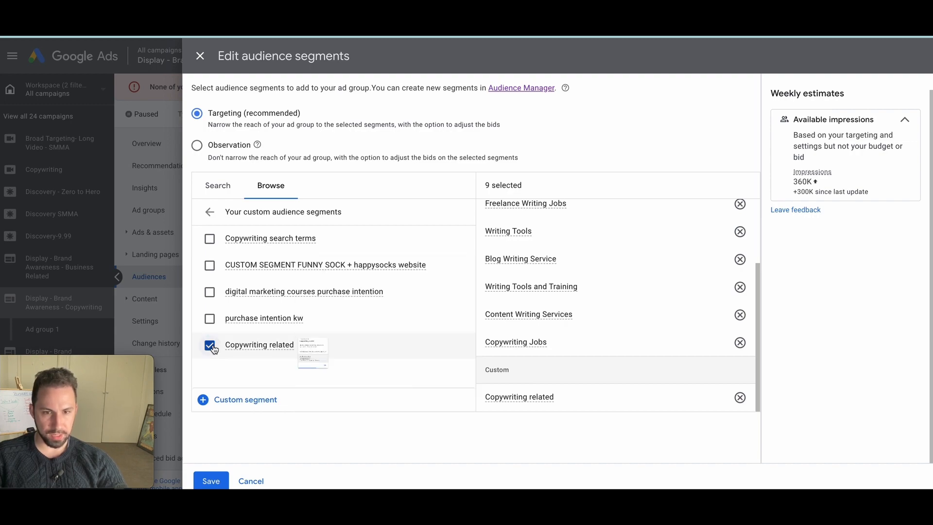
mouse_move(233, 348)
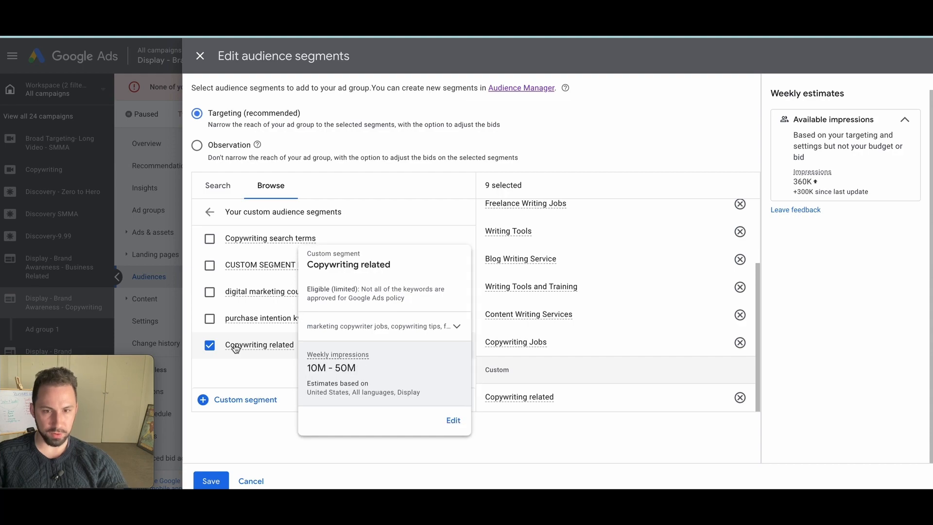
click(219, 480)
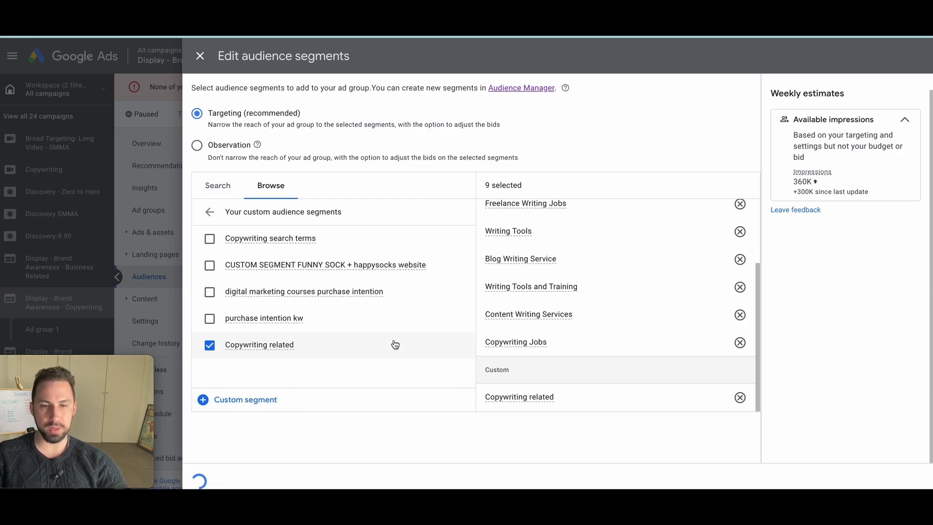
Step: Open the topic targeting of the "Display - Brand Awareness - Copywriting" campaign
mouse_move(121, 362)
scroll(336, 321, down, 10)
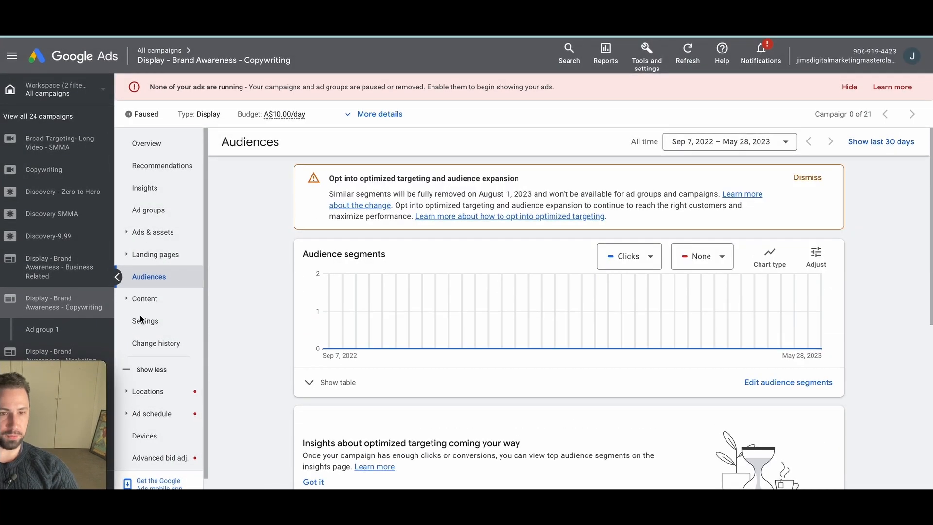
scroll(170, 301, down, 1)
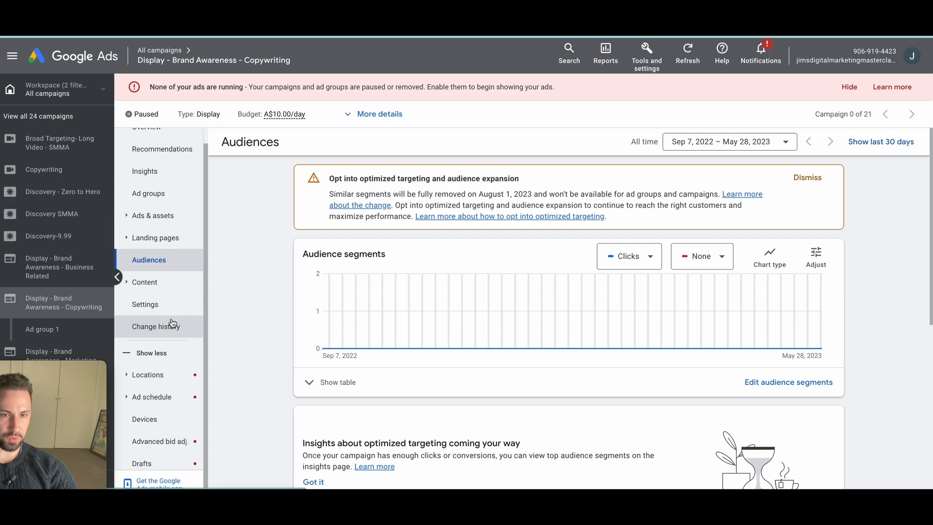
scroll(163, 403, up, 1)
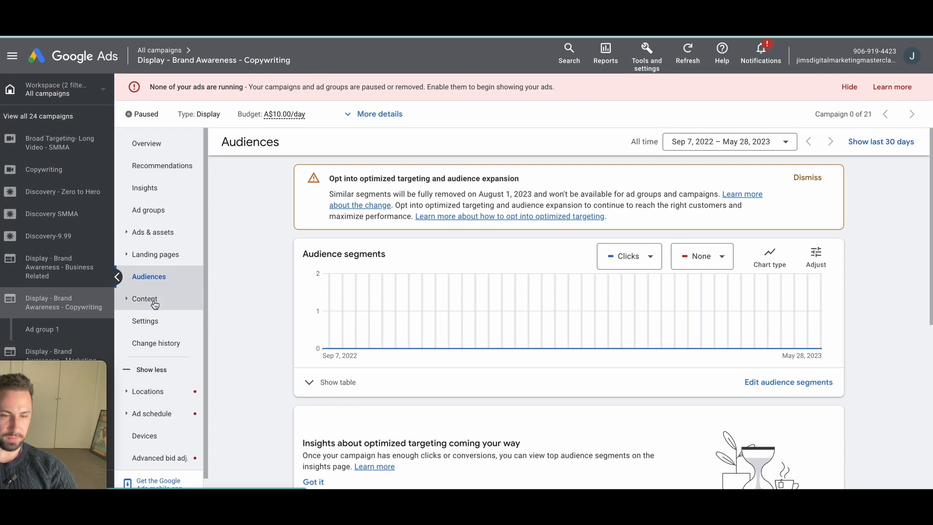
click(145, 299)
click(158, 328)
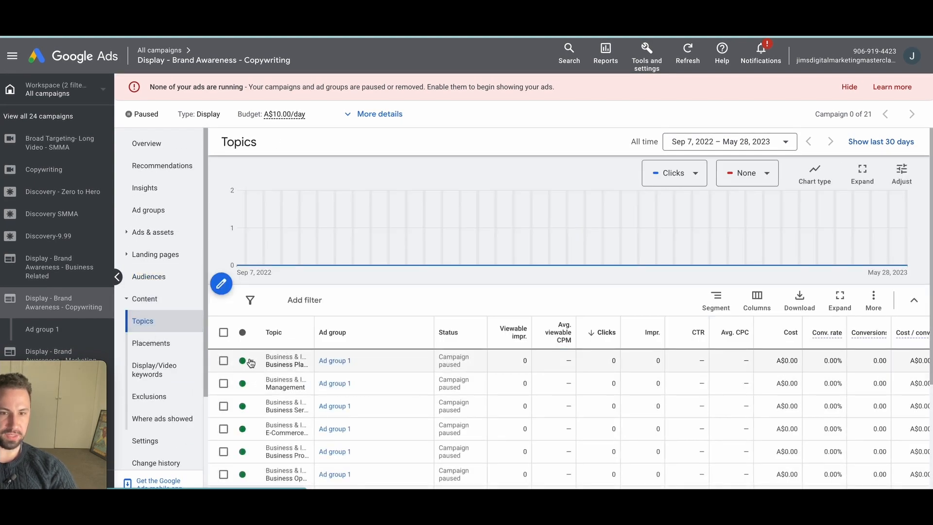
Step: Pause all the business topics targeted by Ad group 1 in the Copywriting campaign
click(224, 360)
click(224, 332)
scroll(272, 321, down, 3)
scroll(291, 306, up, 3)
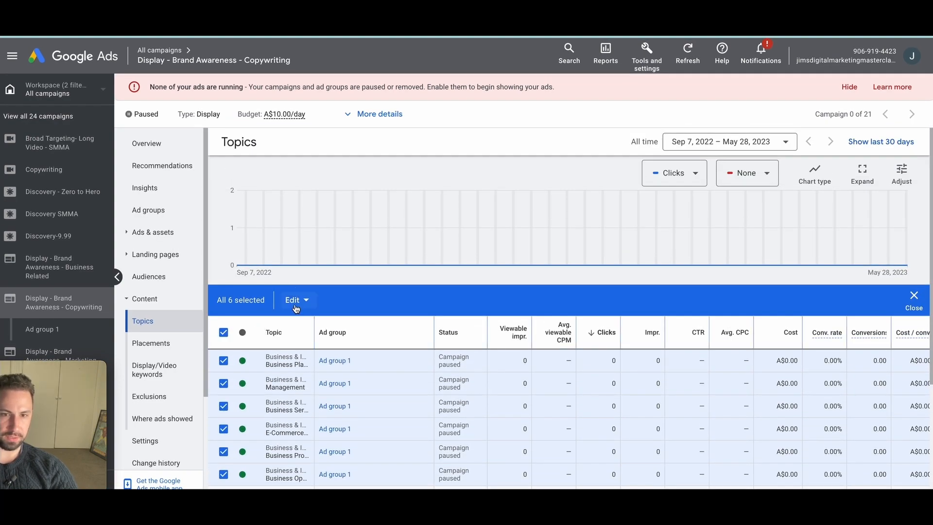
click(296, 305)
click(235, 261)
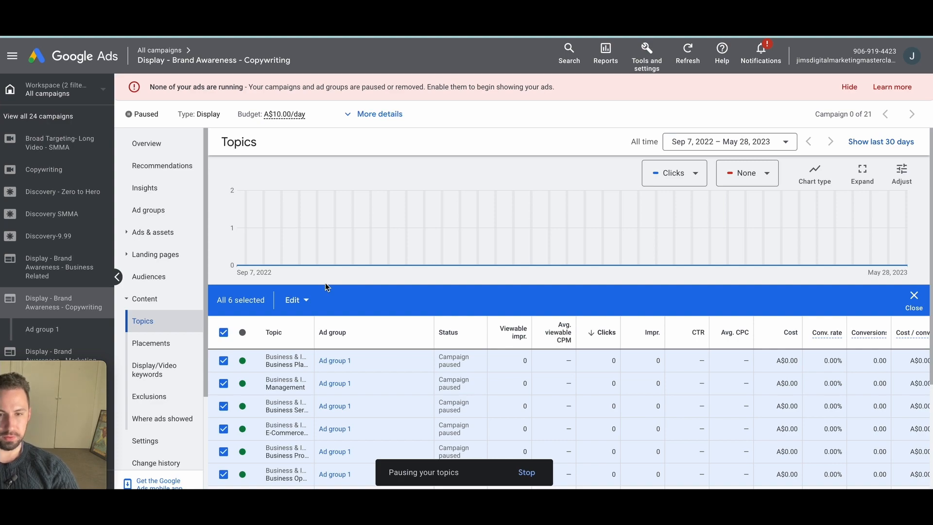
scroll(331, 310, down, 3)
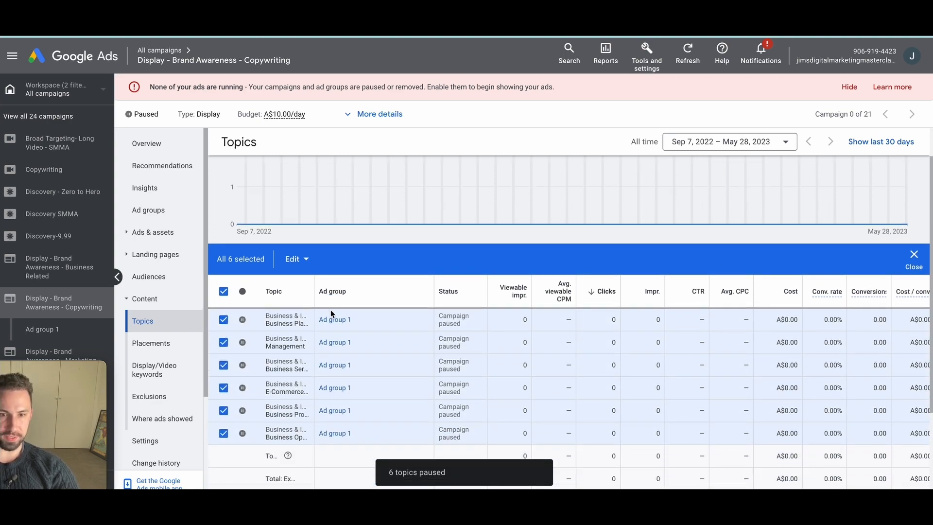
scroll(341, 328, up, 3)
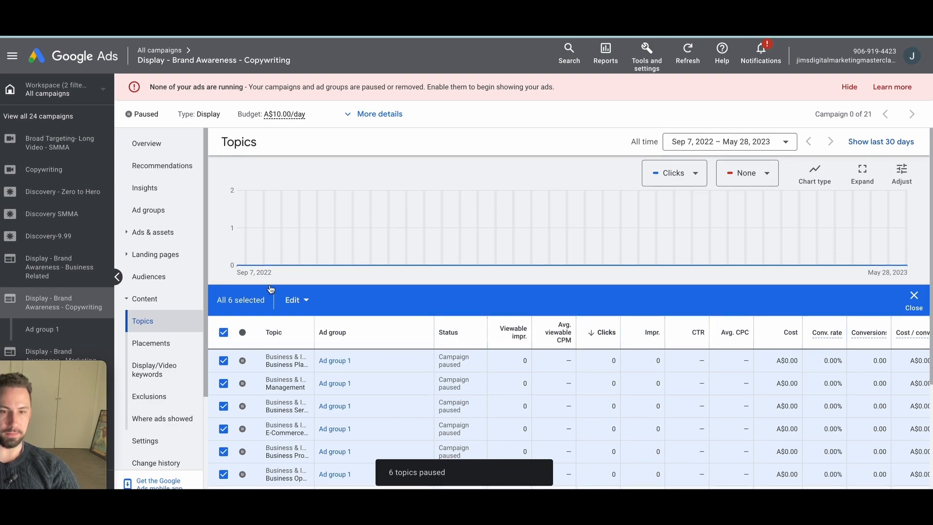
Step: Return to the overview of all campaigns and look through the campaign list
mouse_move(139, 52)
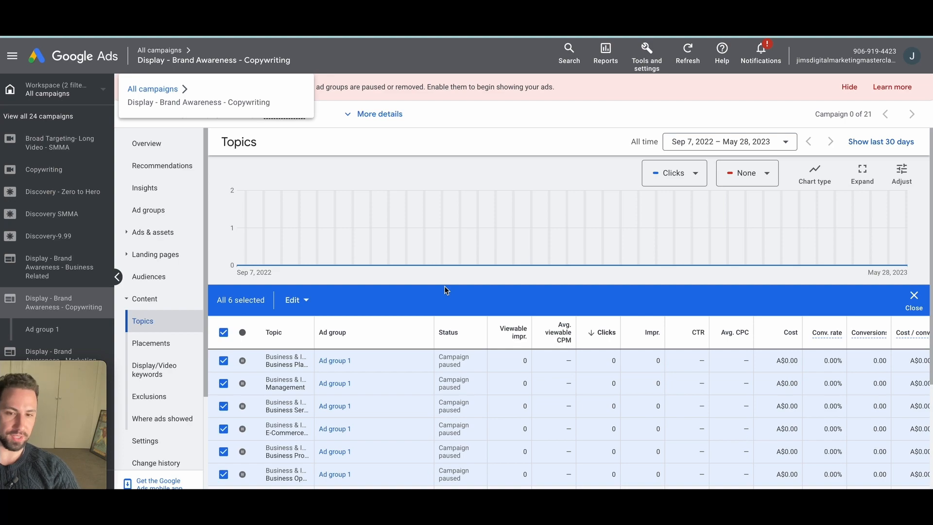
click(159, 51)
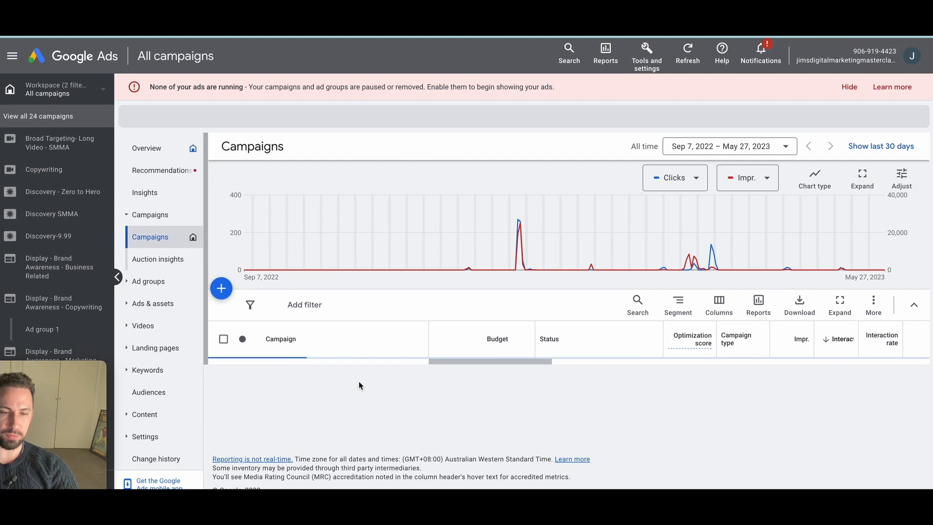
scroll(311, 399, down, 5)
scroll(264, 412, down, 10)
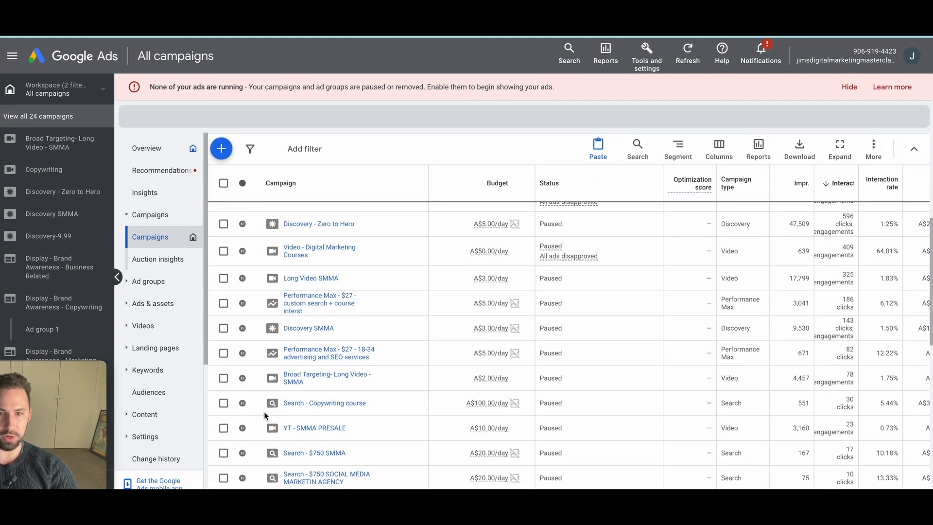
scroll(277, 400, up, 15)
scroll(282, 402, down, 1)
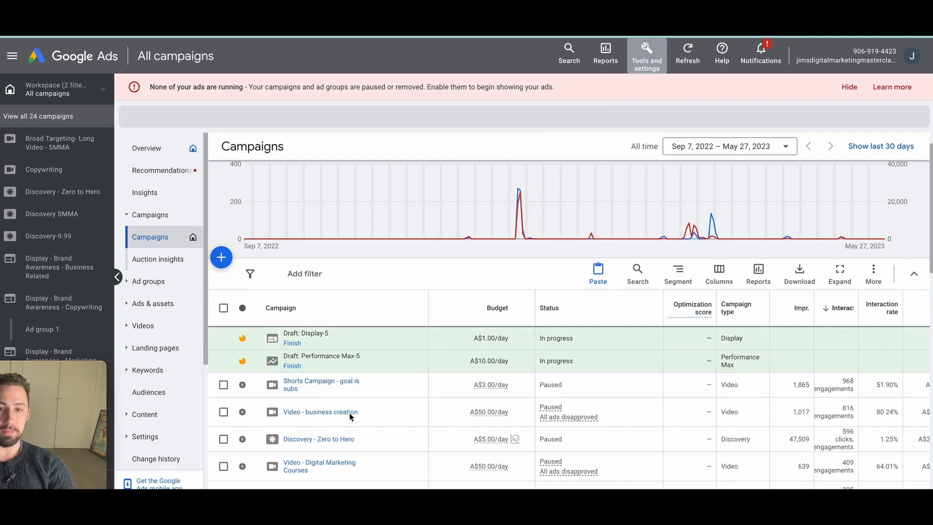
scroll(294, 470, down, 2)
scroll(294, 427, down, 1)
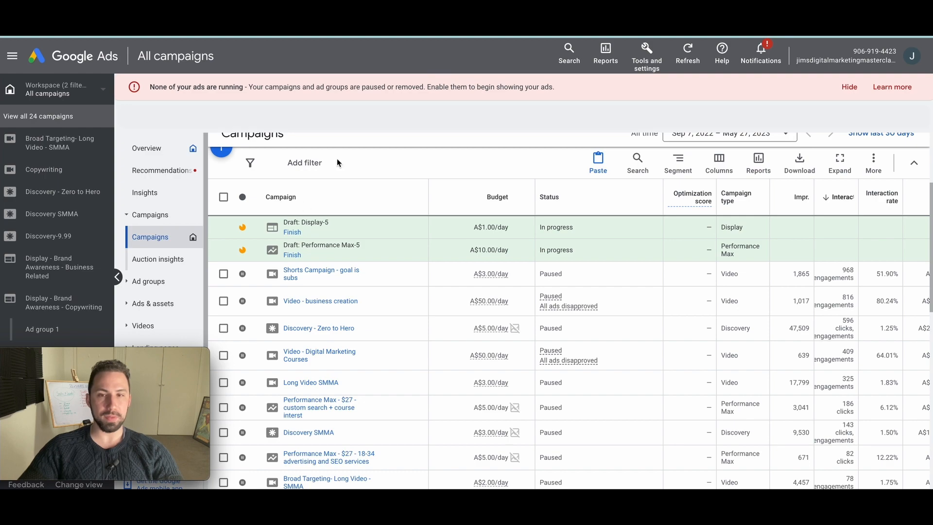
Step: Examine the Display - Brand Awareness campaigns and the neighbouring search campaigns near the end of the campaign list
mouse_move(174, 358)
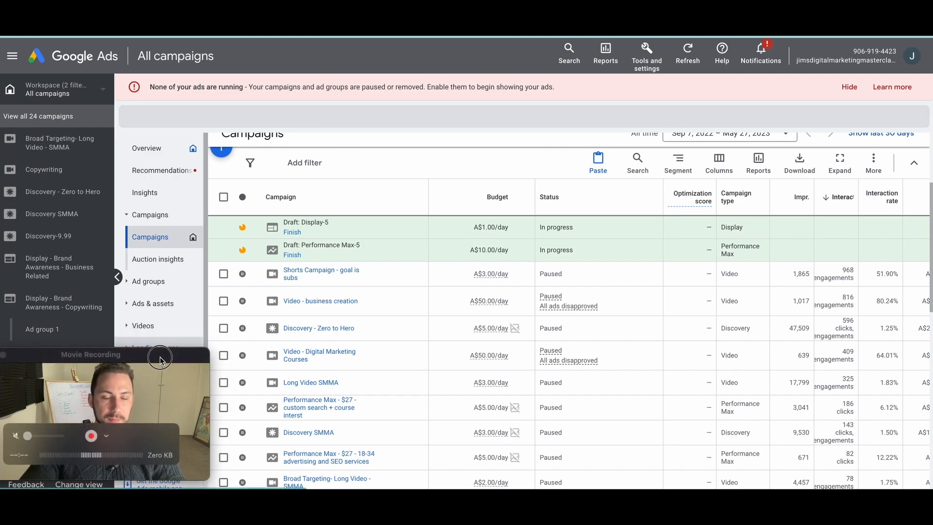
scroll(219, 189, up, 2)
scroll(360, 384, down, 12)
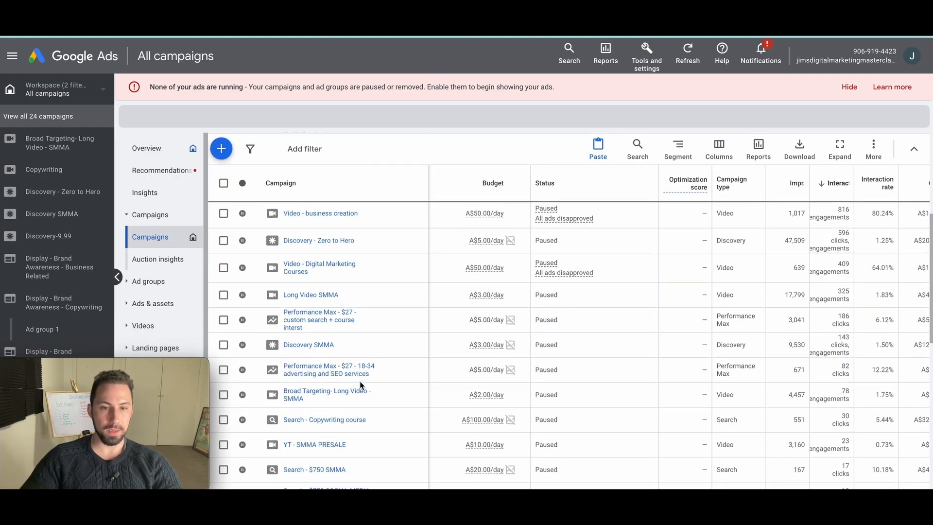
scroll(348, 368, down, 2)
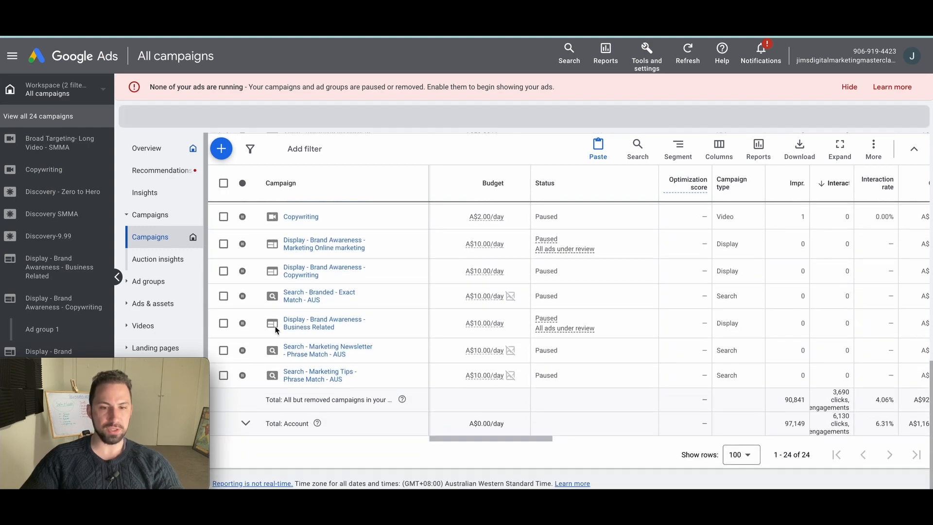
click(224, 296)
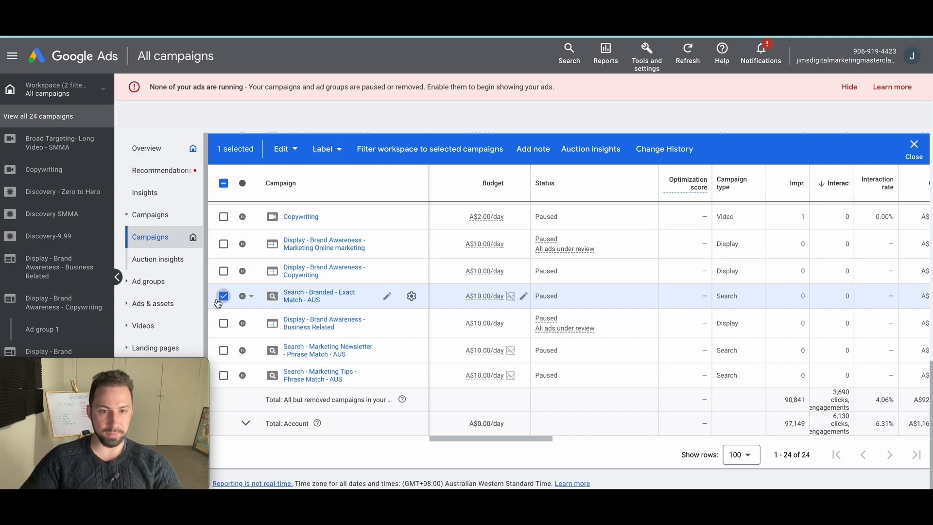
click(224, 296)
scroll(222, 346, up, 10)
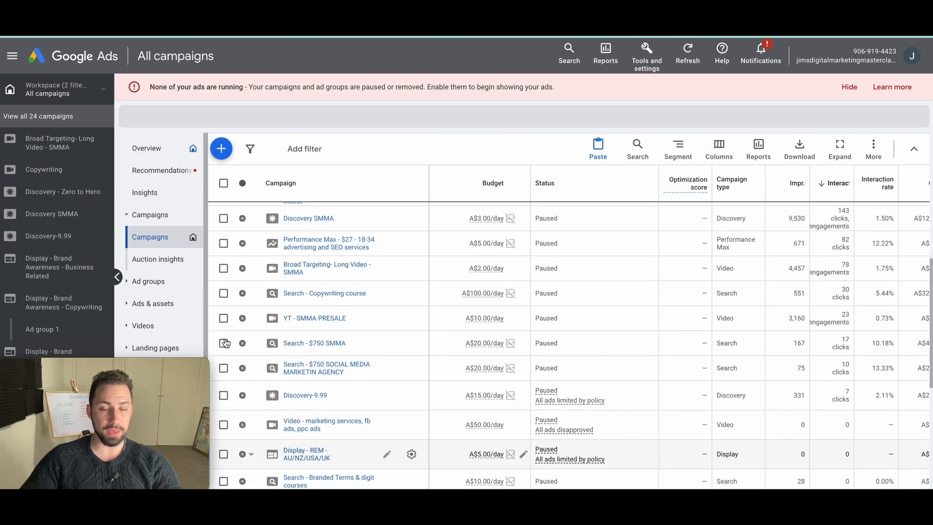
Step: Review the full list of campaigns in the account, comparing their types, statuses and budgets
scroll(223, 342, up, 5)
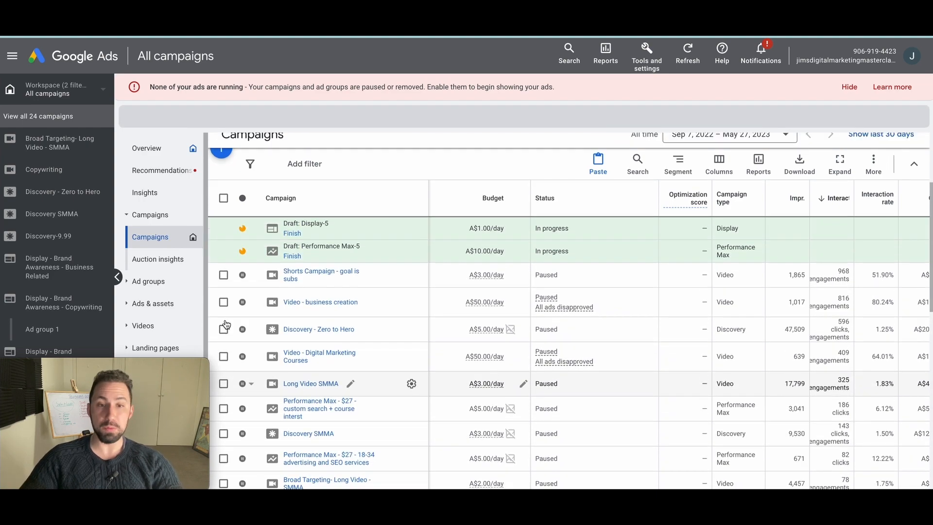
scroll(228, 318, down, 4)
scroll(231, 298, down, 10)
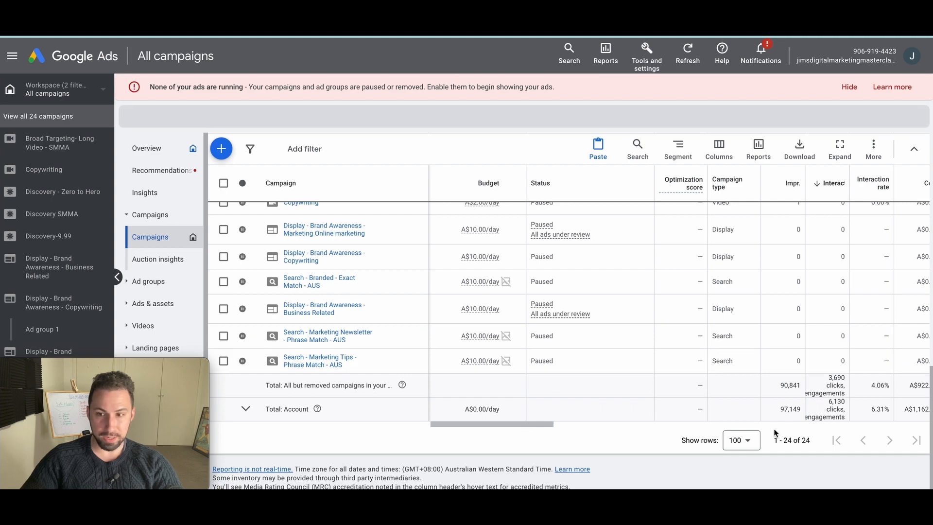
scroll(267, 309, up, 3)
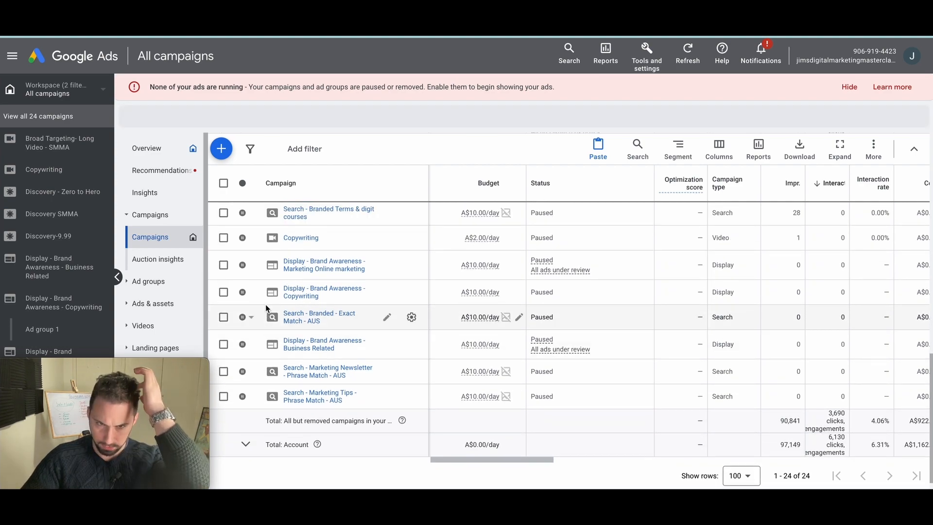
scroll(266, 309, up, 3)
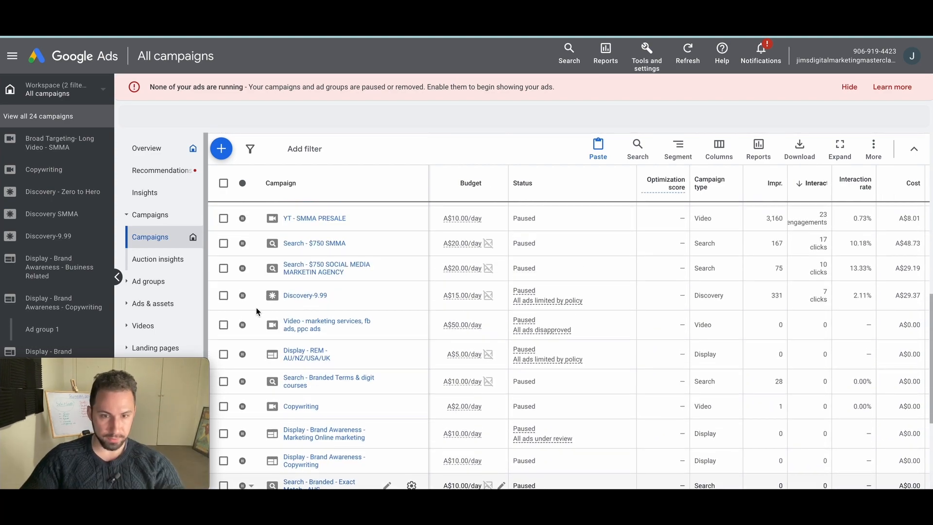
scroll(224, 335, up, 4)
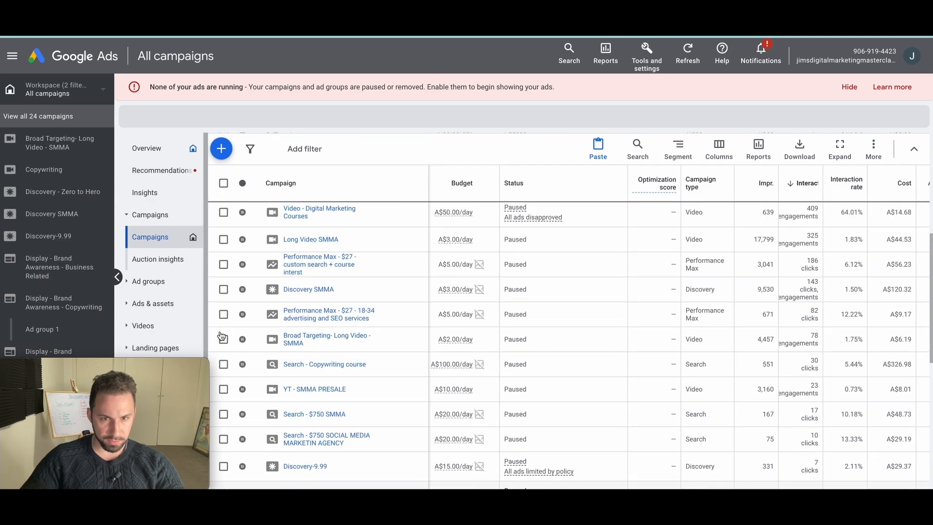
scroll(234, 335, up, 5)
scroll(232, 328, down, 1)
scroll(232, 328, down, 10)
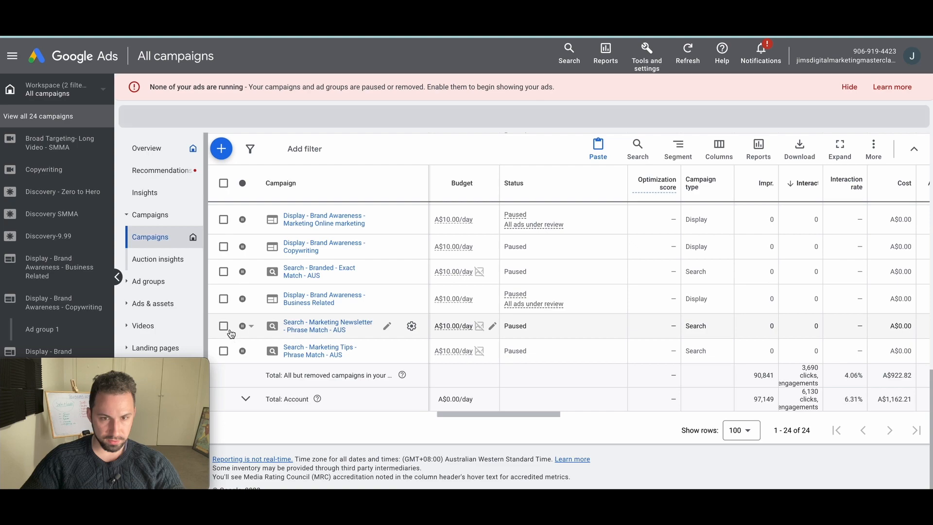
Step: Duplicate the "Display - Brand Awareness - Marketing Online marketing" campaign within the same account
scroll(231, 333, up, 2)
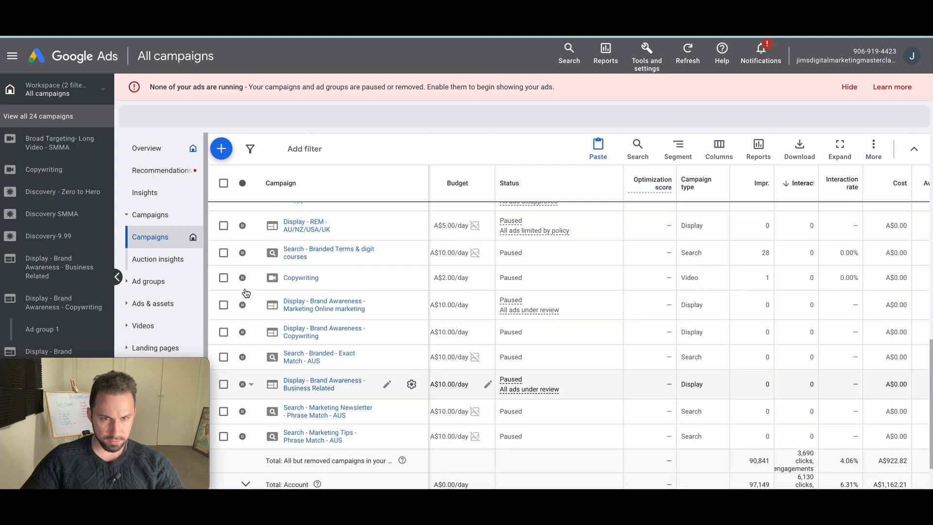
click(223, 305)
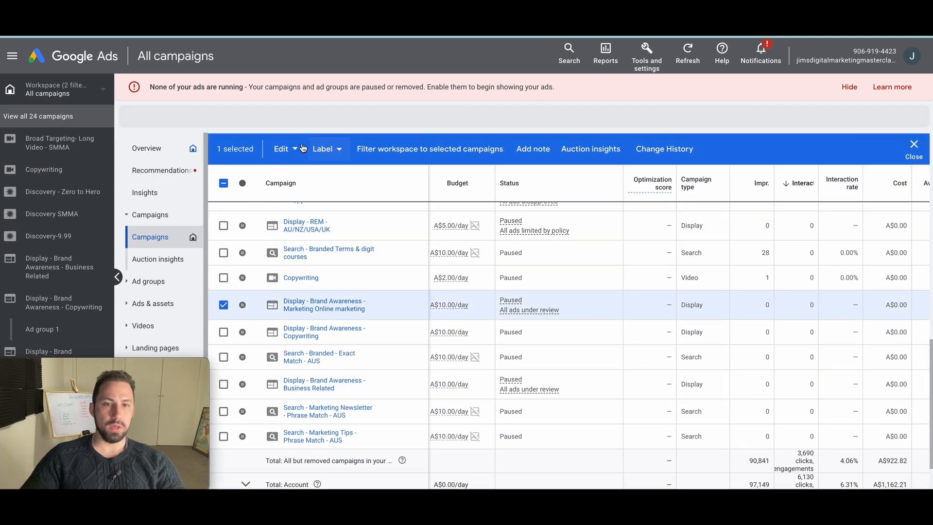
click(293, 149)
click(293, 148)
click(291, 177)
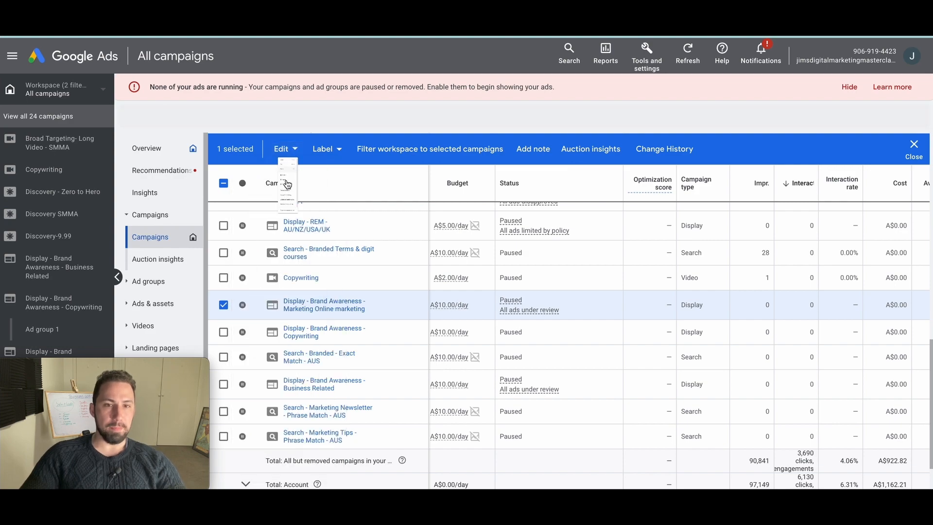
click(287, 151)
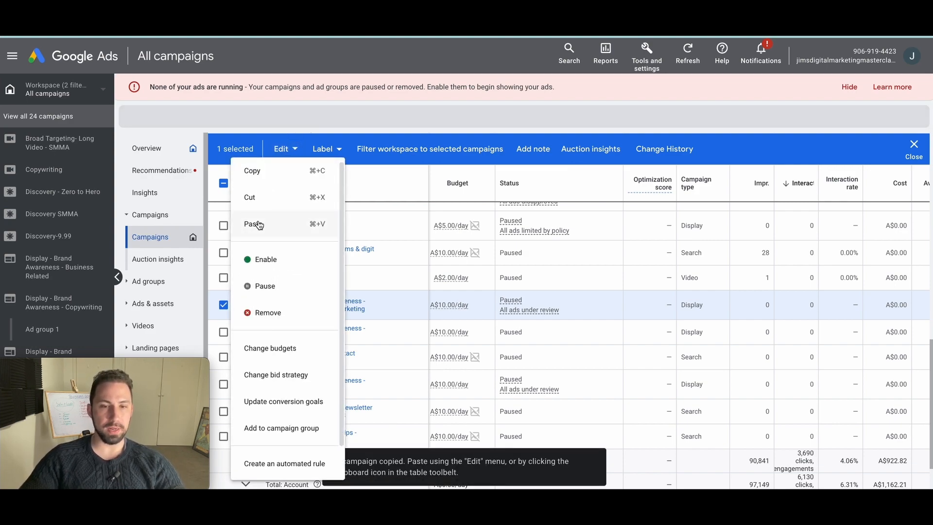
click(259, 223)
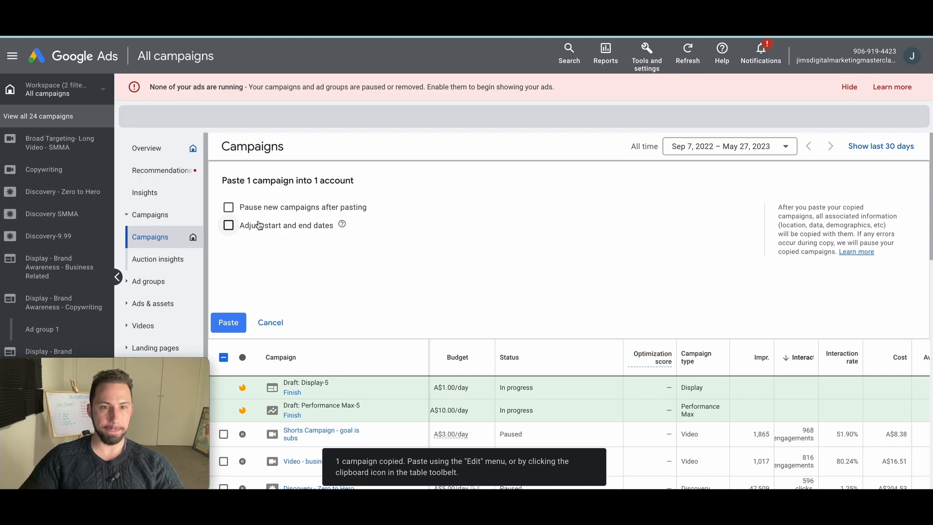
click(229, 323)
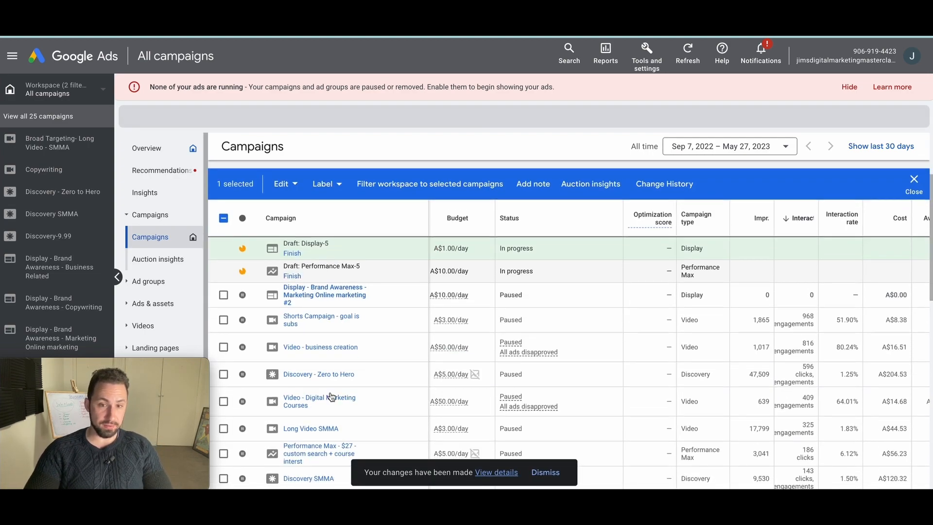
Step: Rename the duplicated Marketing Online marketing campaign as "Display - Conversion - Remarketing"
scroll(384, 274, down, 1)
click(385, 274)
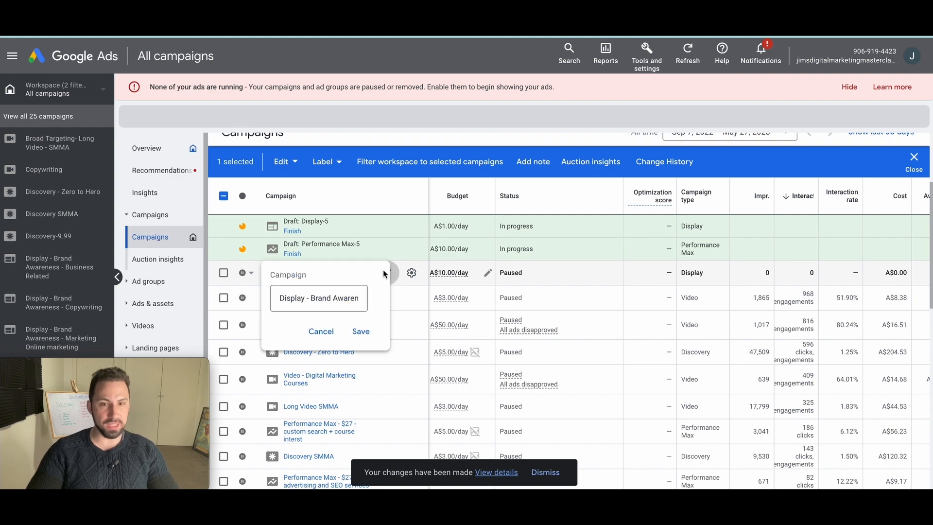
scroll(314, 302, left, 2)
scroll(315, 302, left, 2)
scroll(298, 299, left, 1)
drag(307, 295, 406, 296)
text(Coonv)
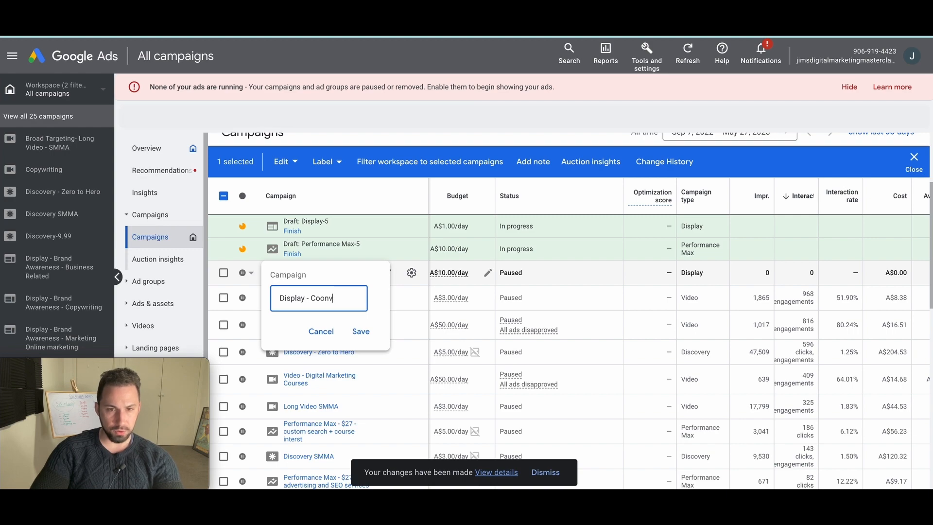
key(BackSpace)
text(ersion -)
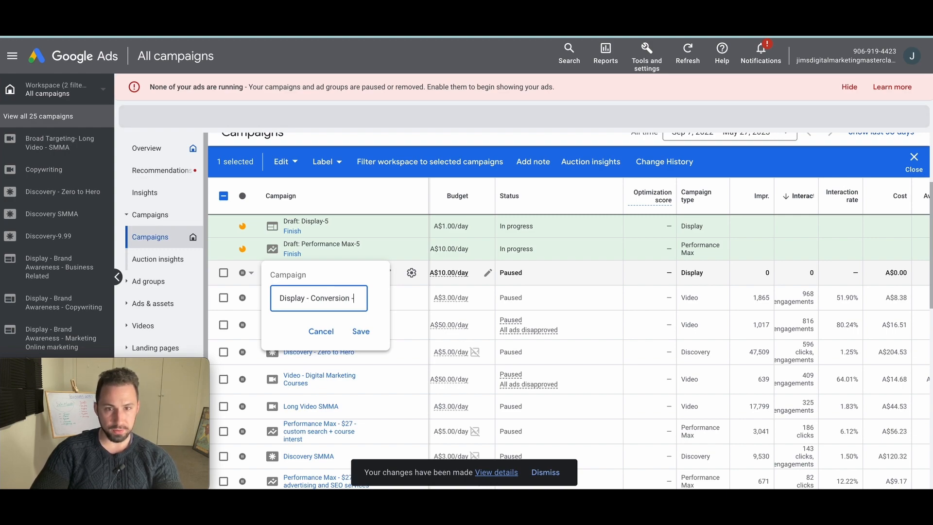
text( Remarketing)
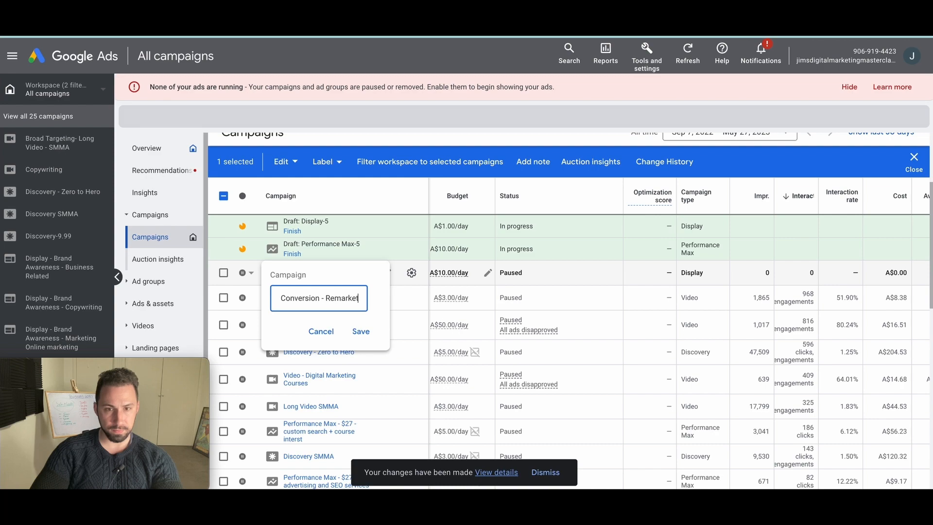
click(350, 342)
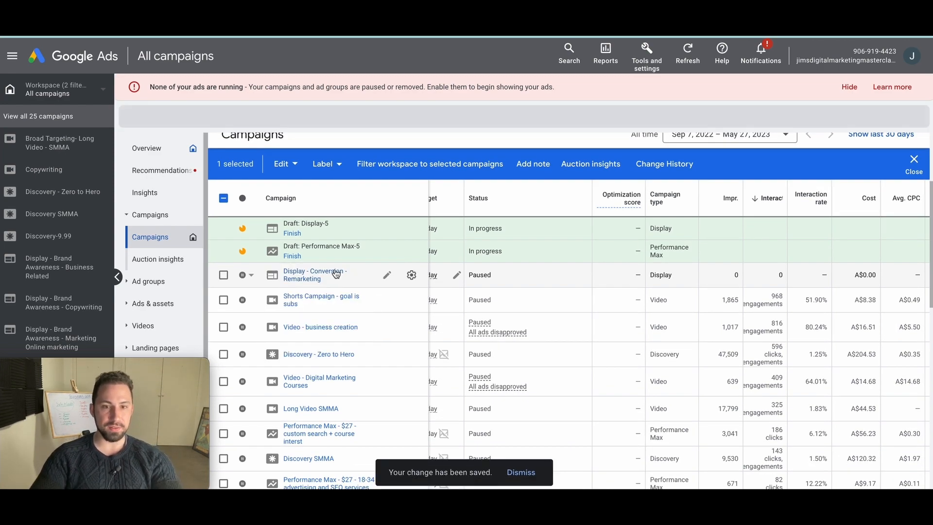
Step: Open the settings of the "Display - Conversion - Remarketing" campaign
click(329, 275)
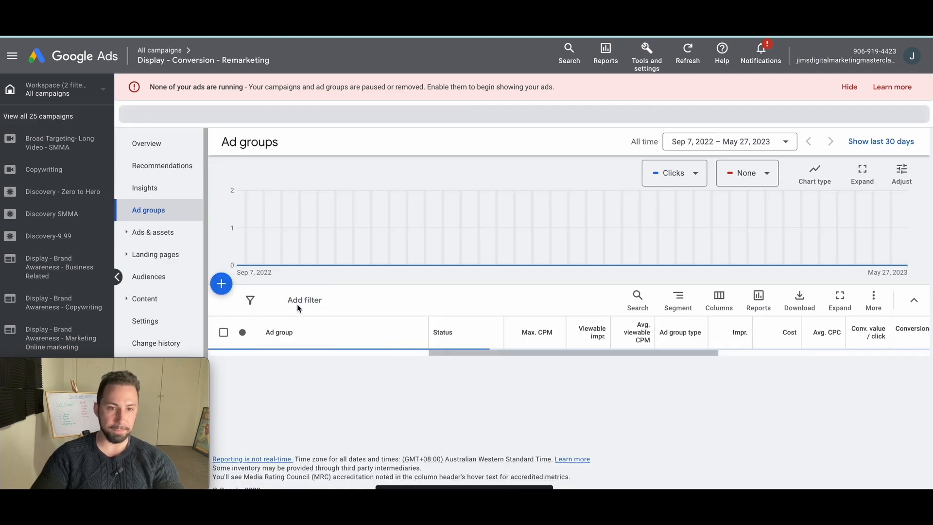
drag(160, 364, 560, 341)
click(144, 320)
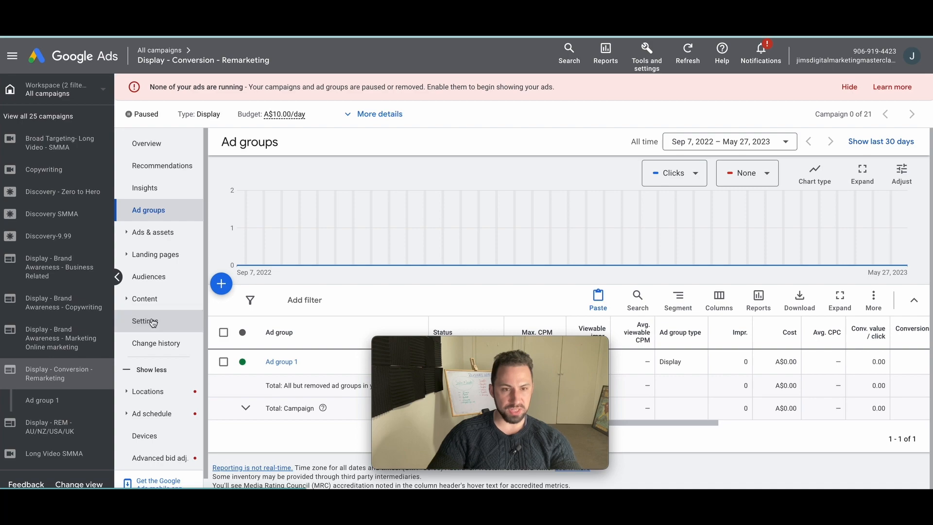
drag(463, 346, 2, 362)
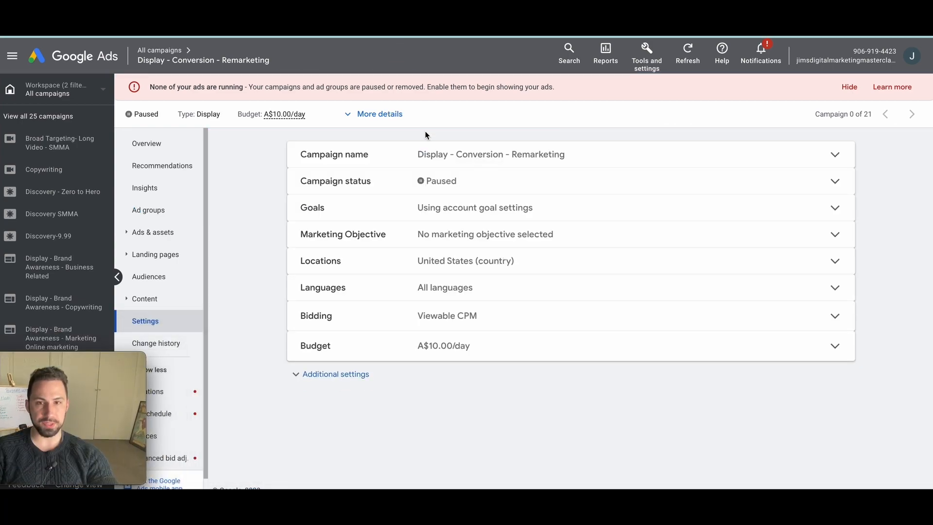
Step: Check which conversion goals the remarketing campaign uses, without changing them
click(511, 209)
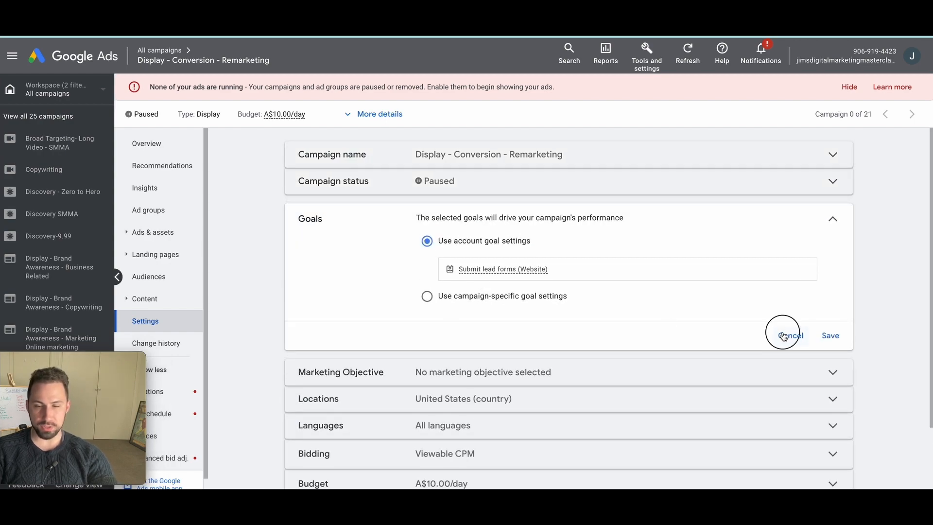
click(783, 335)
click(453, 203)
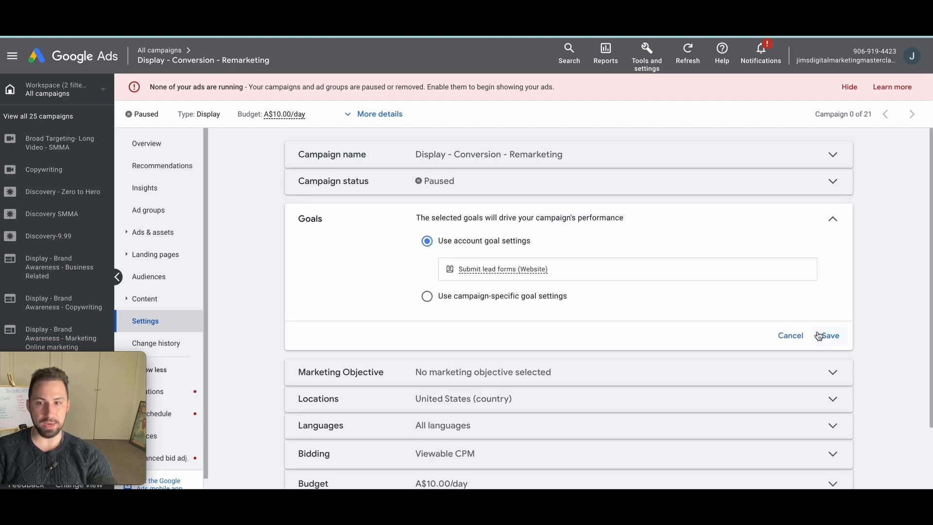
click(800, 337)
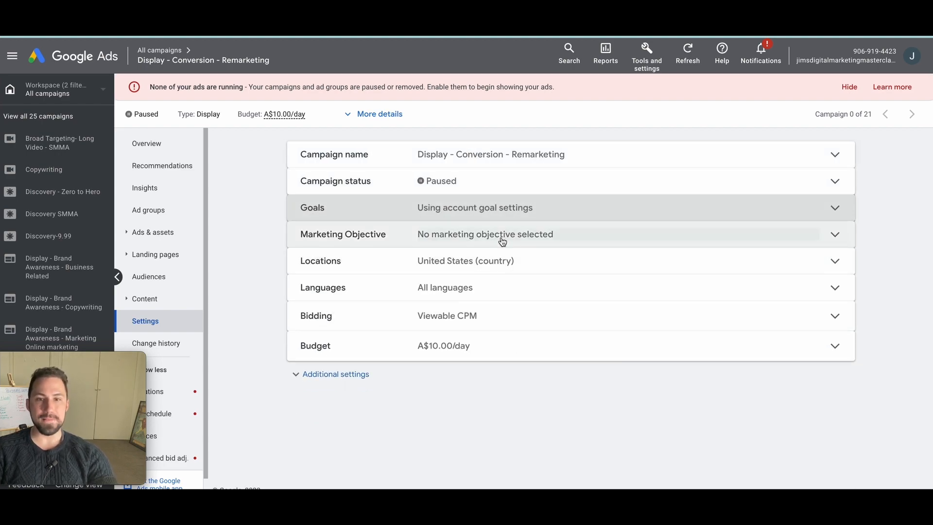
Step: Set the remarketing campaign's marketing objective to Sales and save it
click(502, 240)
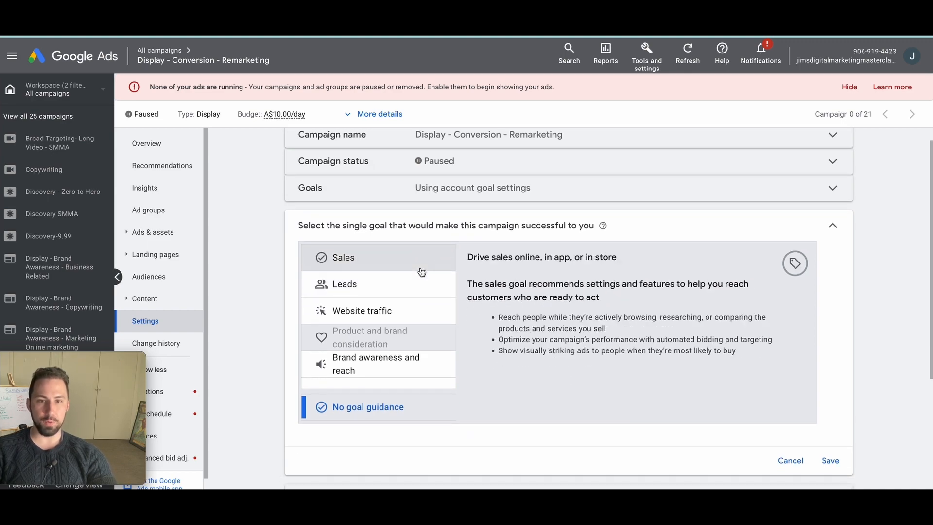
click(420, 269)
scroll(858, 403, down, 1)
click(829, 455)
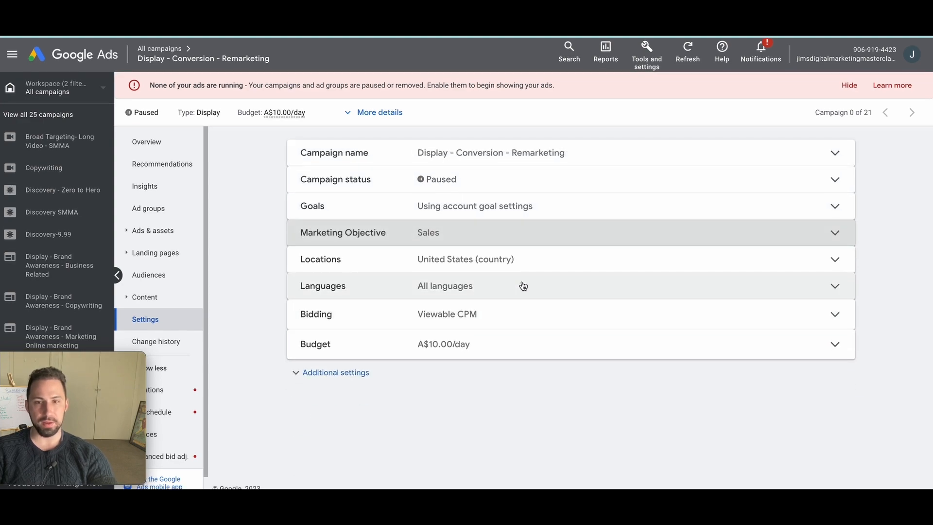
Step: Change the campaign's bidding focus to Conversions with automatically maximized conversions and no target cost per action, and save it
click(492, 319)
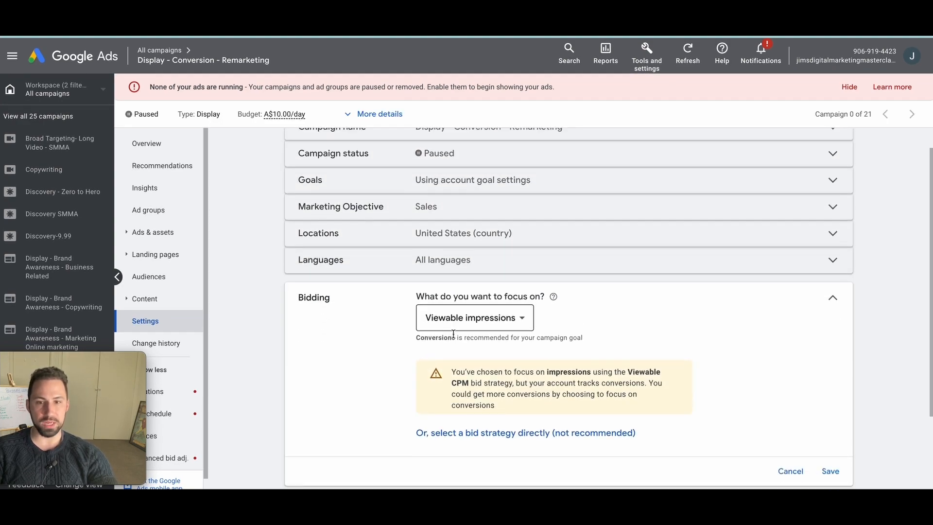
click(465, 208)
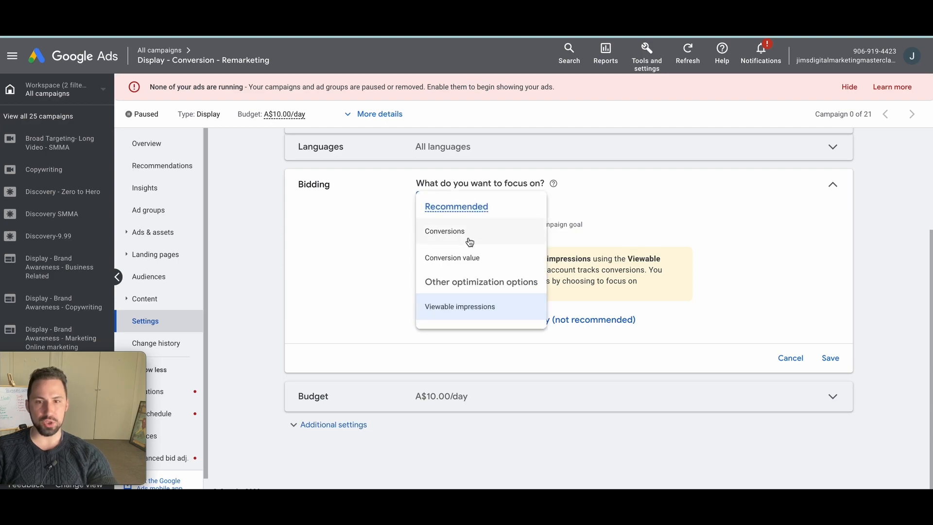
click(480, 233)
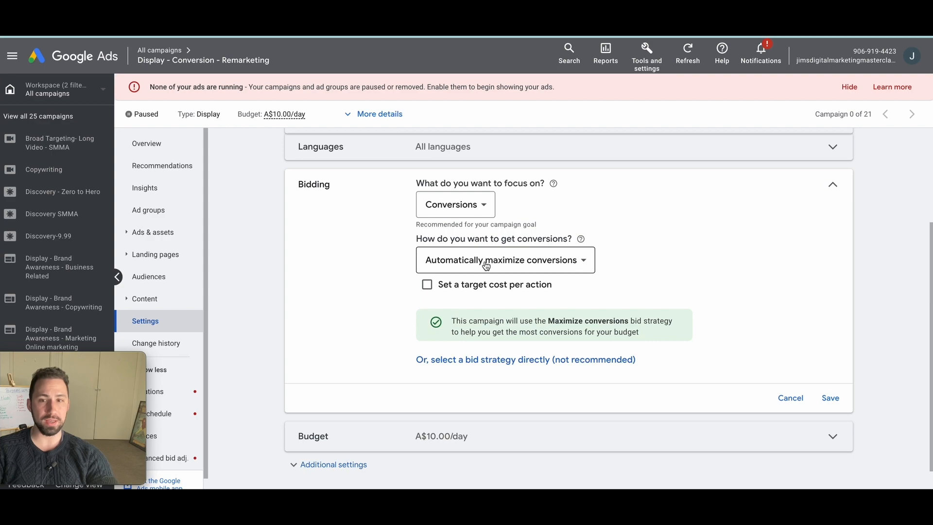
click(519, 263)
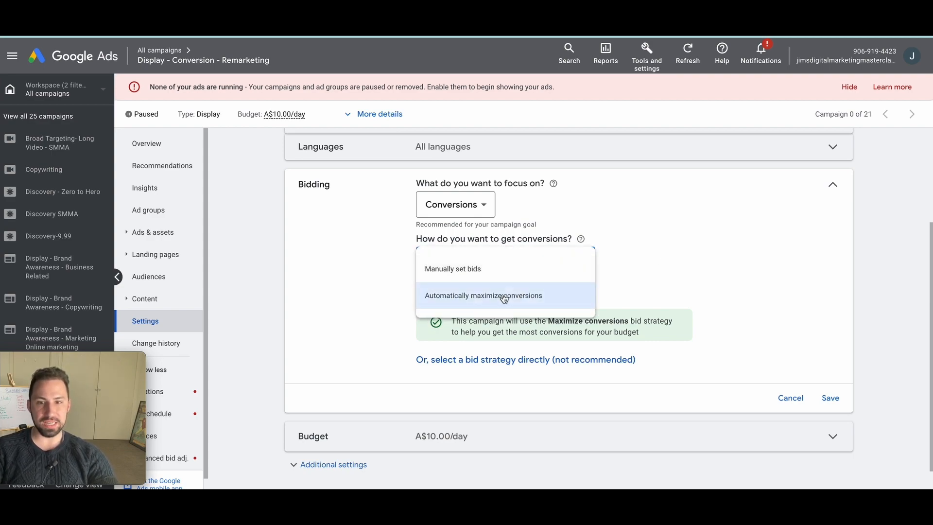
click(640, 244)
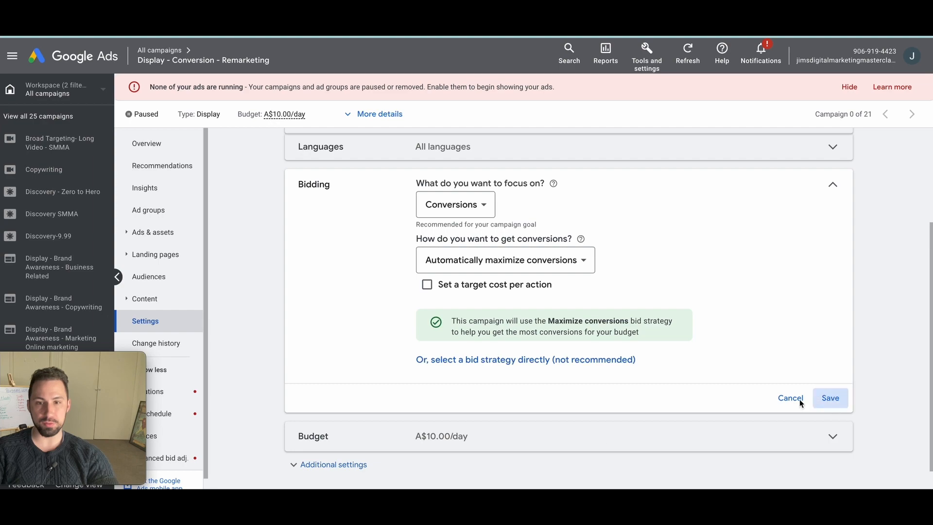
click(830, 398)
Step: Limit the campaign's device targeting to computers and mobile phones, excluding tablets, and save it
scroll(435, 437, down, 1)
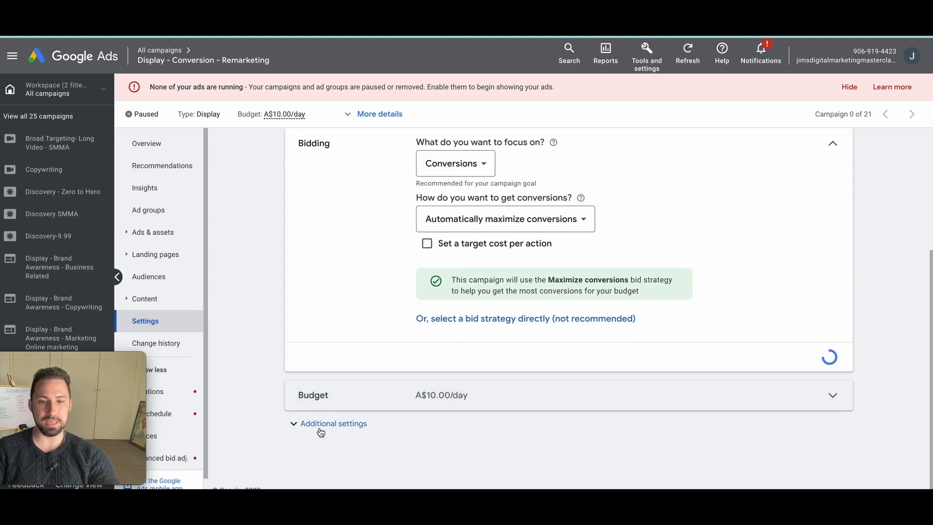
click(321, 430)
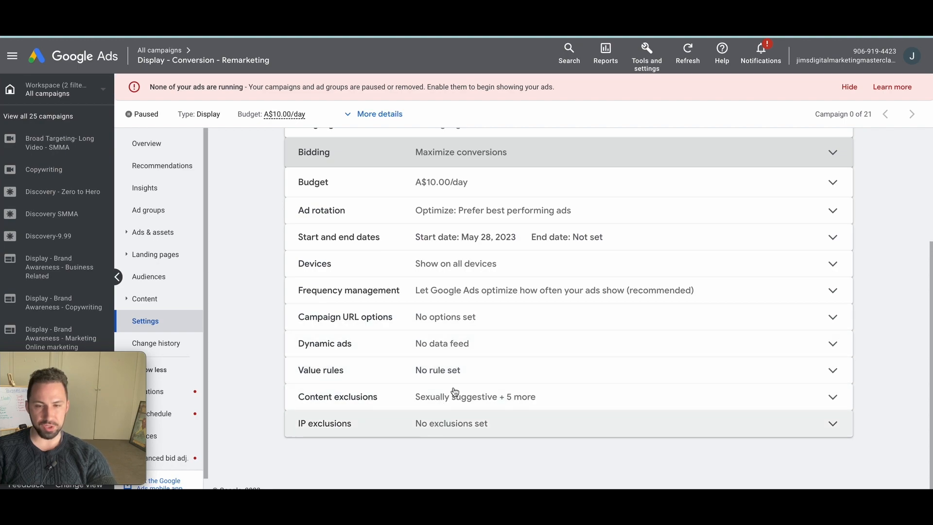
click(457, 265)
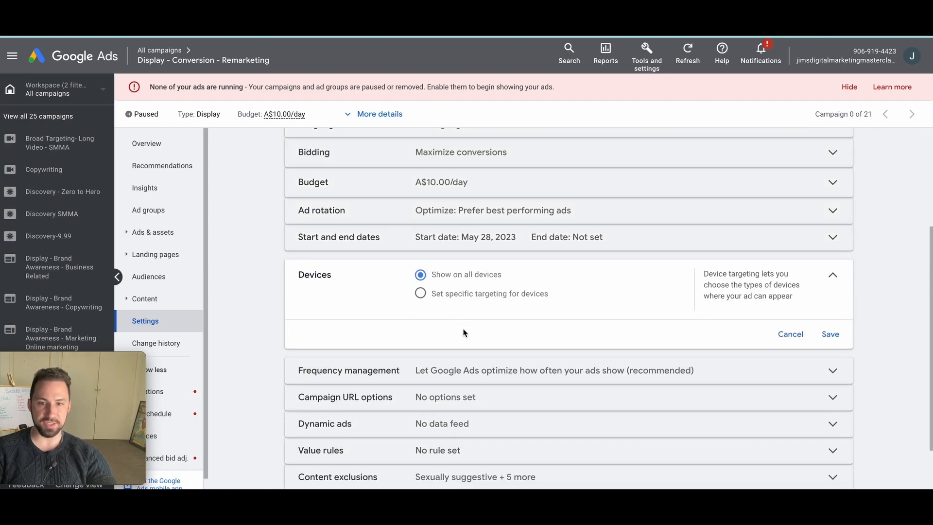
click(436, 265)
click(457, 365)
scroll(521, 375, down, 4)
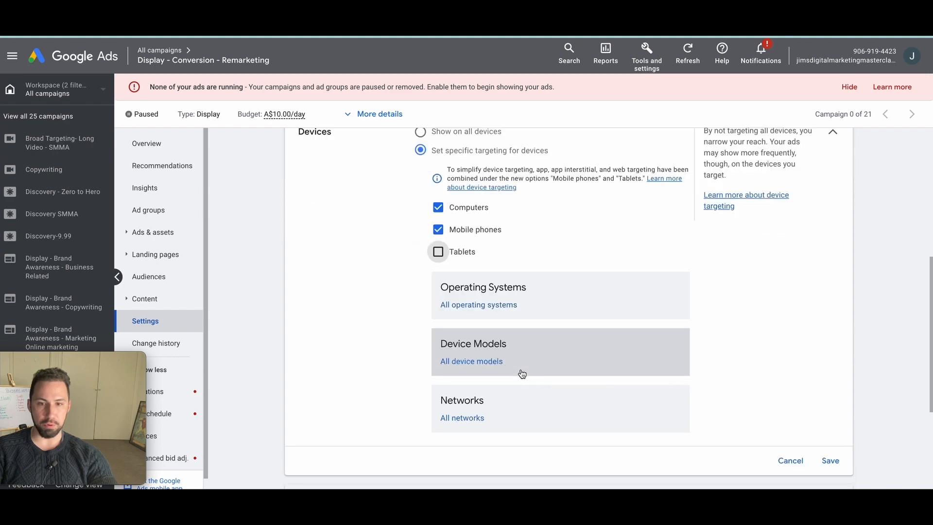
click(830, 360)
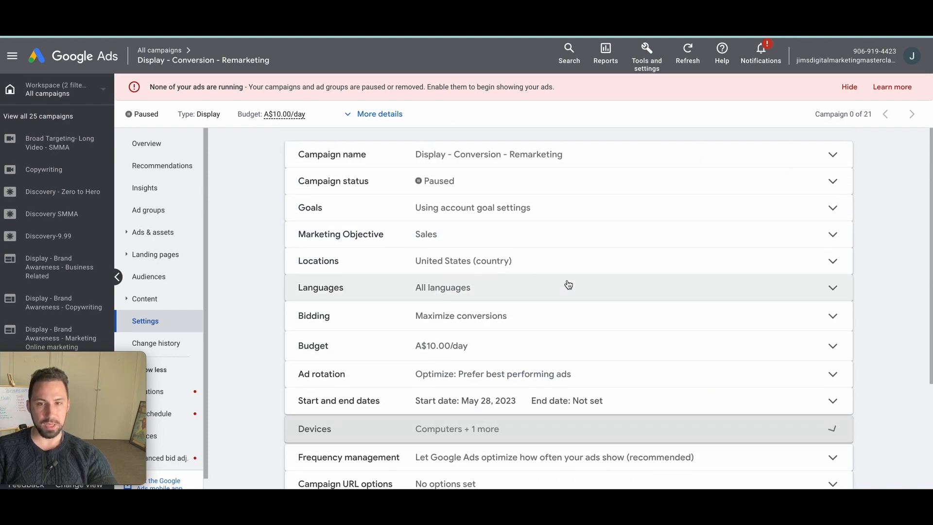
Step: Check the remaining settings of the remarketing campaign and open the audience targeting of its Ad group 1
scroll(530, 294, down, 1)
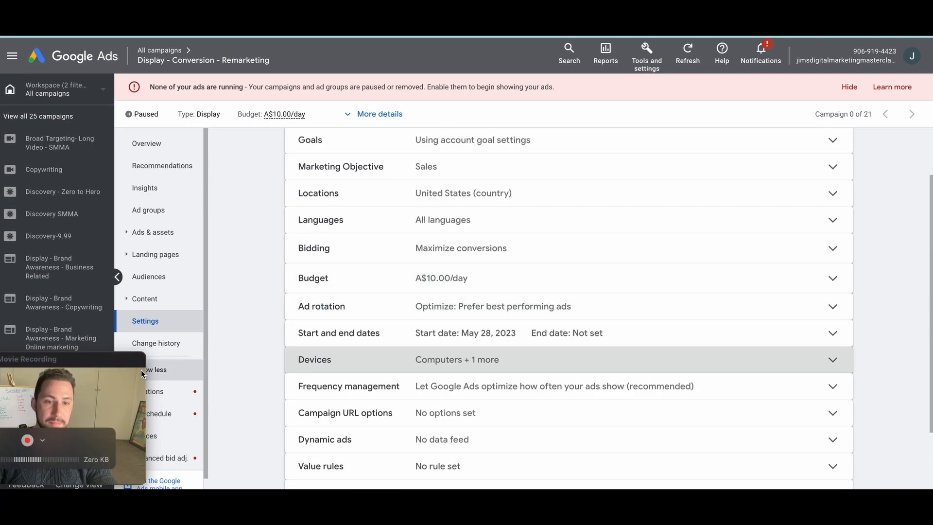
scroll(418, 388, down, 2)
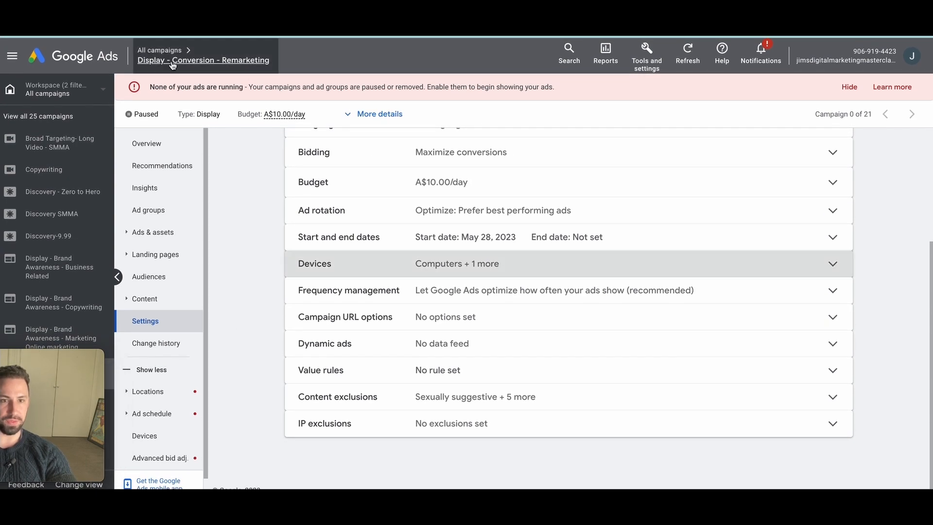
click(183, 213)
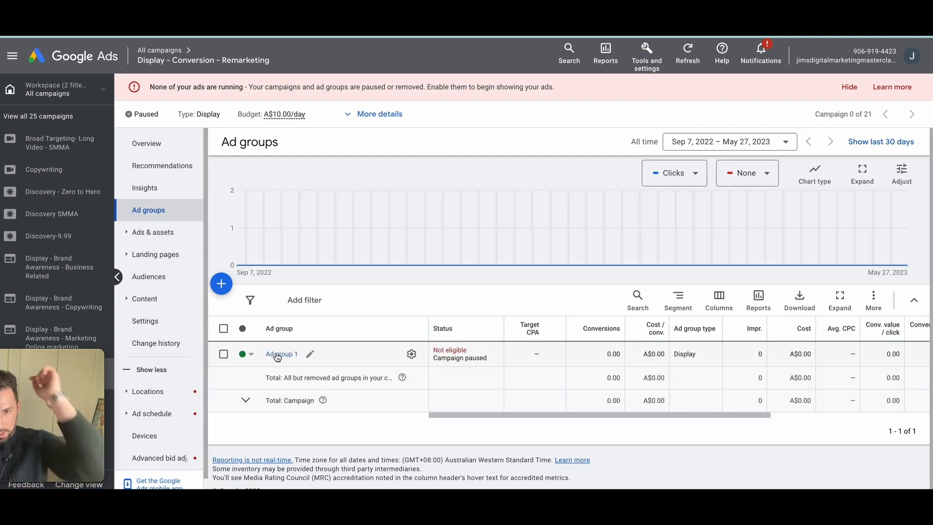
click(279, 355)
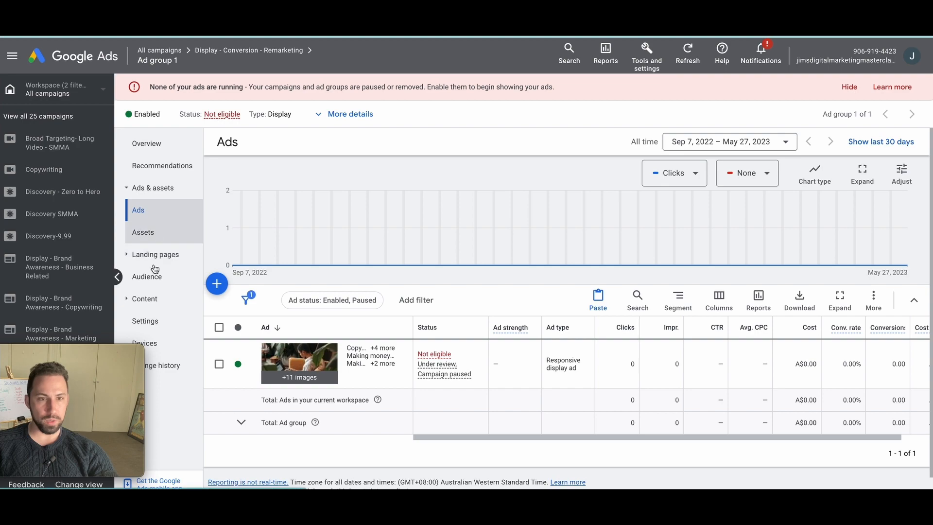
drag(108, 349, 84, 348)
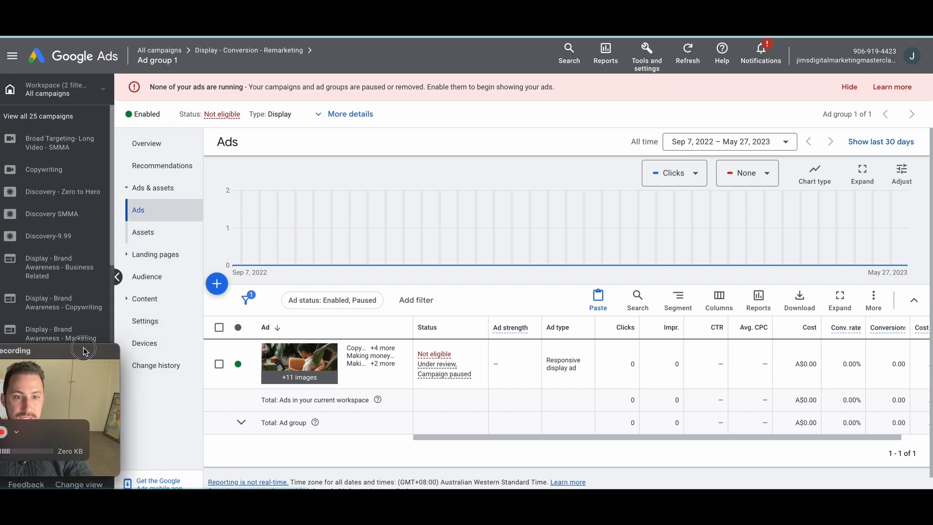
click(149, 284)
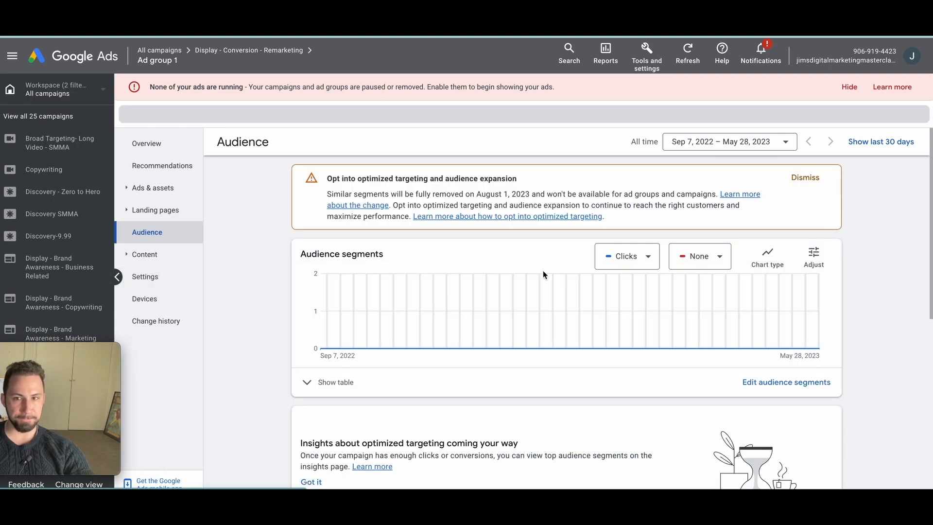
Step: Include the age groups 55 - 64 and 65+ in the ad group's demographics and save
scroll(773, 387, down, 5)
scroll(773, 386, down, 1)
click(808, 455)
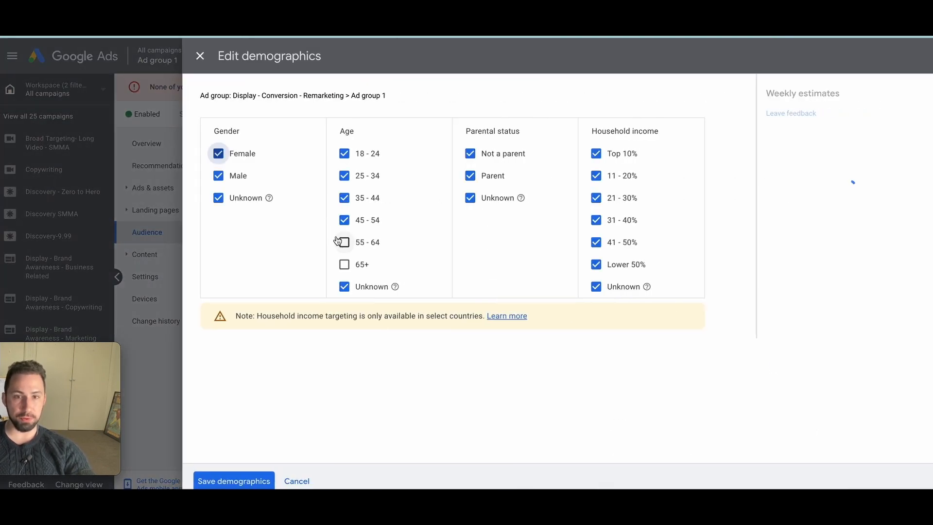
click(344, 242)
click(344, 265)
click(255, 478)
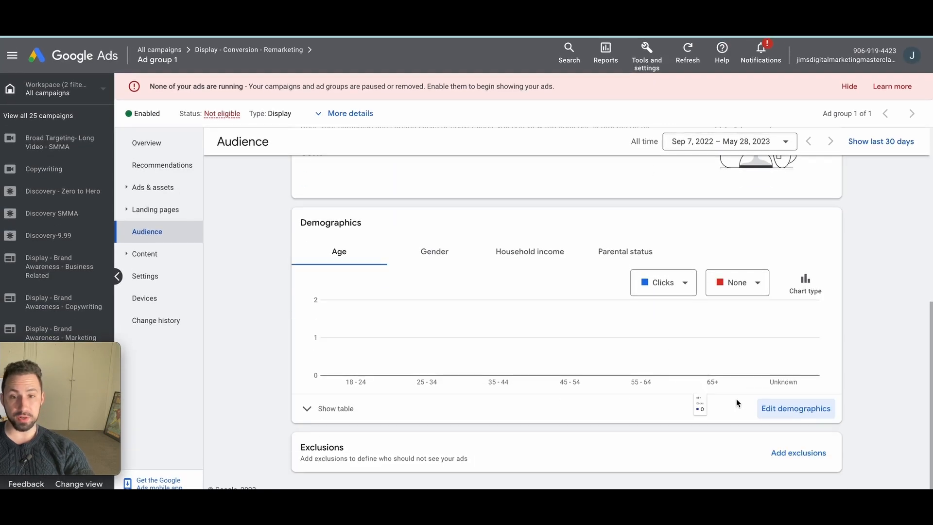
Step: Remove the Marketing and Online Marketing in-market segments from the ad group's audience targeting and save
click(806, 381)
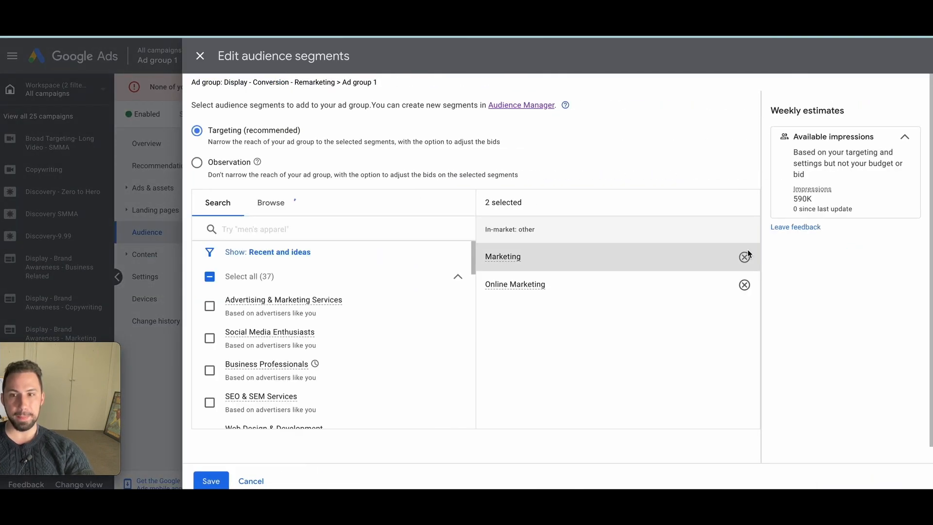
click(745, 257)
click(745, 256)
scroll(311, 325, down, 5)
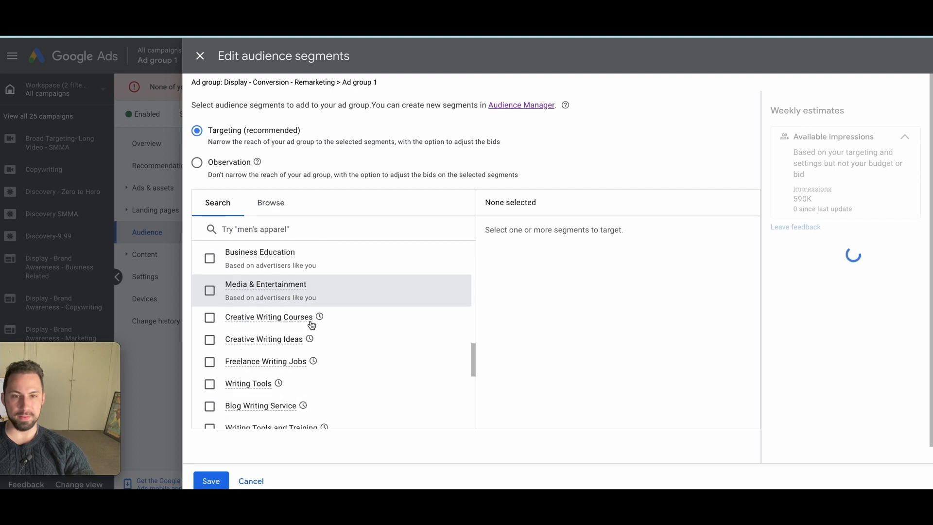
scroll(312, 324, down, 5)
click(216, 479)
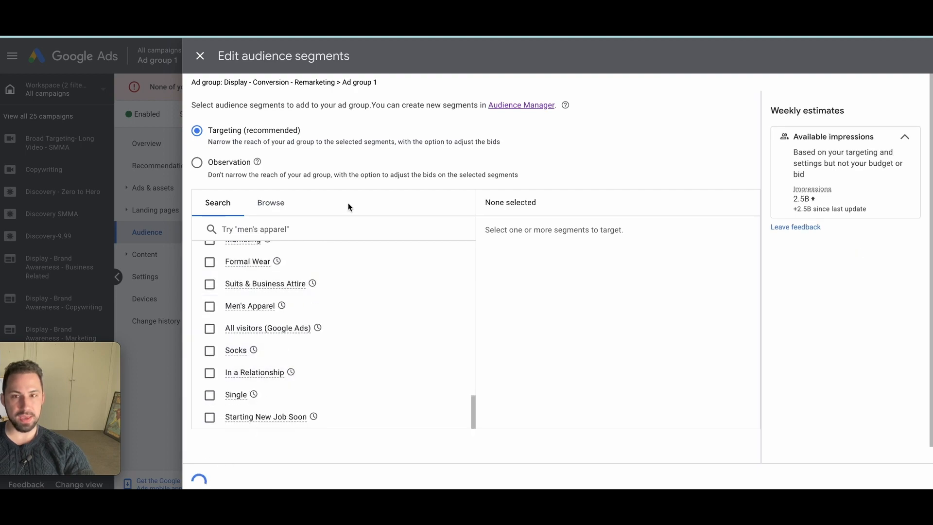
scroll(361, 231, down, 7)
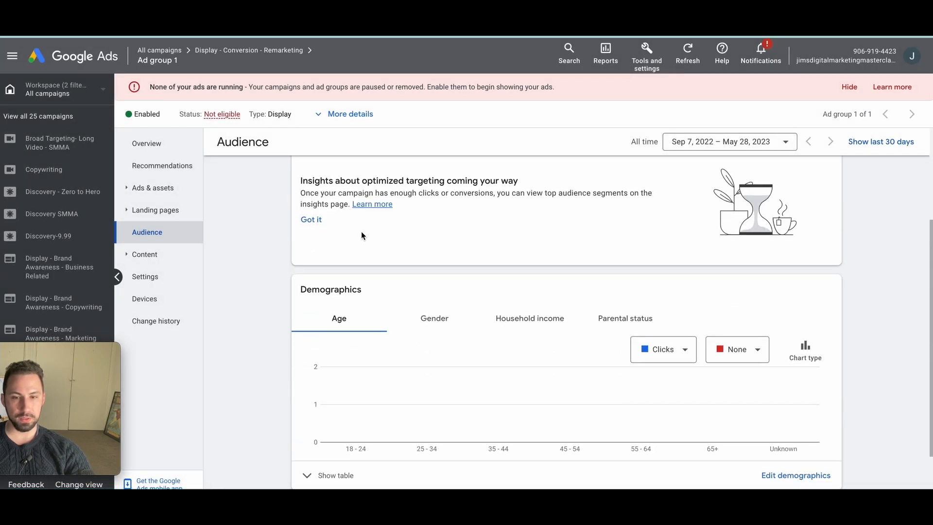
Step: Pause all topics targeted by the remarketing ad group, from Advertising & Marketing to Social Media Marketing
click(171, 254)
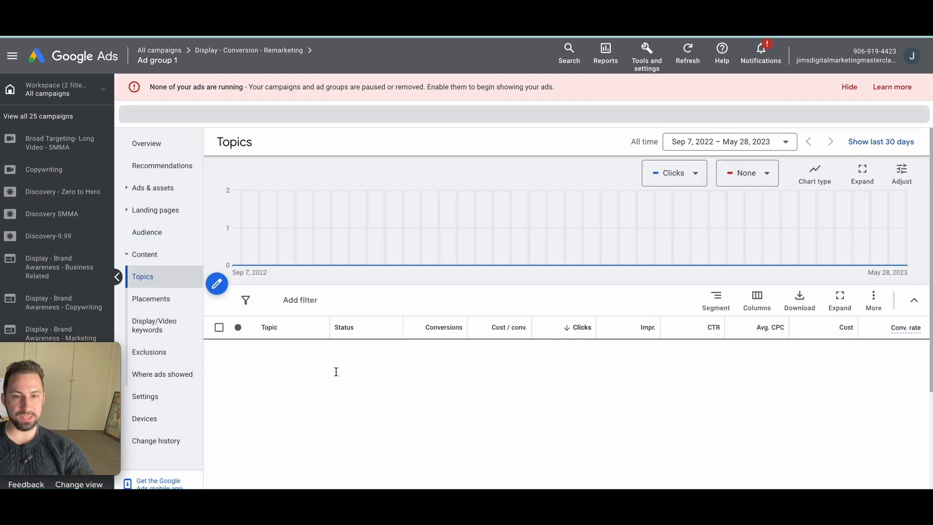
scroll(240, 350, down, 1)
click(219, 271)
click(219, 295)
click(219, 317)
click(220, 386)
click(220, 363)
click(219, 340)
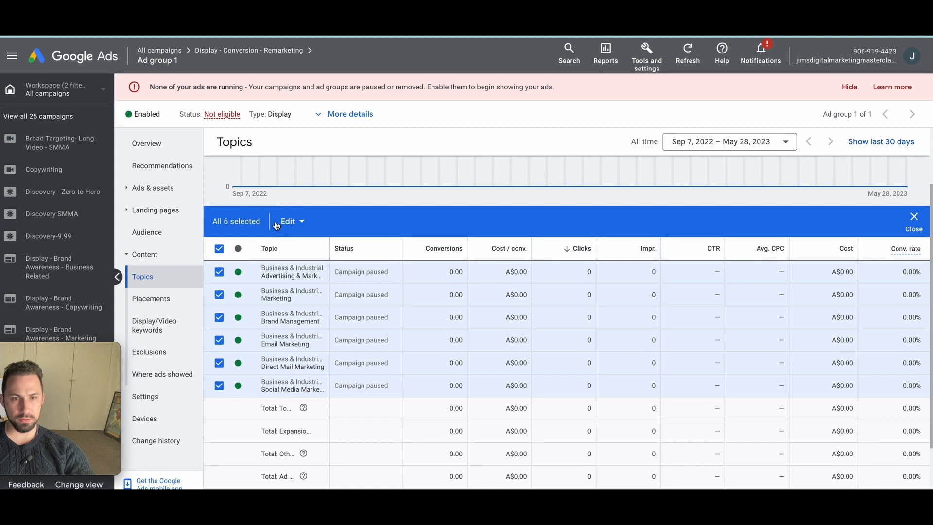
click(291, 222)
click(272, 311)
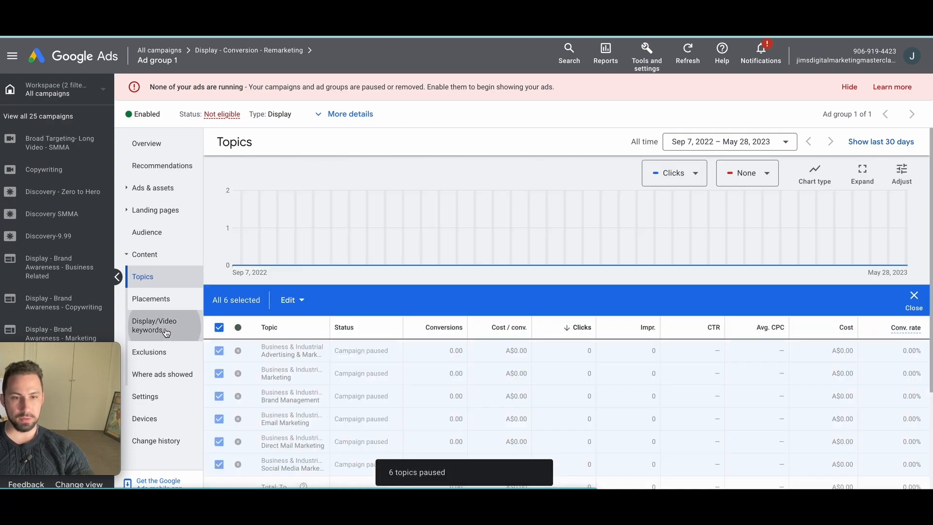
Step: Check the ad group's display keywords, exclusions and the placements where its ads showed
click(165, 332)
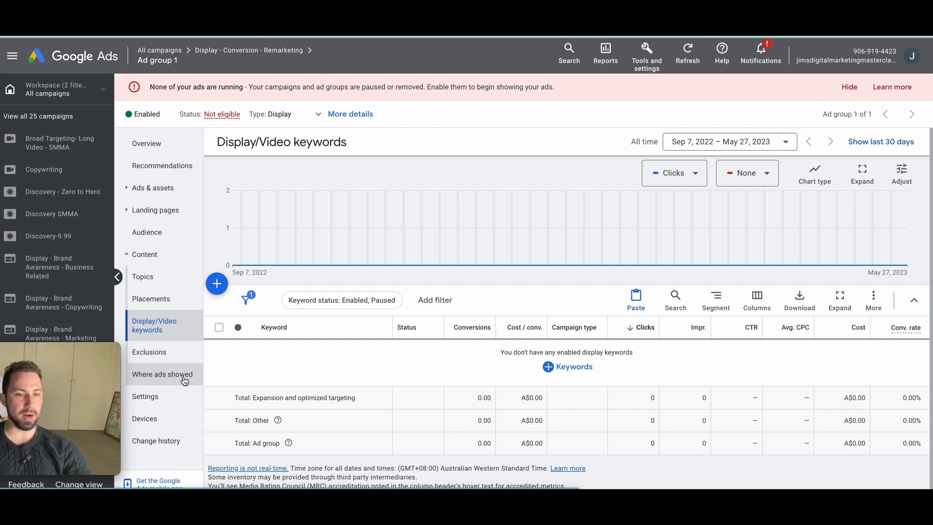
click(179, 348)
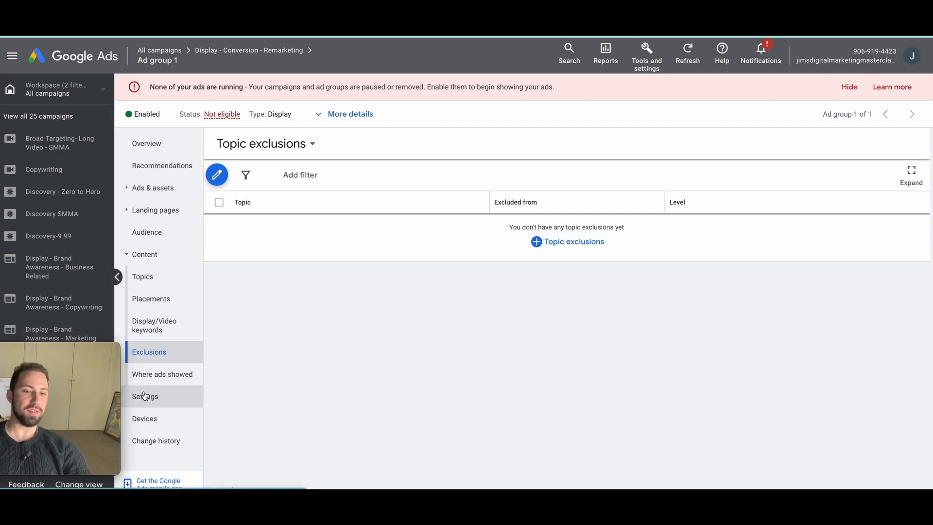
click(185, 372)
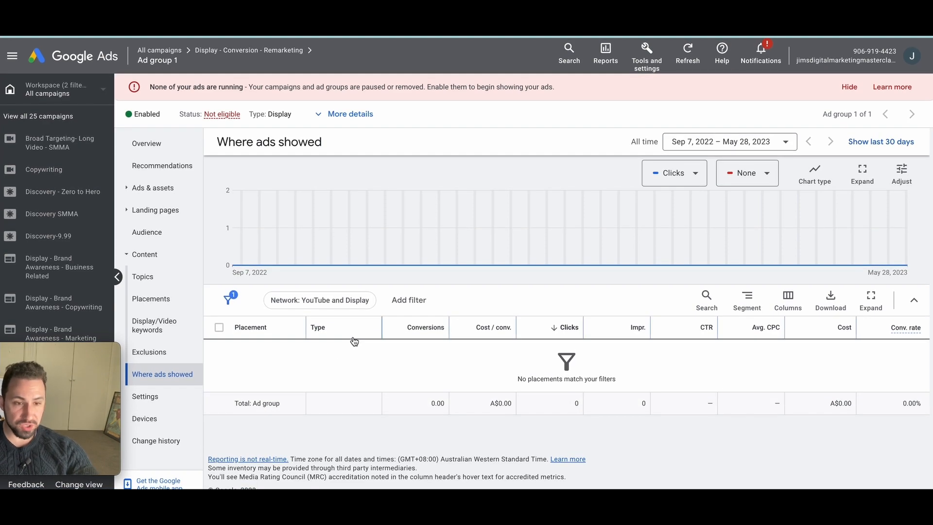
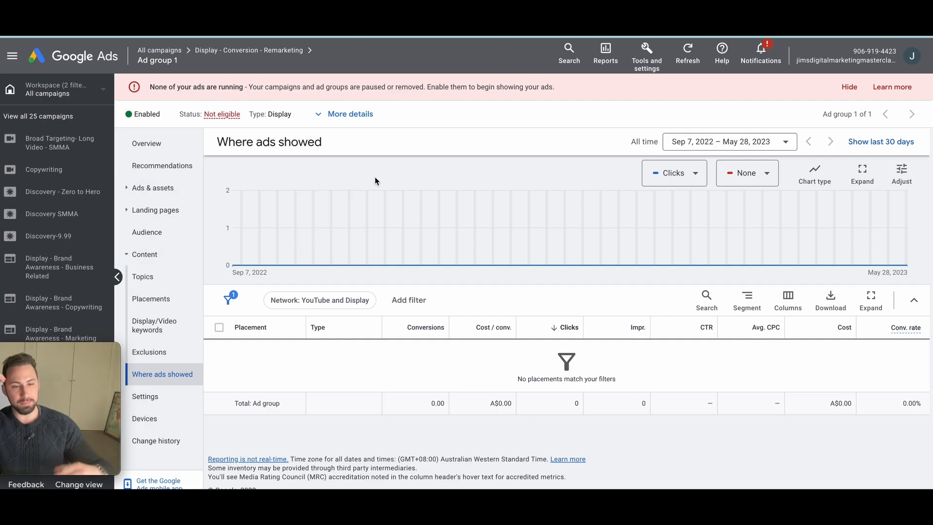
Step: Open Audience manager from the account's shared library
click(638, 54)
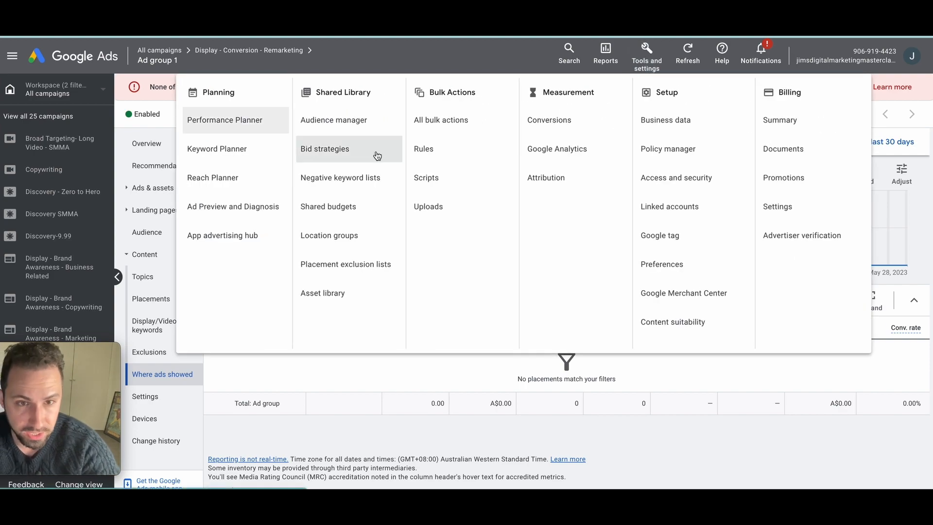
click(507, 66)
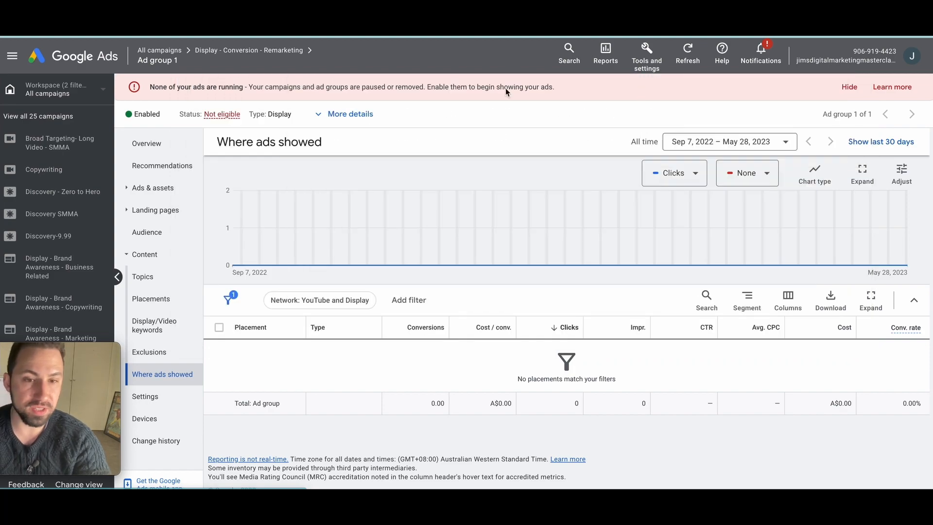
click(644, 63)
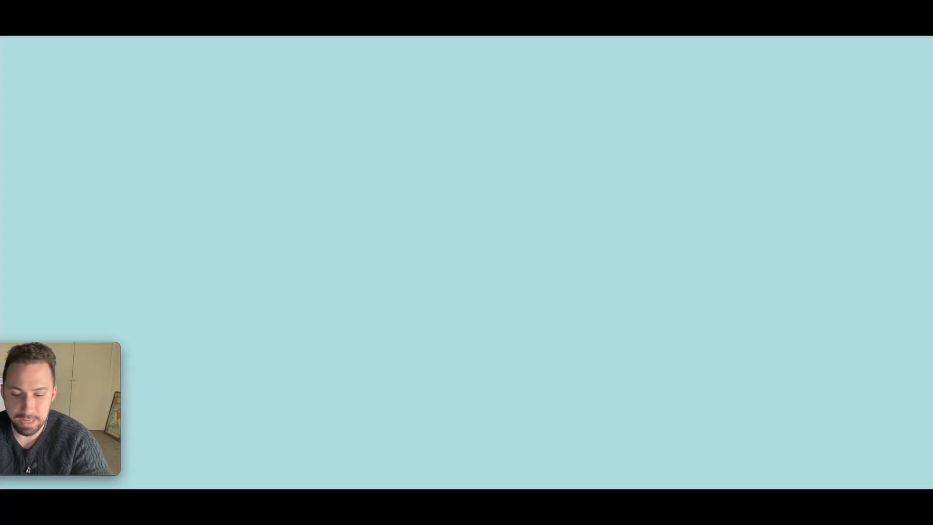
Step: Switch to Google Tag Manager, change to the digital marketing account and open its website container
text(tag)
key(Return)
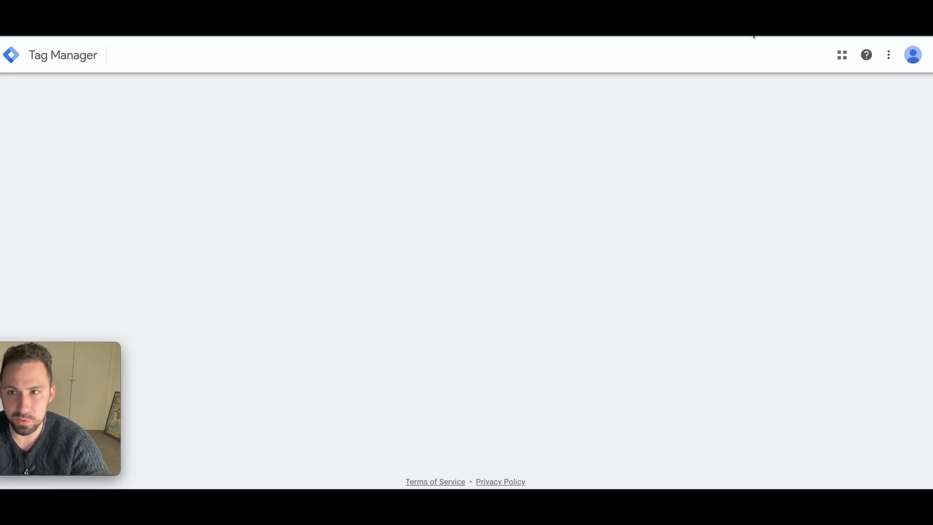
click(907, 59)
click(700, 152)
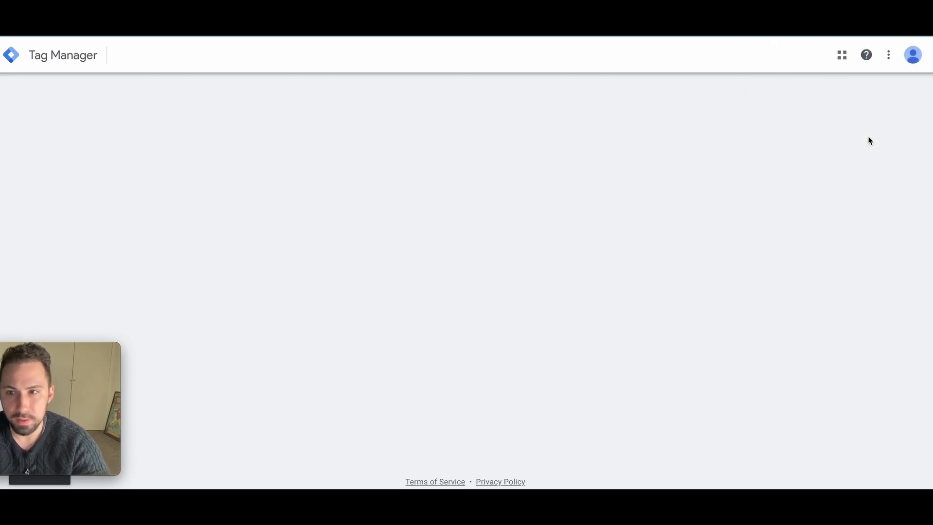
click(918, 51)
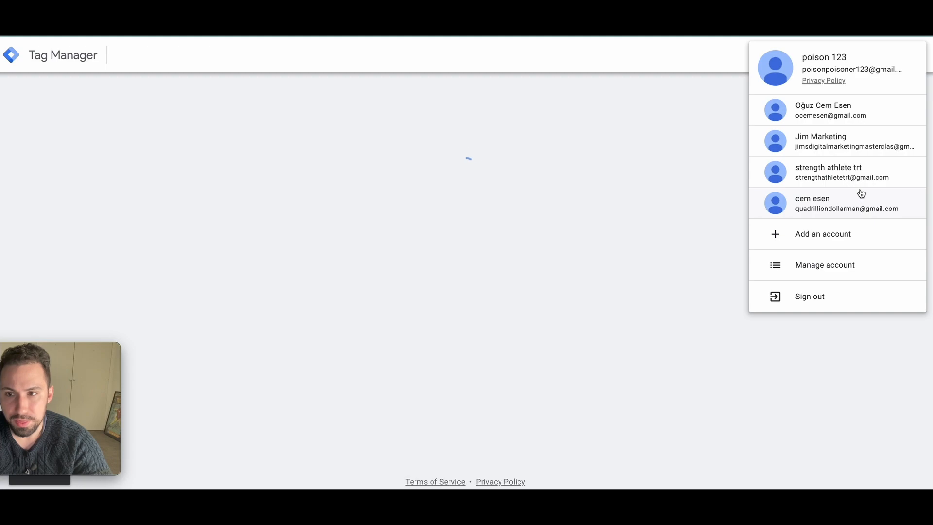
click(835, 144)
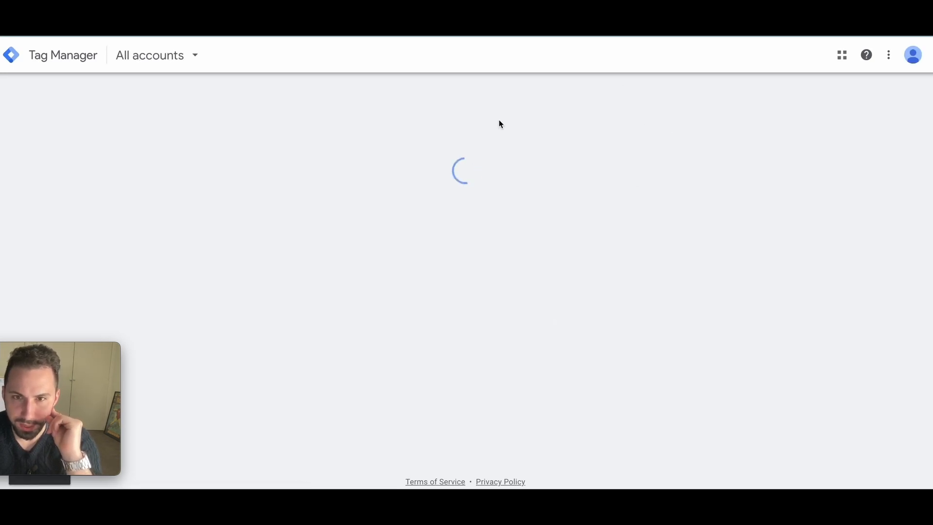
click(222, 217)
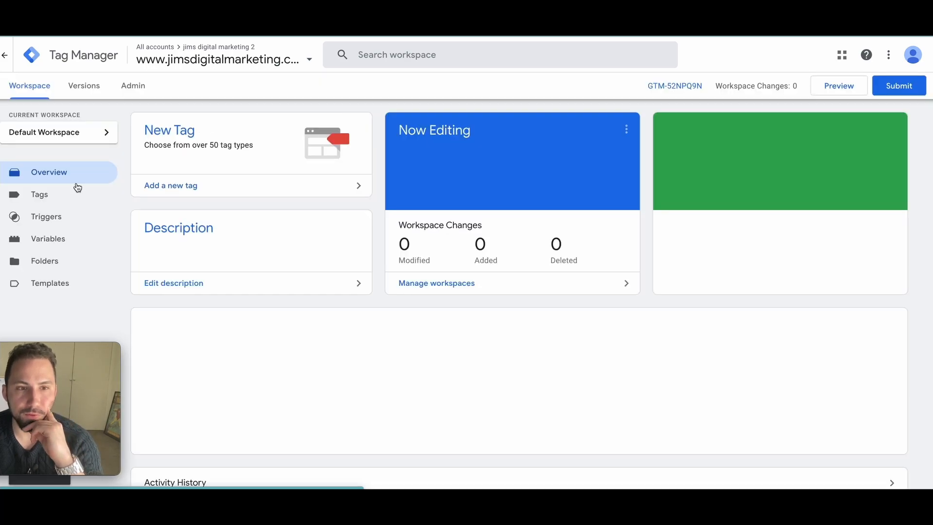
Step: Create a new tag named Remarketing in the container, using the Google Ads Remarketing tag type
click(35, 196)
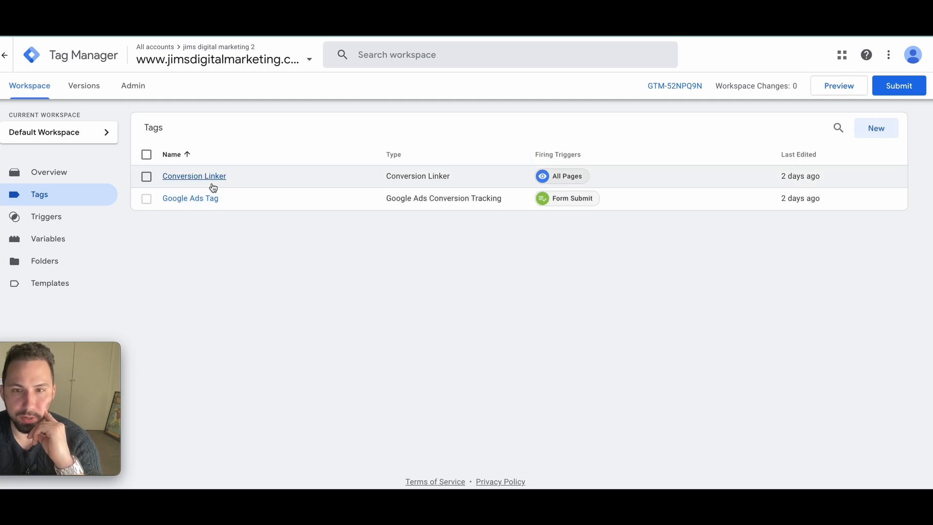
click(206, 199)
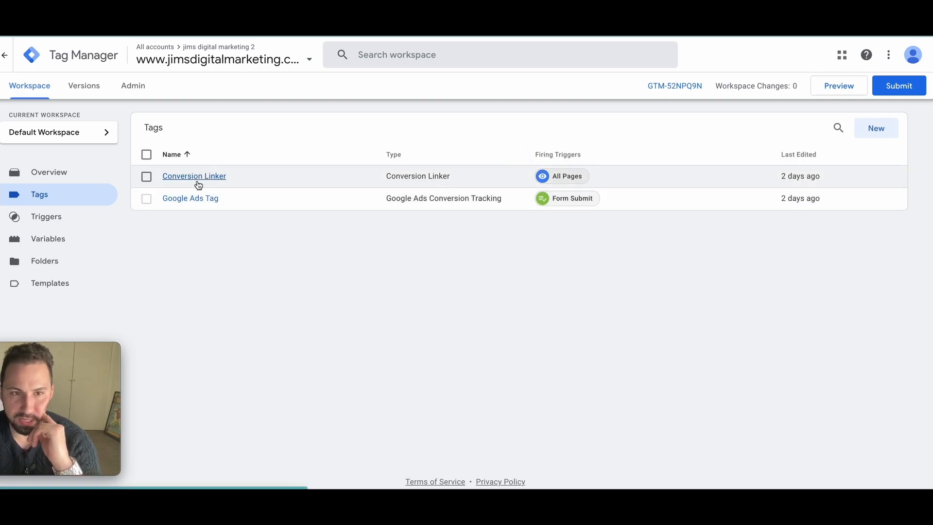
click(882, 131)
click(268, 58)
text(Remarketing)
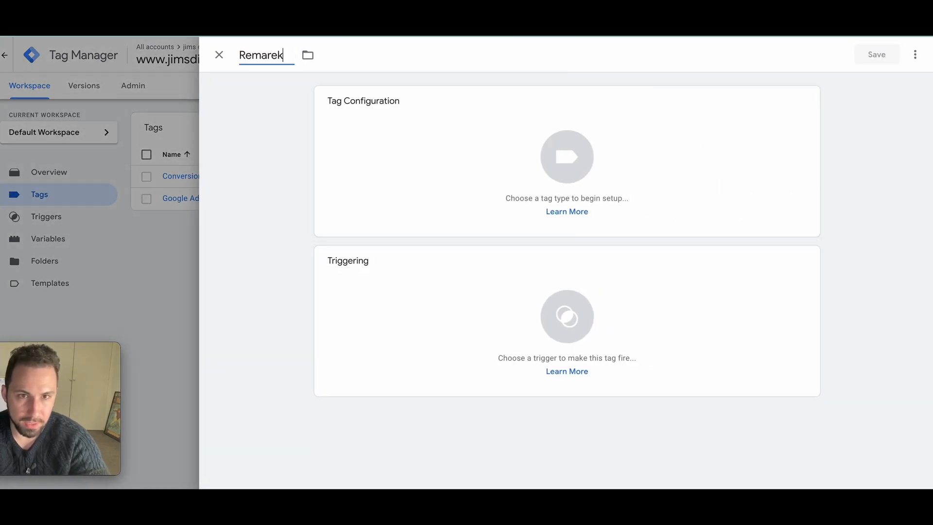
click(340, 101)
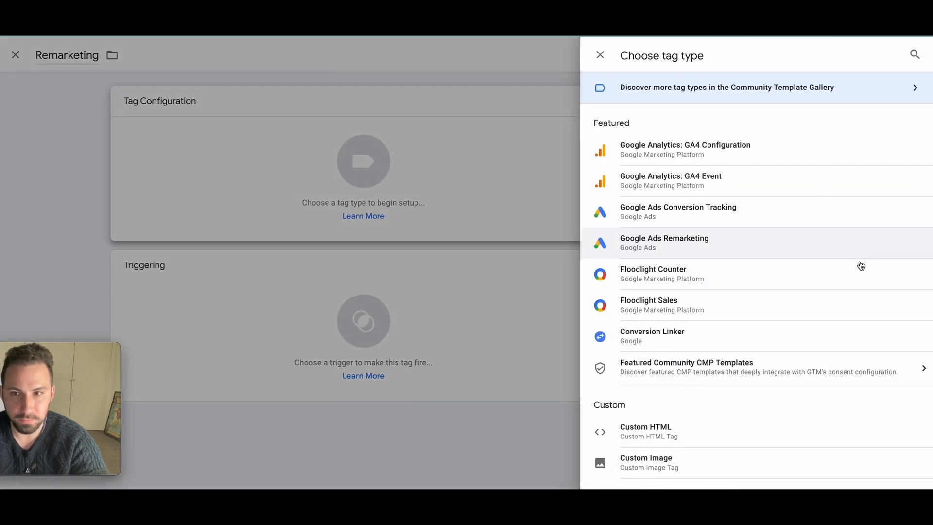
click(638, 247)
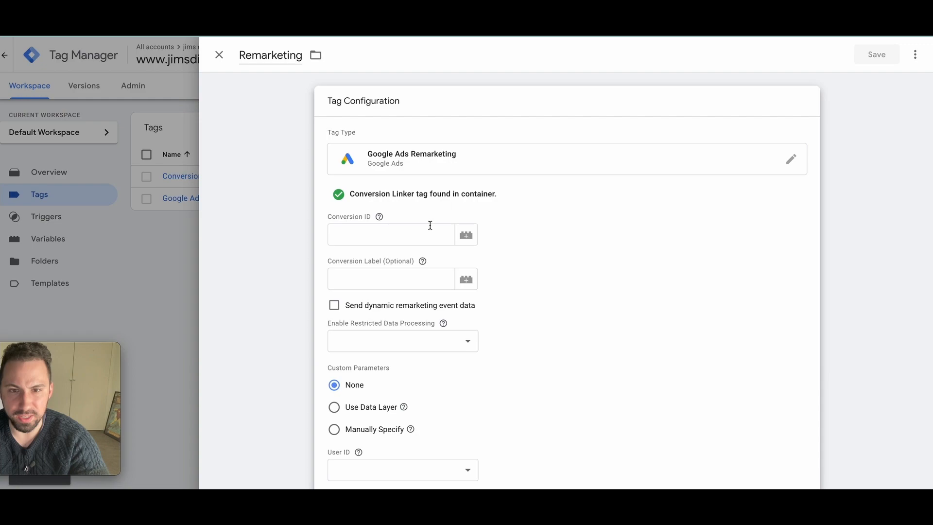
Step: Switch to Google Ads and open the Google Ads tag data source in Audience manager for editing
click(388, 230)
click(380, 282)
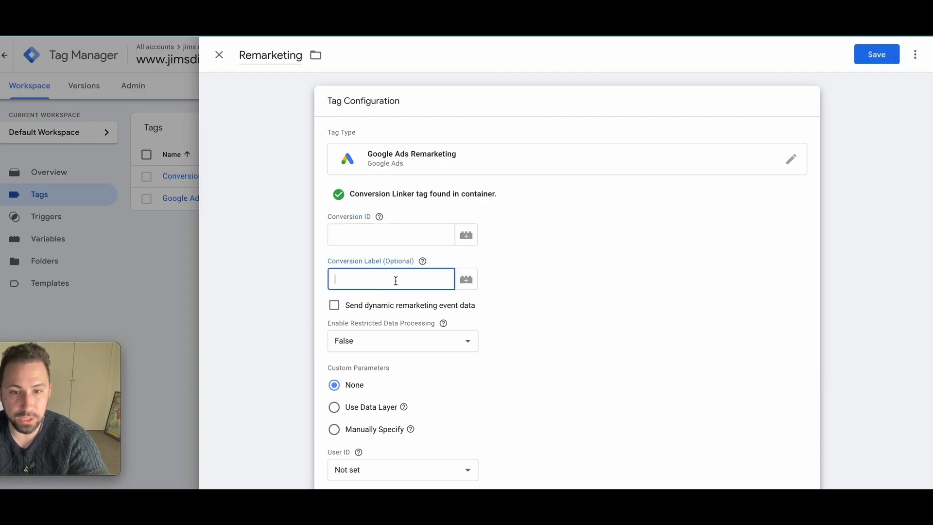
scroll(564, 243, down, 1)
scroll(565, 240, up, 1)
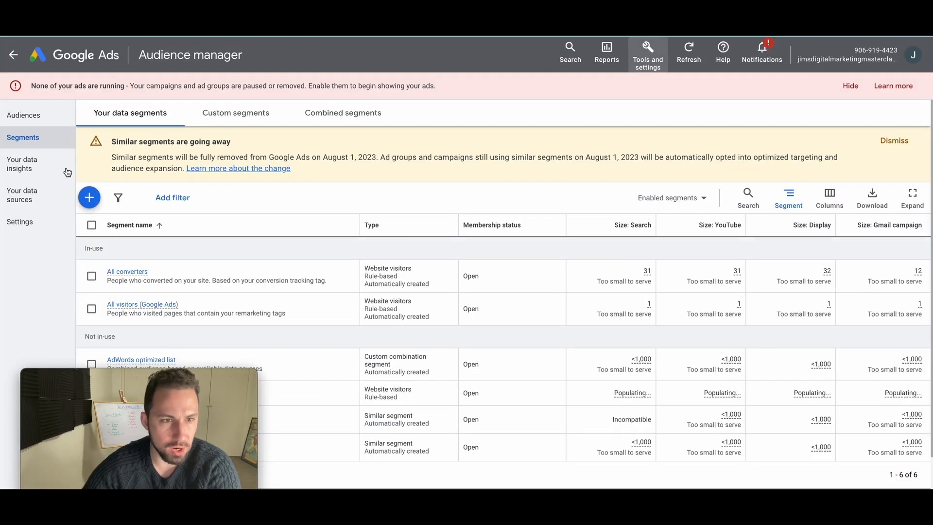
click(34, 197)
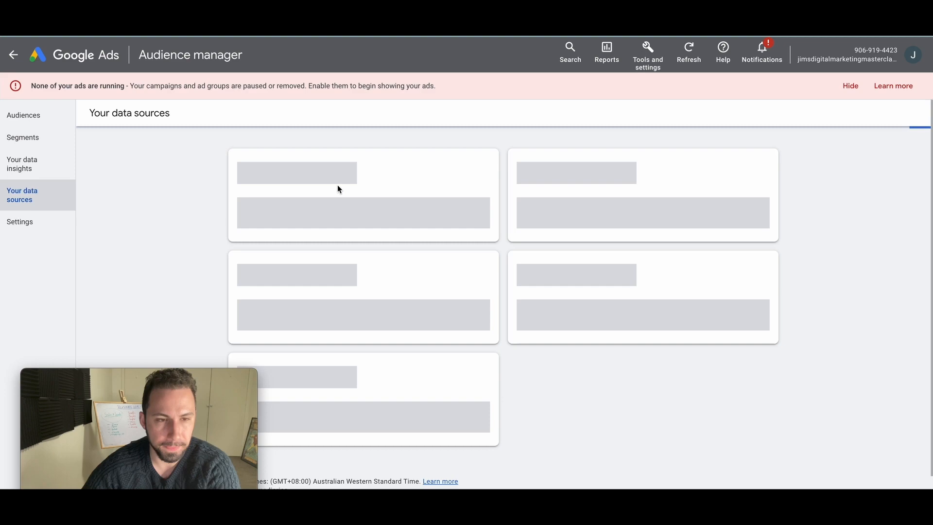
click(481, 162)
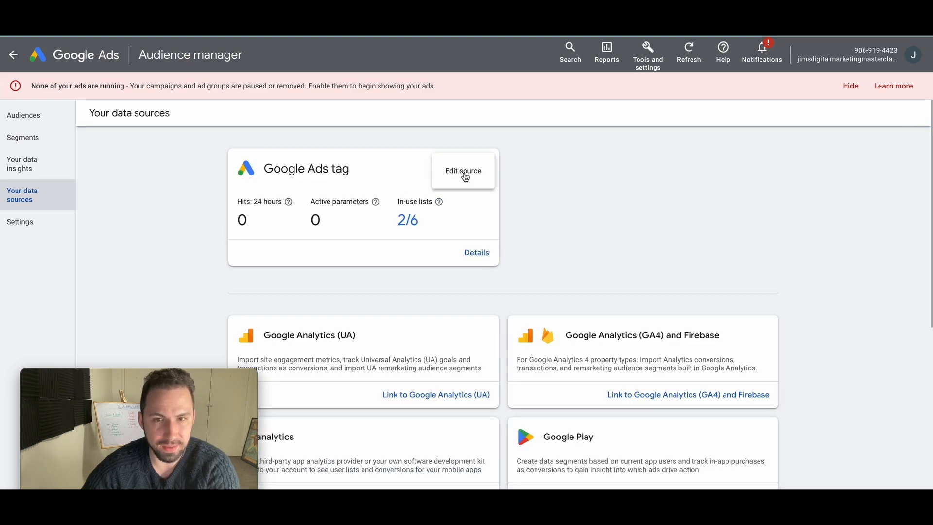
click(465, 172)
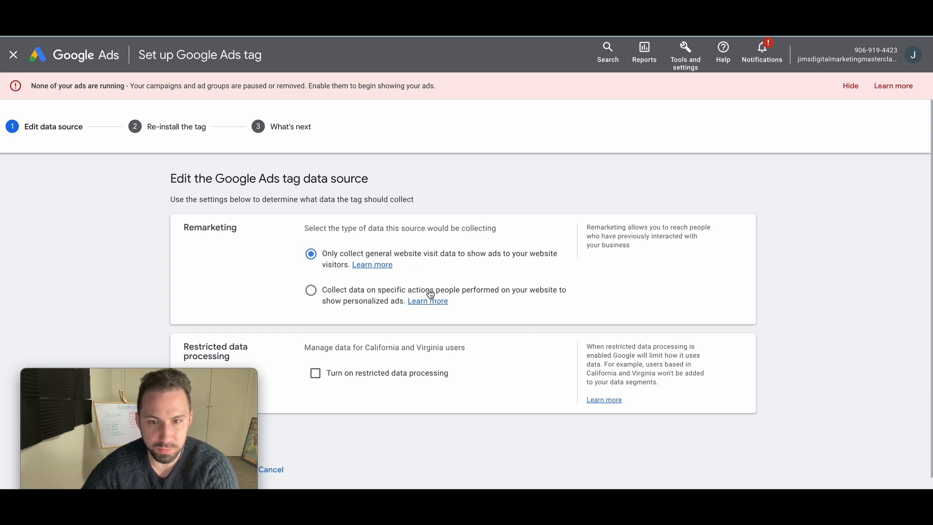
click(485, 294)
scroll(389, 307, down, 2)
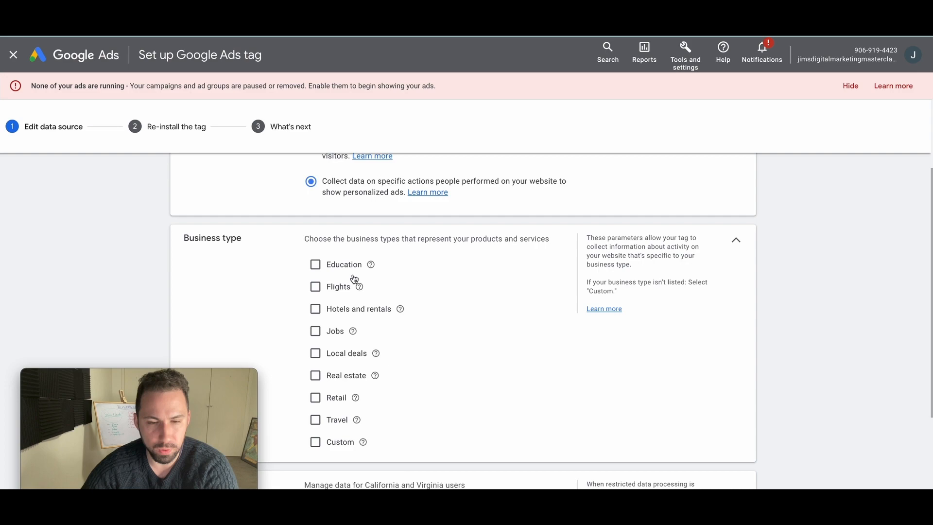
scroll(353, 278, up, 1)
click(311, 204)
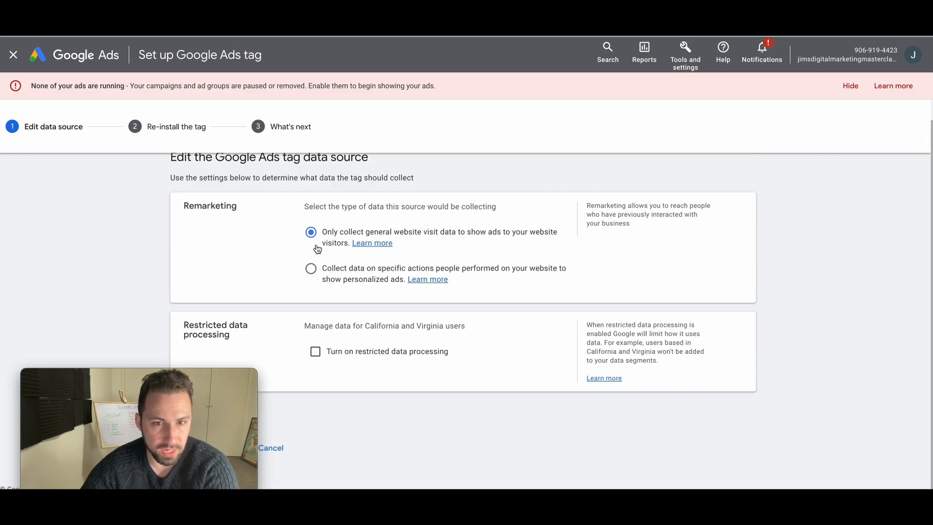
Step: Save the Google Ads tag source with general website visit data collection and choose Google Tag Manager as the installation method
drag(140, 377, 768, 342)
click(216, 413)
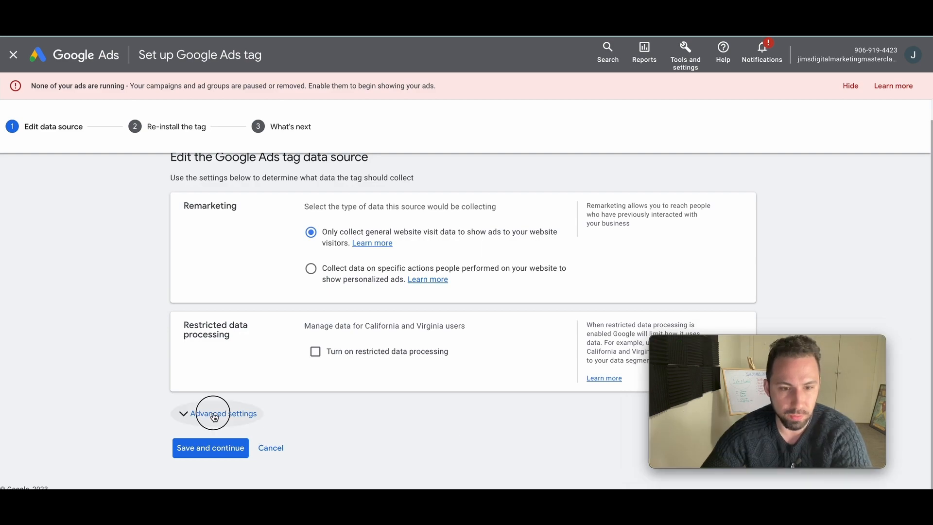
scroll(355, 362, down, 1)
click(205, 447)
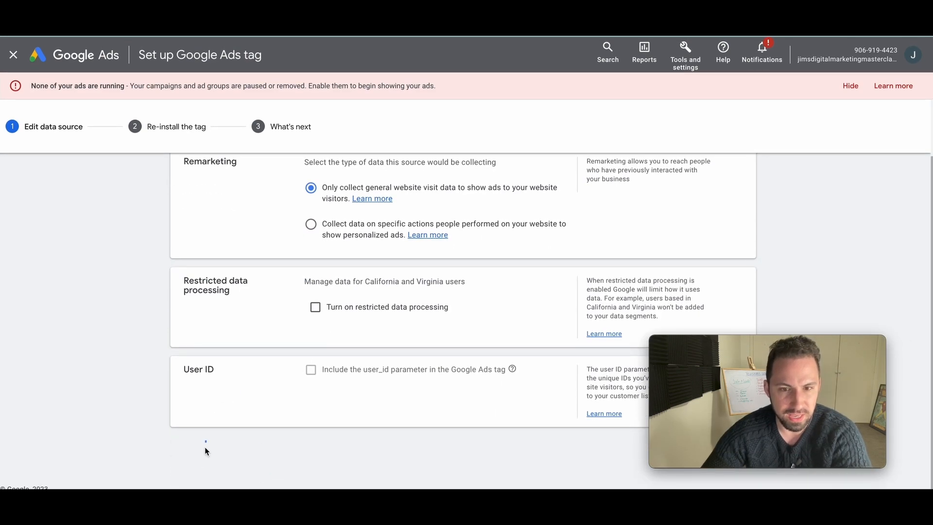
drag(686, 359, 751, 355)
click(547, 265)
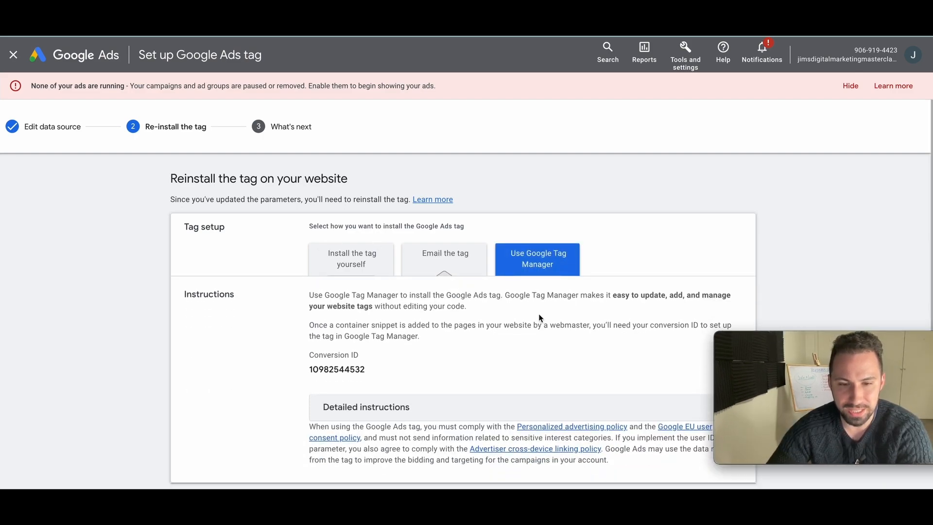
Step: Copy the conversion ID from the tag instructions into the Conversion ID of the Remarketing tag in Tag Manager
scroll(500, 327, down, 1)
double_click(343, 314)
key(ctrl+c)
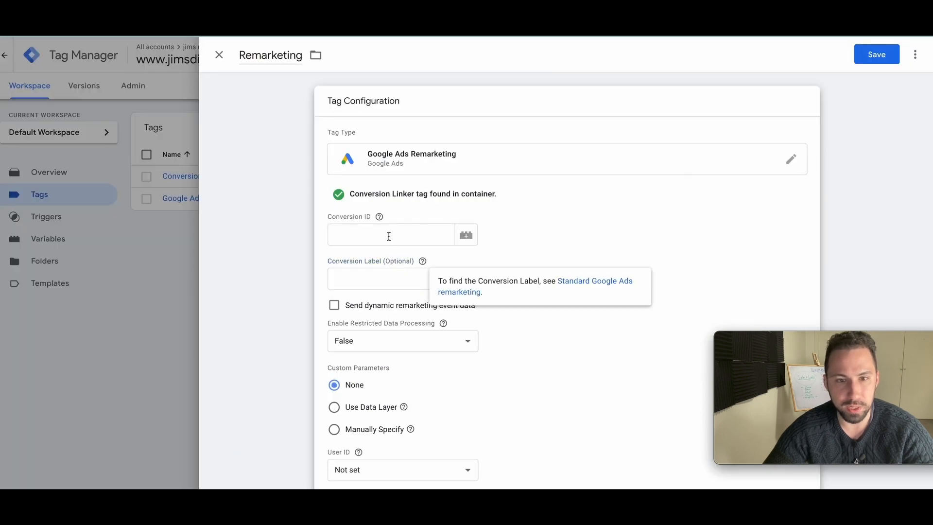
click(387, 236)
key(ctrl+v)
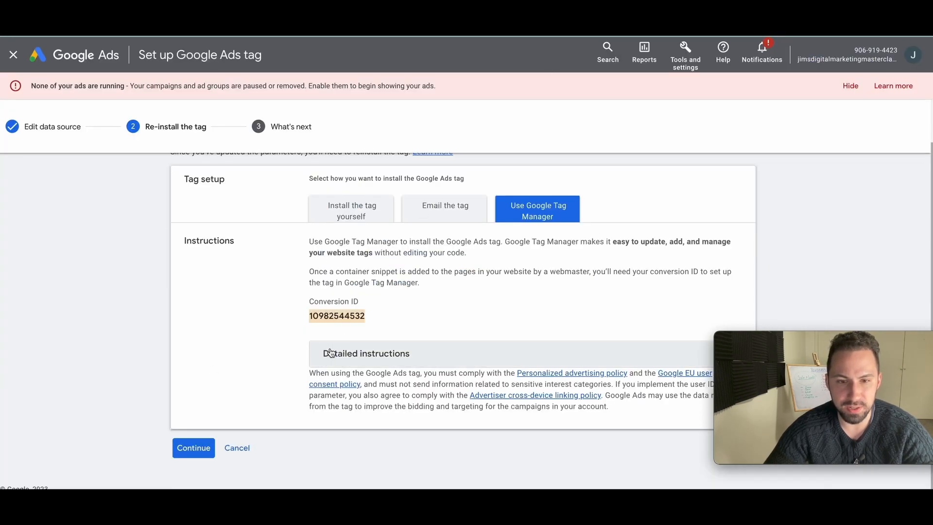
Step: Read through the detailed Tag Manager installation instructions in Google Ads and finish the tag source setup
click(330, 354)
scroll(453, 365, down, 10)
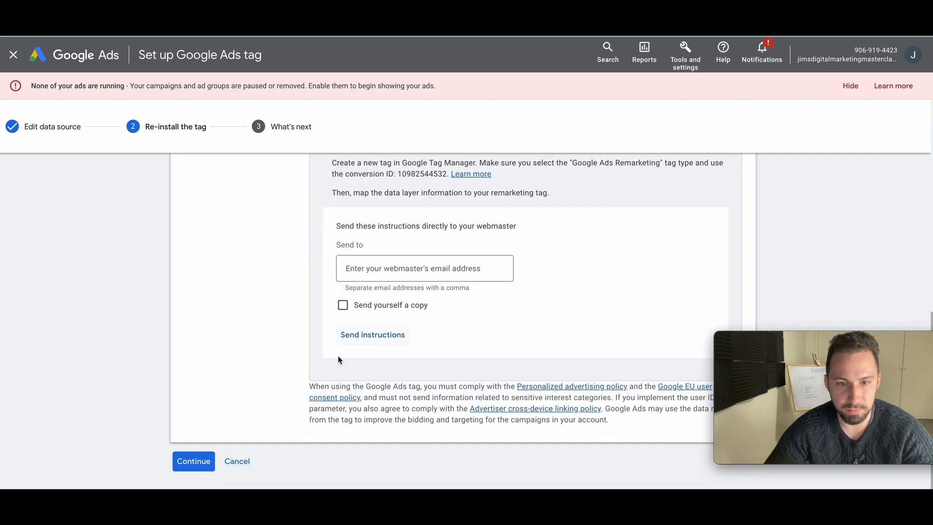
click(192, 460)
click(179, 260)
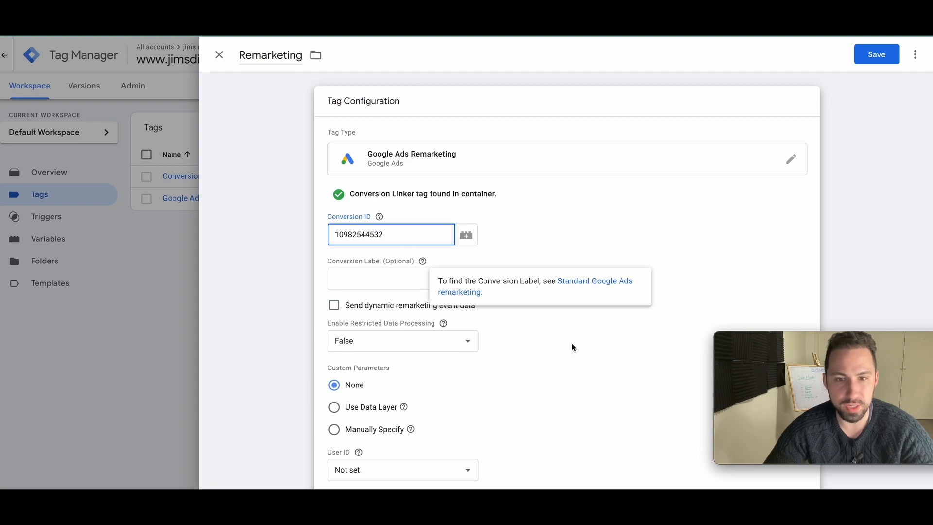
Step: Add the All Pages page view trigger to the Remarketing tag in Tag Manager and save the tag
scroll(563, 341, down, 5)
click(466, 387)
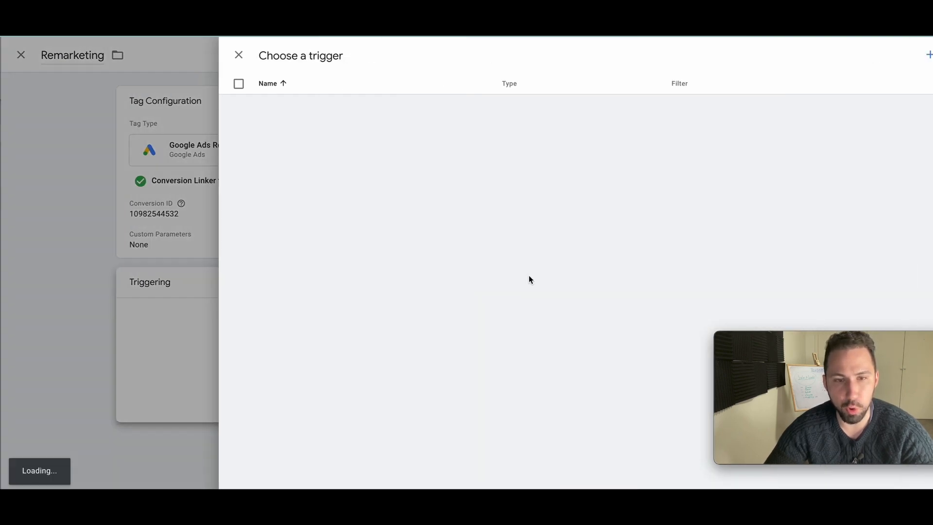
click(262, 103)
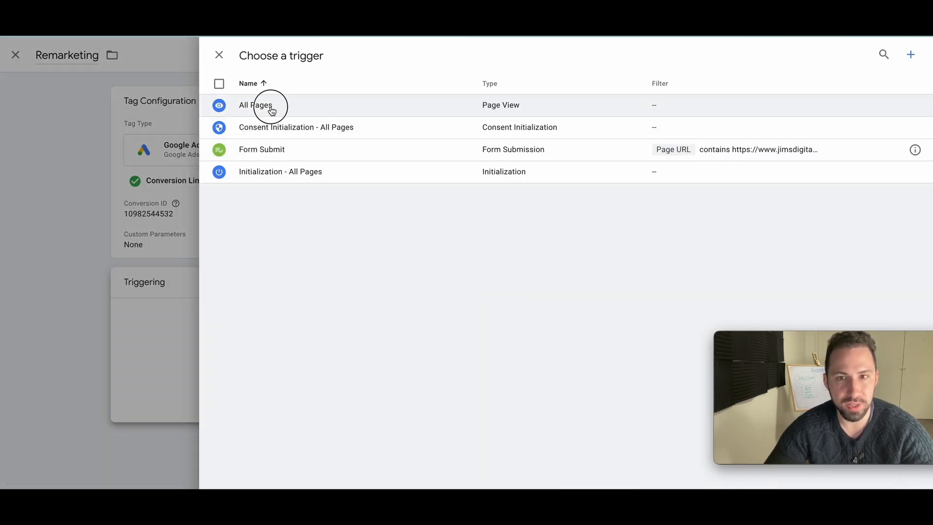
click(873, 61)
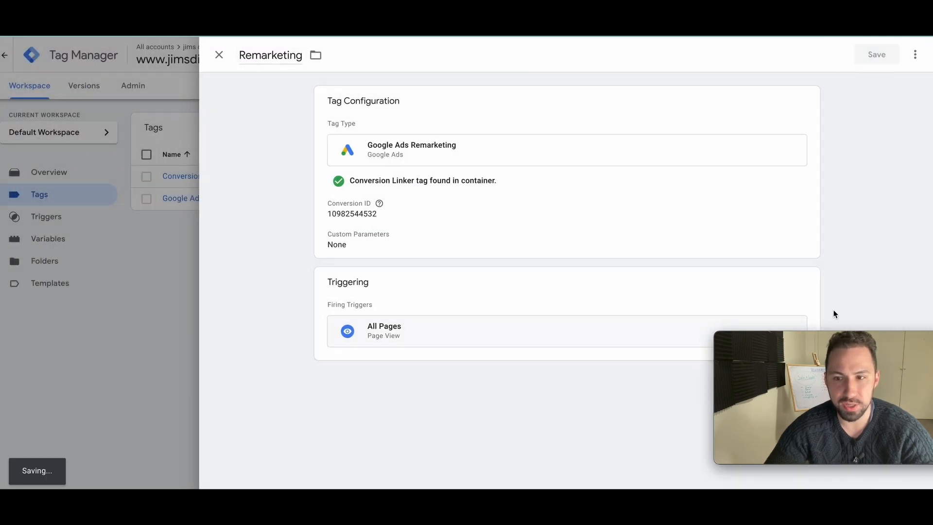
Step: Submit and publish the container changes, skipping the version name and description, and close the version summary
drag(833, 335, 74, 315)
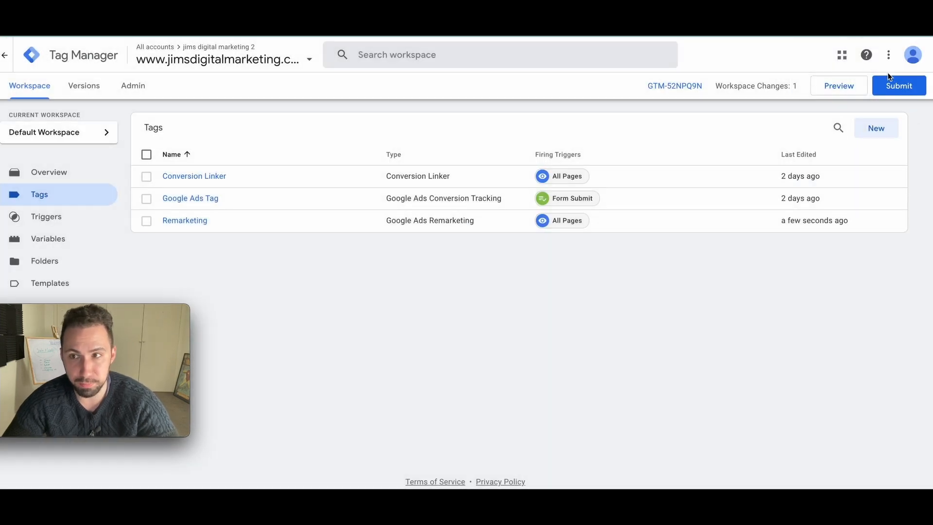
click(908, 84)
click(906, 53)
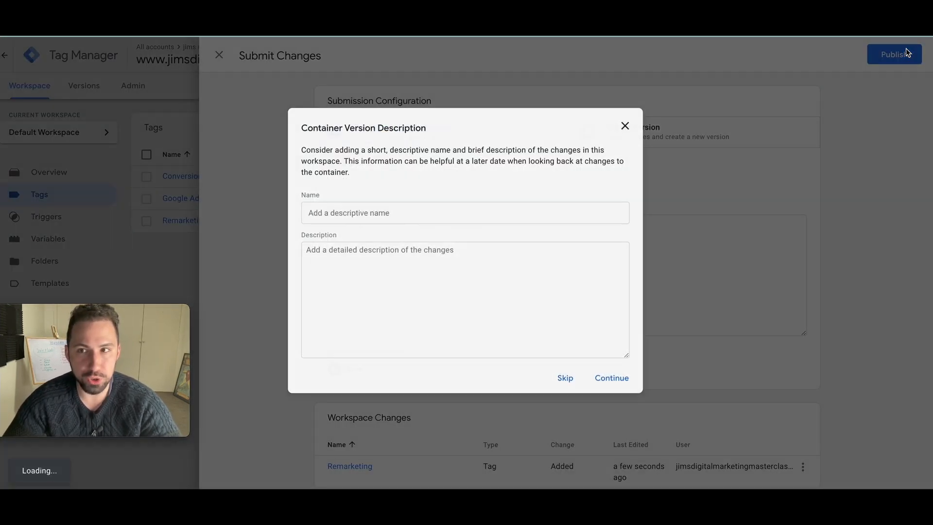
click(577, 373)
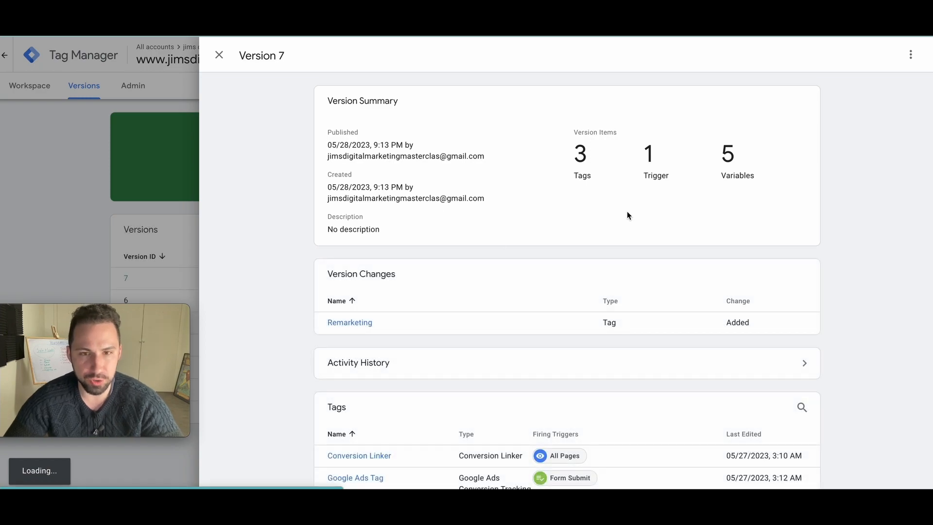
click(219, 56)
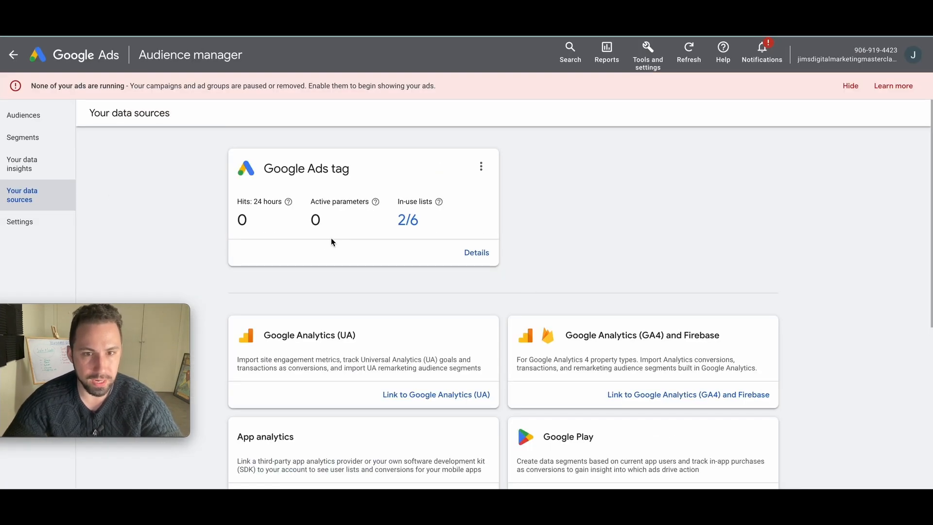
Step: Return to Audience manager in Google Ads and review the data insights and the list of data segments
click(15, 165)
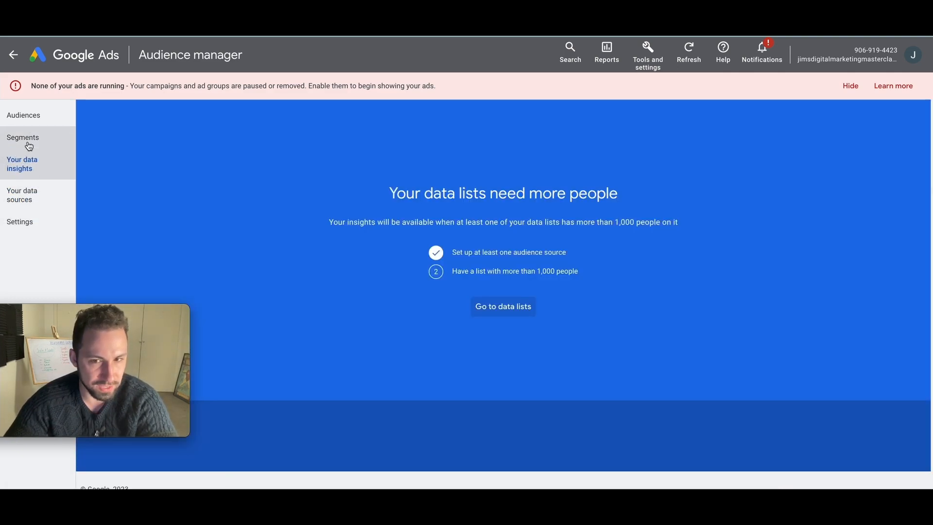
click(520, 306)
mouse_move(67, 366)
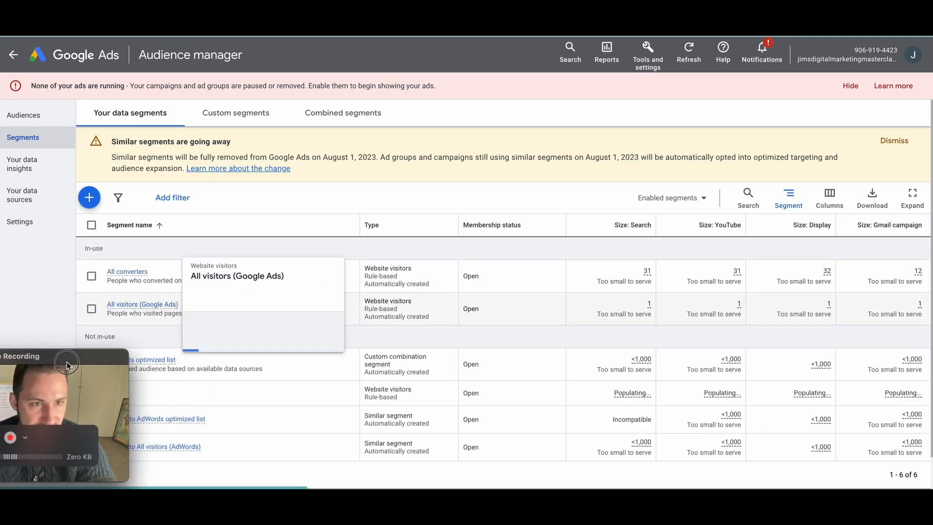
click(22, 164)
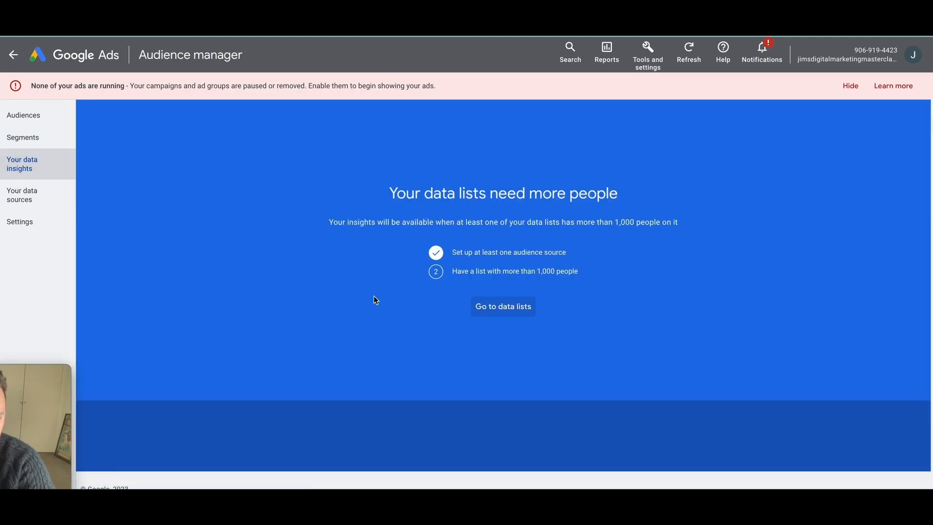
click(27, 136)
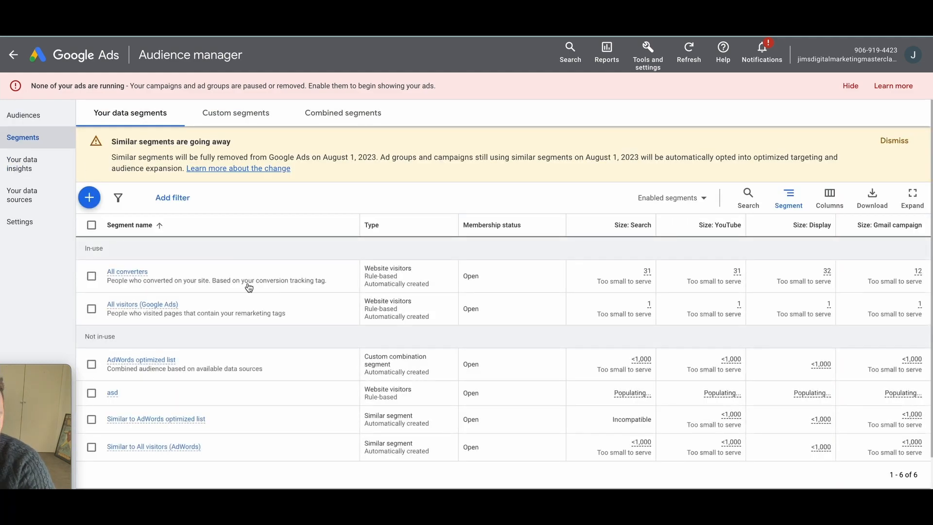
scroll(233, 292, down, 2)
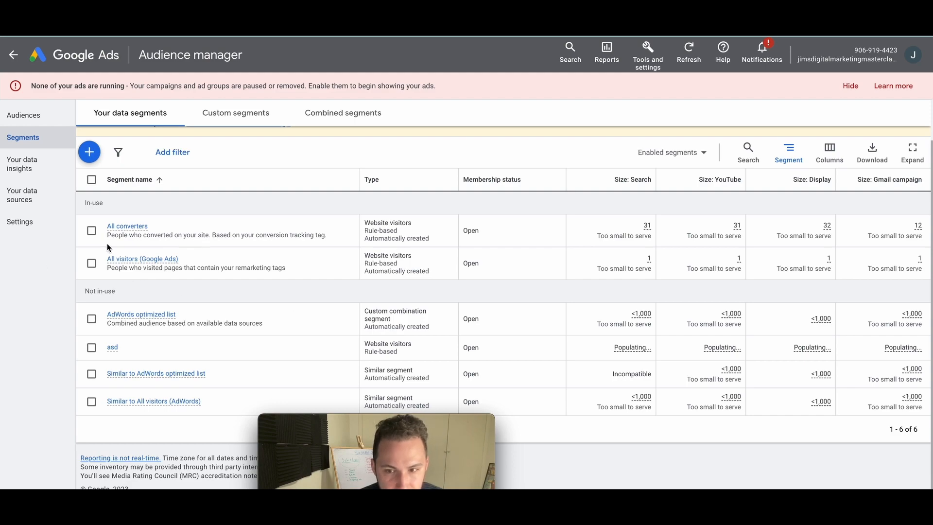
drag(393, 426, 729, 344)
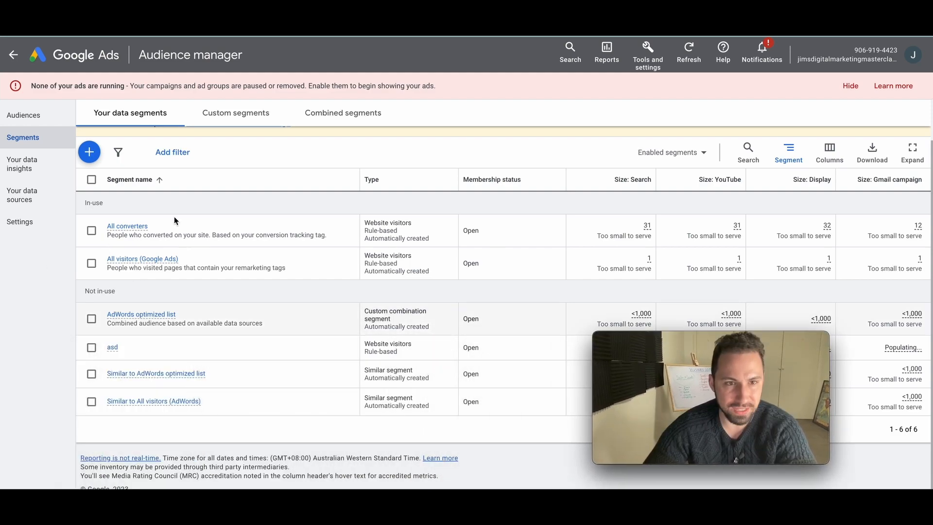
Step: Start a new website visitors segment named Website Visitors, keeping visitors of web pages as its members
click(89, 154)
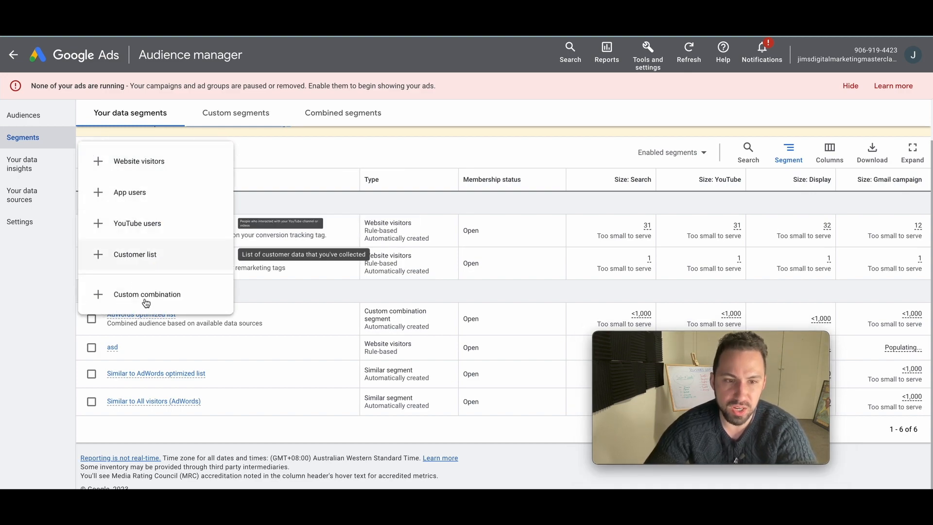
click(156, 167)
click(365, 159)
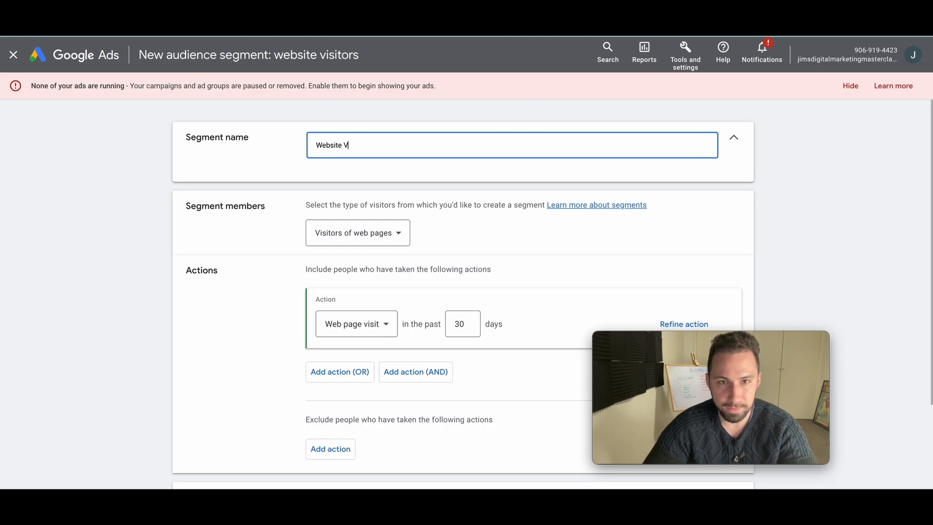
text(Website Visitors)
click(396, 242)
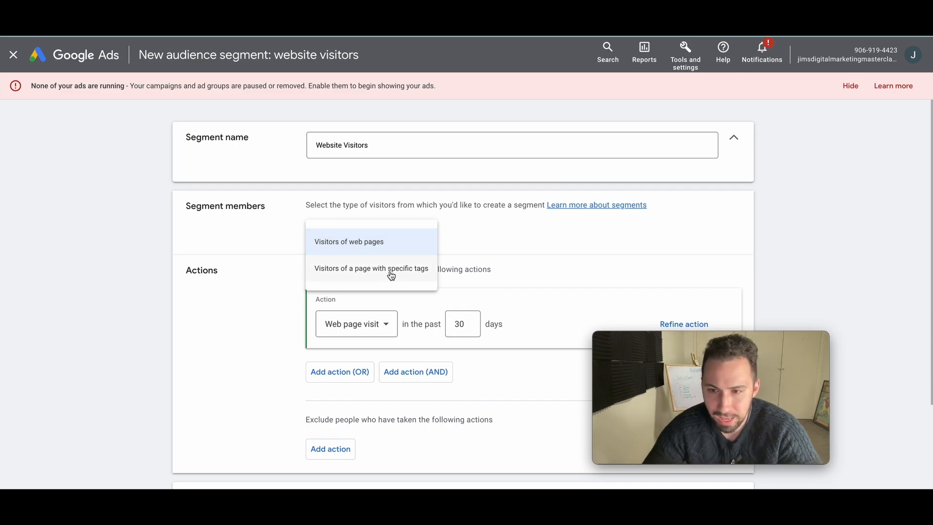
click(489, 240)
drag(754, 346, 826, 346)
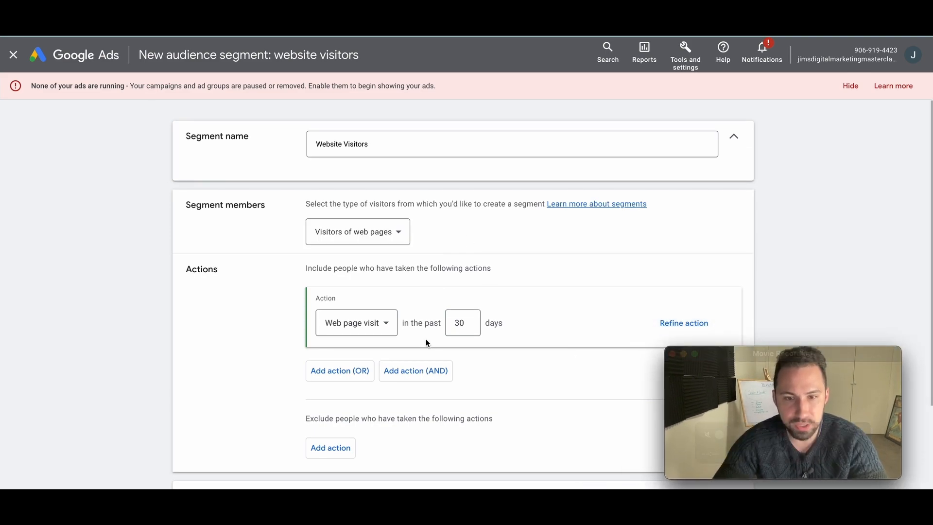
Step: Set the segment's web page visit action to the past 90 days and open its pre-fill options
double_click(459, 323)
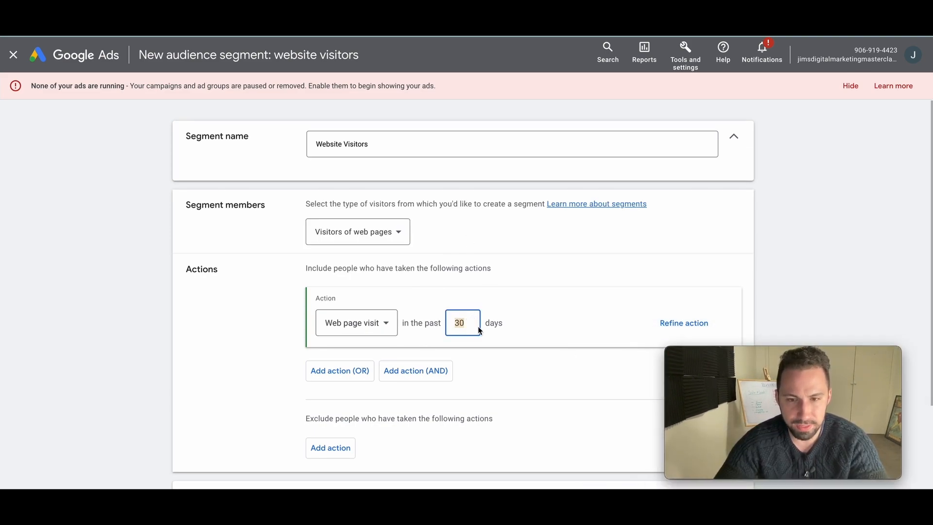
text(90)
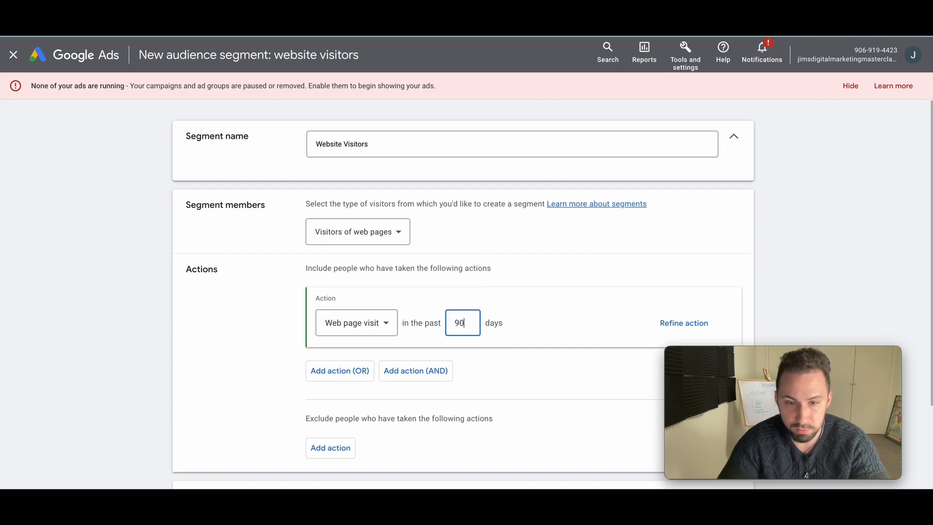
scroll(444, 398, down, 3)
scroll(434, 406, down, 2)
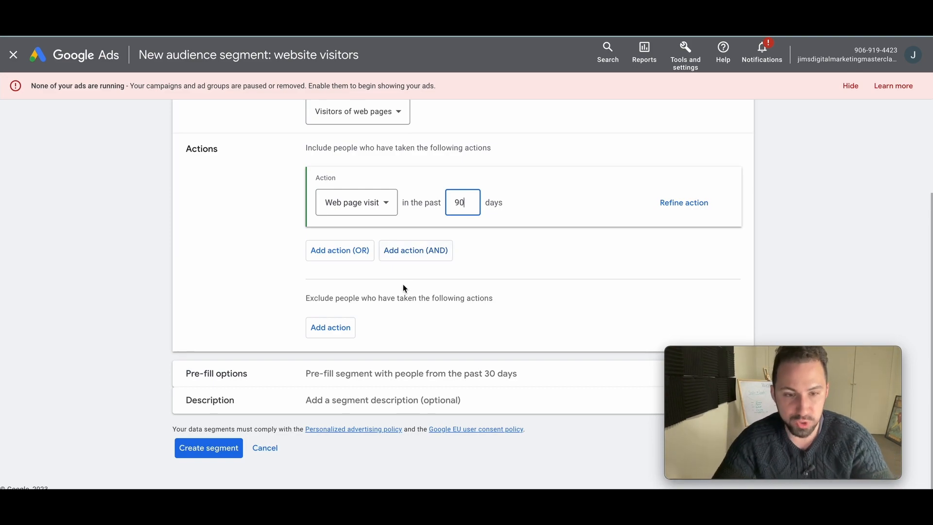
click(642, 372)
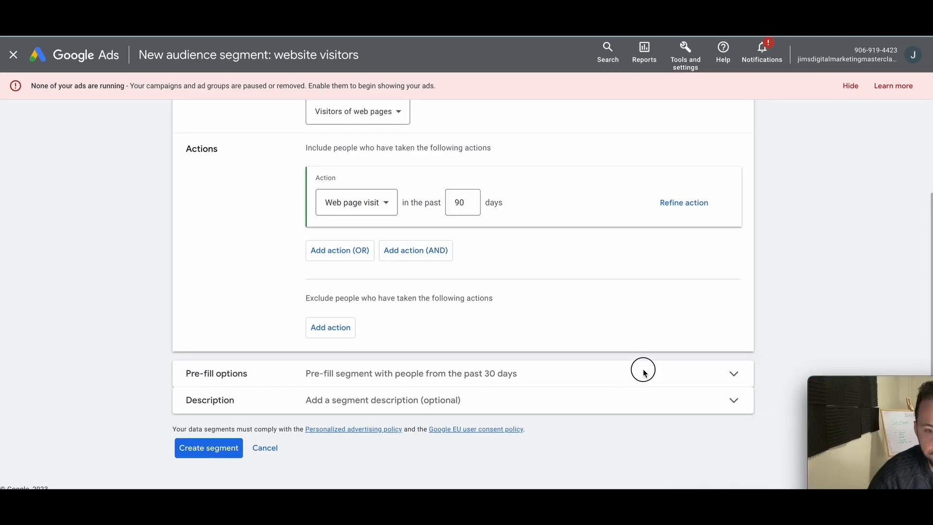
Step: Create the segment pre-filled with people who matched the rules within the past 30 days, and check its Search size in the segment list
click(739, 380)
scroll(517, 391, down, 2)
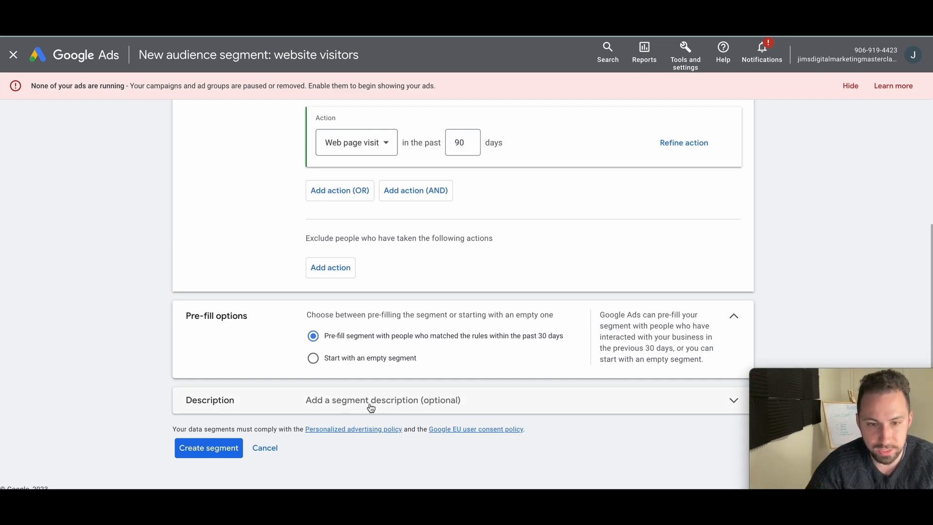
click(226, 446)
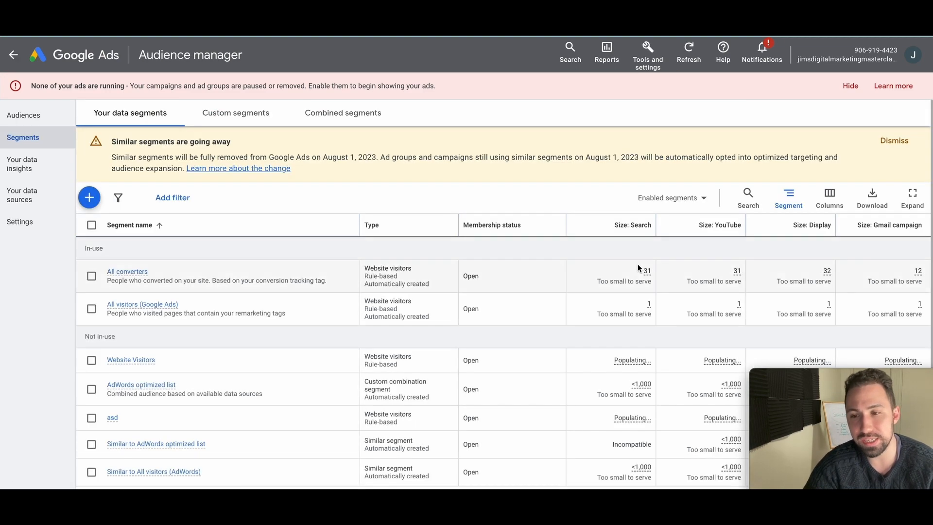
scroll(321, 338, down, 2)
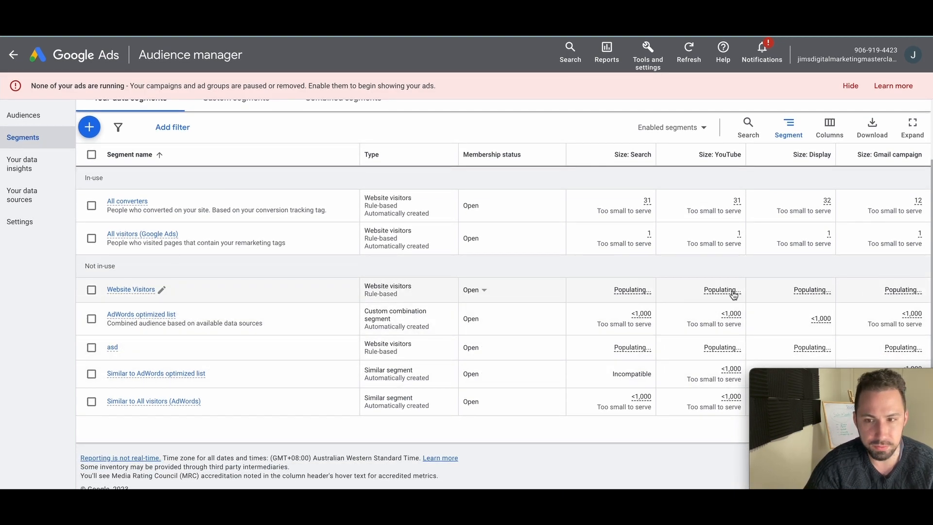
mouse_move(630, 293)
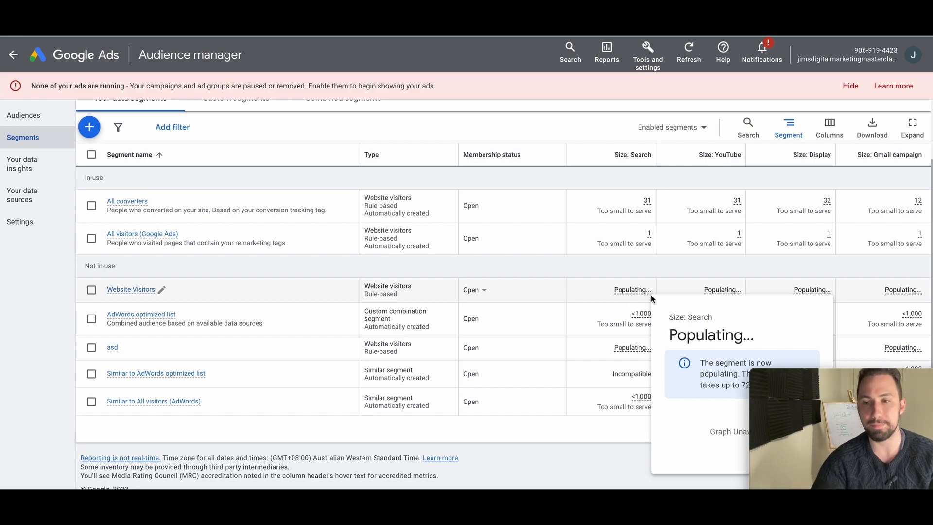
mouse_move(816, 403)
Step: Start adding audience segments to Ad group 1 of the Display - Conversion - Remarketing campaign and look through the custom audience segments
drag(842, 379, 306, 362)
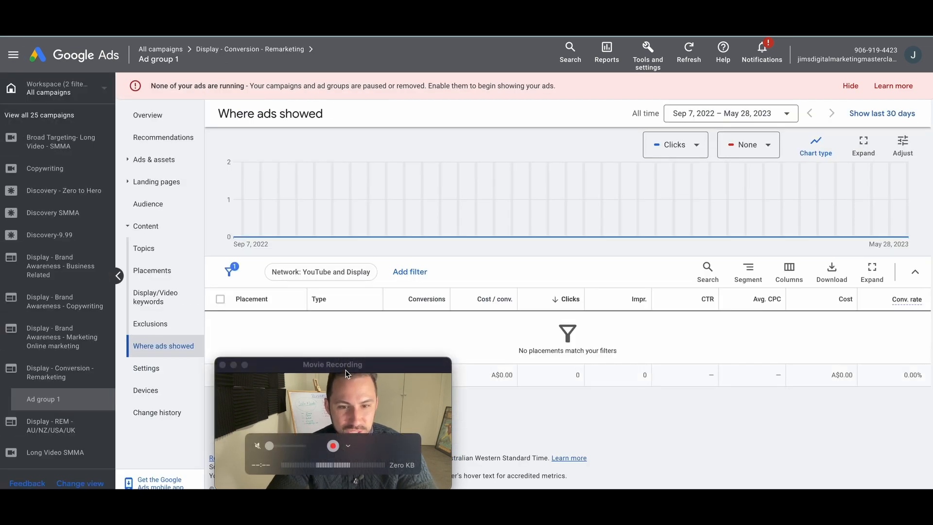
drag(347, 373, 845, 373)
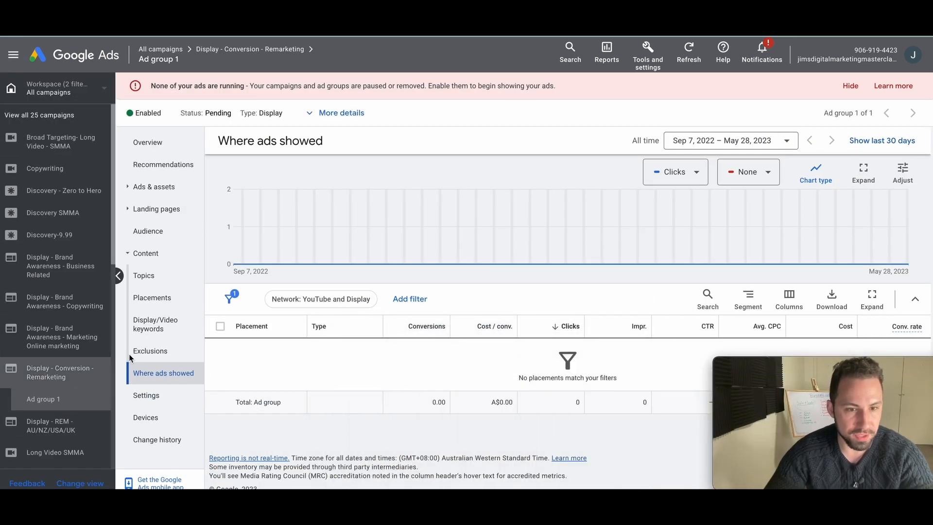
click(163, 232)
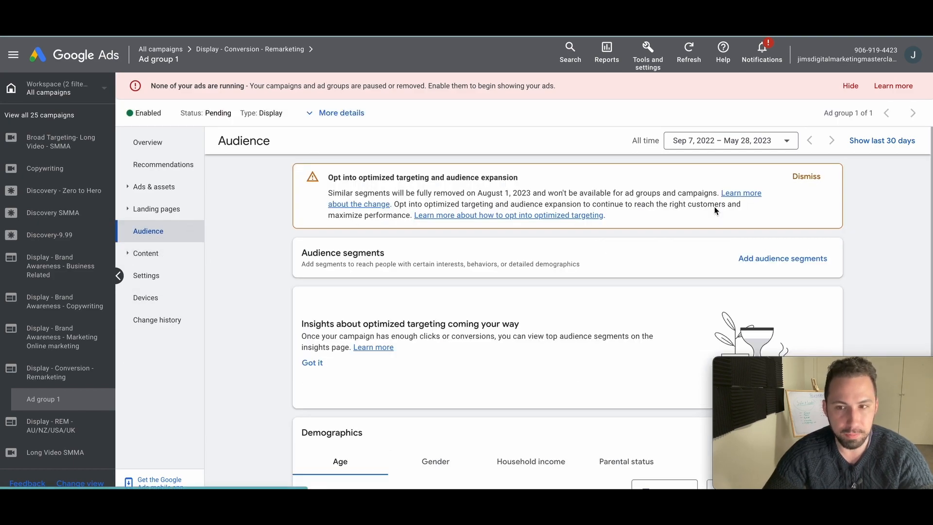
click(786, 258)
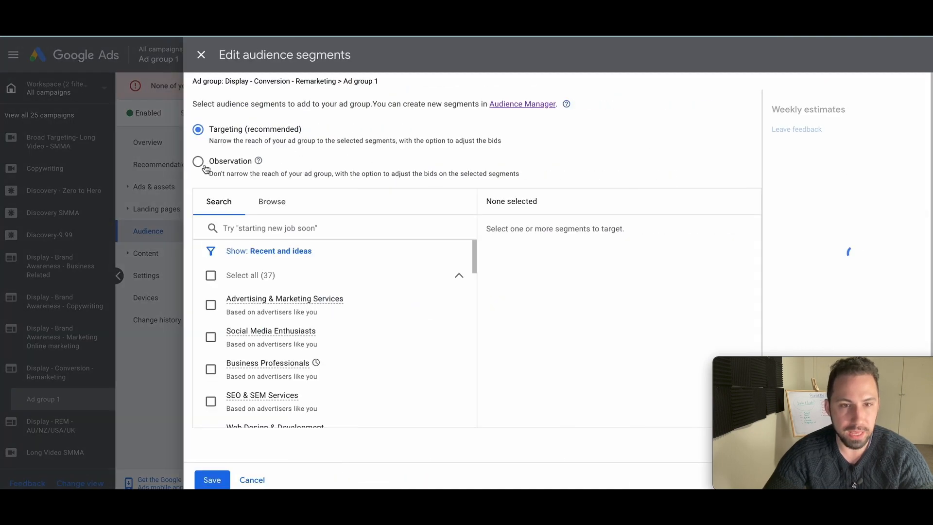
click(290, 212)
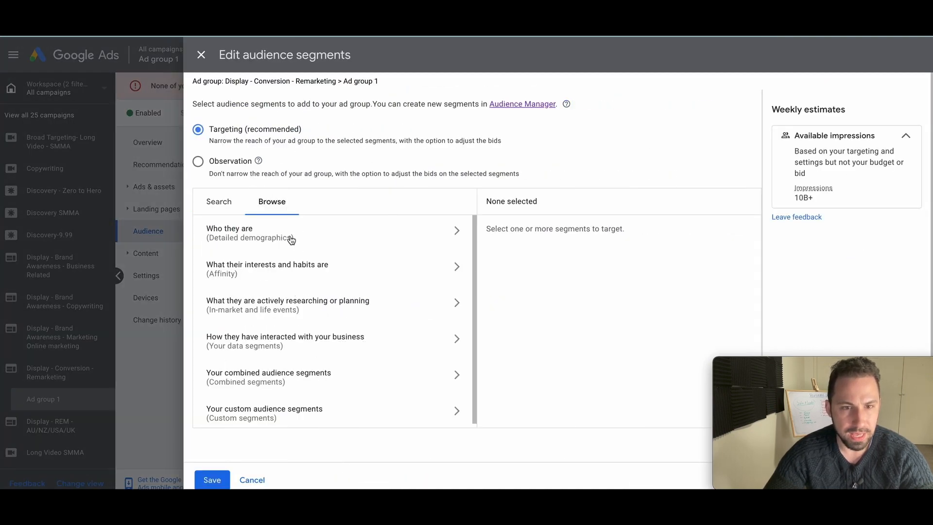
scroll(285, 323, down, 1)
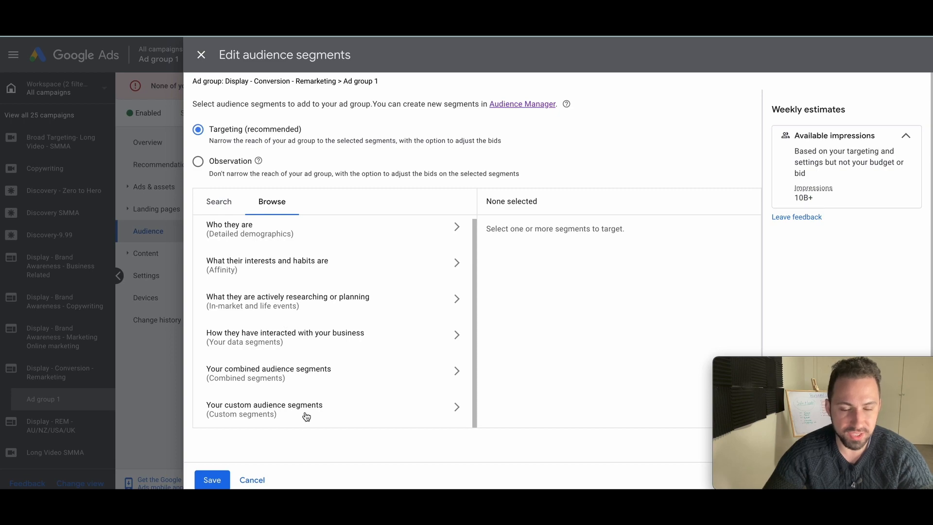
click(306, 416)
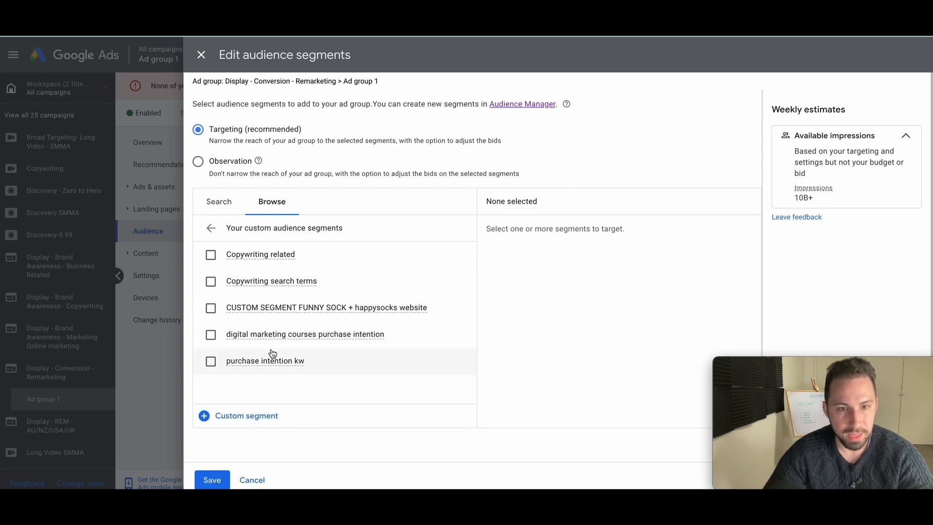
click(211, 229)
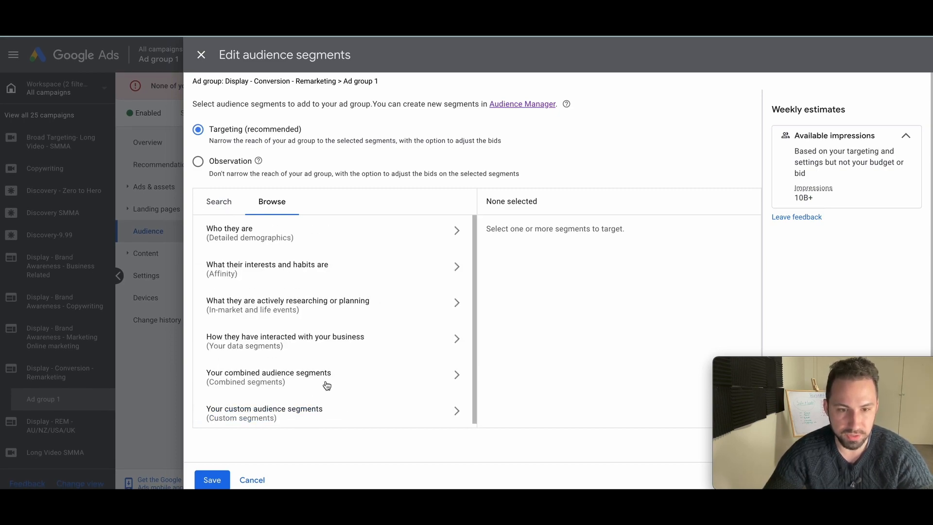
Step: Add the Website Visitors data segment to the ad group with the Targeting setting and save the audience segments
click(260, 334)
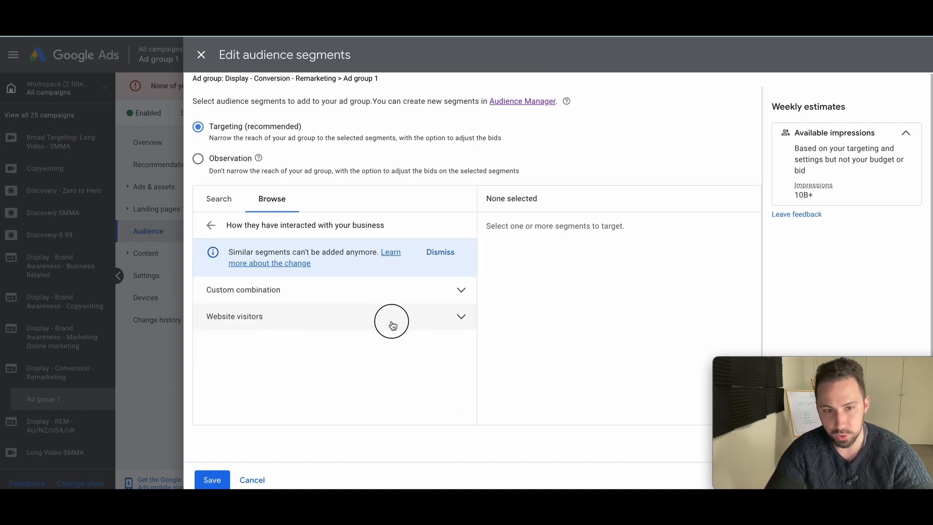
click(387, 323)
scroll(331, 364, down, 1)
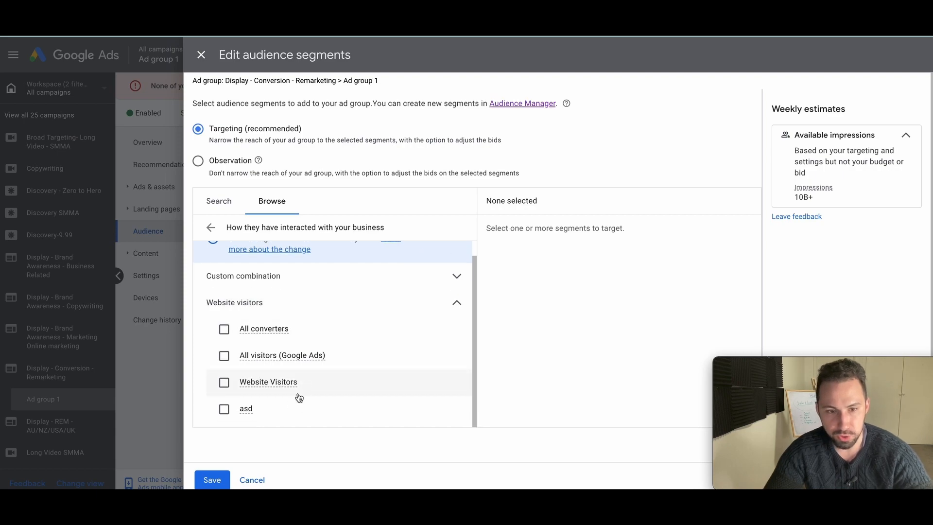
click(224, 382)
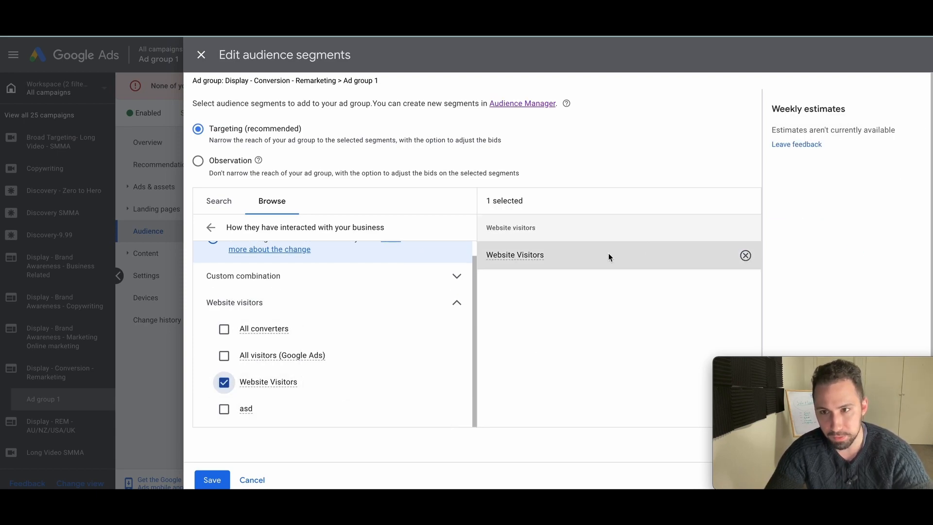
click(219, 480)
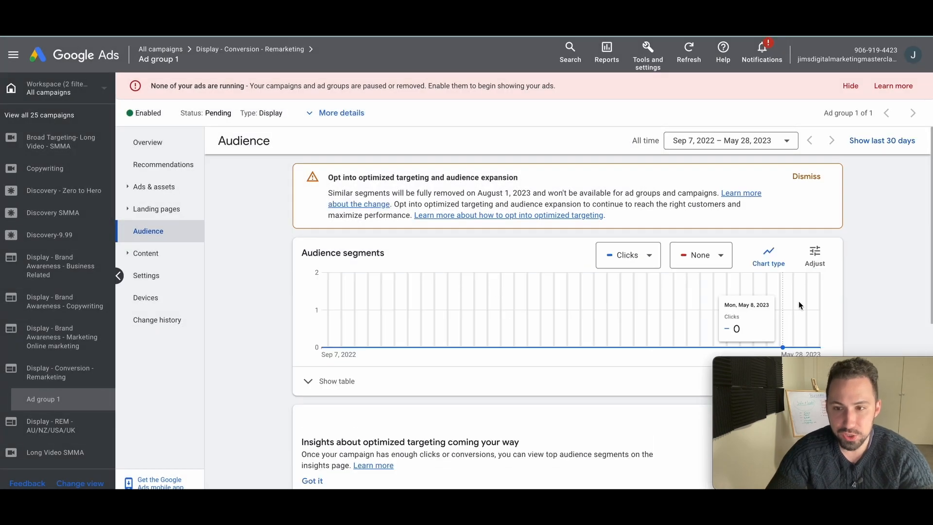
drag(772, 364, 40, 377)
scroll(170, 289, down, 1)
scroll(170, 289, up, 1)
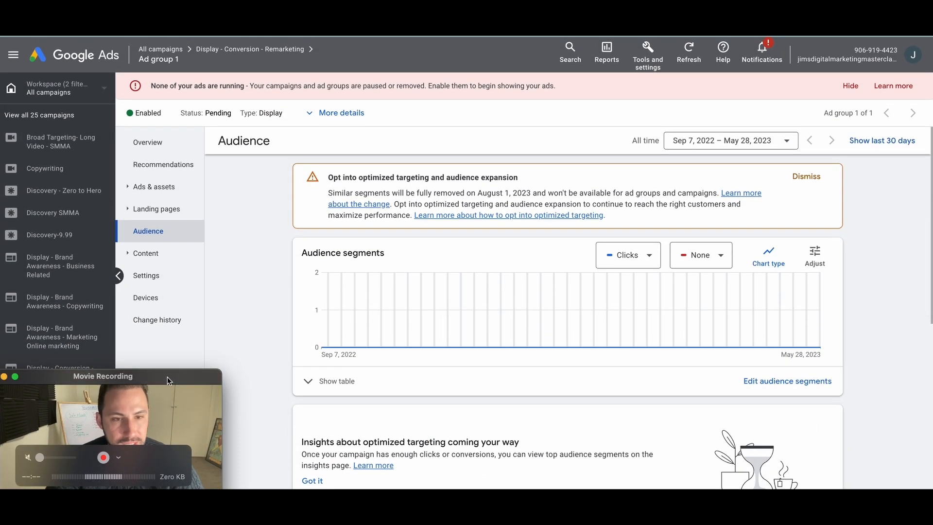
drag(151, 385, 354, 375)
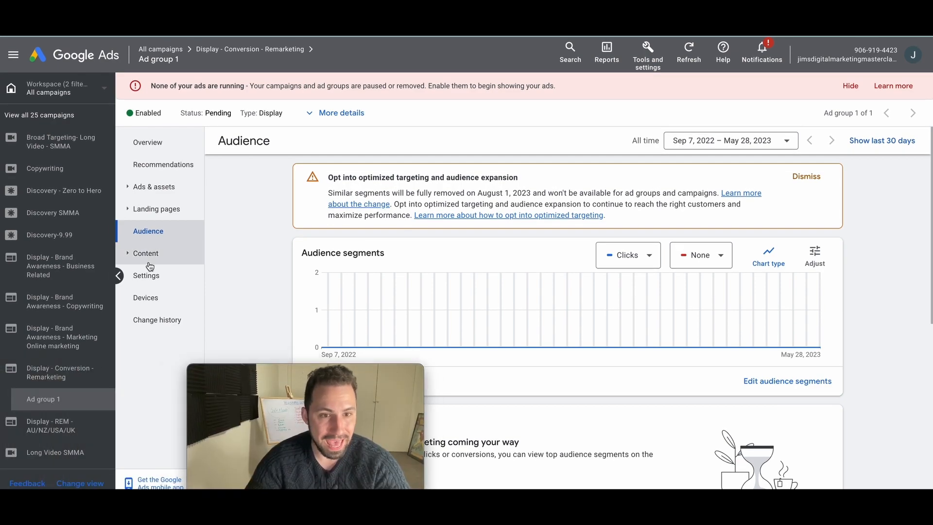
Step: Open the responsive display ad in Ad group 1 of the remarketing campaign for editing
click(161, 196)
click(176, 209)
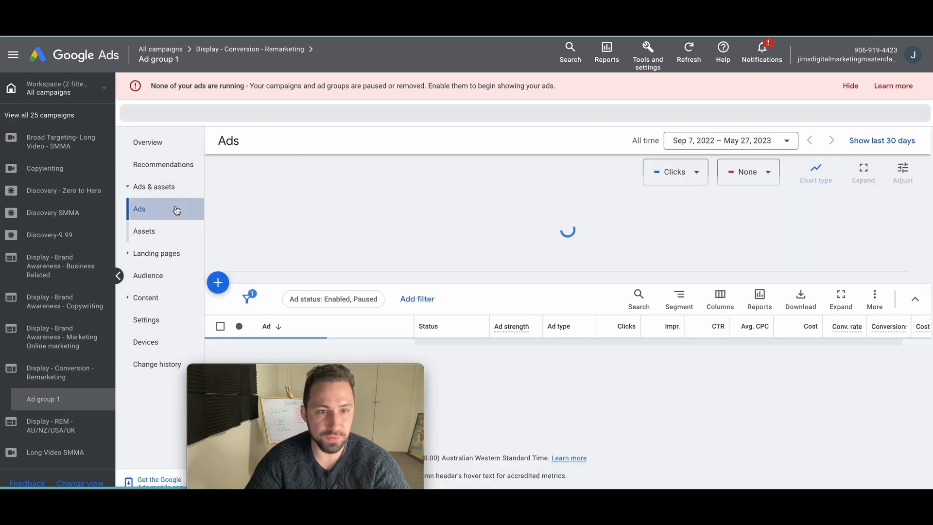
drag(293, 374, 57, 352)
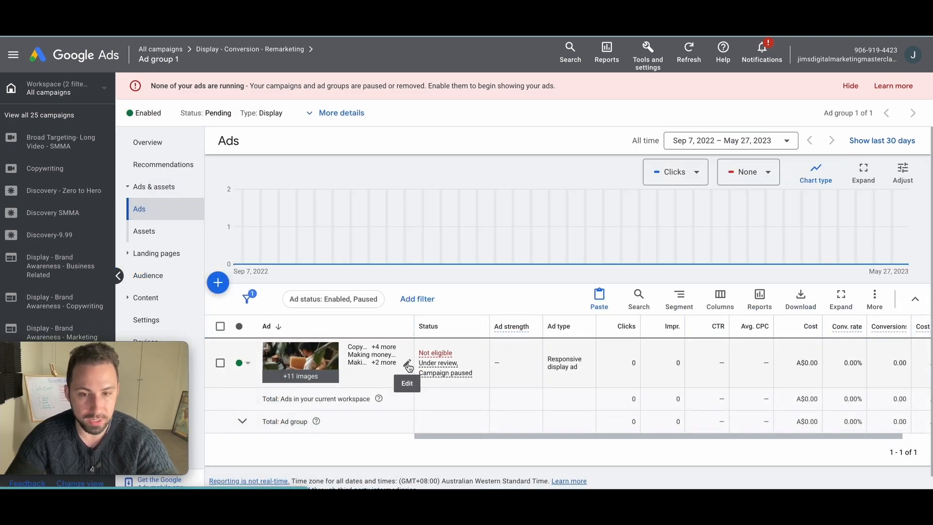
click(407, 363)
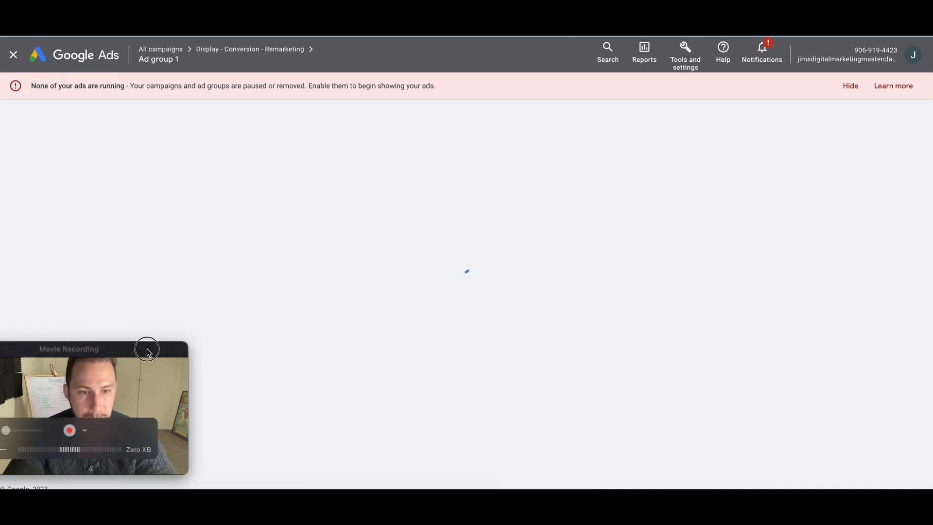
drag(146, 348, 107, 366)
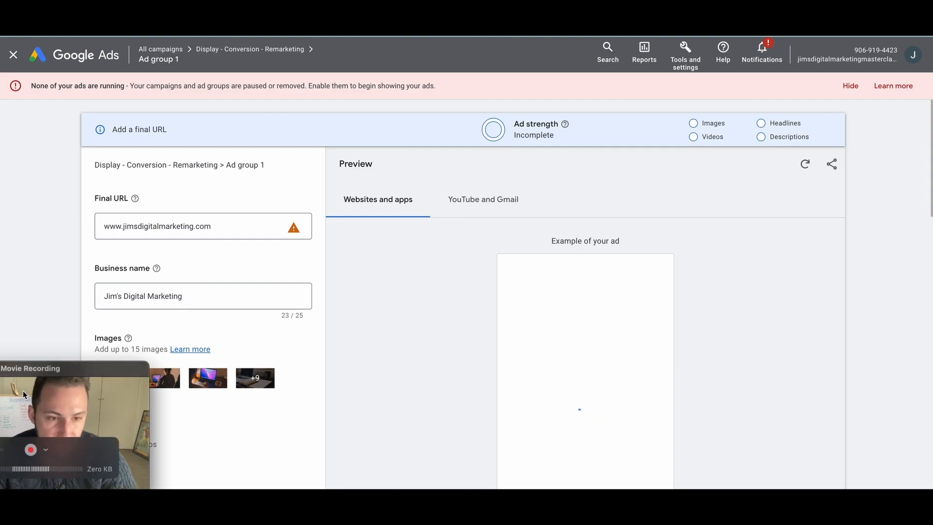
drag(48, 368, 829, 350)
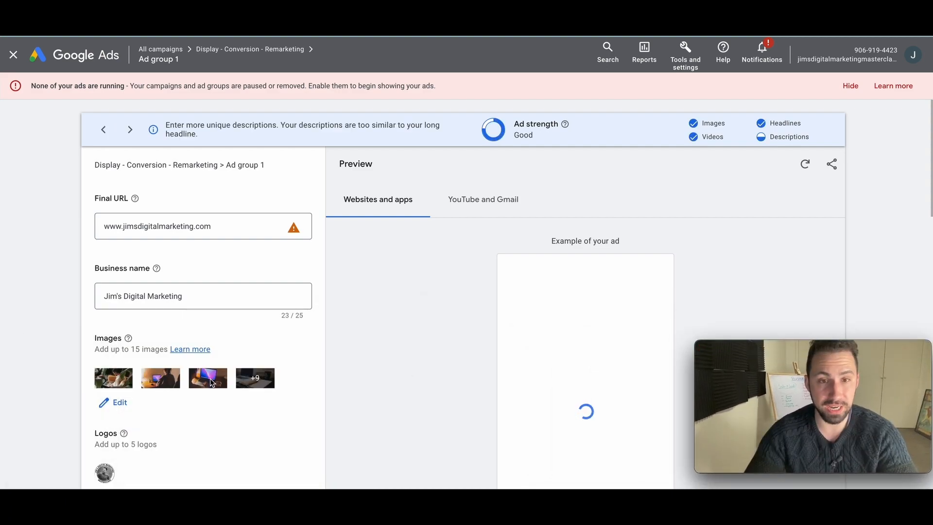
Step: Review the ad's headlines and replace the first one, Copywriting Mastery, with "I See You Checked Us Out"
scroll(210, 378, down, 3)
scroll(210, 383, down, 6)
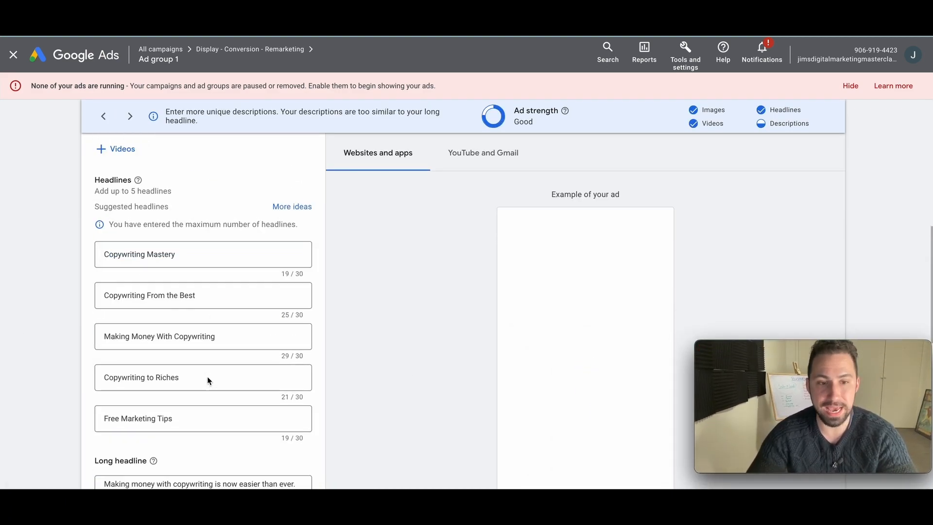
scroll(202, 284, down, 4)
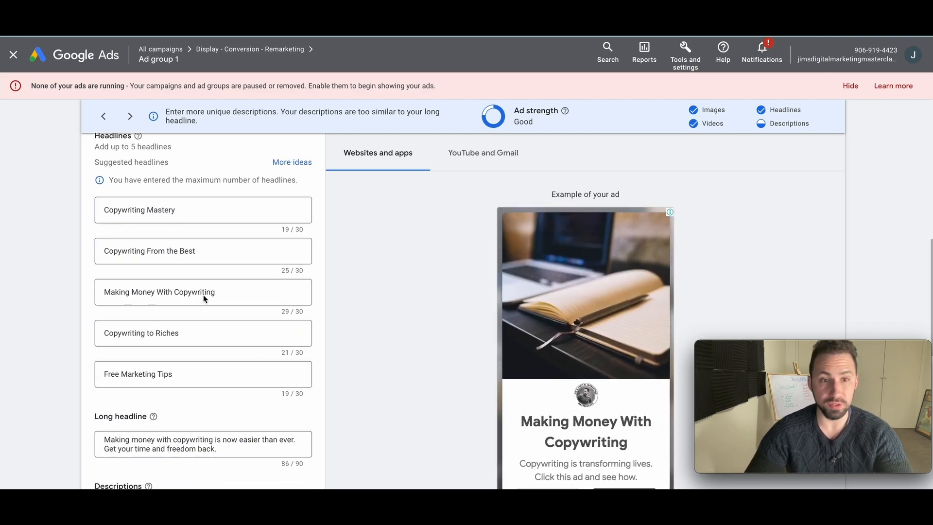
scroll(204, 295, up, 1)
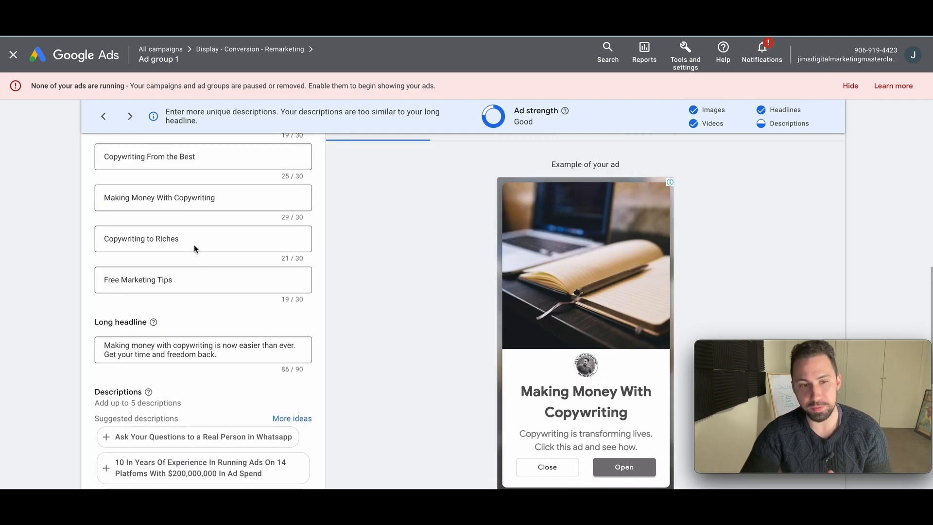
scroll(185, 194, down, 3)
scroll(185, 194, up, 4)
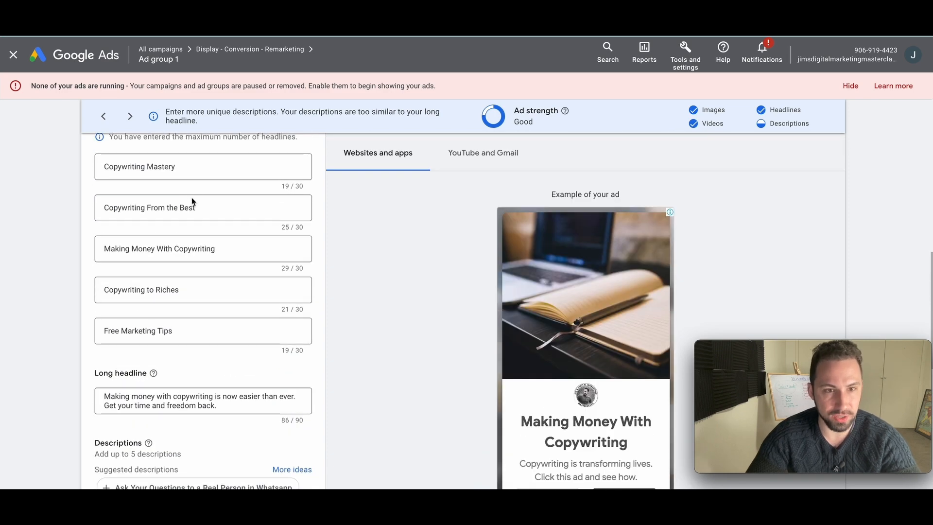
click(193, 178)
double_click(195, 167)
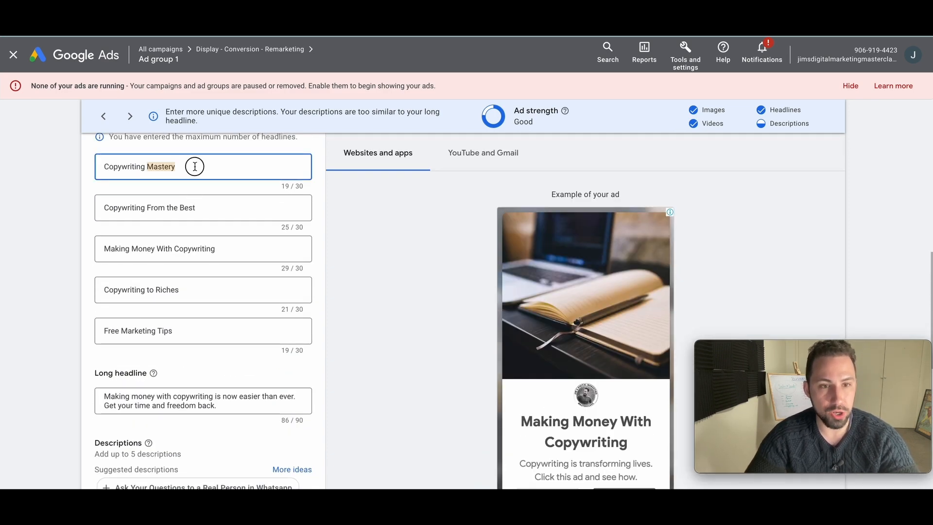
text(Are )
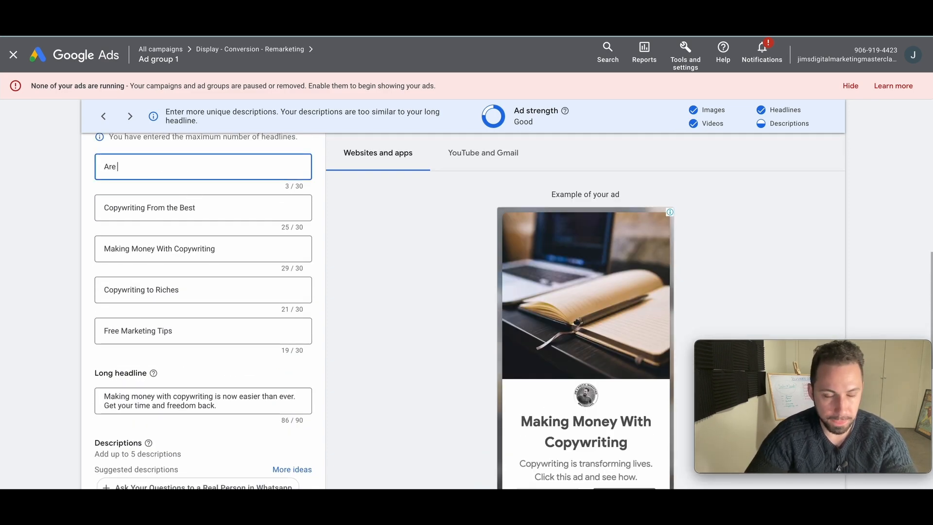
text(You Checked Us Out)
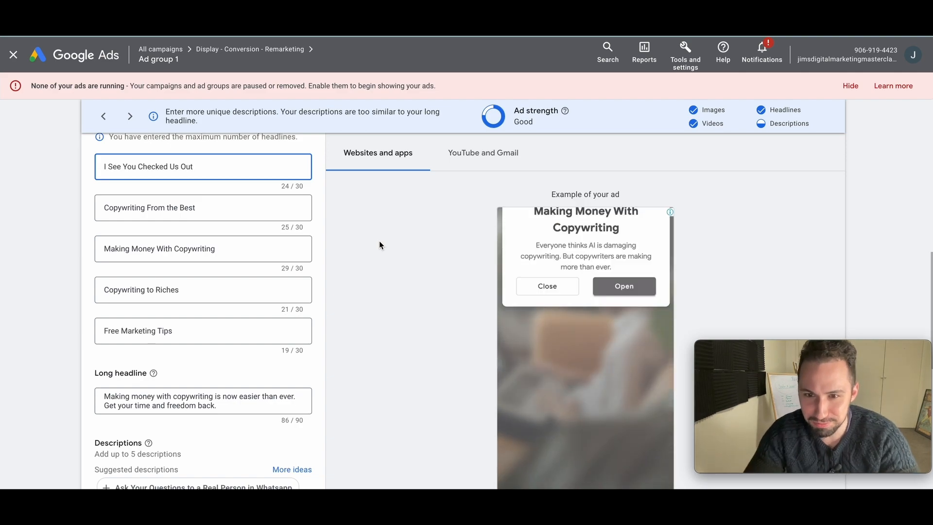
Step: Change the second headline to "I See You Like Copywriting" and the third to "I Know You Like Copywriting"
click(224, 209)
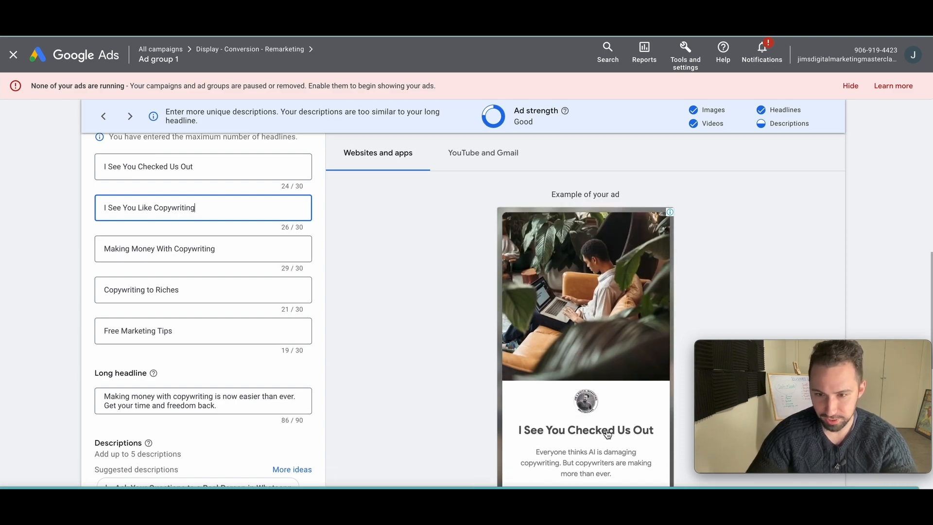
click(223, 244)
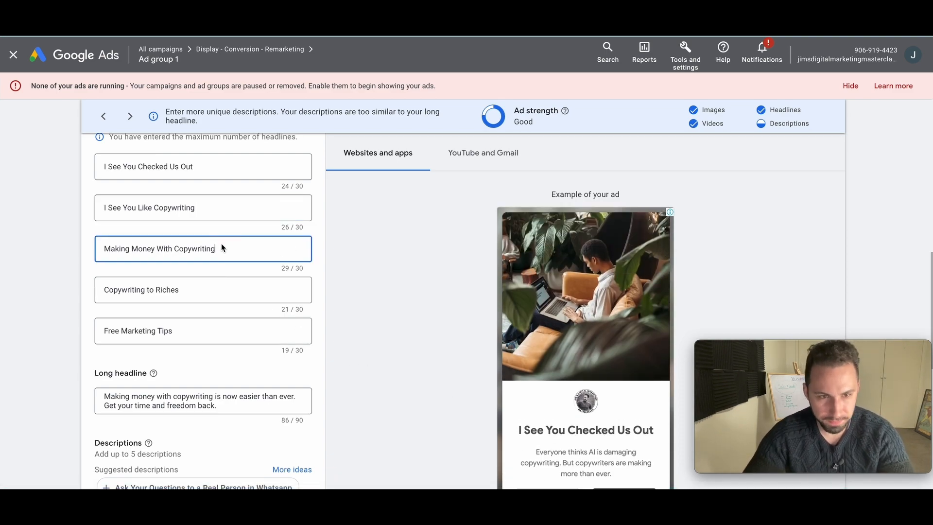
triple_click(223, 244)
text(Y)
key(BackSpace)
text(I)
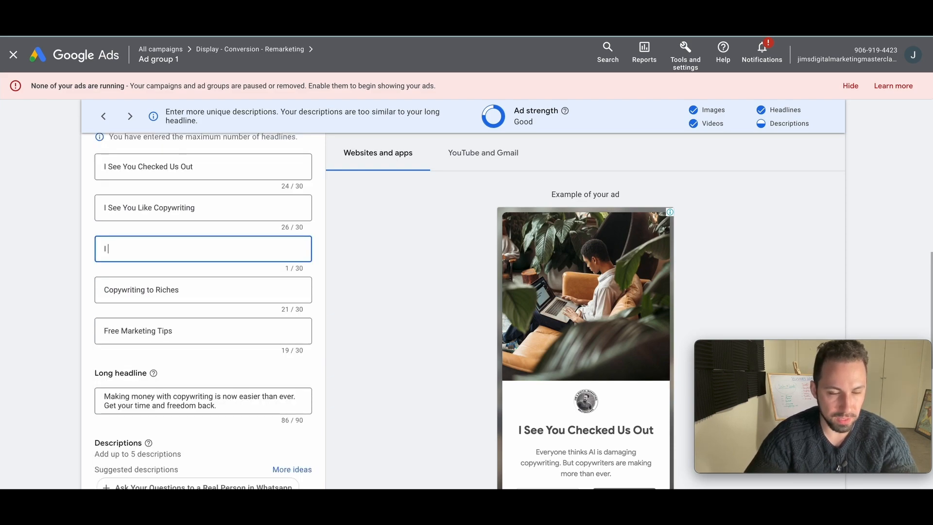
key(BackSpace)
text(I)
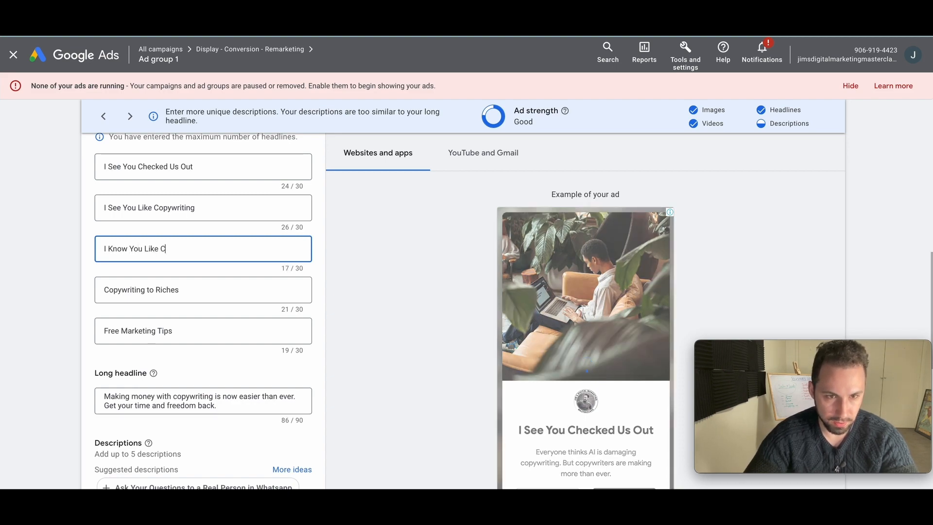
Step: Replace the fourth headline, Copywriting to Riches, with "I See You Like Making Money"
triple_click(200, 292)
text(I)
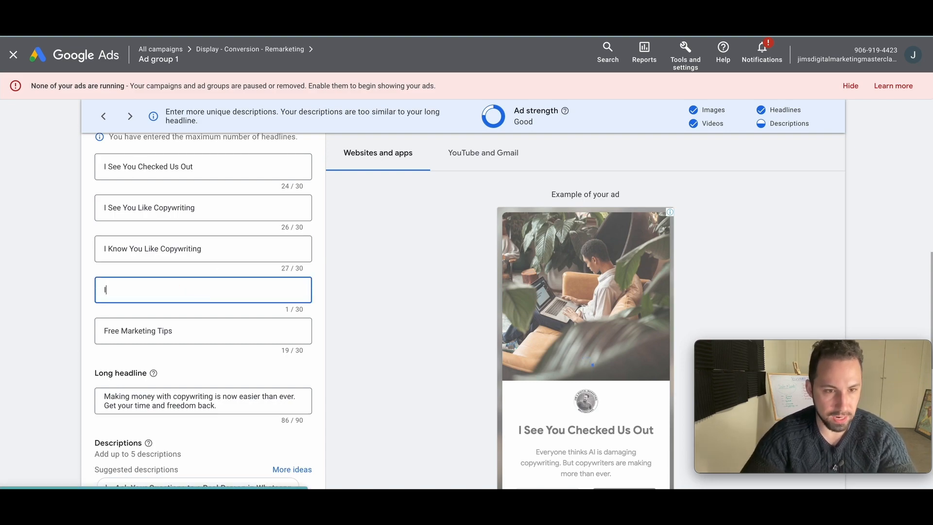
text( See)
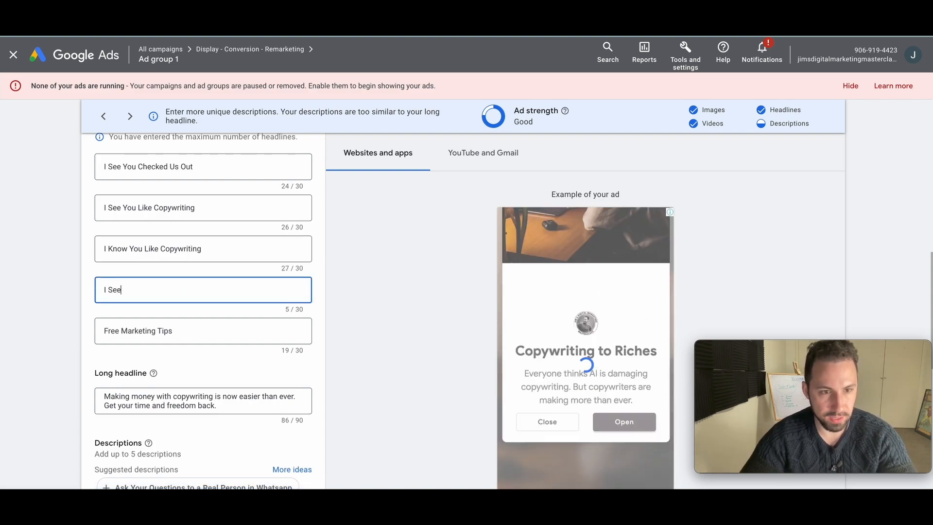
text( You L)
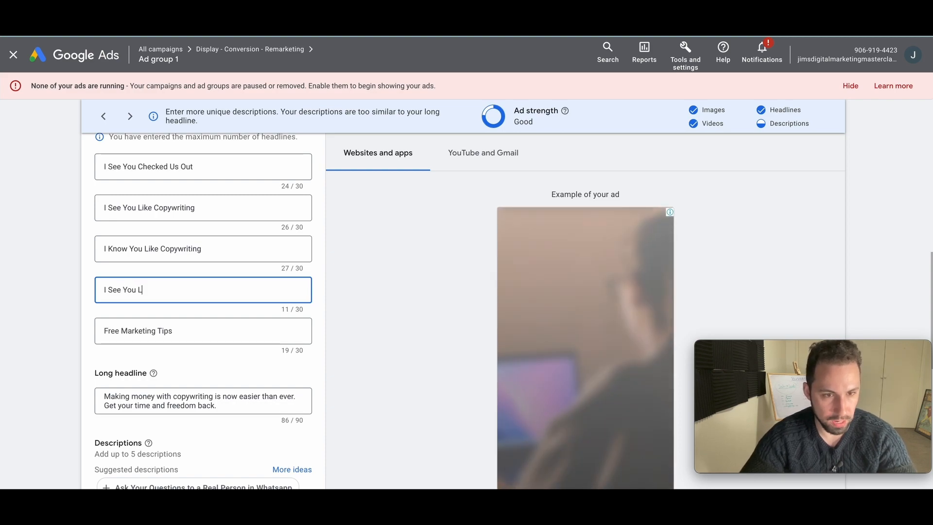
text(ike Making Money)
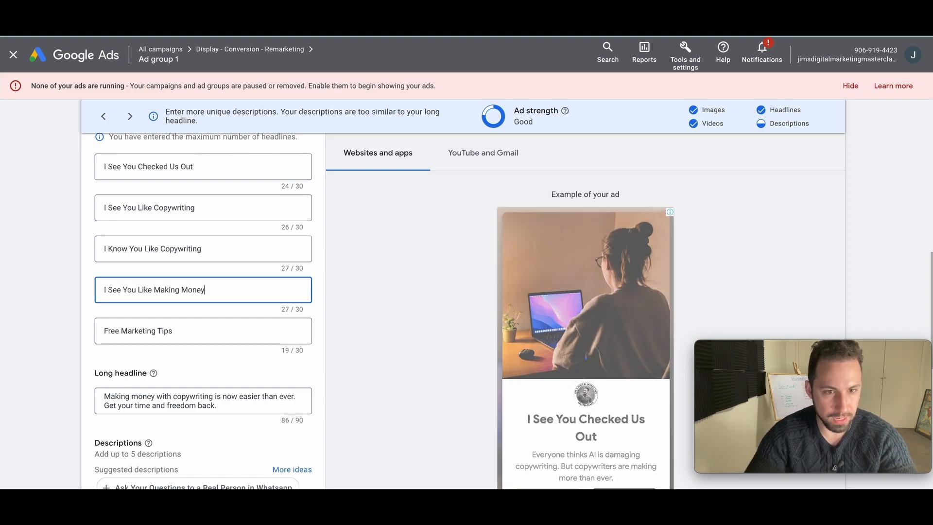
Step: Clear the fifth headline, Free Marketing Tips, leaving its field empty
click(174, 329)
click(175, 334)
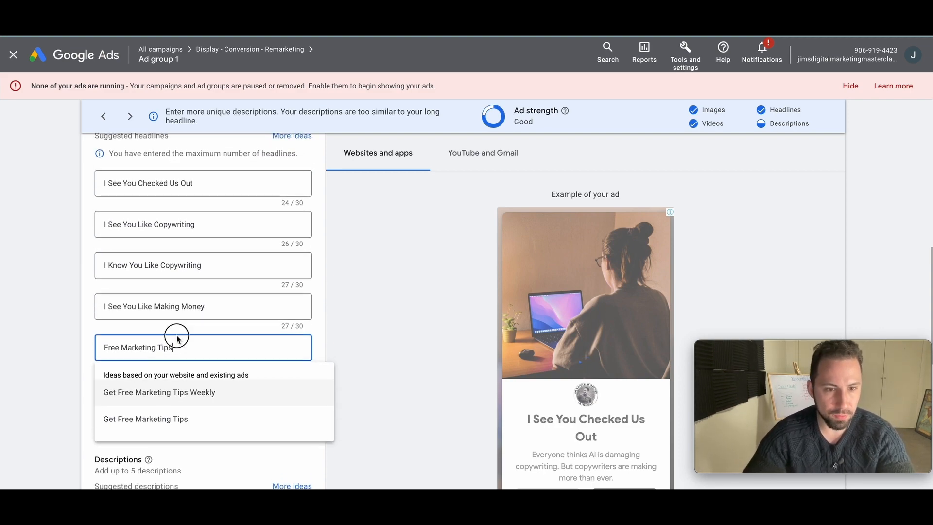
click(169, 347)
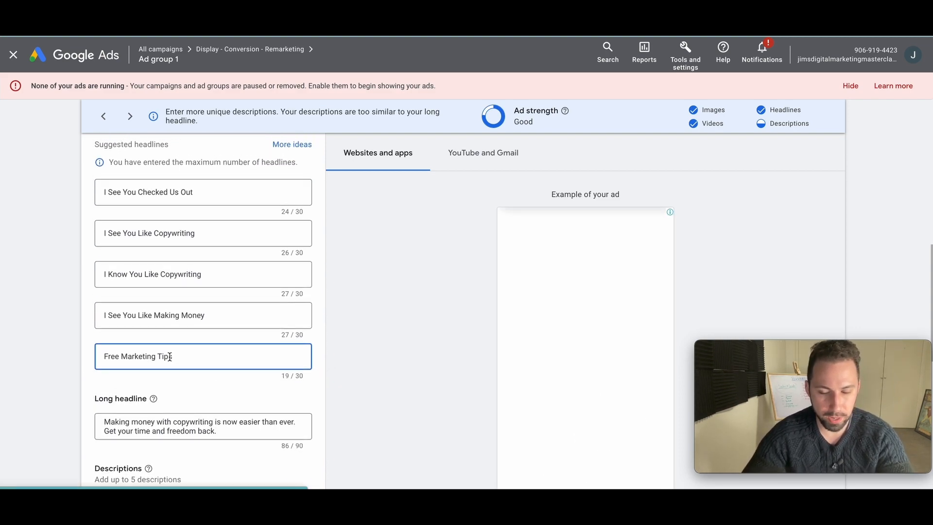
triple_click(169, 356)
key(BackSpace)
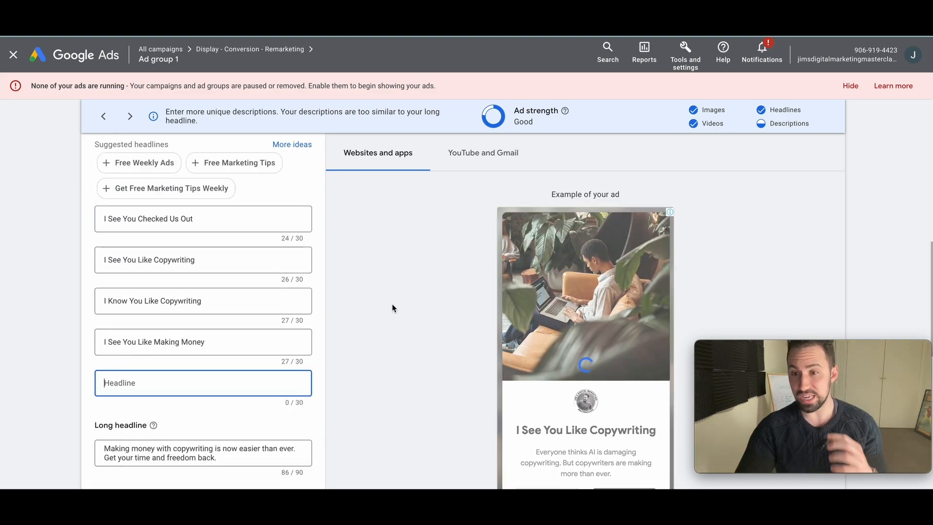
Step: Replace the first description with "Did you know we have 60 Days Money Back Guarantee?"
scroll(346, 301, down, 2)
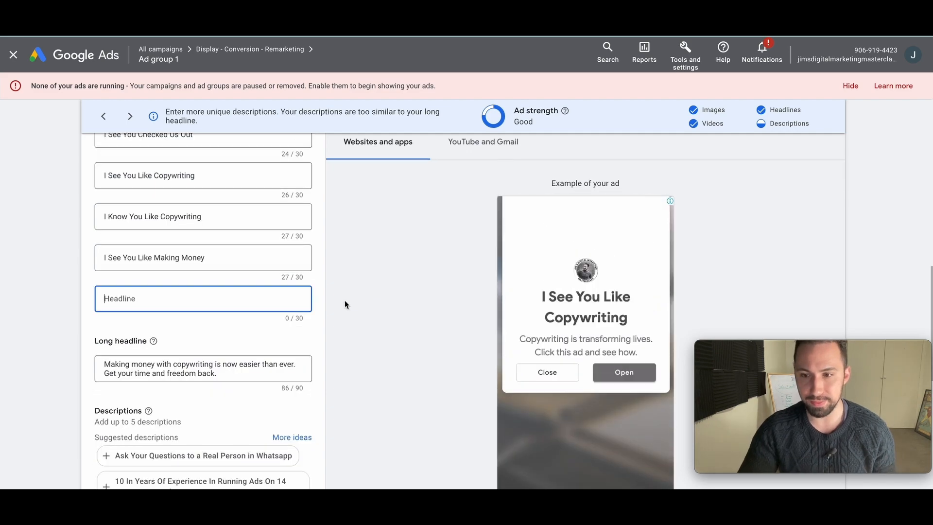
scroll(340, 301, down, 5)
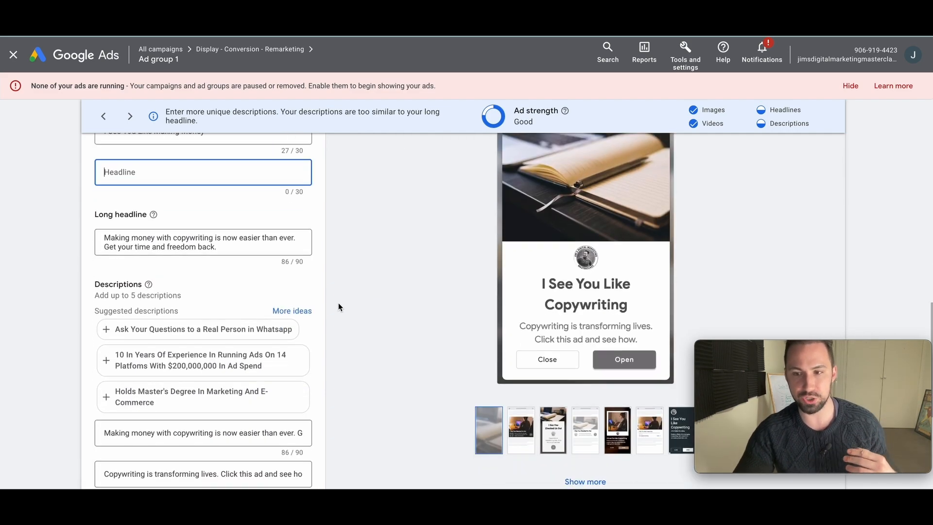
scroll(173, 220, down, 2)
click(137, 209)
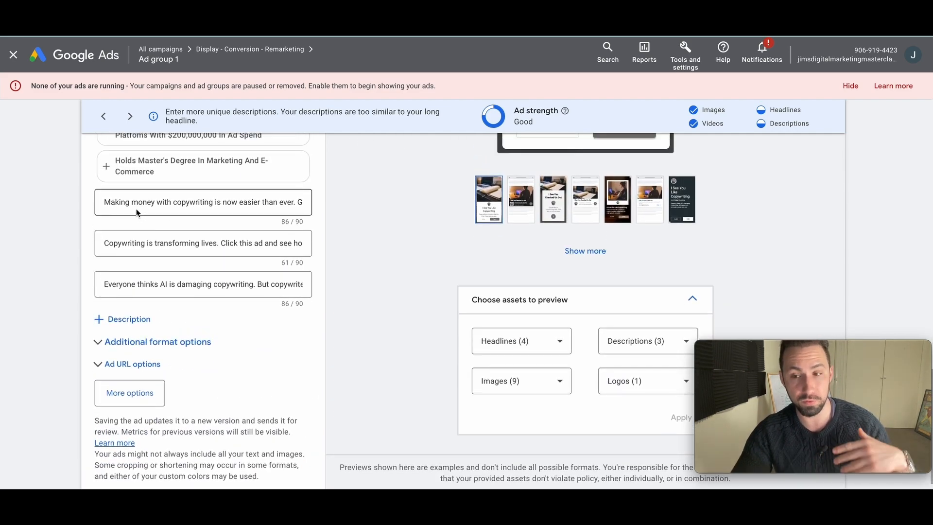
triple_click(158, 203)
scroll(158, 203, left, 1)
drag(249, 202, 330, 204)
key(BackSpace)
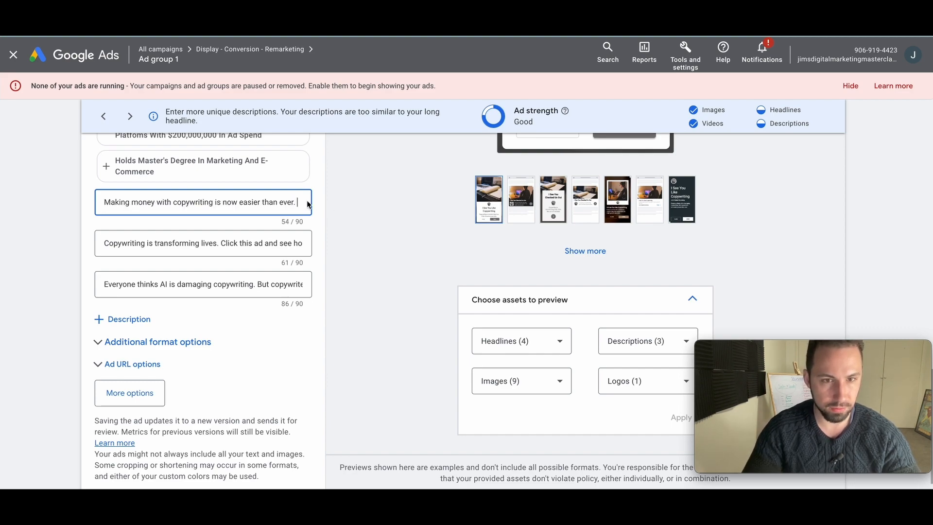
key(ctrl+a)
key(BackSpace)
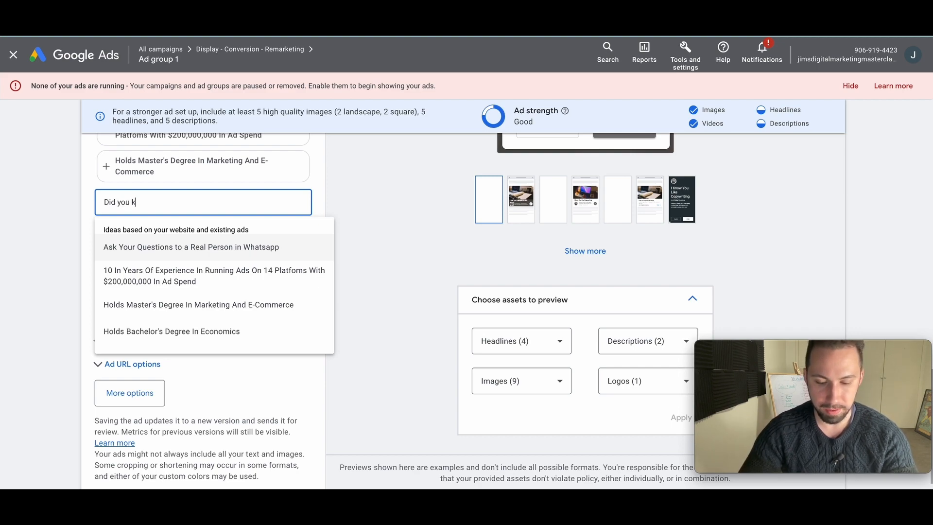
text(Days)
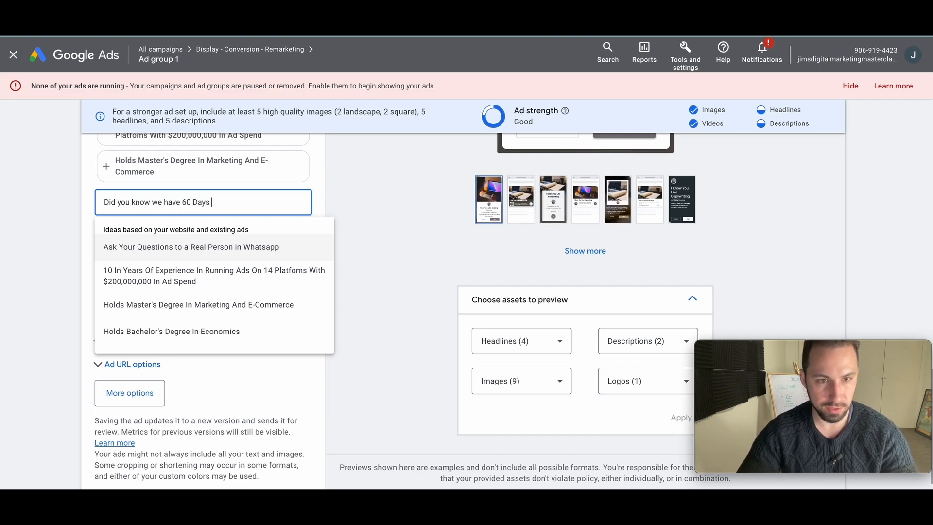
key(BackSpace)
key(BackSpace)
key(BackSpace)
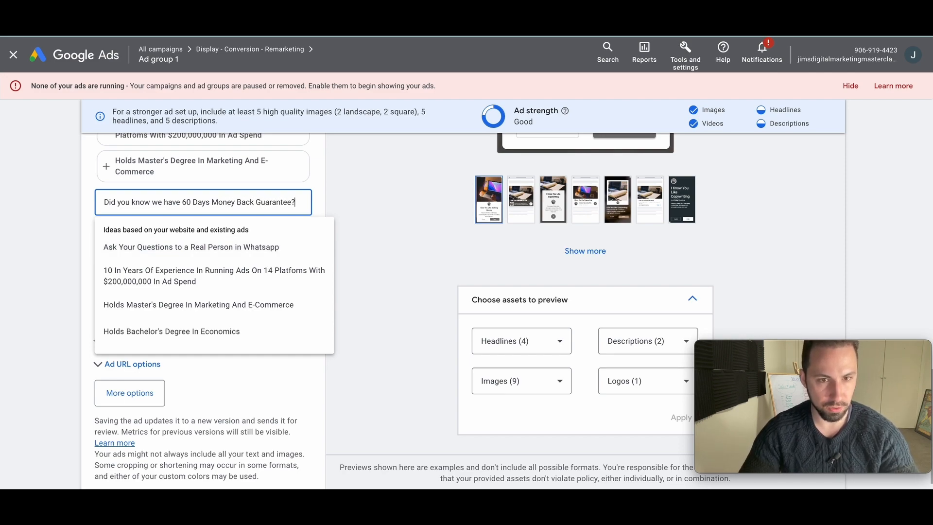
click(476, 236)
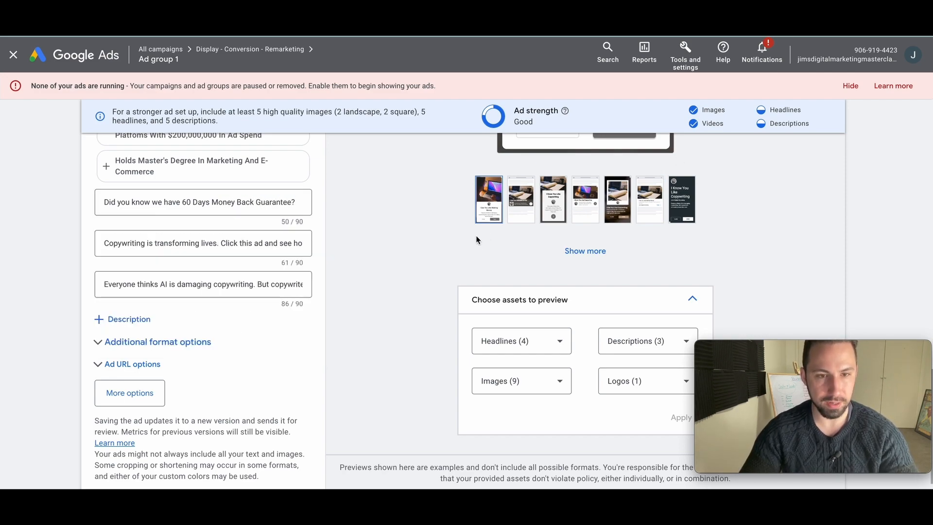
Step: Replace the second description with "You will have full life-time support with the copywriting course"
triple_click(214, 244)
key(BackSpace)
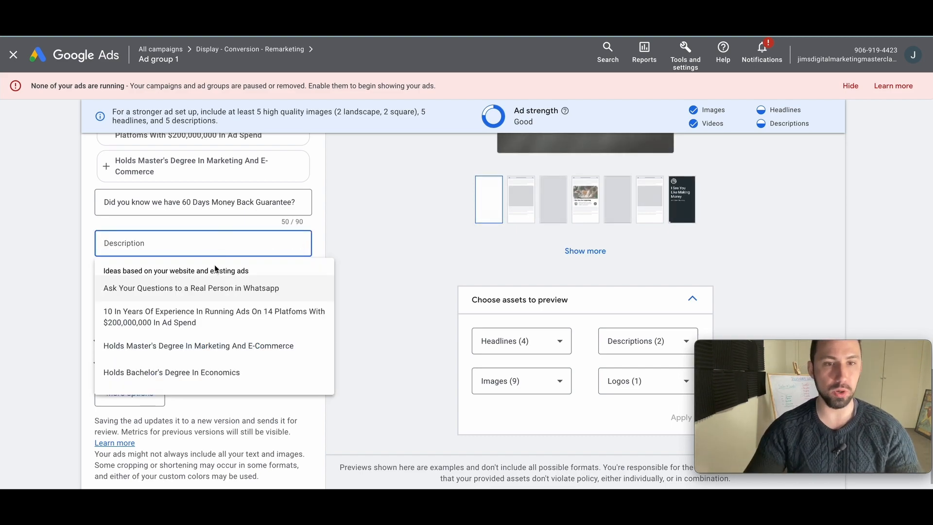
click(228, 250)
click(229, 250)
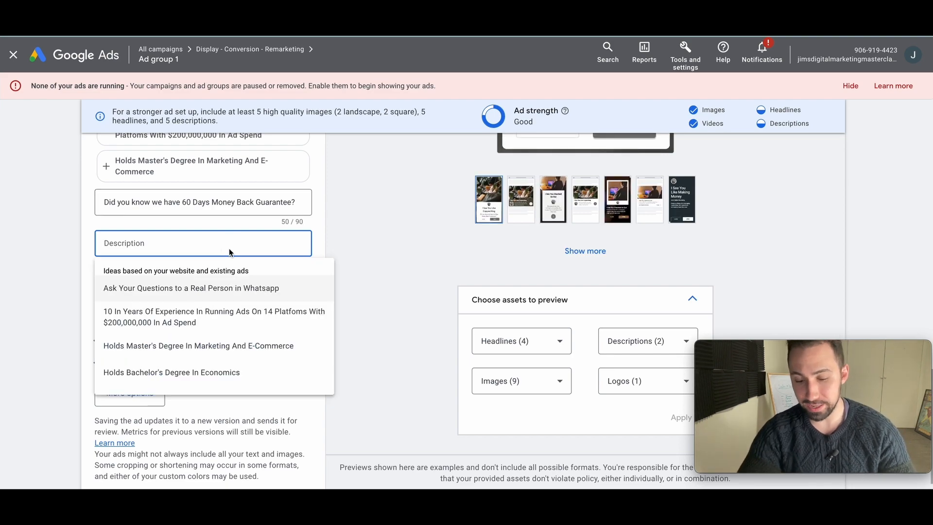
text(You)
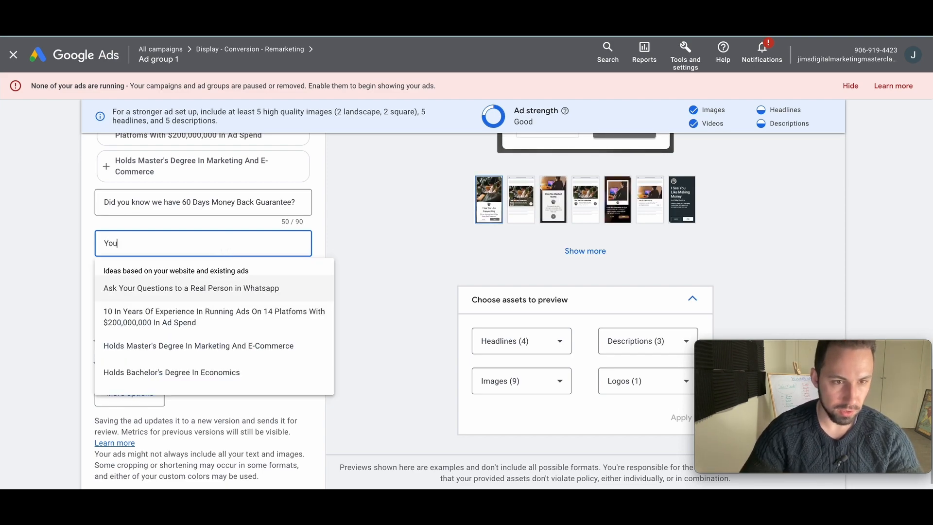
text( will have )
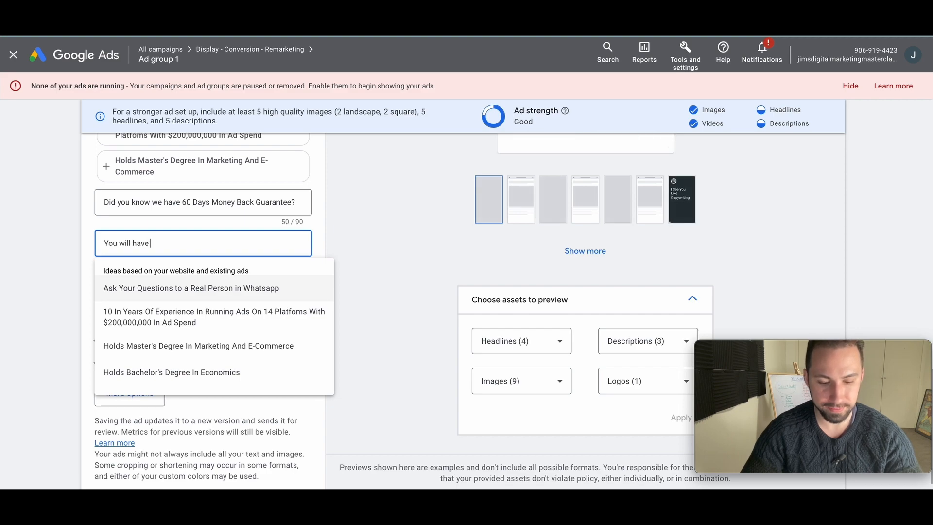
text(Fu)
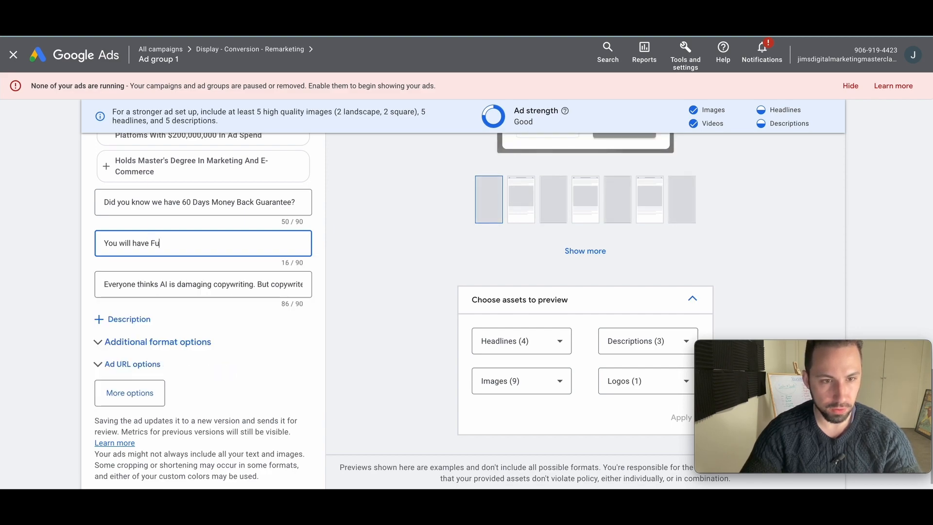
text(FULL)
key(BackSpace)
key(BackSpace)
key(BackSpace)
key(BackSpace)
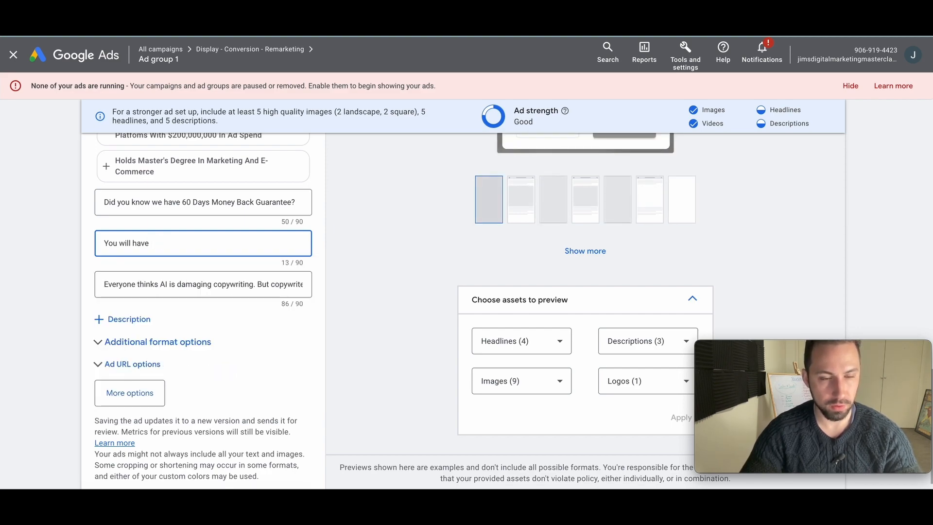
text(full life)
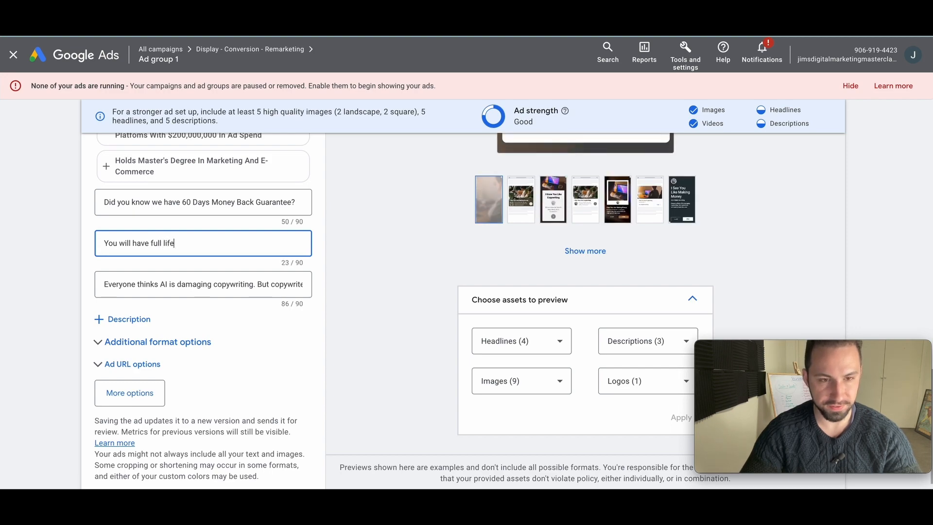
text(-time support)
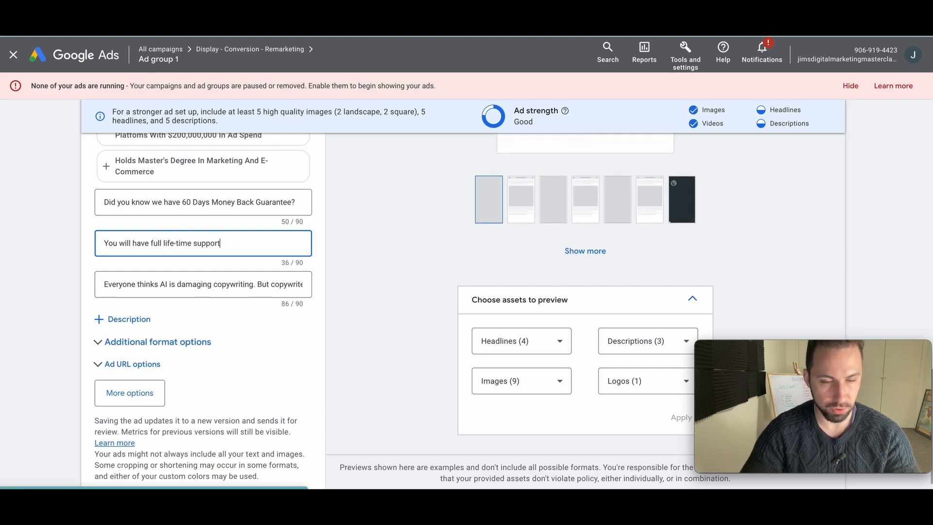
text( with the coopy)
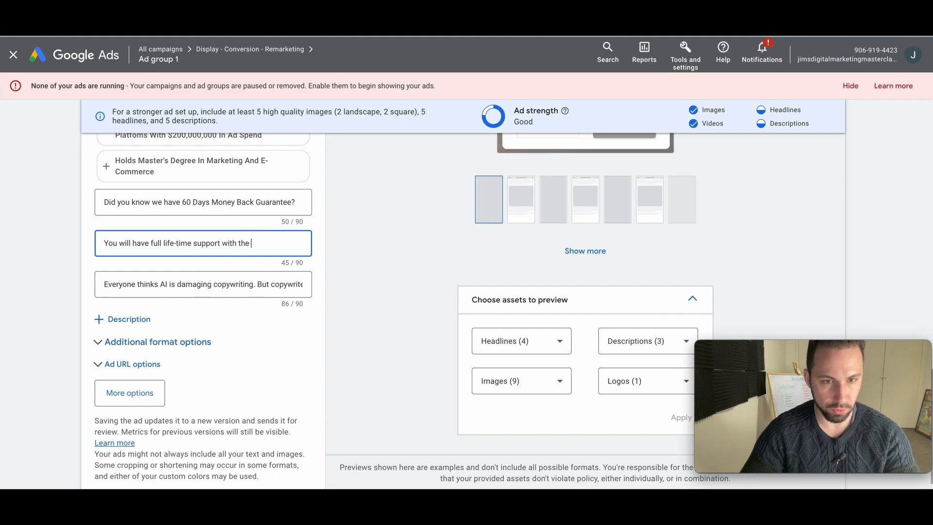
key(BackSpace)
key(BackSpace)
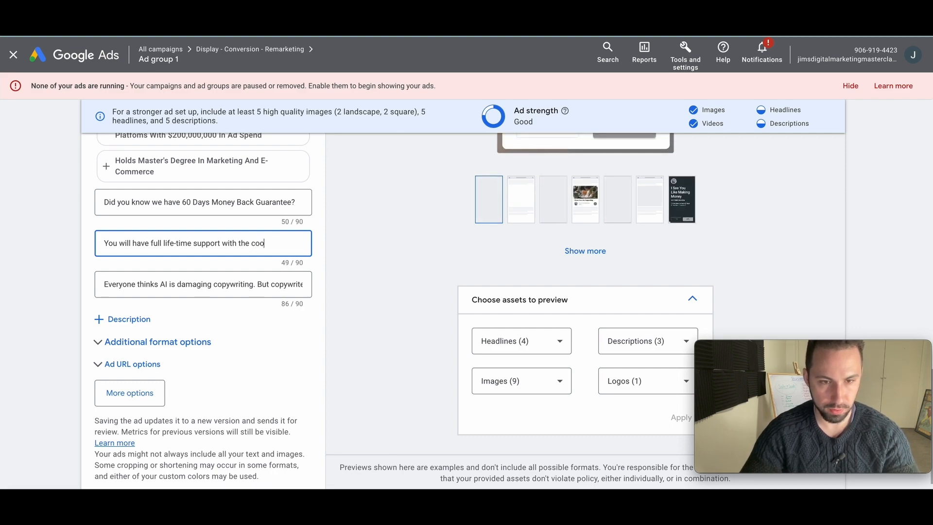
key(BackSpace)
key(BackSpace)
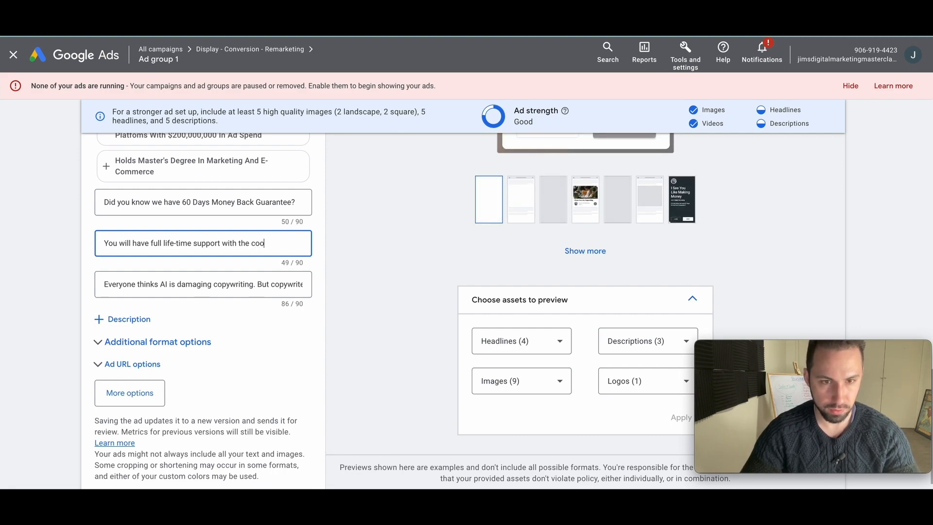
key(BackSpace)
text(pywriting course)
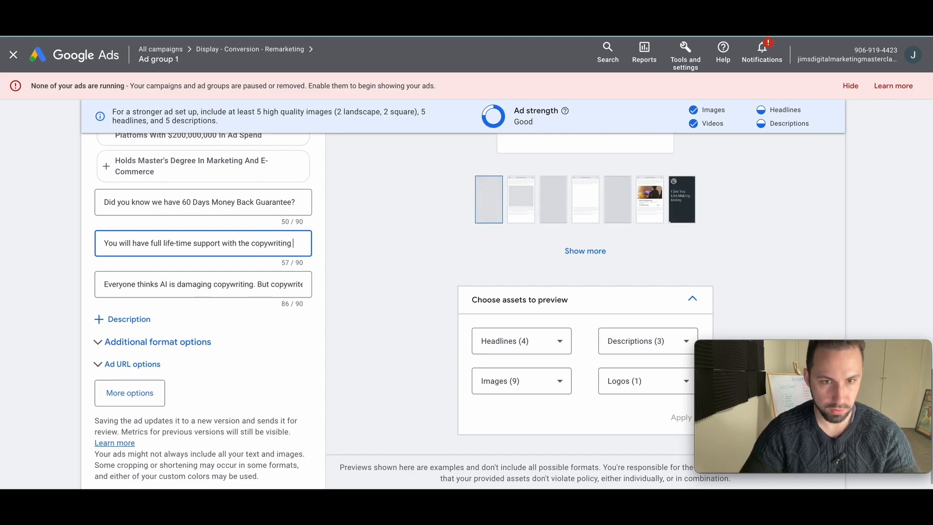
Step: Clear the third description, the one about AI damaging copywriting
triple_click(242, 285)
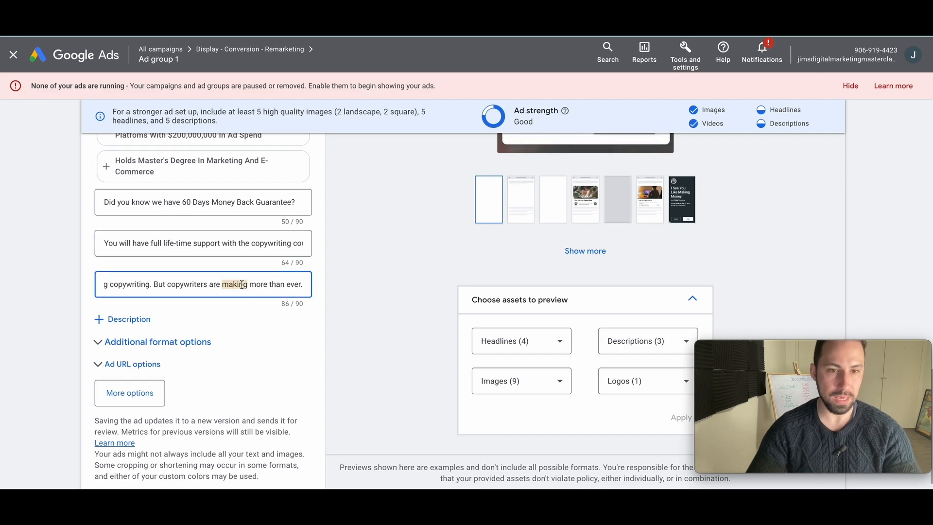
key(BackSpace)
scroll(407, 394, down, 1)
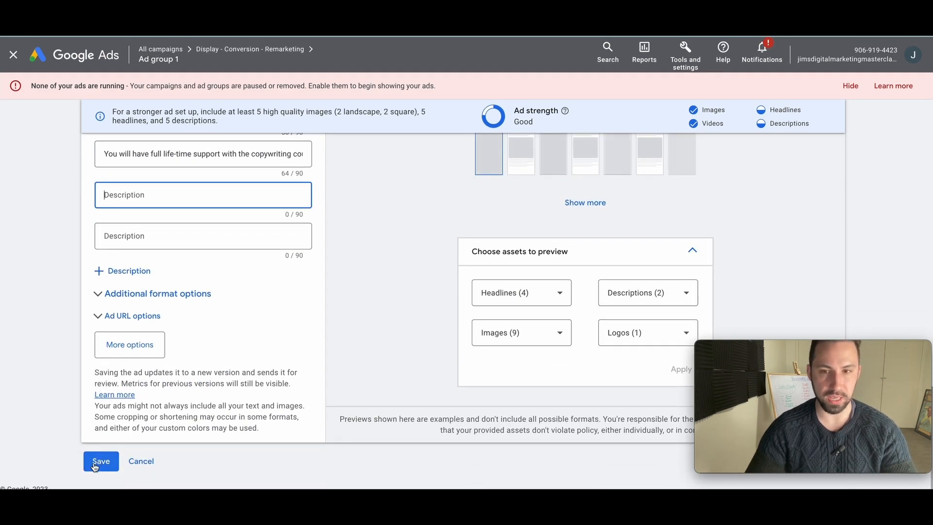
Step: Review the ad's headlines, descriptions and preview, and save the responsive display ad
scroll(358, 351, up, 10)
scroll(514, 429, down, 5)
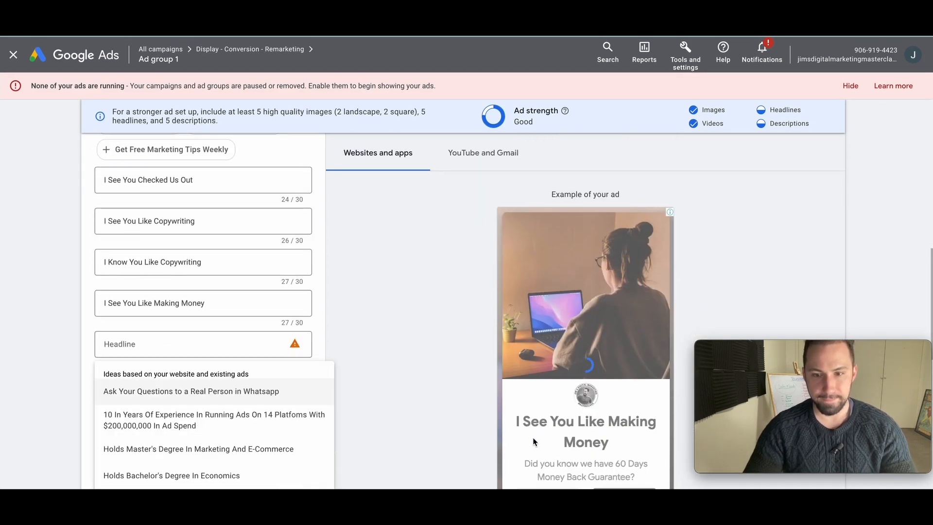
scroll(538, 385, down, 2)
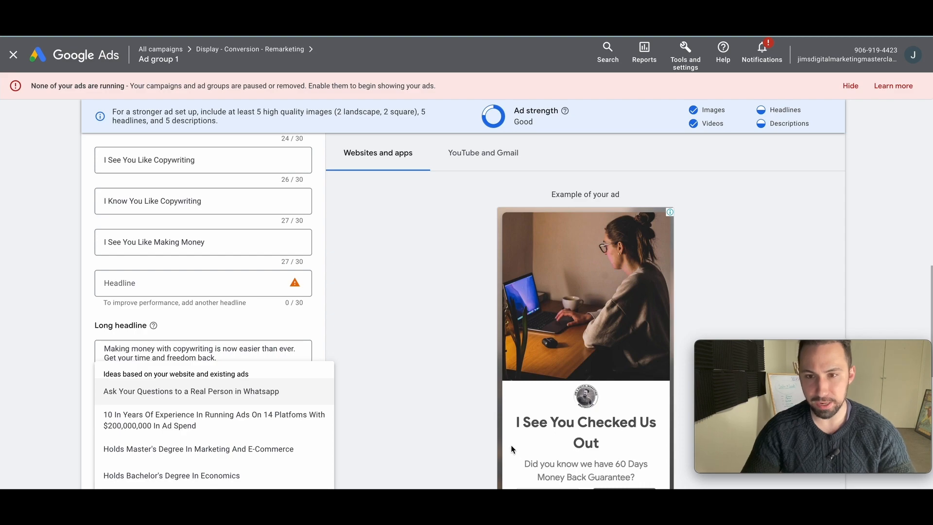
scroll(511, 444, down, 2)
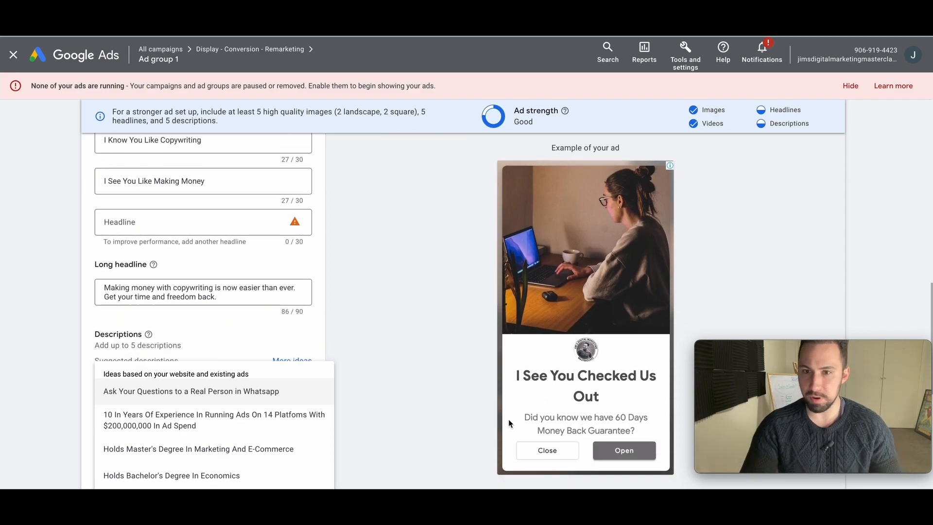
click(400, 324)
scroll(379, 344, down, 5)
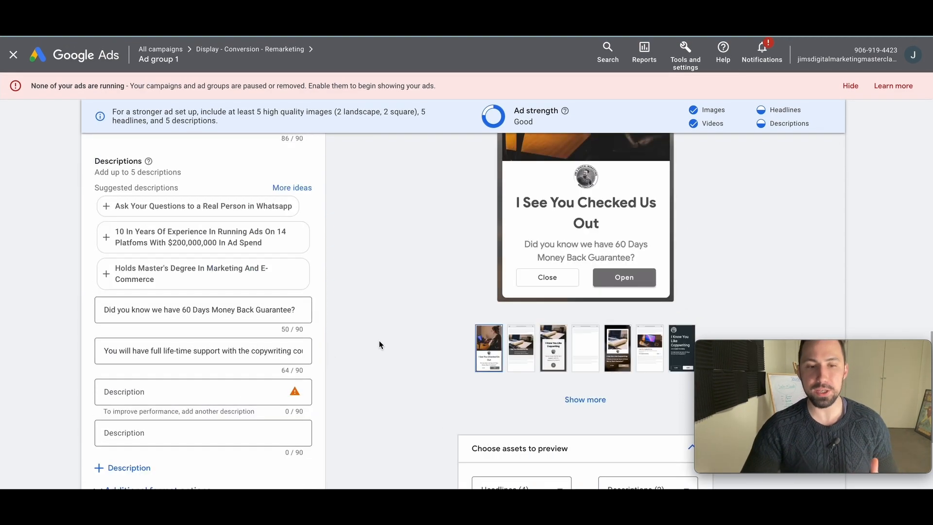
scroll(379, 344, down, 4)
click(94, 465)
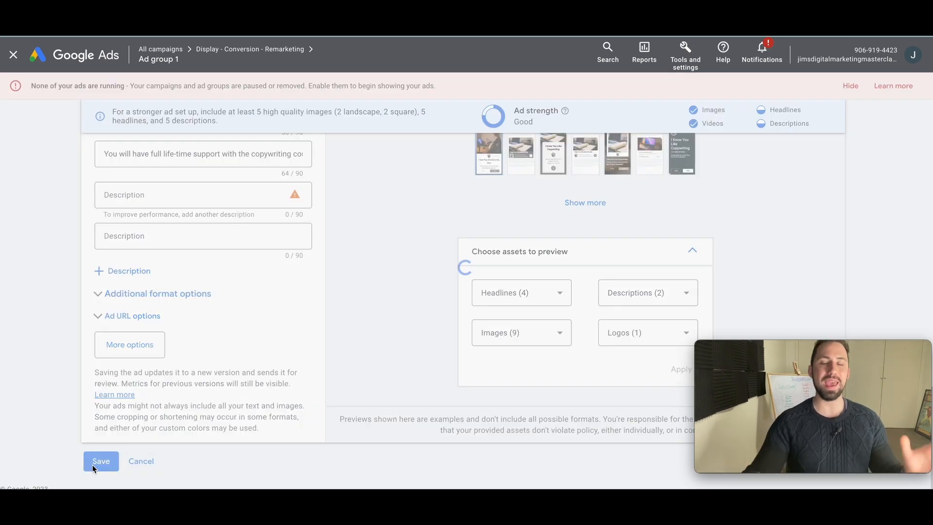